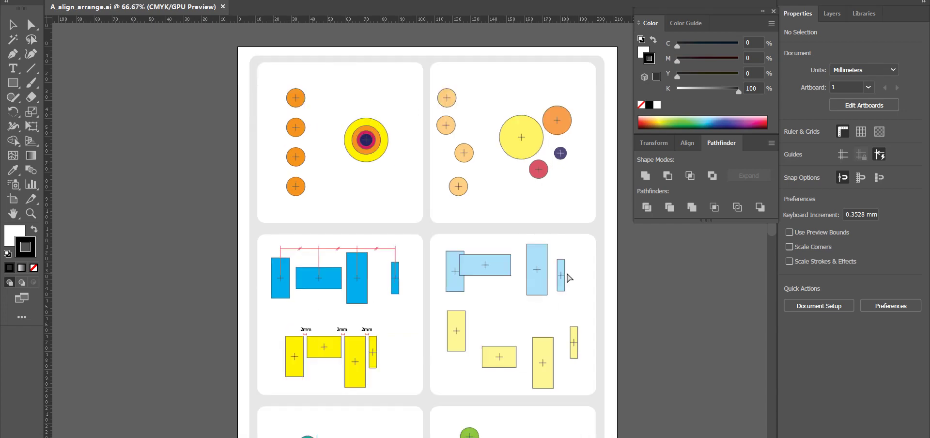
Select the four scattered light-orange circles and align them by their horizontal centres using the Align options
{"action": "left_click_drag", "start_coordinate": [406, 220], "coordinate": [373, 312]}
{"action": "key", "text": "ctrl+minus"}
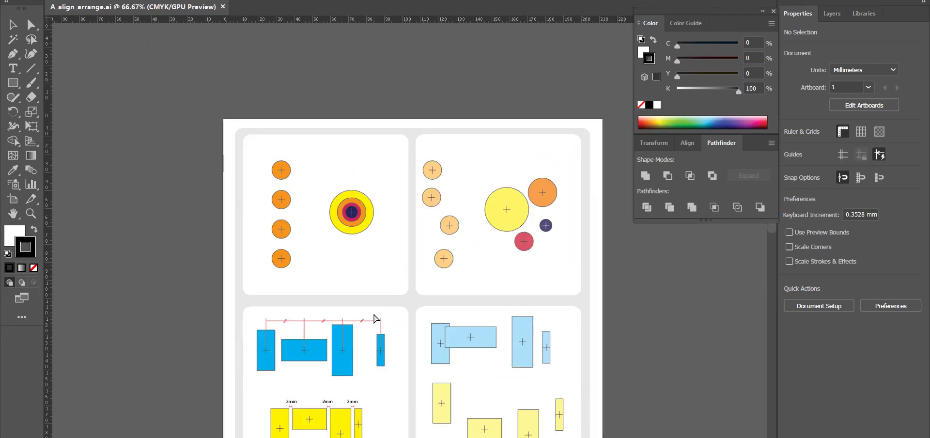
{"action": "left_click_drag", "start_coordinate": [472, 274], "coordinate": [419, 147]}
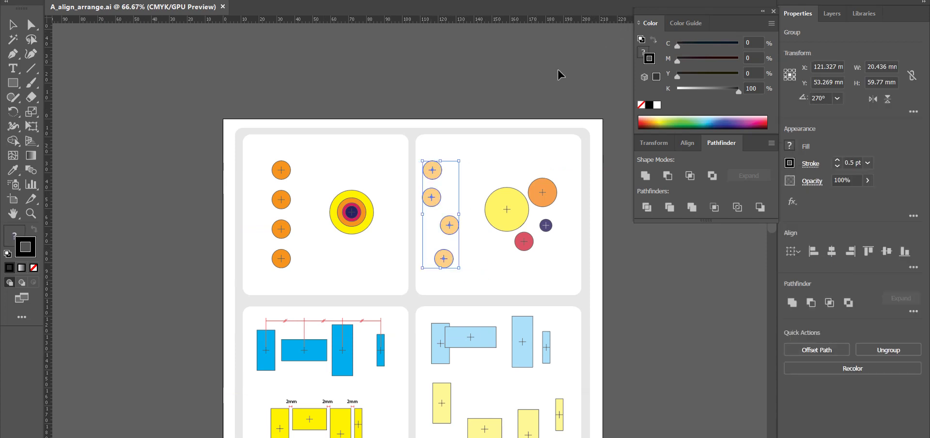
{"action": "left_click", "coordinate": [688, 142]}
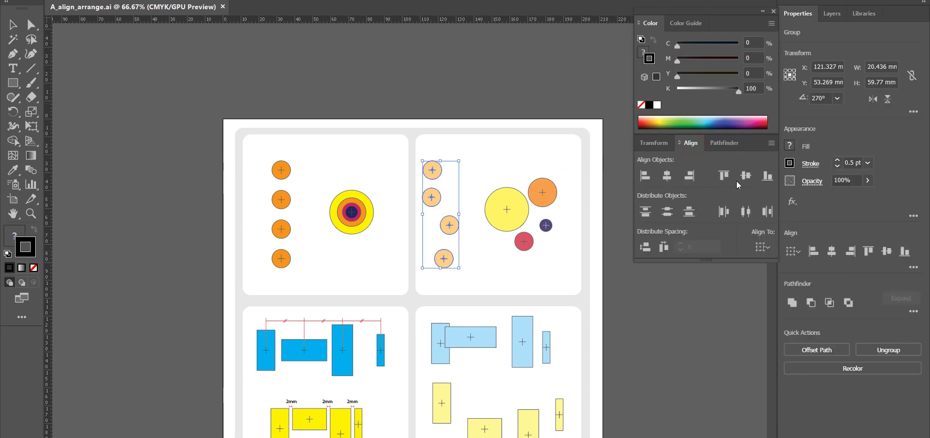
{"action": "left_click", "coordinate": [666, 176]}
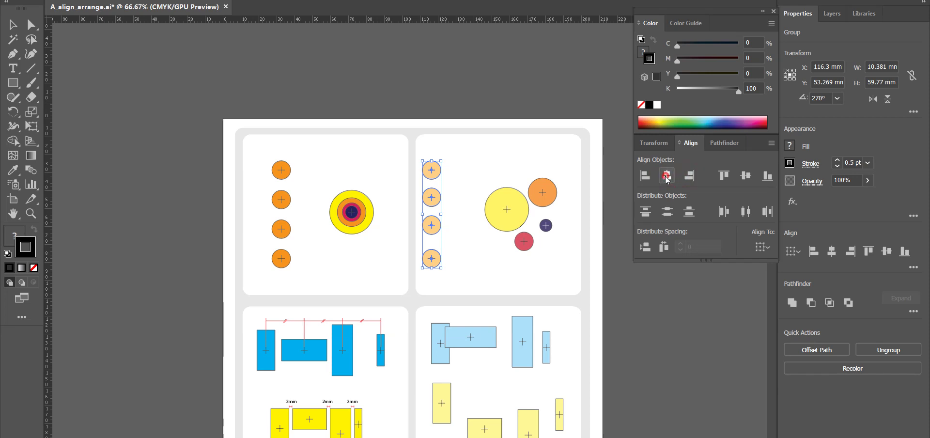
Try left and right edge alignment on the light-orange circles, and return to horizontal centre alignment
{"action": "left_click", "coordinate": [645, 176]}
{"action": "key", "text": "ctrl+z"}
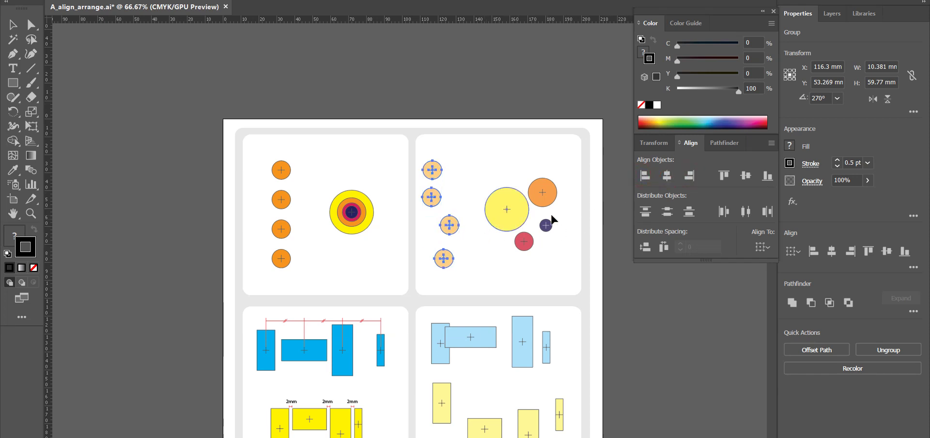
{"action": "left_click", "coordinate": [667, 177]}
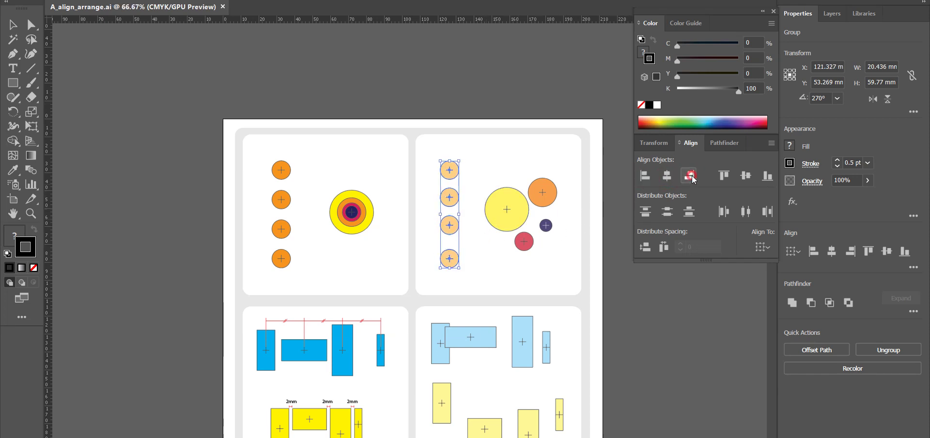
{"action": "key", "text": "ctrl+z"}
{"action": "left_click", "coordinate": [667, 177]}
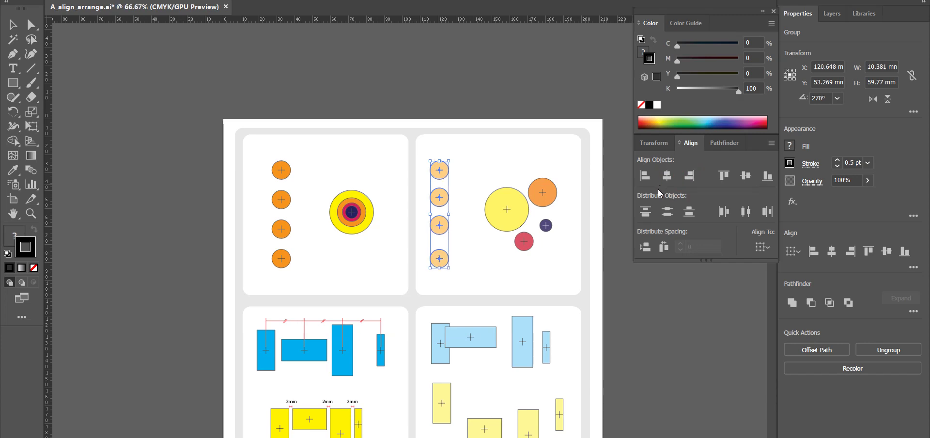
Try aligning the four multicoloured circles by vertical centres, left edges and horizontal centres
{"action": "left_click", "coordinate": [566, 240]}
{"action": "left_click_drag", "start_coordinate": [564, 265], "coordinate": [497, 180]}
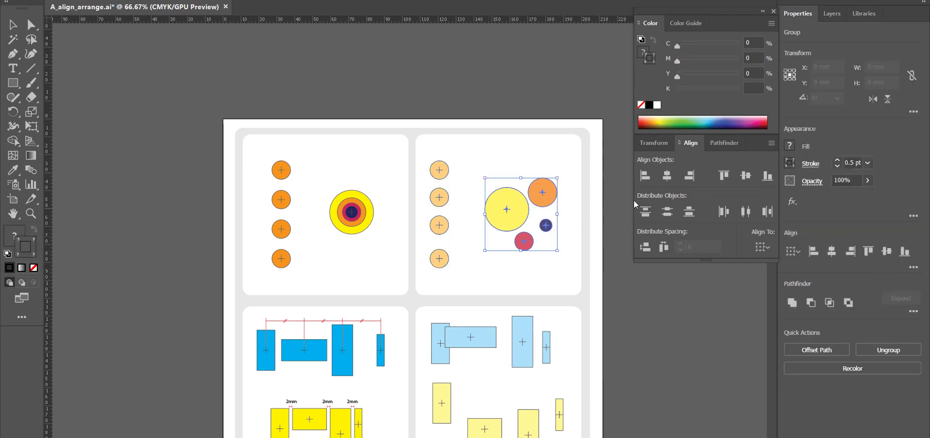
{"action": "left_click", "coordinate": [745, 176]}
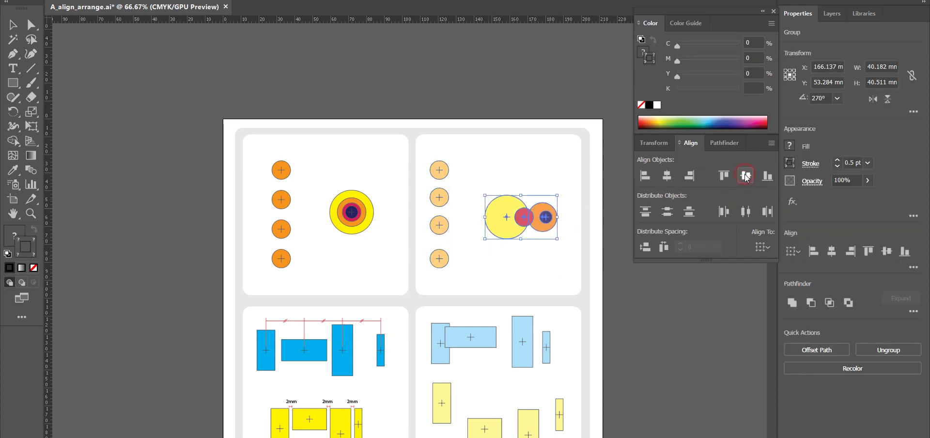
{"action": "key", "text": "ctrl+z"}
{"action": "left_click", "coordinate": [746, 176]}
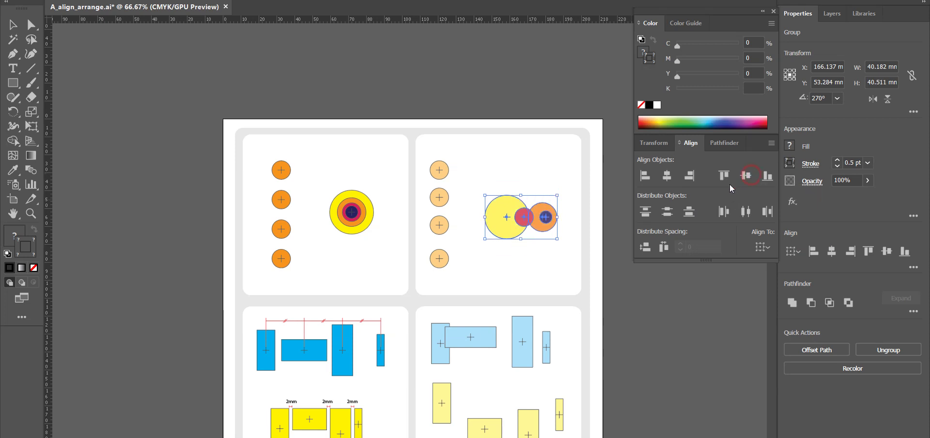
{"action": "left_click", "coordinate": [644, 176]}
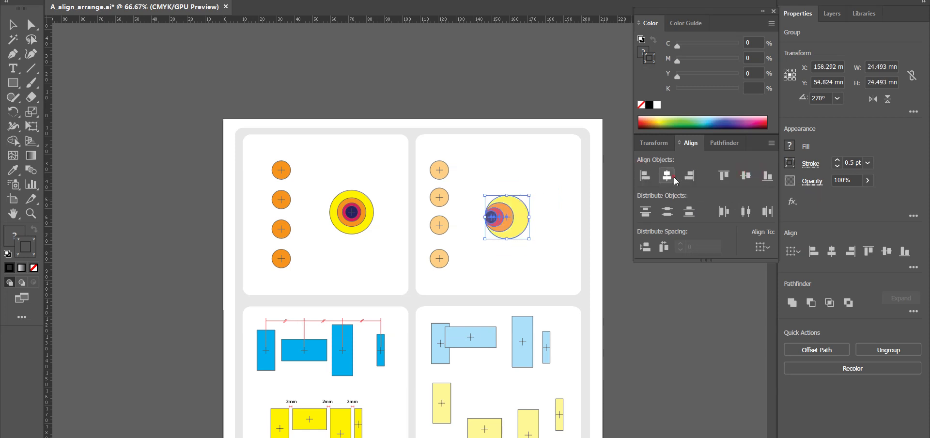
{"action": "left_click", "coordinate": [666, 176]}
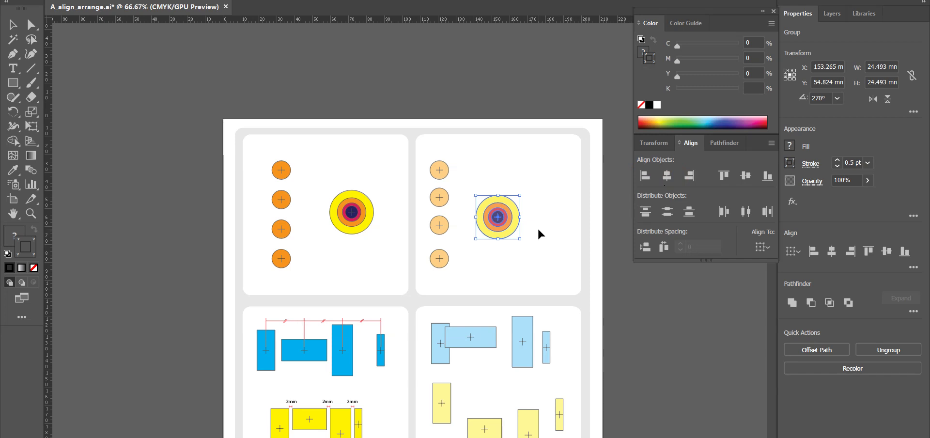
Undo the multicoloured circles' alignments and make them concentric with vertical and horizontal centre alignment
{"action": "key", "text": "ctrl+z"}
{"action": "key", "text": "ctrl+z"}
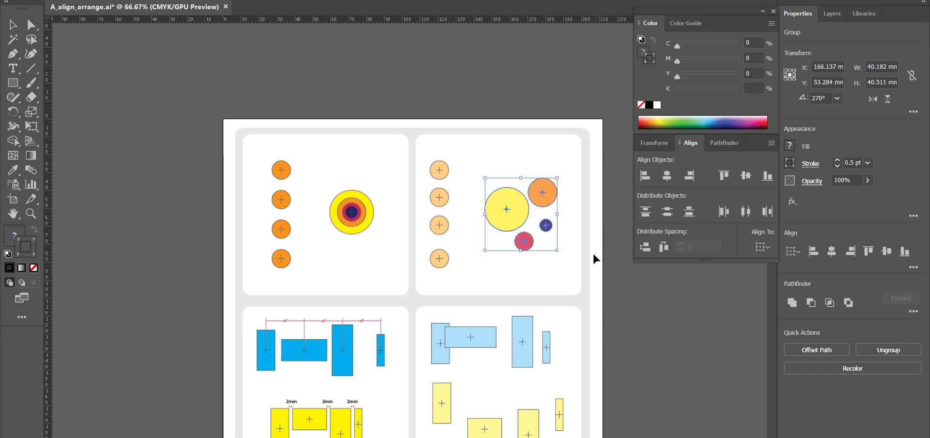
{"action": "left_click", "coordinate": [745, 176]}
{"action": "left_click", "coordinate": [666, 176]}
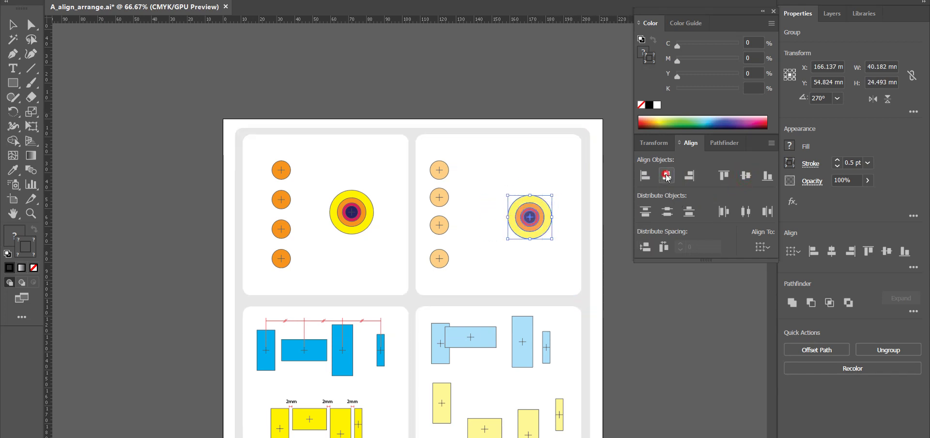
Align the four light-blue rectangles by vertical centres and distribute them by horizontal centres
{"action": "left_click_drag", "start_coordinate": [676, 342], "coordinate": [728, 313]}
{"action": "left_click_drag", "start_coordinate": [712, 345], "coordinate": [668, 297]}
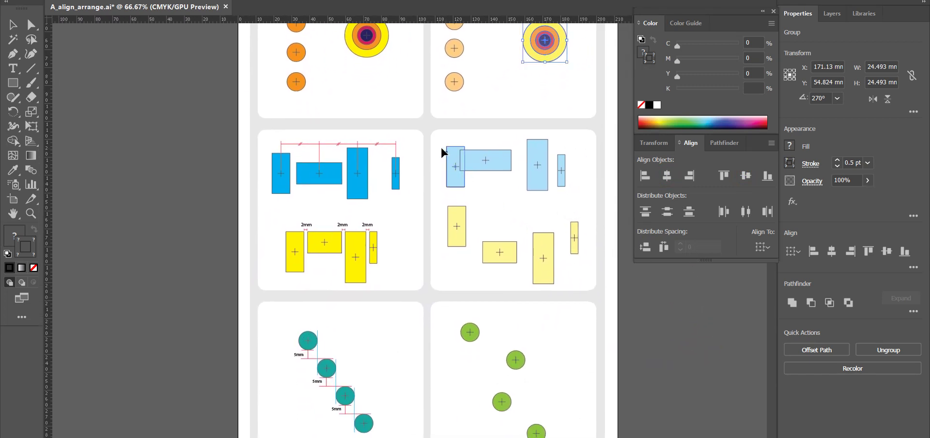
{"action": "left_click_drag", "start_coordinate": [439, 144], "coordinate": [566, 191]}
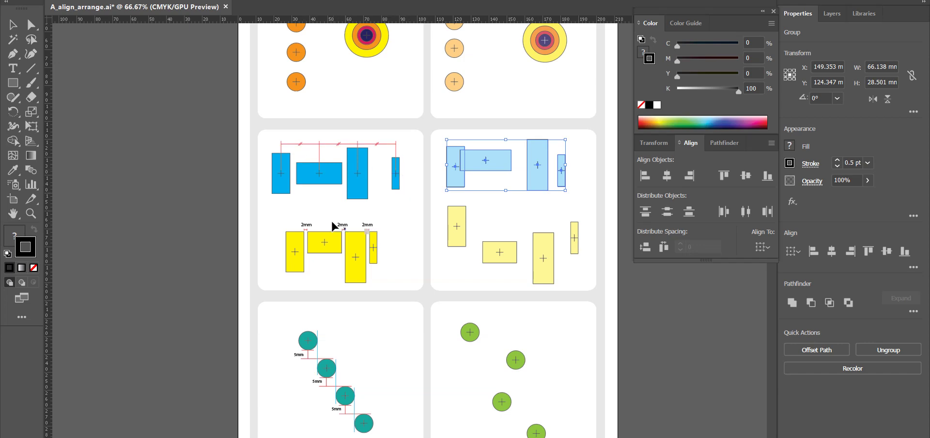
{"action": "left_click", "coordinate": [745, 177]}
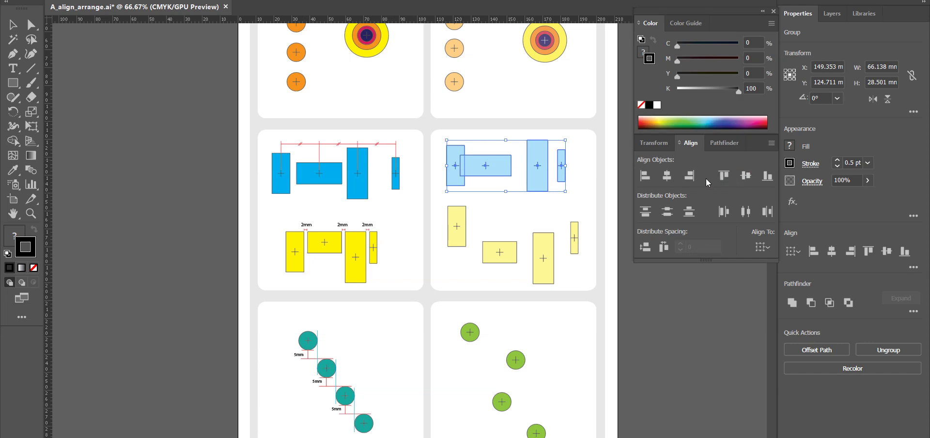
{"action": "left_click", "coordinate": [749, 216]}
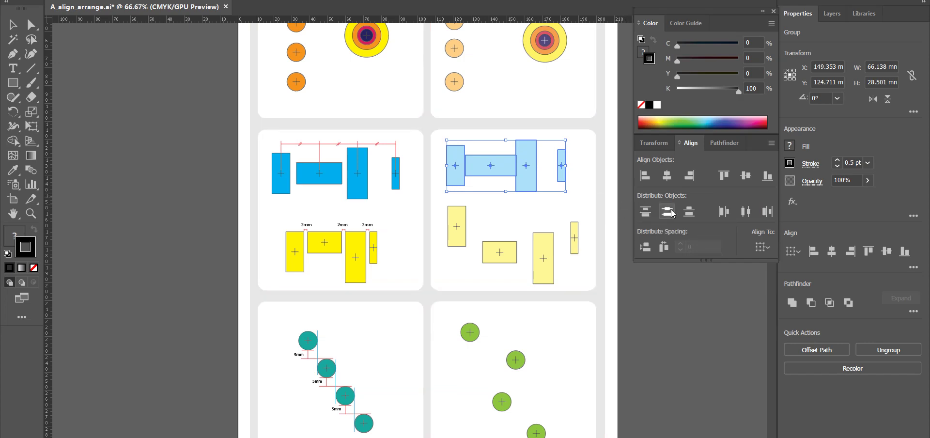
Try distributing the light-blue rectangles vertically and horizontally with 2 mm spacing relative to a key object
{"action": "left_click", "coordinate": [761, 247]}
{"action": "left_click", "coordinate": [763, 272]}
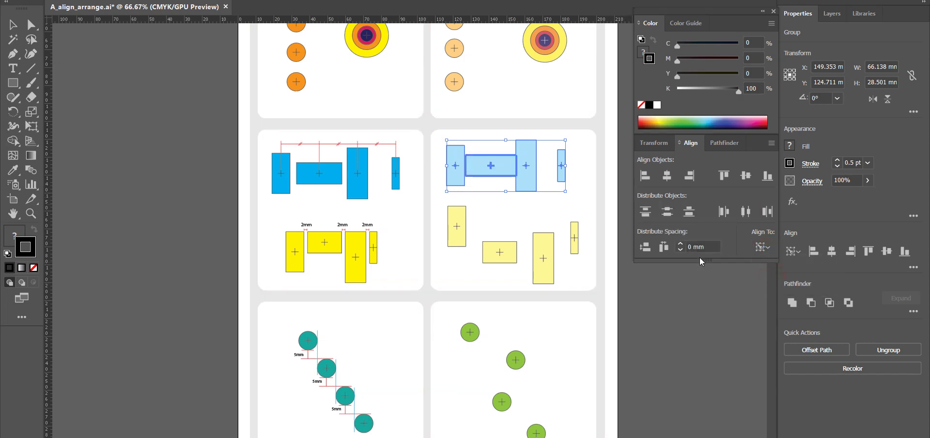
{"action": "left_click", "coordinate": [688, 247]}
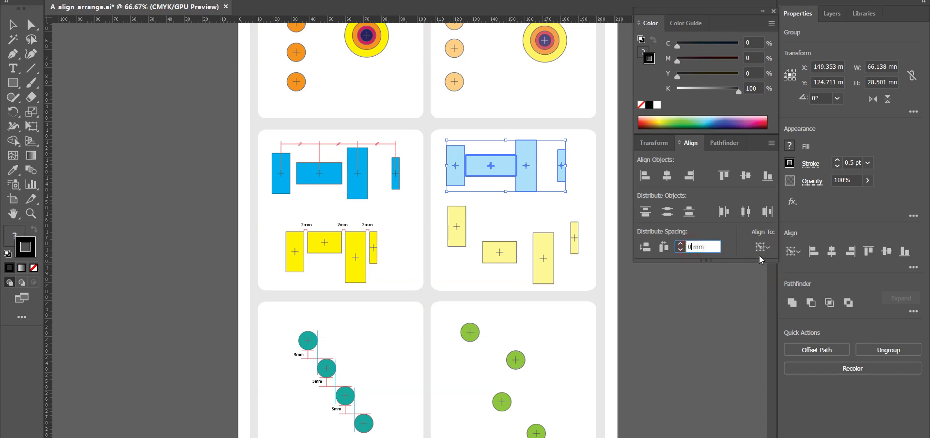
{"action": "type", "text": "2"}
{"action": "left_click", "coordinate": [646, 248]}
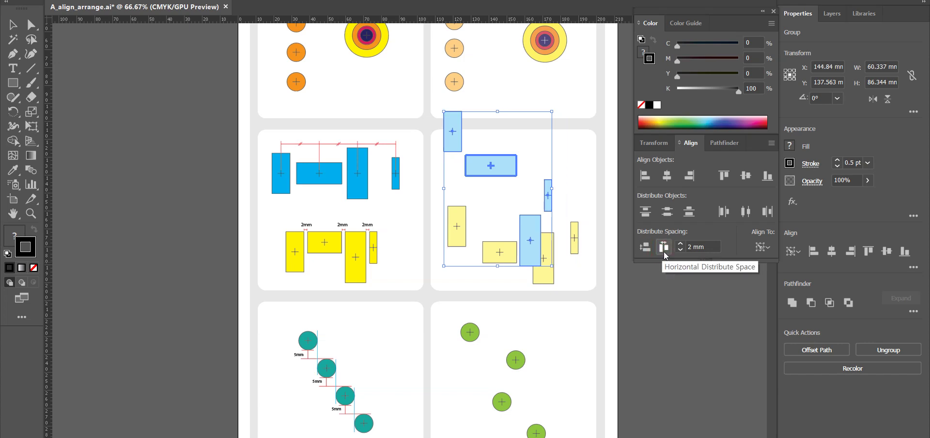
{"action": "left_click", "coordinate": [664, 251]}
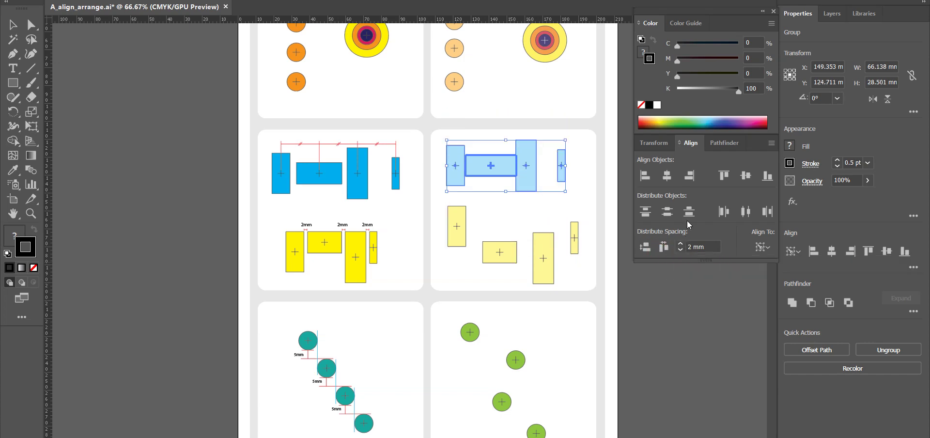
Set the alignment reference to Align to Selection and reselect the four light-blue rectangles
{"action": "left_click", "coordinate": [757, 249]}
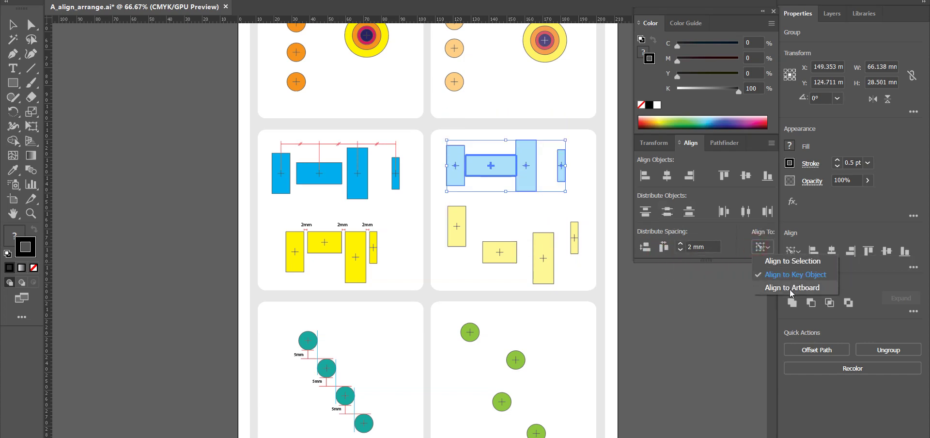
{"action": "left_click", "coordinate": [787, 288]}
{"action": "left_click", "coordinate": [770, 252]}
{"action": "left_click", "coordinate": [770, 259]}
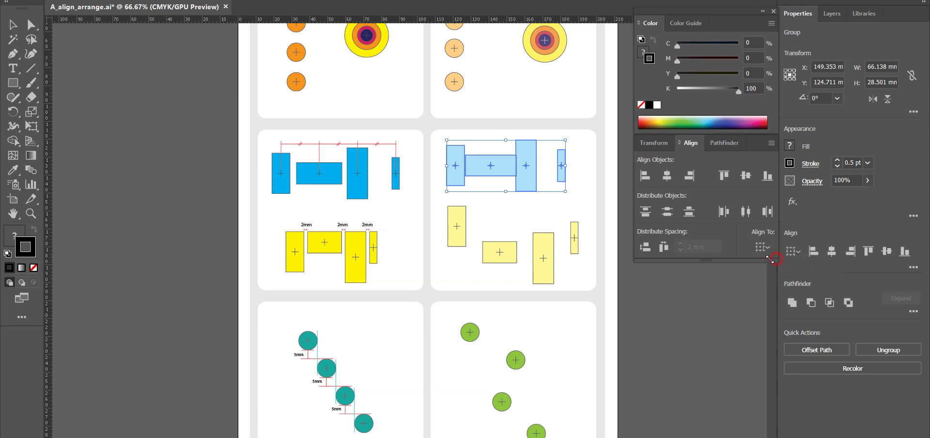
{"action": "left_click", "coordinate": [567, 174]}
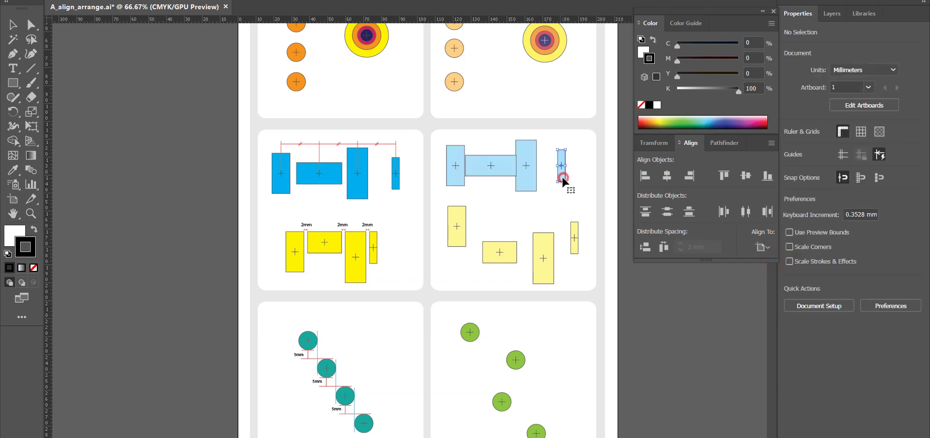
{"action": "left_click", "coordinate": [561, 175]}
{"action": "left_click", "coordinate": [453, 165]}
{"action": "left_click", "coordinate": [574, 191]}
{"action": "left_click", "coordinate": [487, 159]}
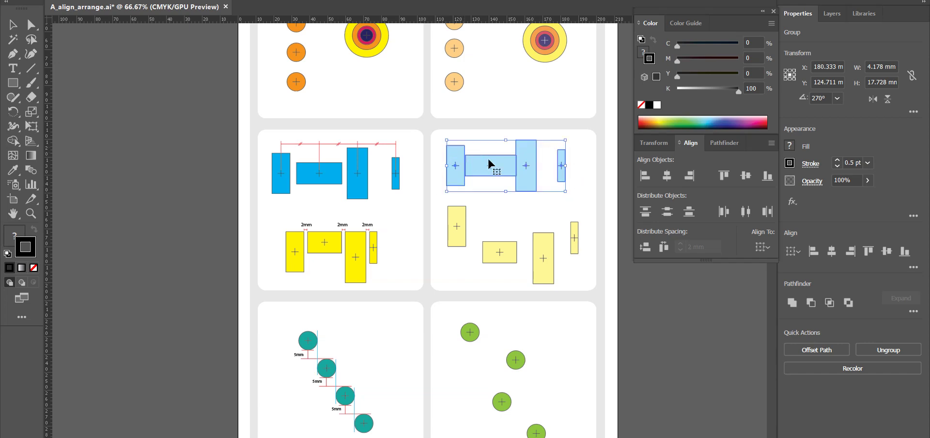
Undo all alignments and distributions so the circles and rectangles return to their original scattered arrangement
{"action": "key", "text": "ctrl+z"}
{"action": "key", "text": "ctrl+z"}
{"action": "key", "text": "ctrl+z"}
{"action": "key", "text": "ctrl+z"}
{"action": "key", "text": "ctrl+z"}
{"action": "key", "text": "ctrl+z"}
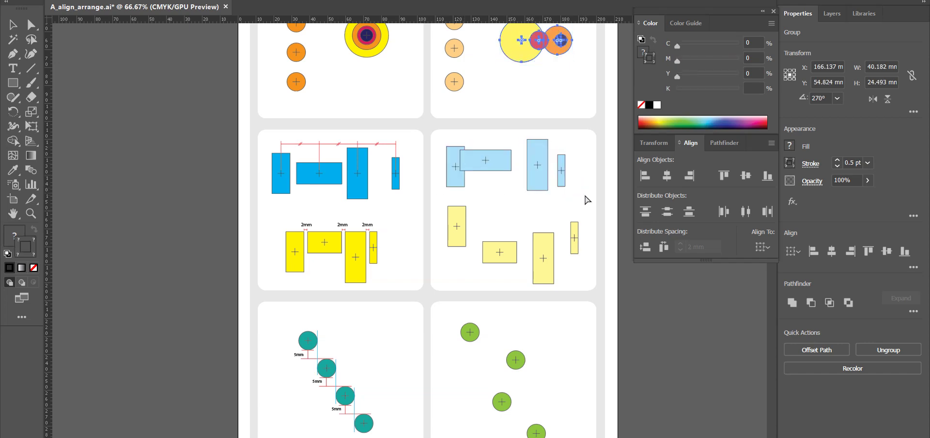
{"action": "key", "text": "ctrl+z"}
{"action": "scroll", "coordinate": [545, 191], "scroll_direction": "up", "scroll_amount": 2}
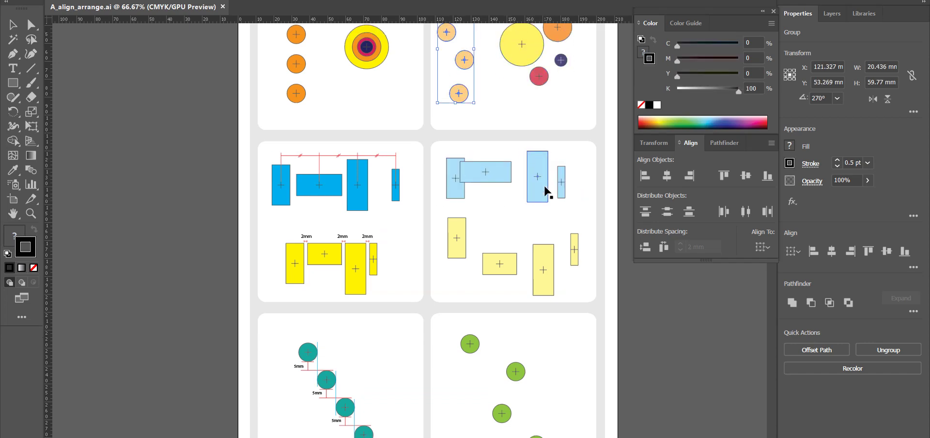
Align the light-orange circles by horizontal centres, and make the multicoloured circles concentric with vertical and horizontal centre alignment
{"action": "left_click", "coordinate": [667, 175]}
{"action": "left_click_drag", "start_coordinate": [604, 135], "coordinate": [546, 82]}
{"action": "key", "text": "ctrl+z"}
{"action": "left_click_drag", "start_coordinate": [585, 123], "coordinate": [499, 24]}
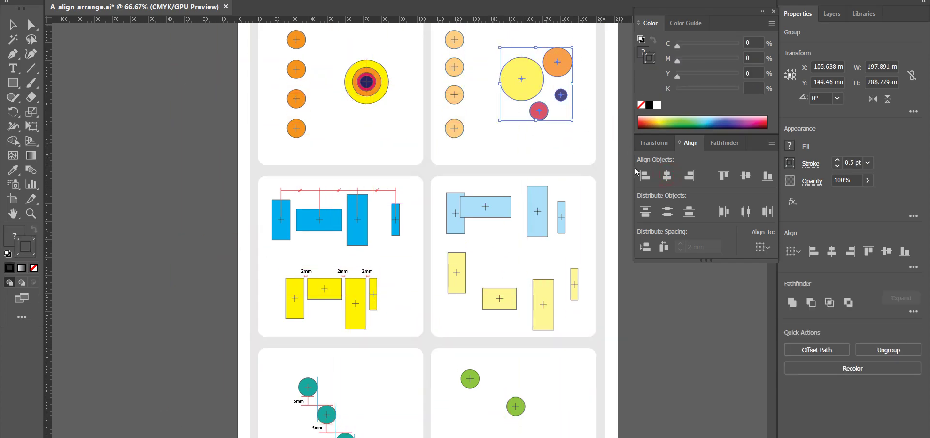
{"action": "left_click", "coordinate": [744, 176]}
{"action": "left_click", "coordinate": [665, 177]}
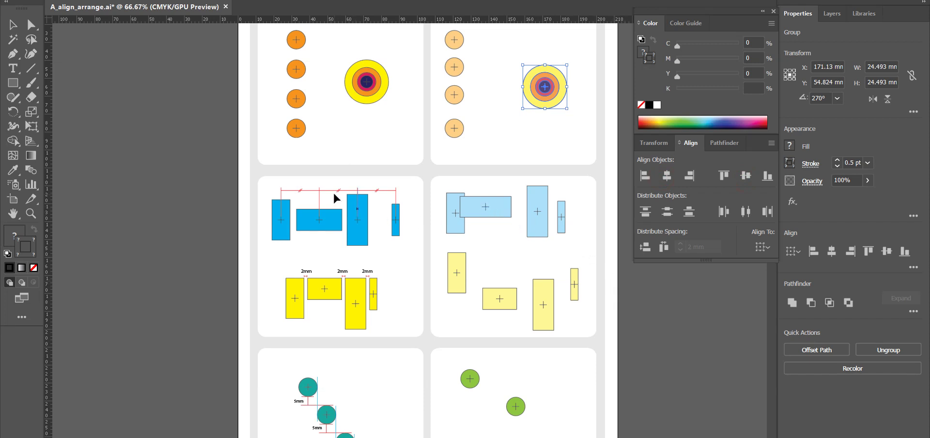
Try distributing the four light-blue rectangles by horizontal centres and aligning them by vertical centres
{"action": "left_click_drag", "start_coordinate": [435, 190], "coordinate": [580, 239]}
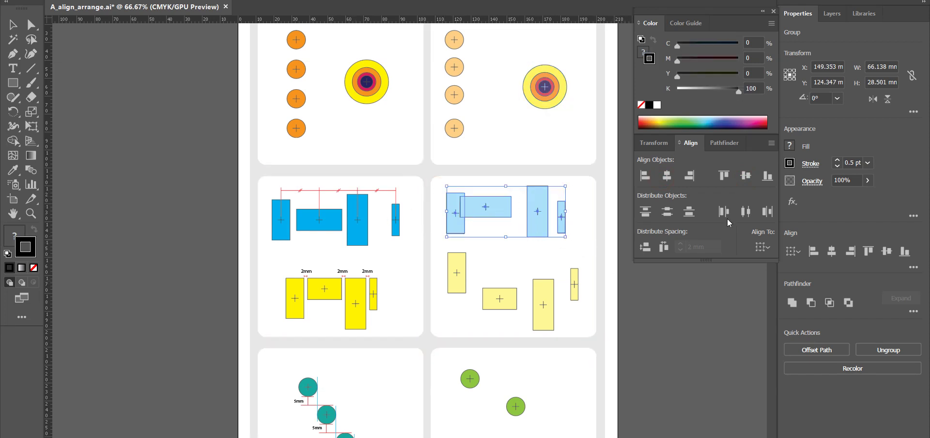
{"action": "left_click", "coordinate": [752, 214]}
{"action": "left_click", "coordinate": [745, 176]}
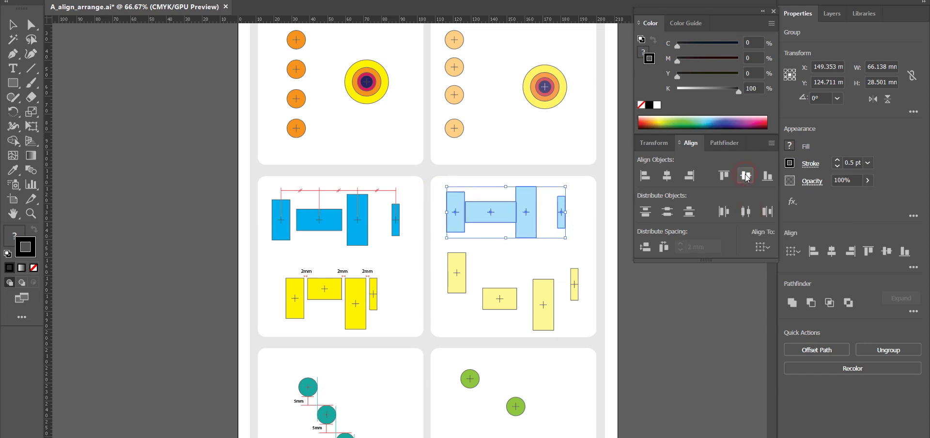
{"action": "key", "text": "ctrl+z"}
{"action": "key", "text": "ctrl+z"}
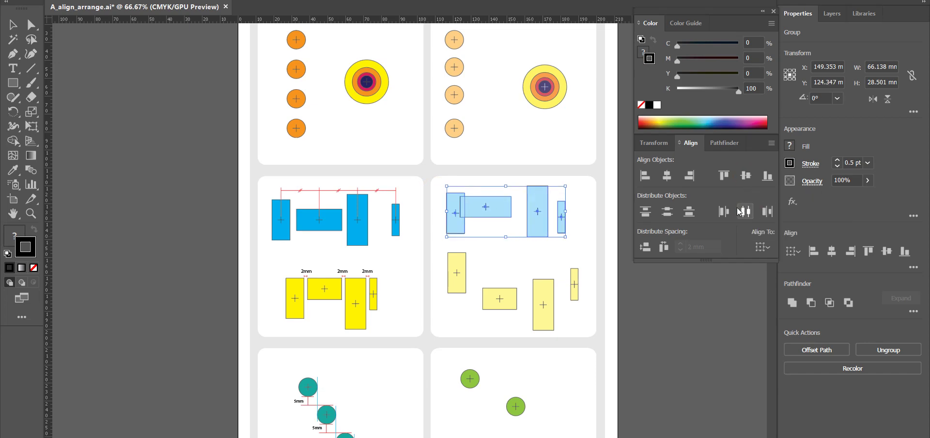
Select the narrow rightmost light-blue rectangle with the Direct Selection tool and add the leftmost one to the selection
{"action": "left_click", "coordinate": [665, 213]}
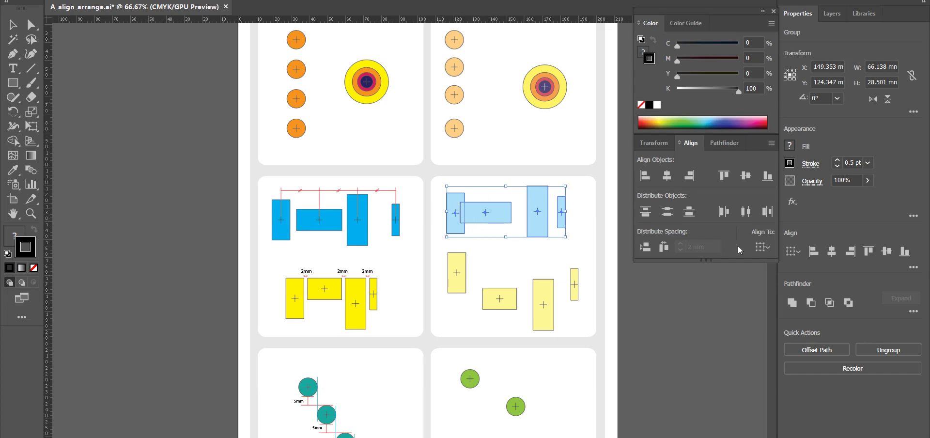
{"action": "left_click", "coordinate": [762, 247]}
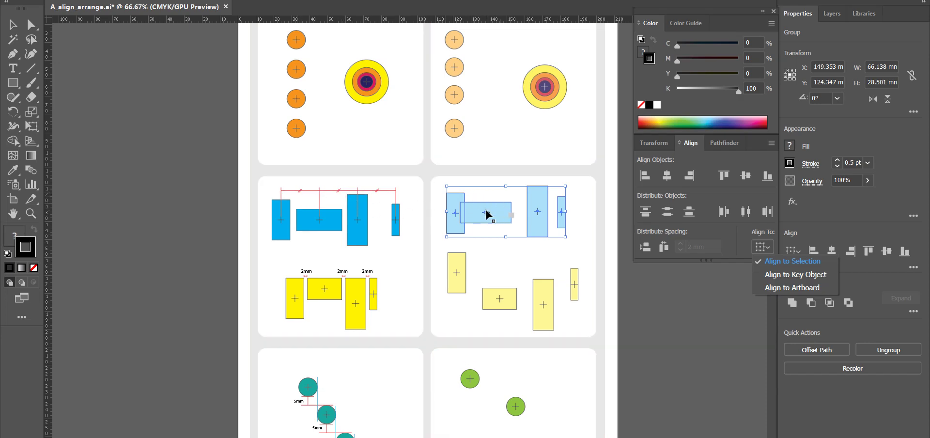
{"action": "left_click", "coordinate": [455, 219]}
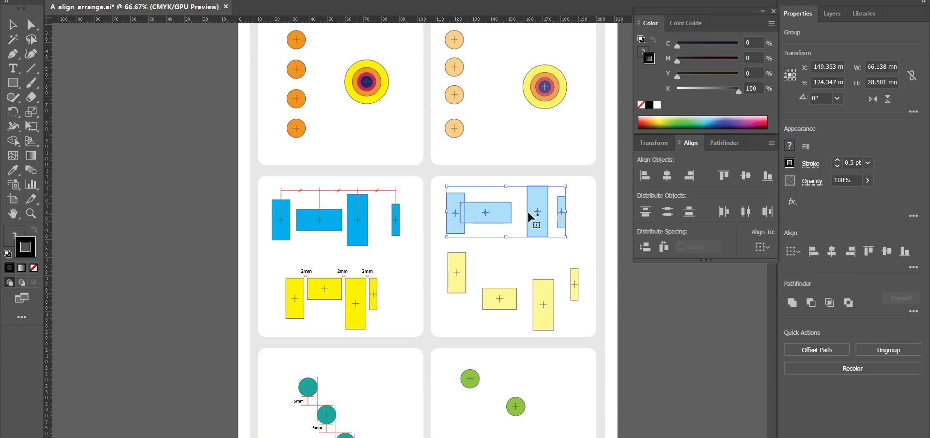
{"action": "key", "text": "a"}
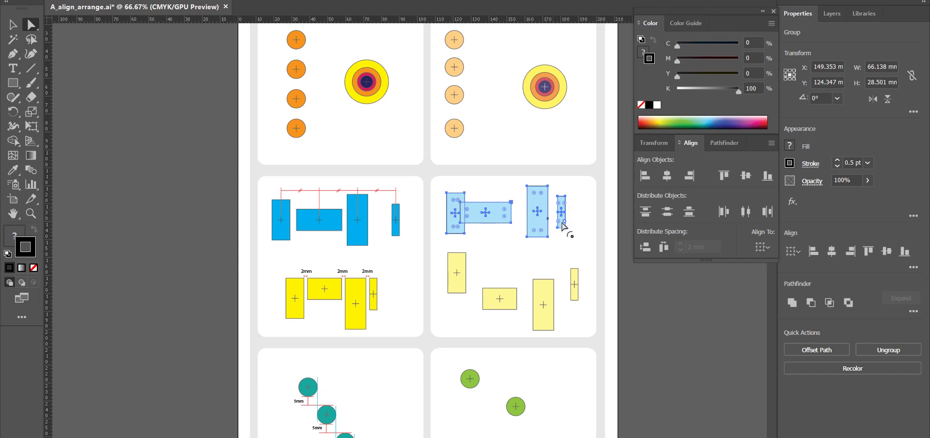
{"action": "left_click", "coordinate": [562, 213]}
{"action": "left_click", "coordinate": [562, 226], "text": "alt"}
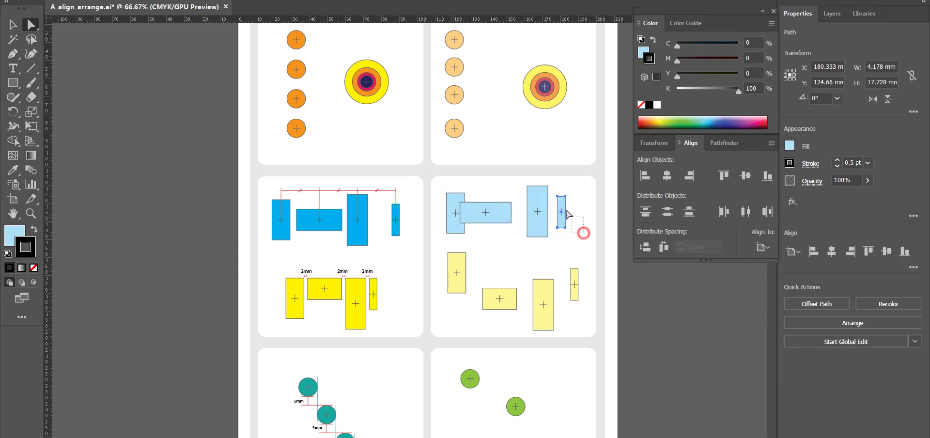
{"action": "left_click", "coordinate": [562, 226], "text": "alt"}
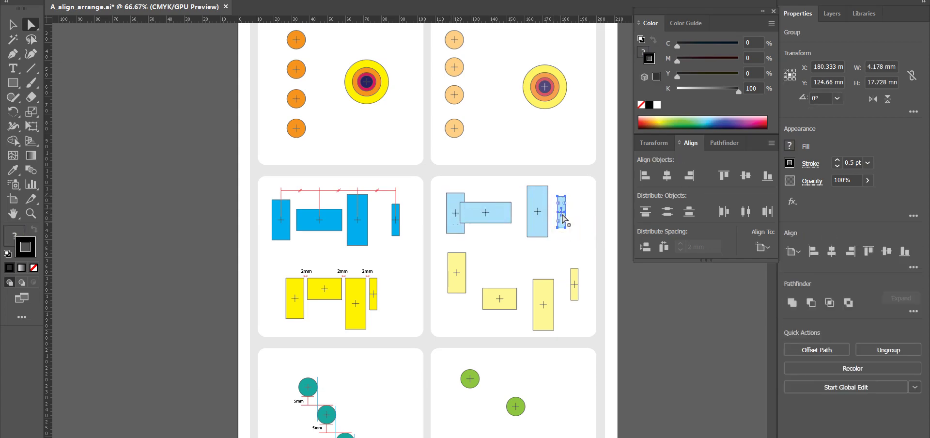
{"action": "left_click", "coordinate": [453, 221], "text": "shift"}
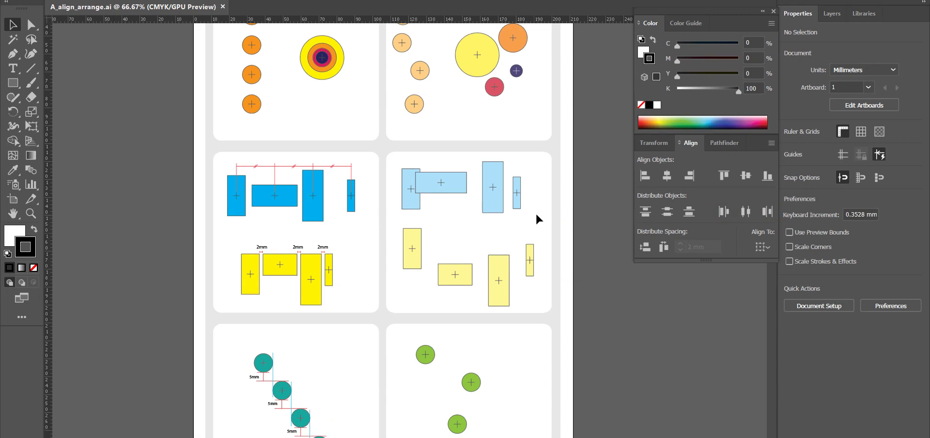
Align the four light-blue rectangles by vertical centres and space them 2 mm apart horizontally, using the wide rectangle as key object
{"action": "left_click_drag", "start_coordinate": [443, 176], "coordinate": [395, 159]}
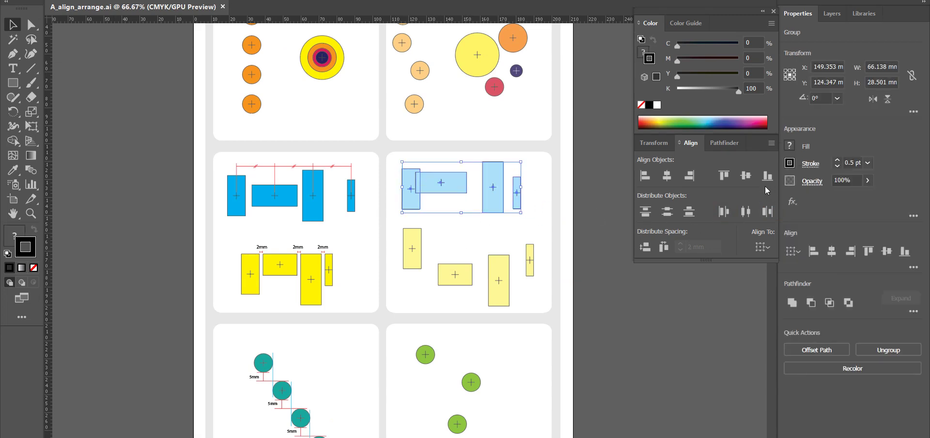
{"action": "left_click", "coordinate": [745, 177]}
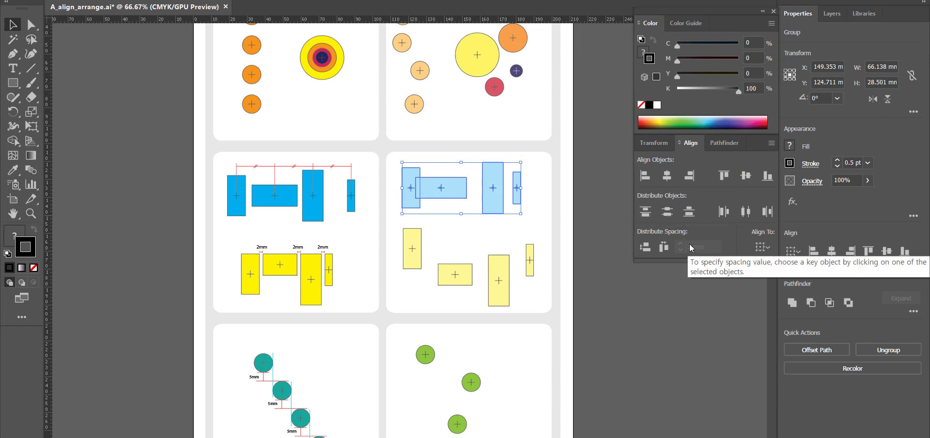
{"action": "left_click", "coordinate": [767, 254]}
{"action": "left_click", "coordinate": [784, 284]}
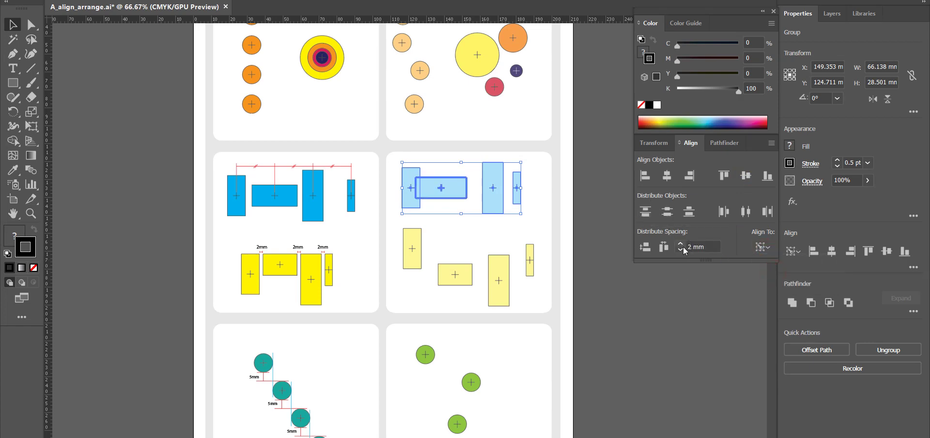
{"action": "left_click", "coordinate": [664, 247]}
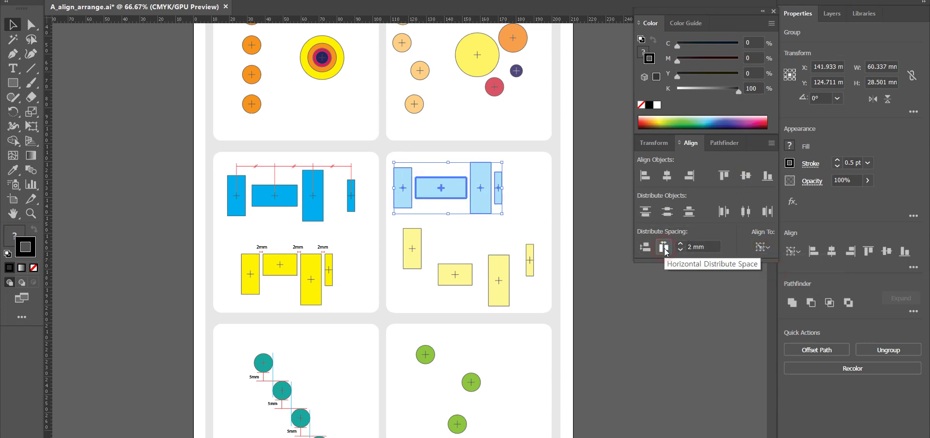
{"action": "left_click", "coordinate": [692, 247]}
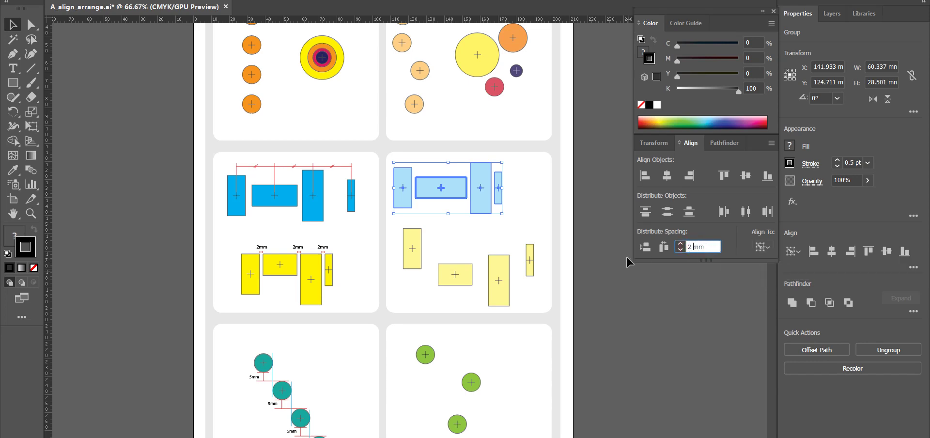
{"action": "left_click", "coordinate": [600, 259]}
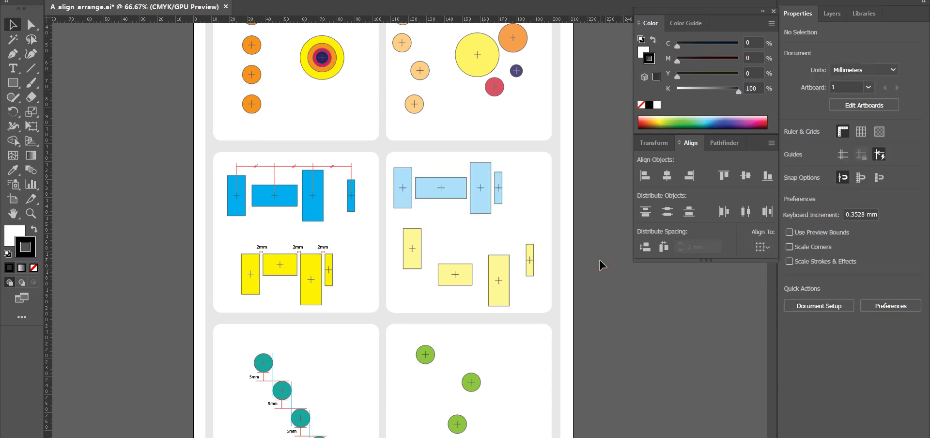
Move the four light-blue rectangles onto their matching dark-blue reference rectangles
{"action": "left_click_drag", "start_coordinate": [400, 193], "coordinate": [233, 201]}
{"action": "left_click_drag", "start_coordinate": [499, 200], "coordinate": [350, 201]}
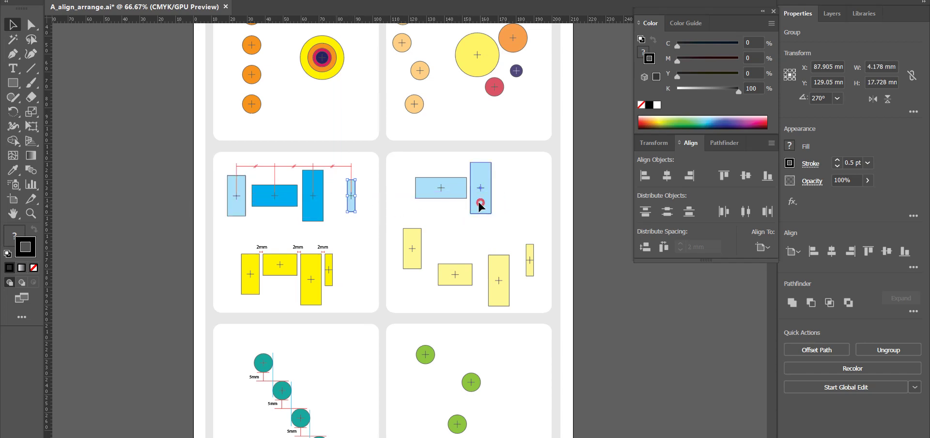
{"action": "left_click_drag", "start_coordinate": [480, 206], "coordinate": [314, 217]}
{"action": "left_click_drag", "start_coordinate": [441, 194], "coordinate": [301, 203]}
{"action": "left_click", "coordinate": [384, 225]}
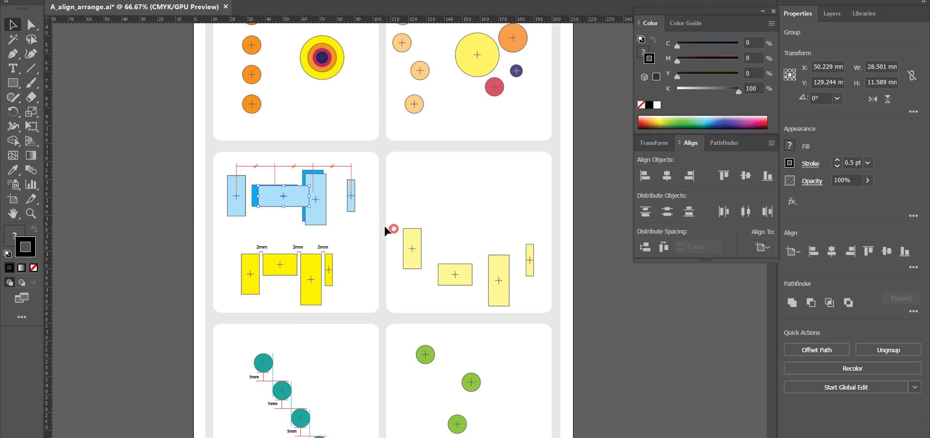
Try to align the overlapping light-blue and dark-blue rectangles by their vertical centres
{"action": "left_click", "coordinate": [361, 208]}
{"action": "left_click_drag", "start_coordinate": [362, 210], "coordinate": [229, 192]}
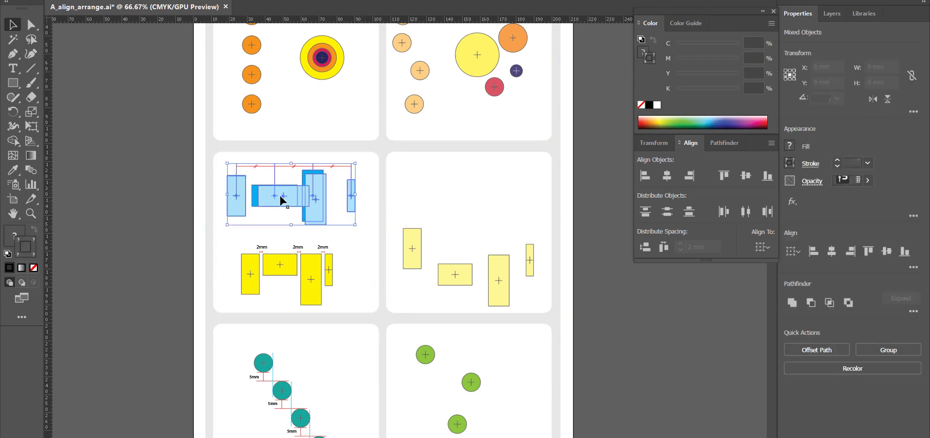
{"action": "left_click", "coordinate": [746, 176]}
{"action": "key", "text": "ctrl+z"}
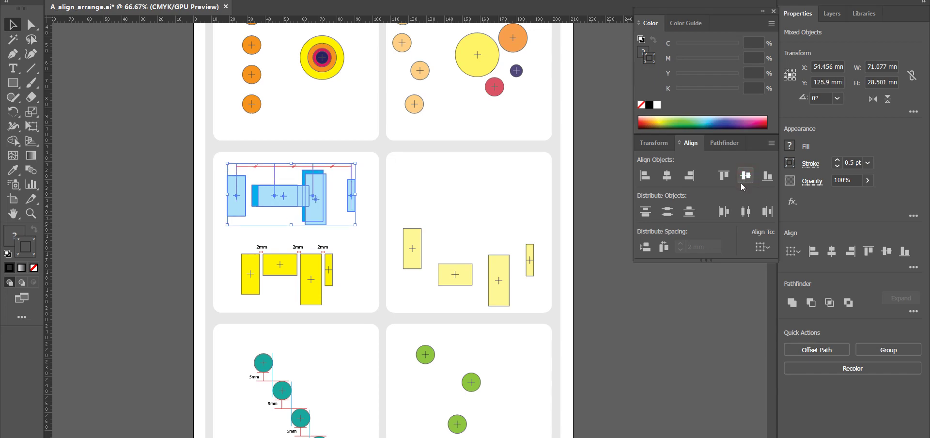
{"action": "left_click", "coordinate": [365, 215]}
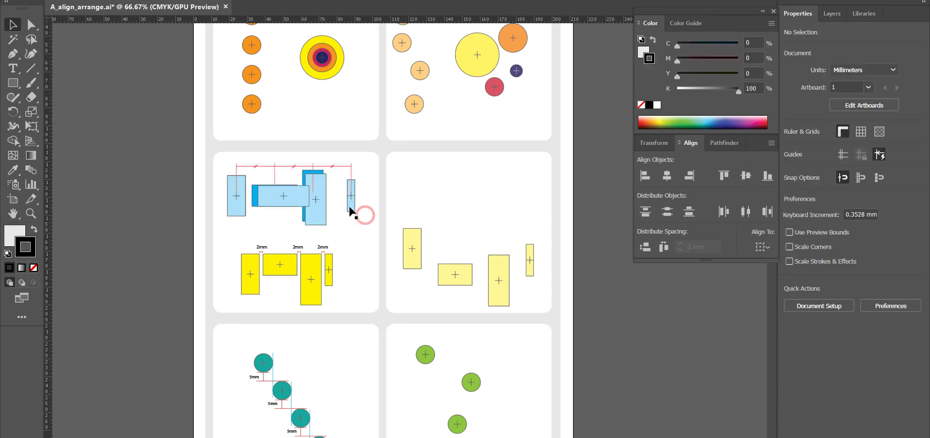
Switch the alignment reference to Align to Artboard and back to Align to Selection
{"action": "left_click", "coordinate": [762, 247]}
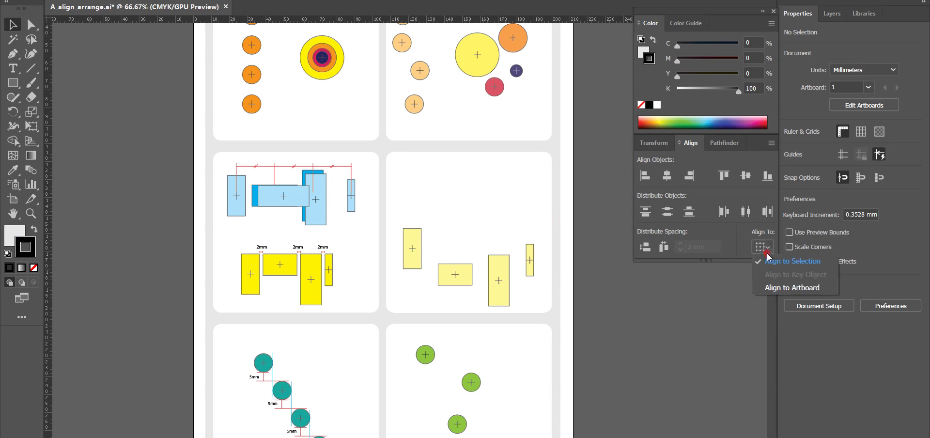
{"action": "left_click", "coordinate": [775, 286]}
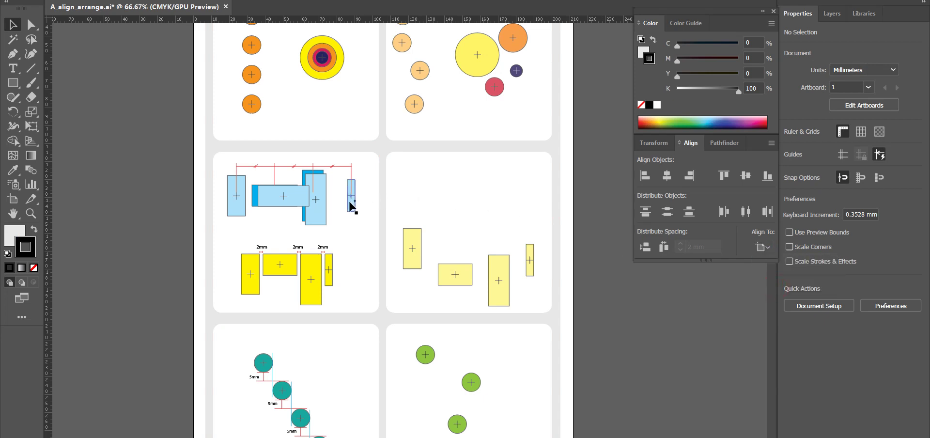
{"action": "left_click", "coordinate": [762, 247]}
{"action": "left_click", "coordinate": [780, 266]}
Try to align the leftmost and rightmost light-blue rectangles by their horizontal centres
{"action": "left_click", "coordinate": [352, 206]}
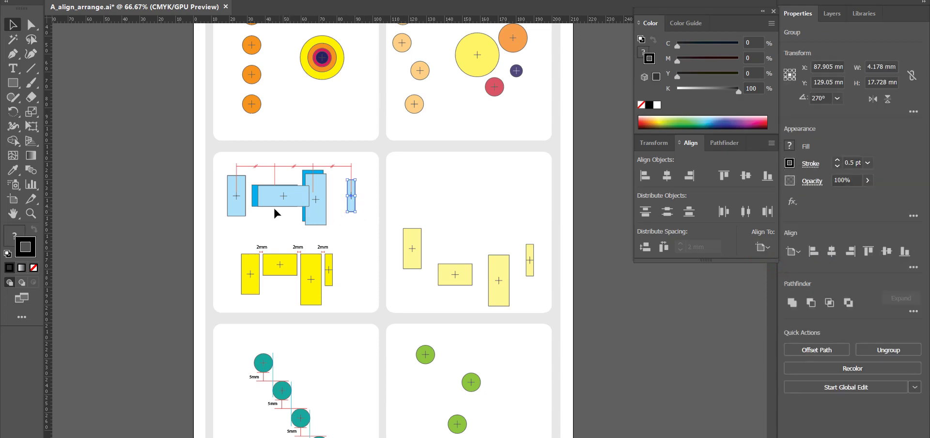
{"action": "left_click", "coordinate": [238, 207], "text": "shift"}
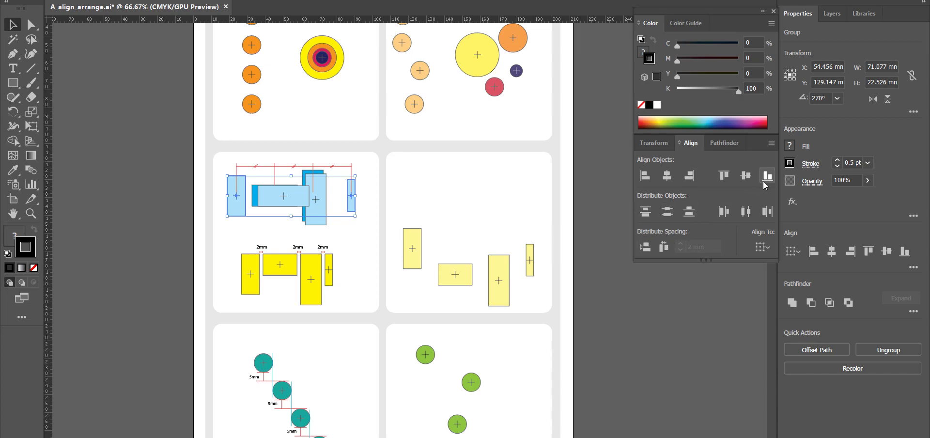
{"action": "left_click", "coordinate": [667, 175]}
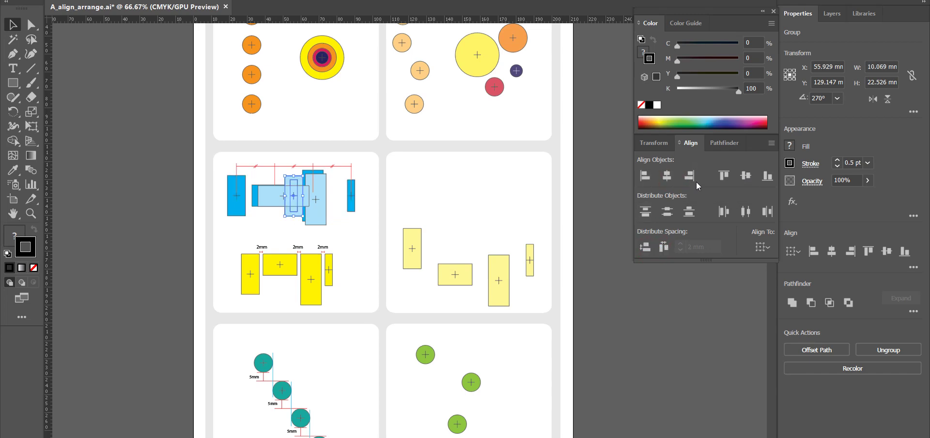
{"action": "key", "text": "ctrl+z"}
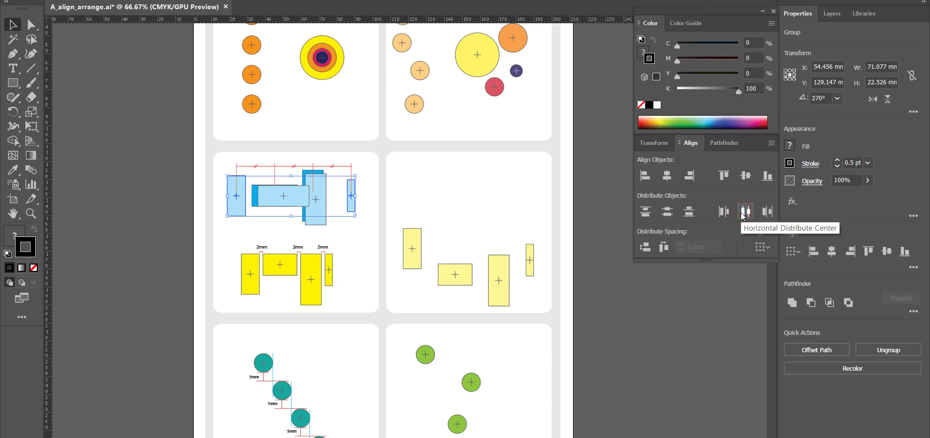
Try horizontal distribution on the outer two light-blue rectangles and align them by their top edges
{"action": "left_click", "coordinate": [741, 212]}
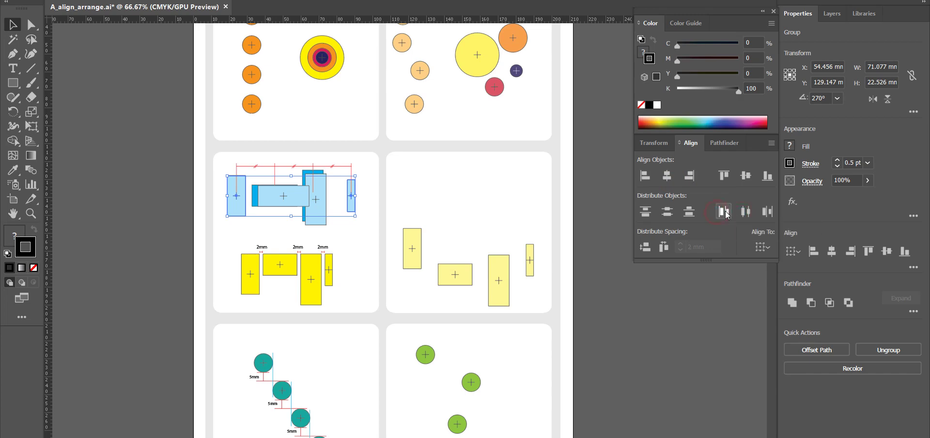
{"action": "left_click", "coordinate": [745, 176]}
{"action": "left_click", "coordinate": [720, 175]}
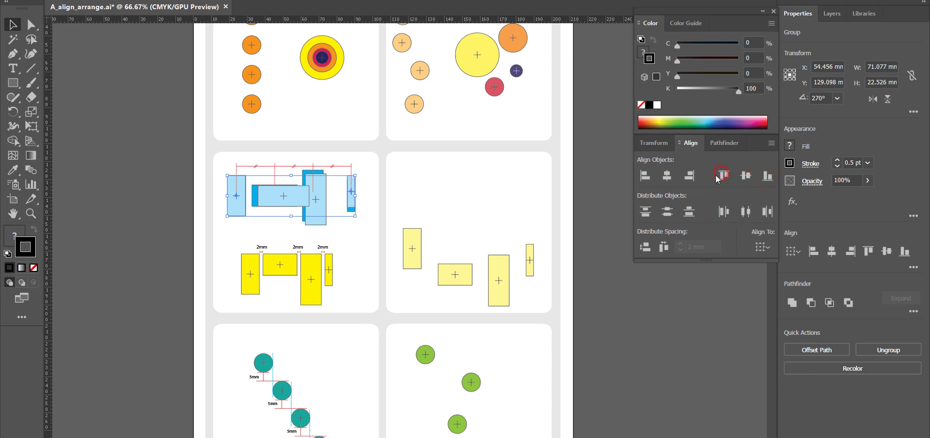
{"action": "left_click", "coordinate": [667, 212]}
Try to space the outer two light-blue rectangles 2 mm apart, using the leftmost one as key object
{"action": "left_click", "coordinate": [759, 247]}
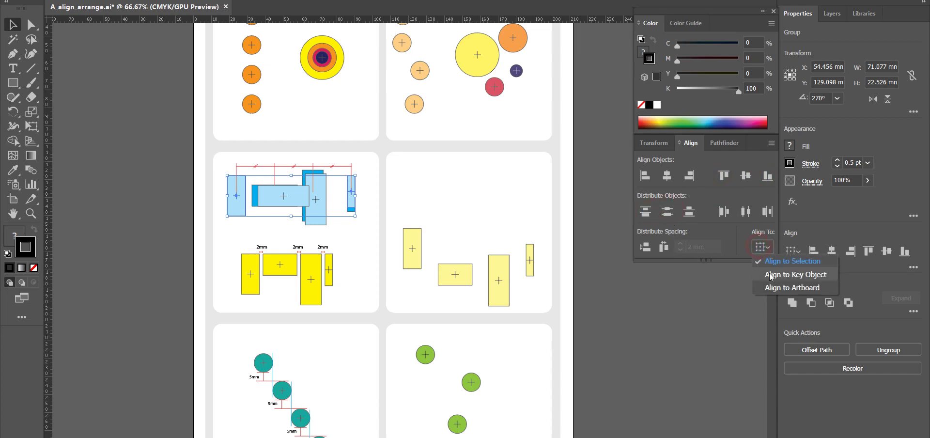
{"action": "left_click", "coordinate": [775, 275]}
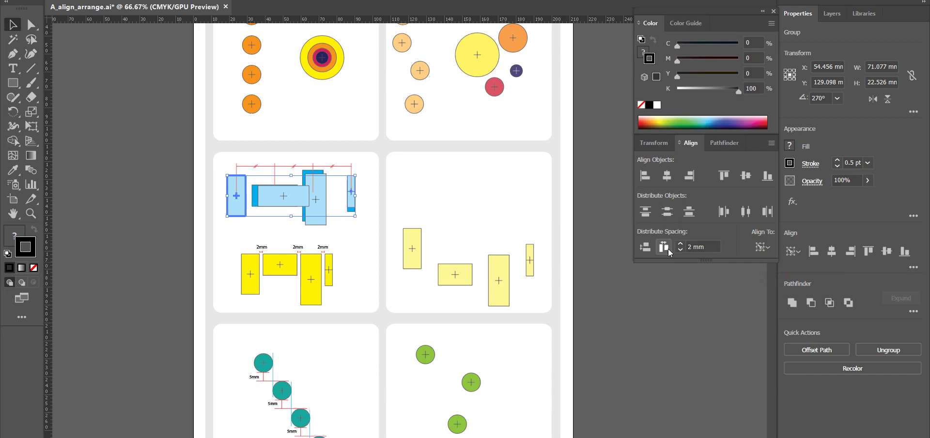
{"action": "left_click", "coordinate": [665, 247]}
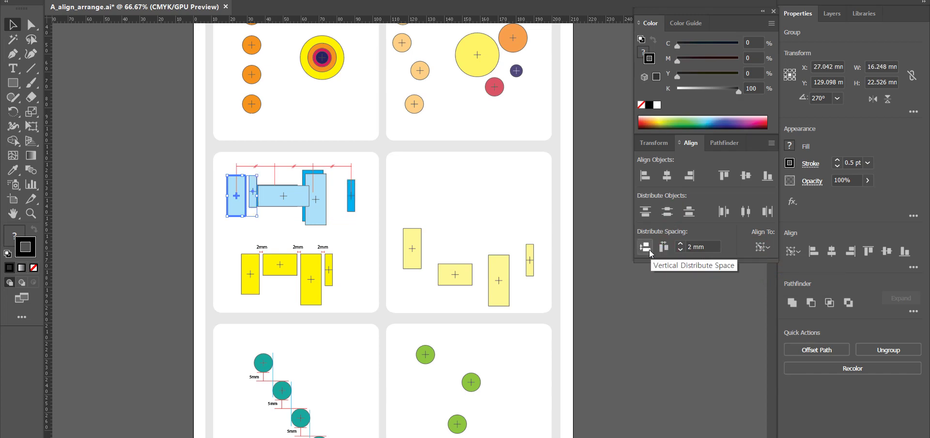
{"action": "left_click", "coordinate": [649, 249]}
{"action": "key", "text": "ctrl+z"}
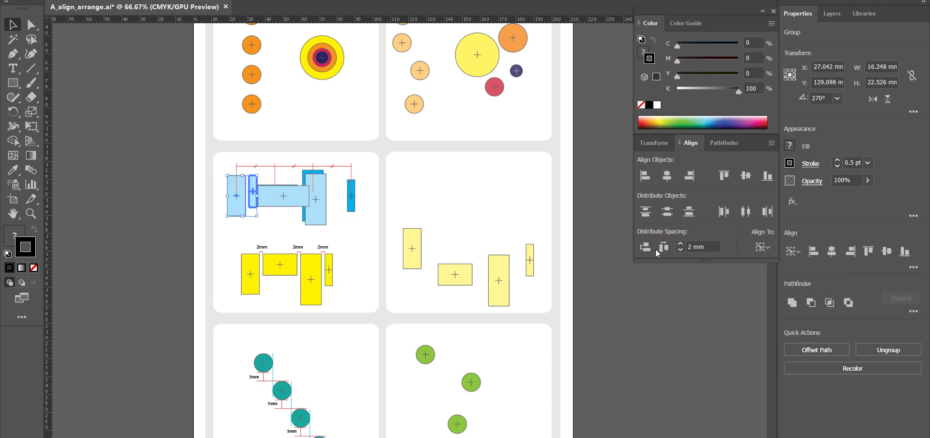
{"action": "left_click", "coordinate": [390, 202]}
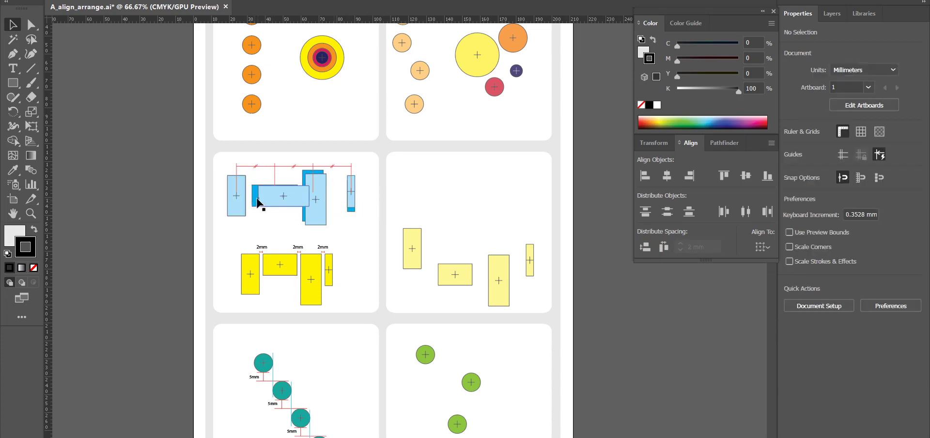
Move the four light-blue rectangles down so the upper parts of the dark-blue reference rectangles are uncovered
{"action": "left_click", "coordinate": [236, 207]}
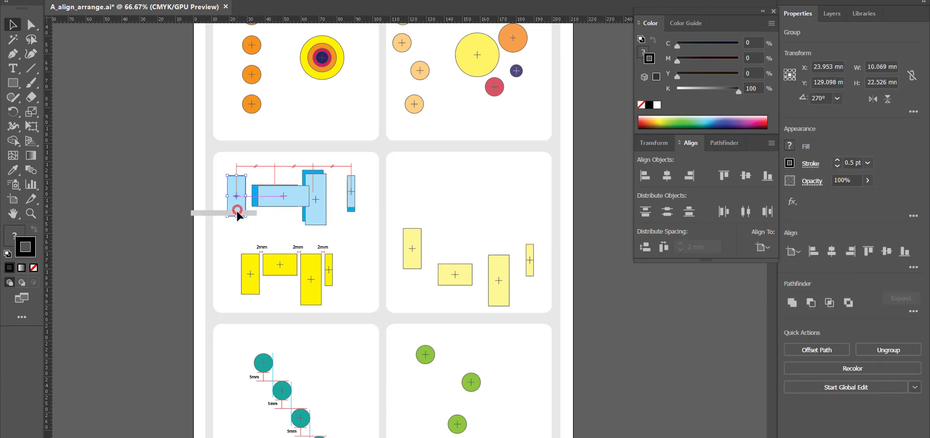
{"action": "left_click_drag", "start_coordinate": [237, 208], "coordinate": [342, 206]}
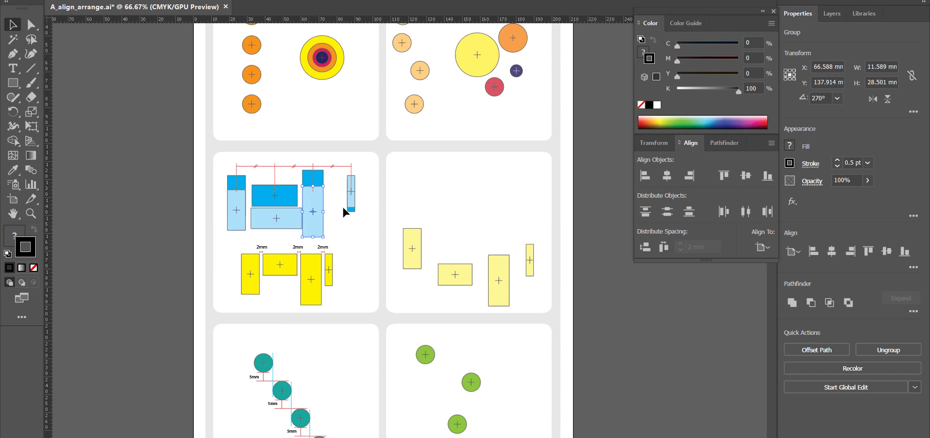
{"action": "left_click", "coordinate": [350, 220]}
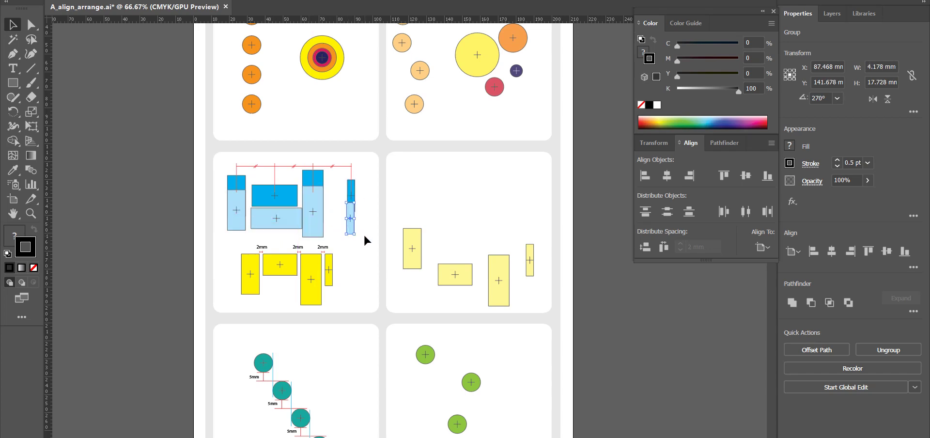
{"action": "left_click_drag", "start_coordinate": [365, 238], "coordinate": [430, 224]}
Undo the downward moves of the second, third and rightmost light-blue rectangles
{"action": "left_click", "coordinate": [329, 227]}
{"action": "key", "text": "ctrl+z"}
{"action": "key", "text": "ctrl+z"}
{"action": "key", "text": "ctrl+z"}
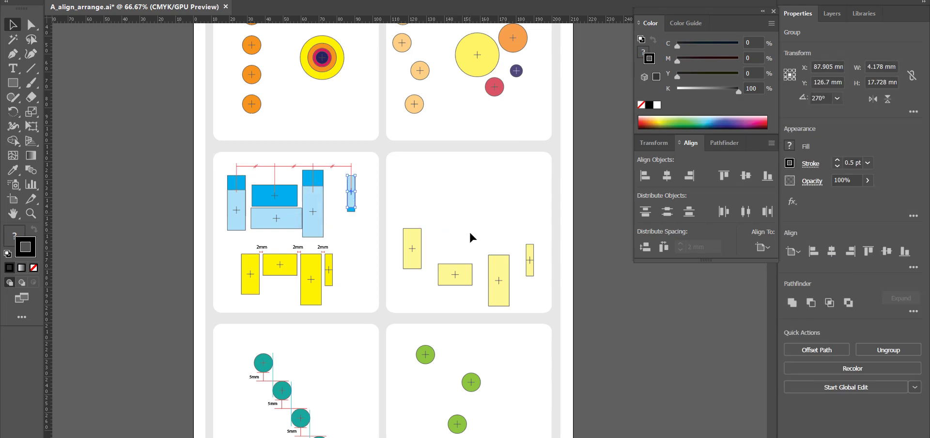
{"action": "key", "text": "ctrl+z"}
{"action": "key", "text": "ctrl+z"}
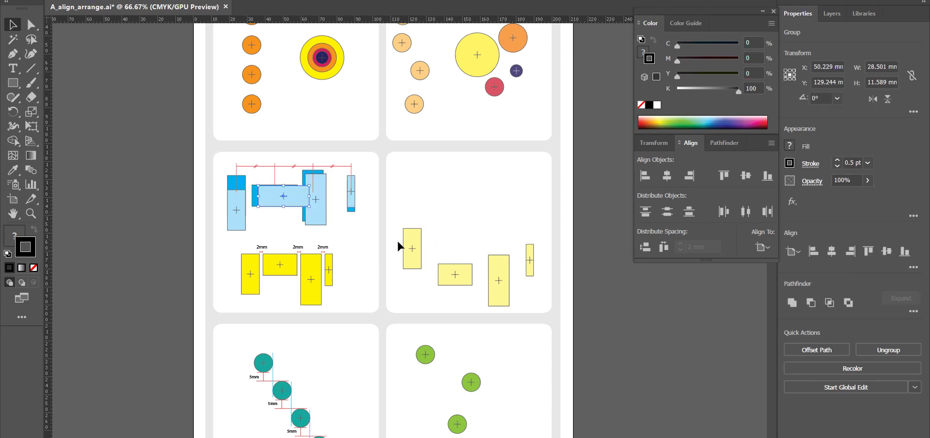
Align the four pale-yellow rectangles by their top edges
{"action": "left_click_drag", "start_coordinate": [385, 243], "coordinate": [547, 301]}
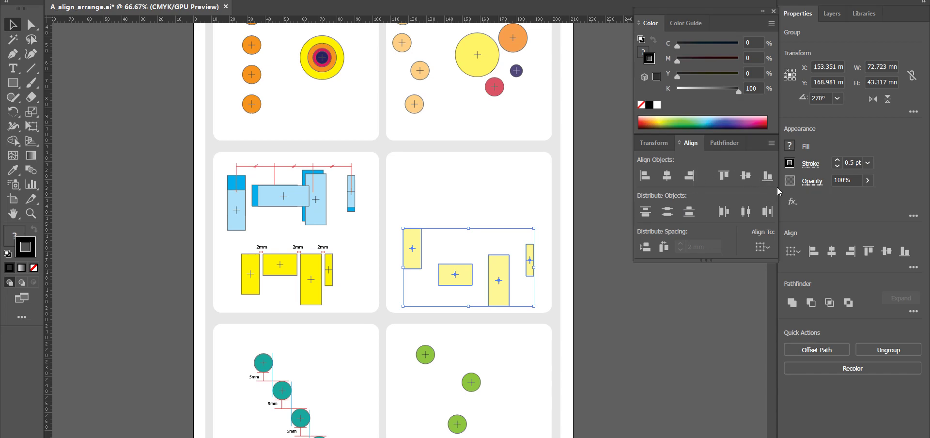
{"action": "left_click", "coordinate": [646, 212]}
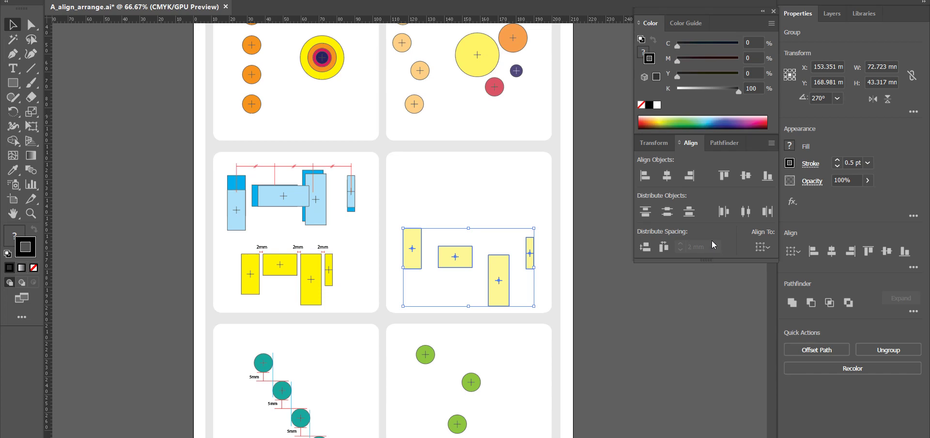
{"action": "key", "text": "ctrl+z"}
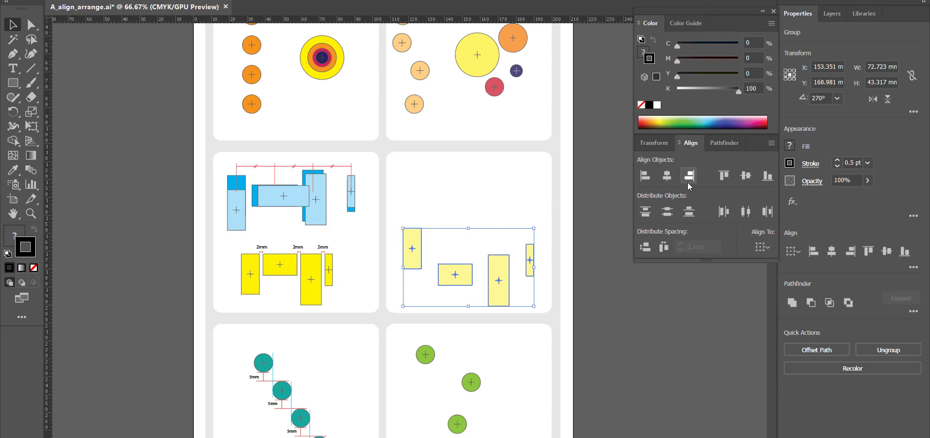
{"action": "left_click", "coordinate": [747, 177]}
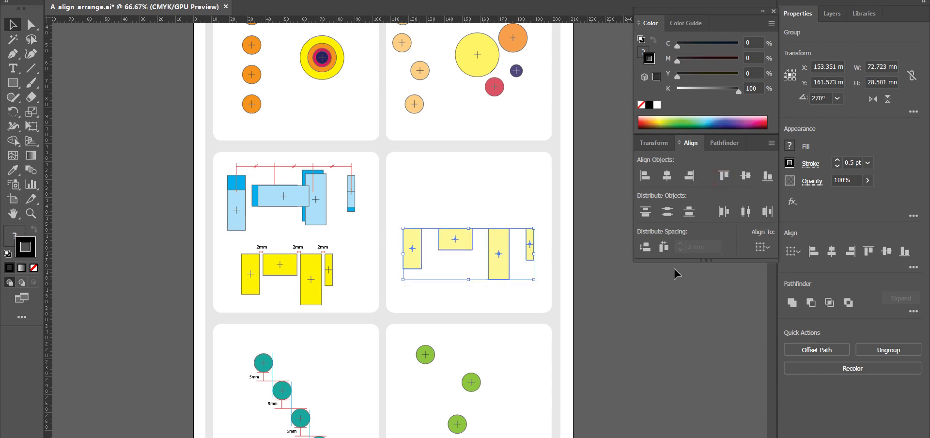
Space the four pale-yellow rectangles 2 mm apart horizontally, using the rightmost one as key object
{"action": "left_click", "coordinate": [762, 247]}
{"action": "left_click", "coordinate": [803, 272]}
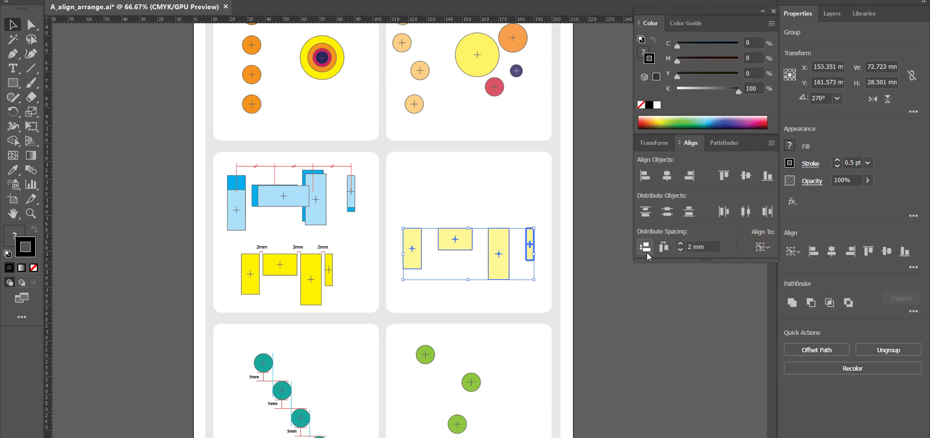
{"action": "left_click", "coordinate": [661, 251]}
{"action": "left_click", "coordinate": [617, 312]}
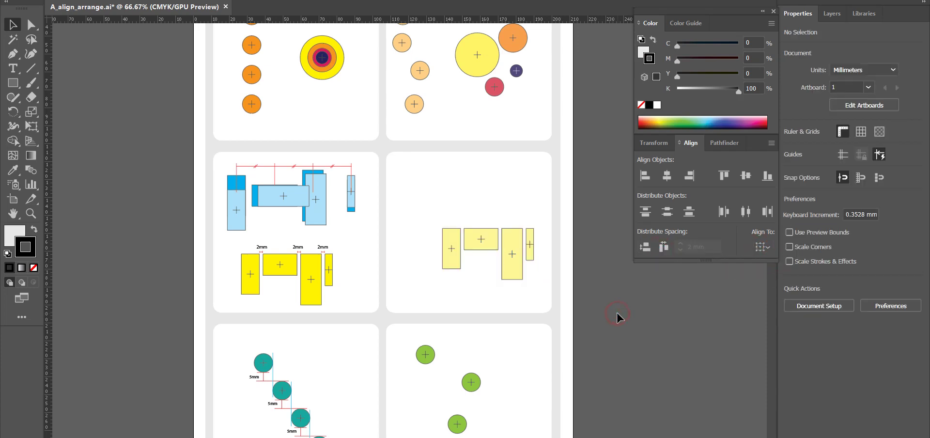
Show the Transform values of the topmost green circle and switch to the Direct Selection tool
{"action": "scroll", "coordinate": [610, 319], "scroll_direction": "down", "scroll_amount": 5}
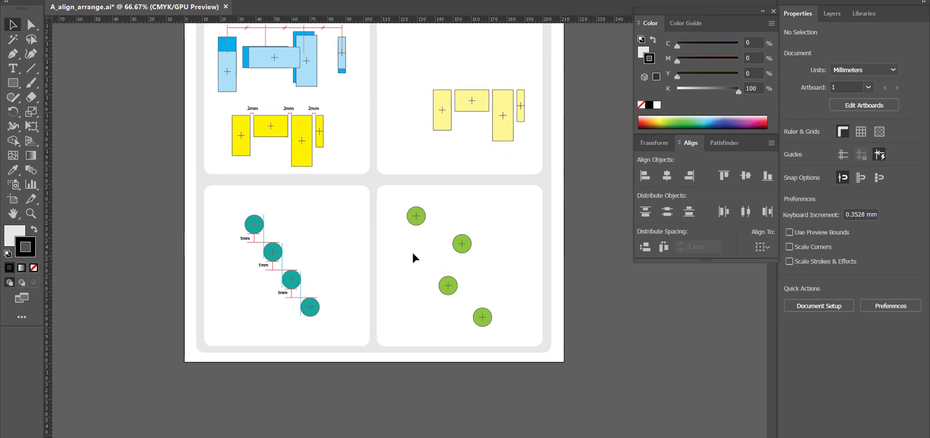
{"action": "left_click", "coordinate": [410, 218]}
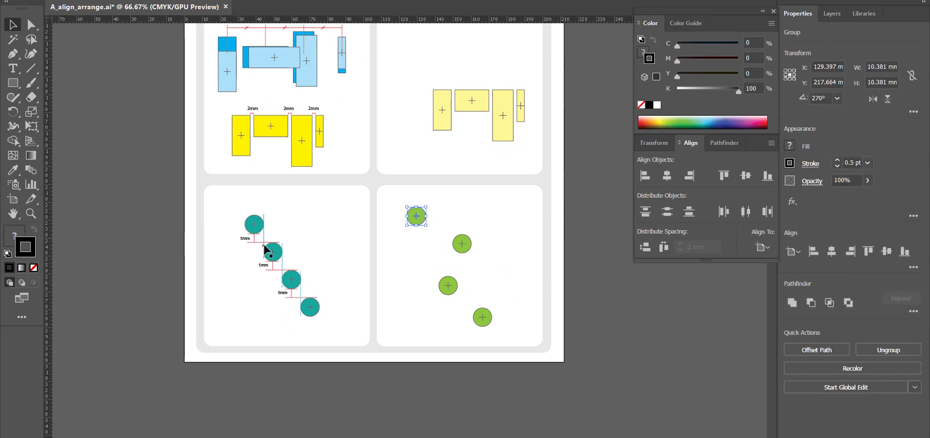
{"action": "left_click_drag", "start_coordinate": [419, 223], "coordinate": [422, 223]}
{"action": "left_click", "coordinate": [654, 143]}
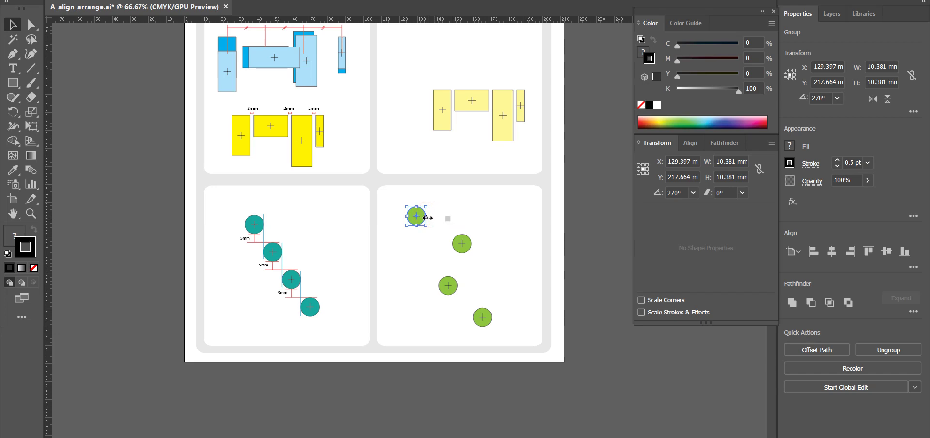
{"action": "key", "text": "a"}
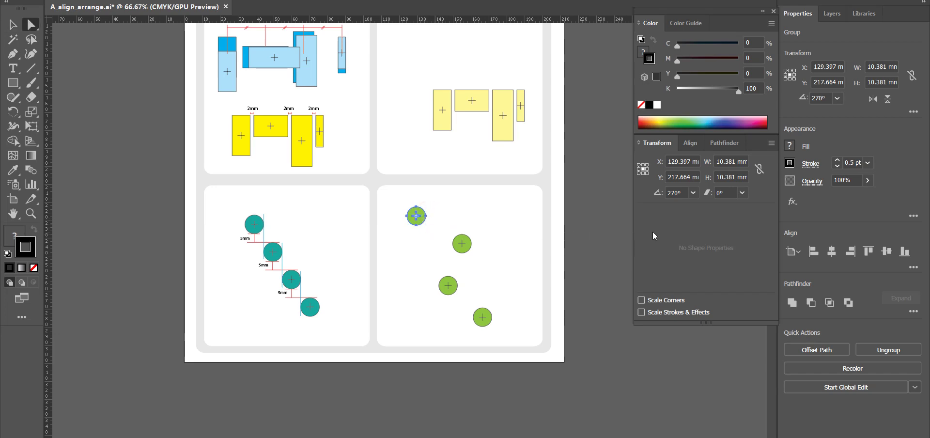
{"action": "key", "text": "ctrl+equal"}
{"action": "key", "text": "ctrl+equal"}
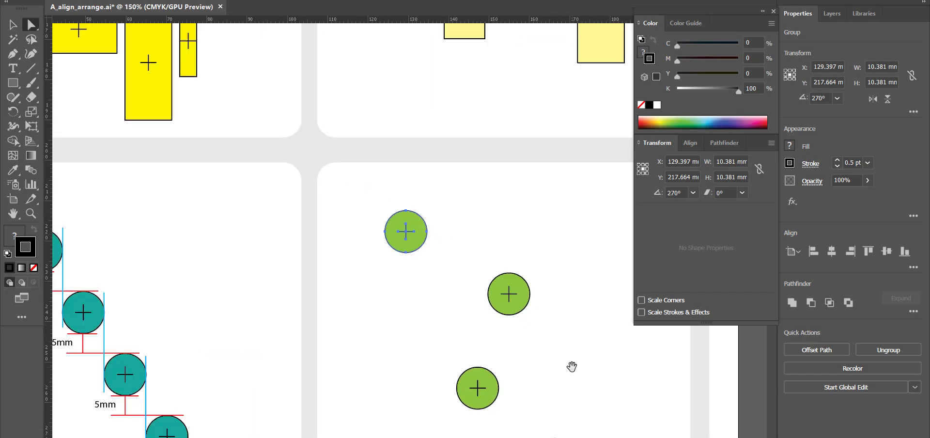
{"action": "left_click_drag", "start_coordinate": [572, 366], "coordinate": [521, 232]}
Try to move the right anchor point of the topmost green circle to X 130 mm
{"action": "left_click", "coordinate": [379, 96]}
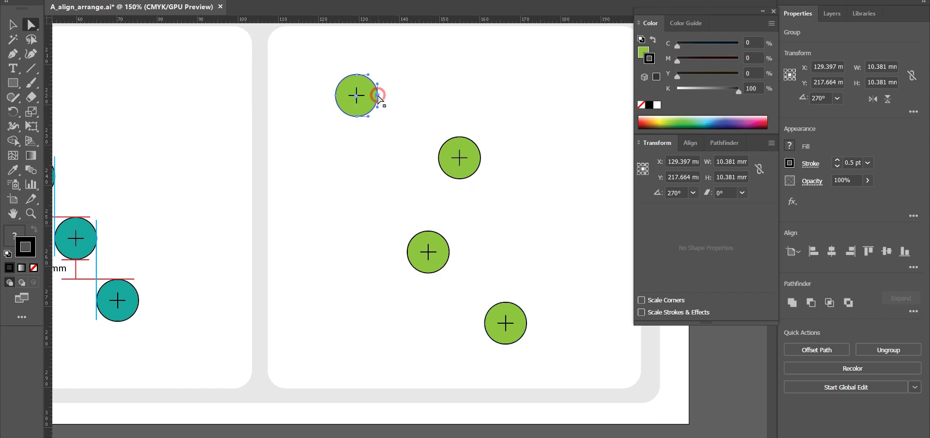
{"action": "double_click", "coordinate": [672, 163]}
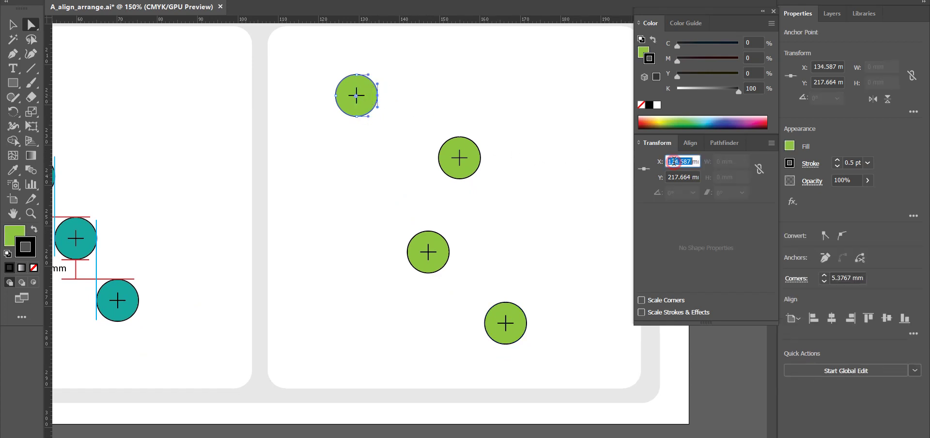
{"action": "type", "text": "130mm"}
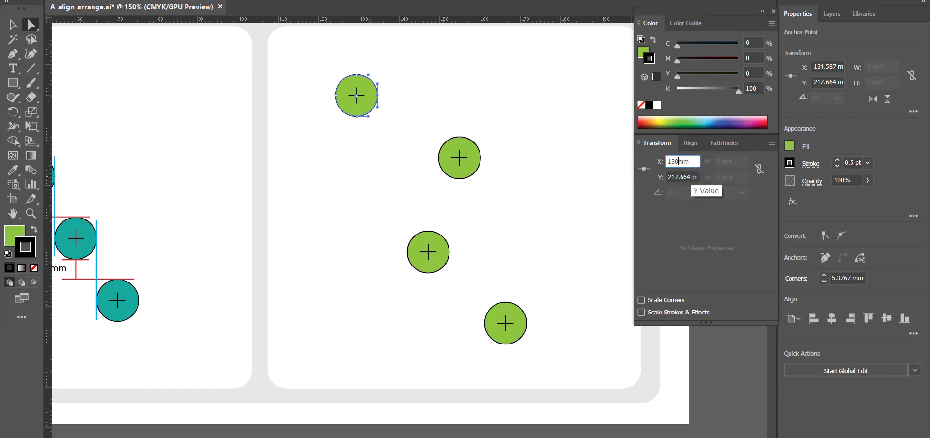
{"action": "key", "text": "Return"}
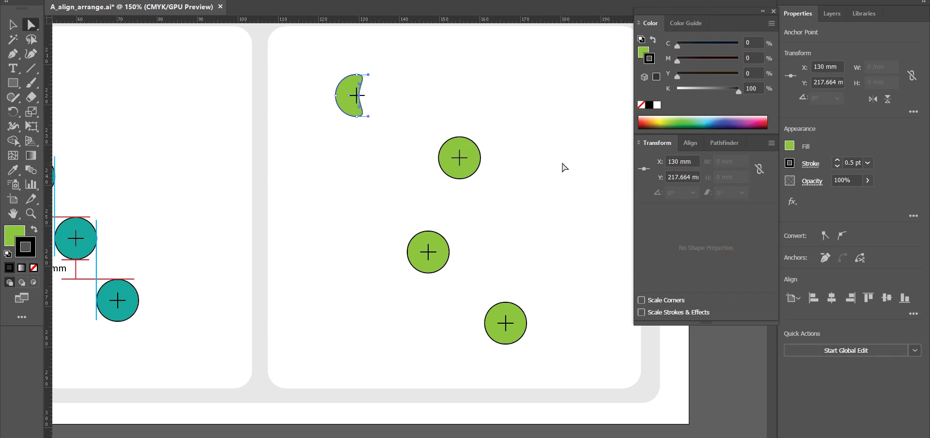
{"action": "key", "text": "ctrl+z"}
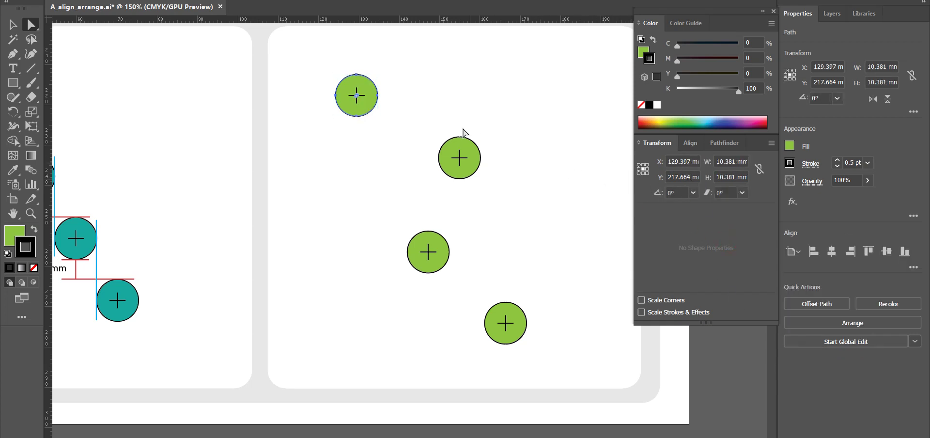
Try to place the second green circle's left edge at X 134.587 mm, copied from the topmost circle's right anchor point
{"action": "left_click", "coordinate": [377, 95]}
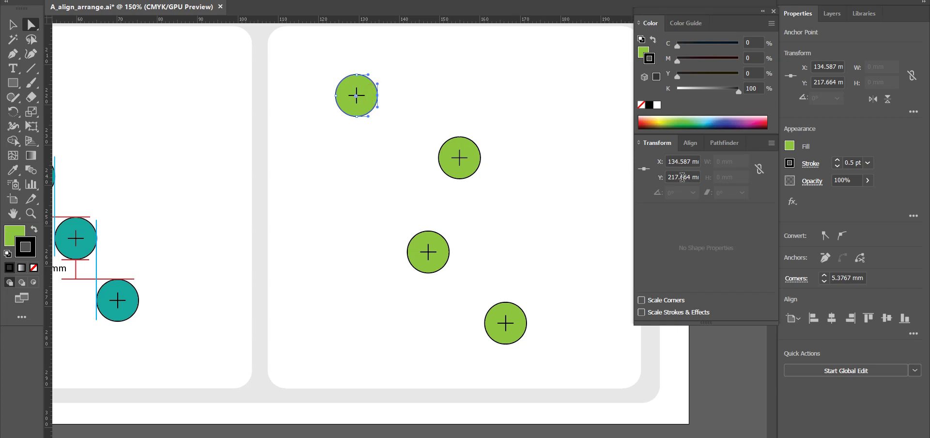
{"action": "double_click", "coordinate": [679, 161]}
{"action": "key", "text": "ctrl+c"}
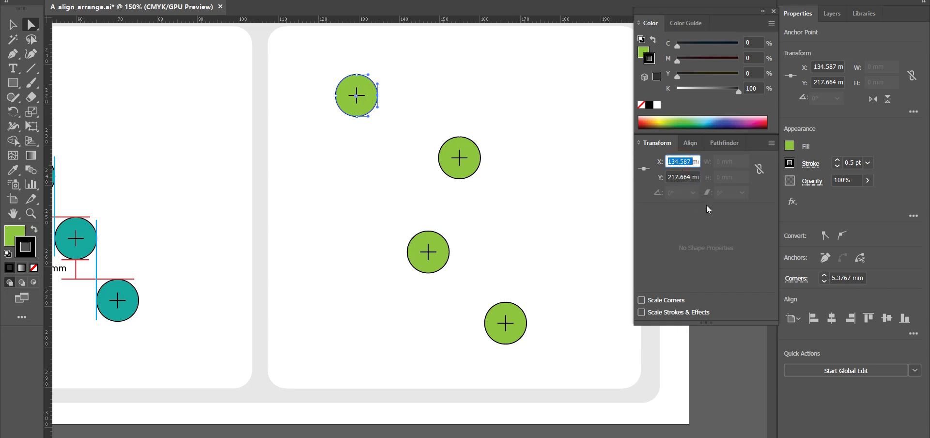
{"action": "left_click", "coordinate": [465, 158]}
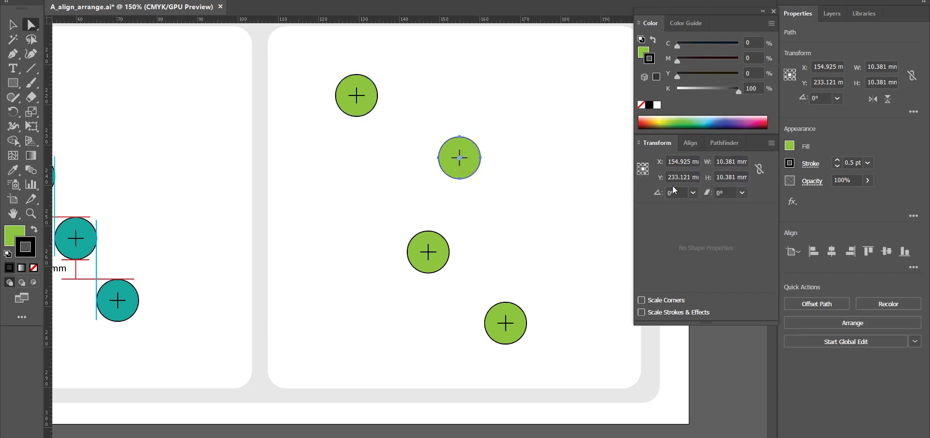
{"action": "left_click", "coordinate": [675, 162]}
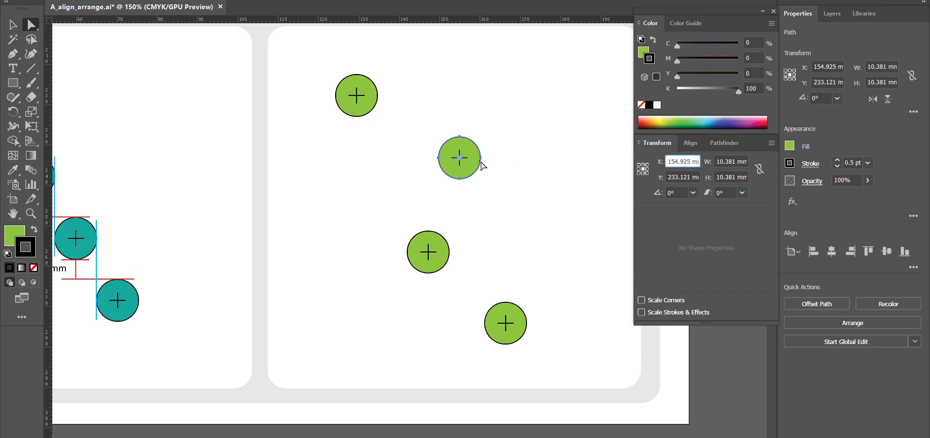
{"action": "left_click", "coordinate": [638, 169]}
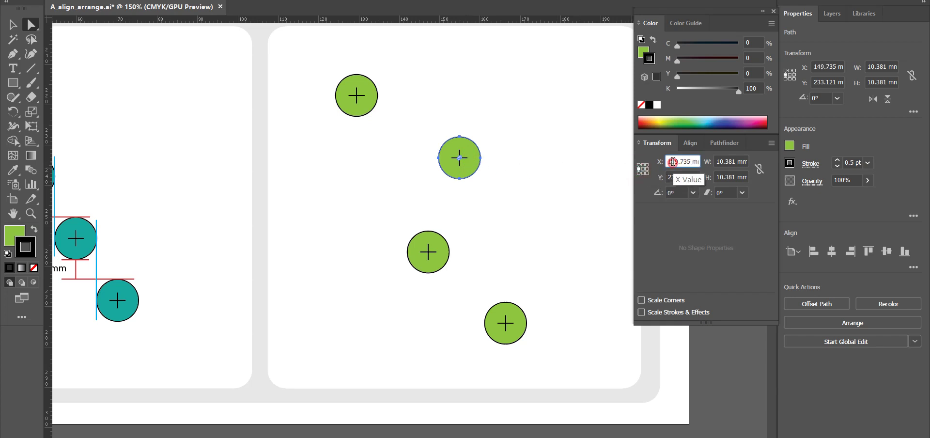
{"action": "key", "text": "ctrl+a"}
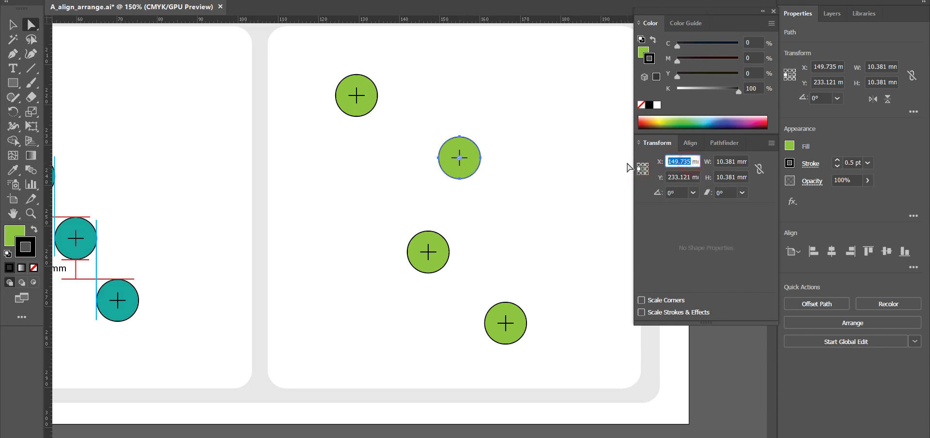
{"action": "key", "text": "ctrl+v"}
{"action": "left_click", "coordinate": [739, 226]}
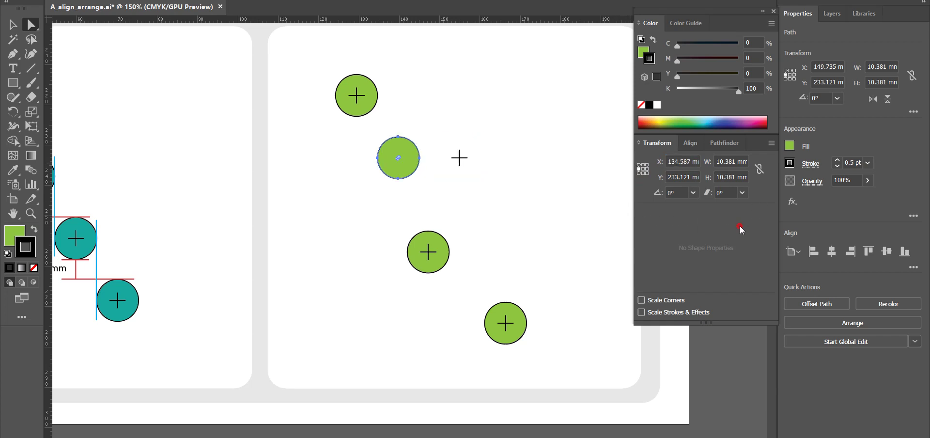
Try to place the third green circle's left edge at X 144.968 mm, taken from the second circle's right edge
{"action": "left_click", "coordinate": [646, 169]}
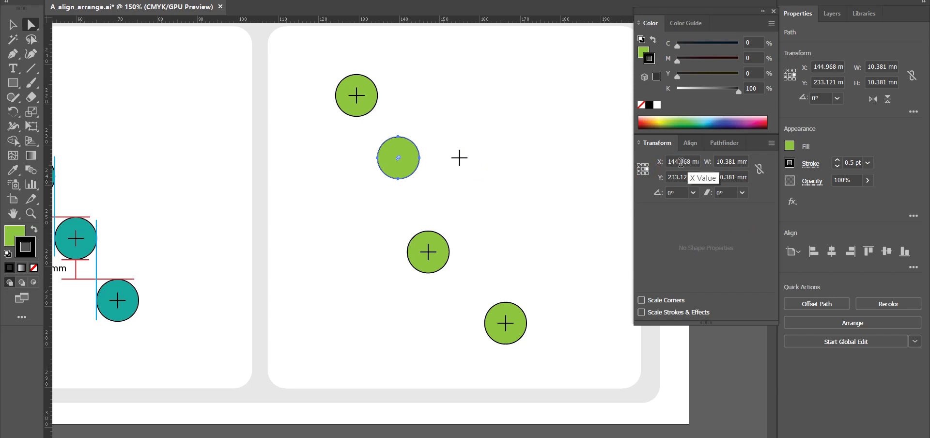
{"action": "left_click", "coordinate": [682, 161]}
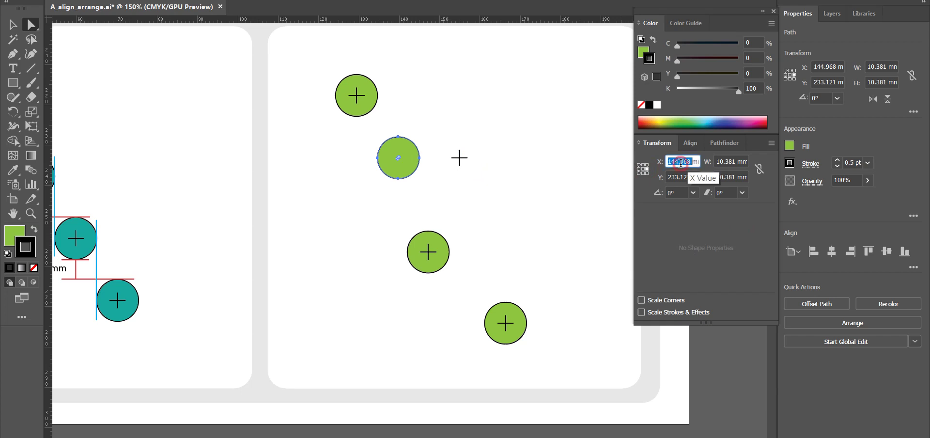
{"action": "left_click", "coordinate": [438, 247]}
{"action": "left_click", "coordinate": [638, 169]}
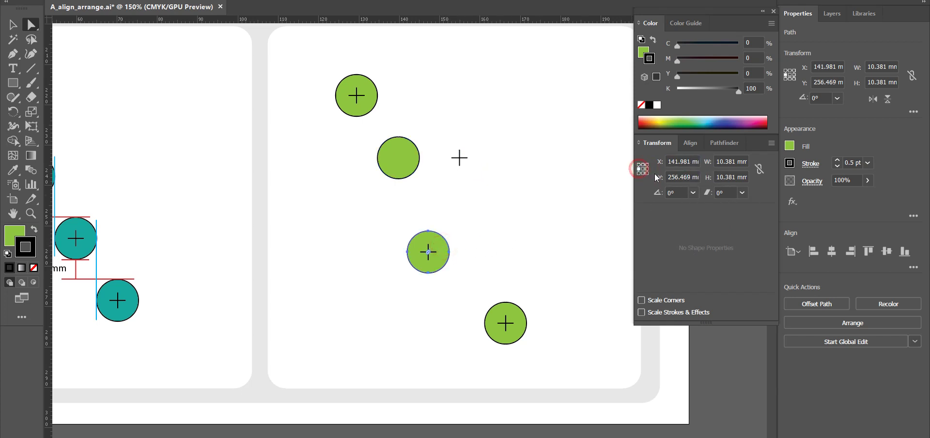
{"action": "left_click", "coordinate": [685, 161]}
{"action": "type", "text": "144.968"}
{"action": "left_click", "coordinate": [683, 235]}
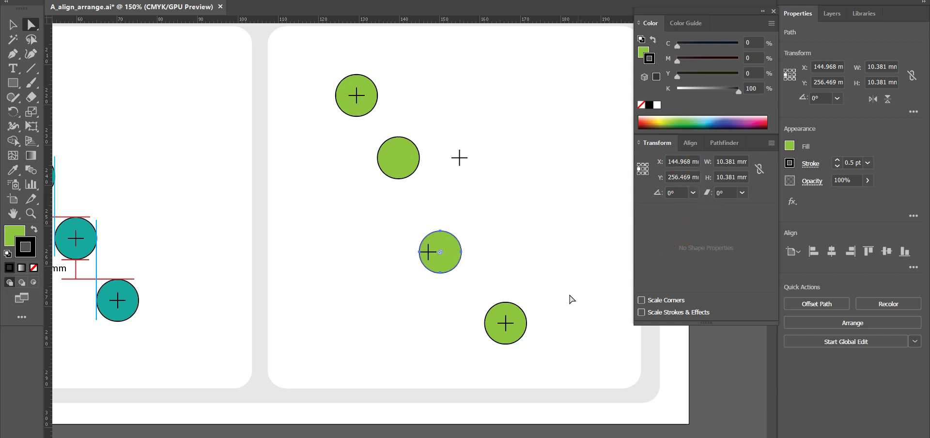
Undo the horizontal moves of the second and third green circles
{"action": "left_click", "coordinate": [507, 324]}
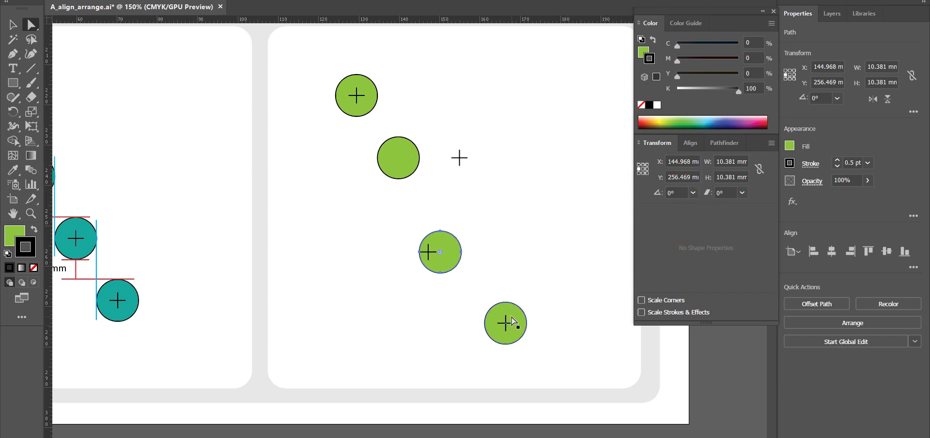
{"action": "left_click", "coordinate": [440, 250]}
{"action": "key", "text": "ctrl+z"}
{"action": "key", "text": "ctrl+z"}
Copy the X coordinate of the topmost green circle's right edge, 134.587 mm, using the right-middle reference point
{"action": "left_click", "coordinate": [457, 171]}
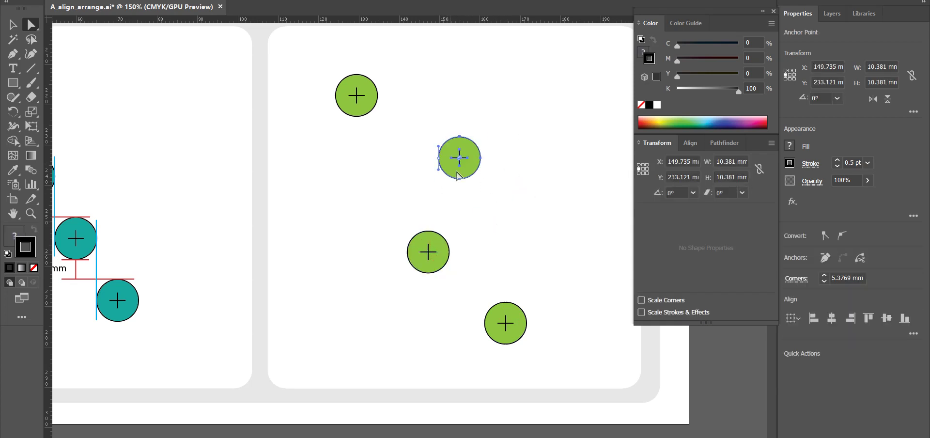
{"action": "left_click", "coordinate": [470, 167]}
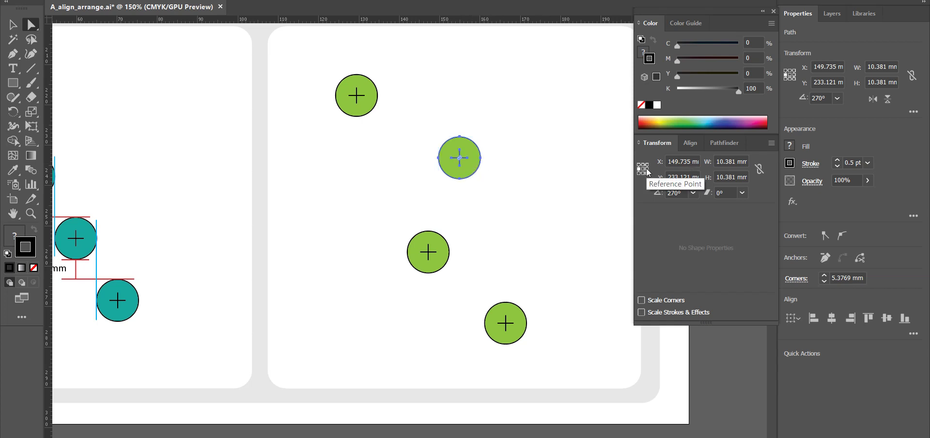
{"action": "left_click", "coordinate": [357, 94]}
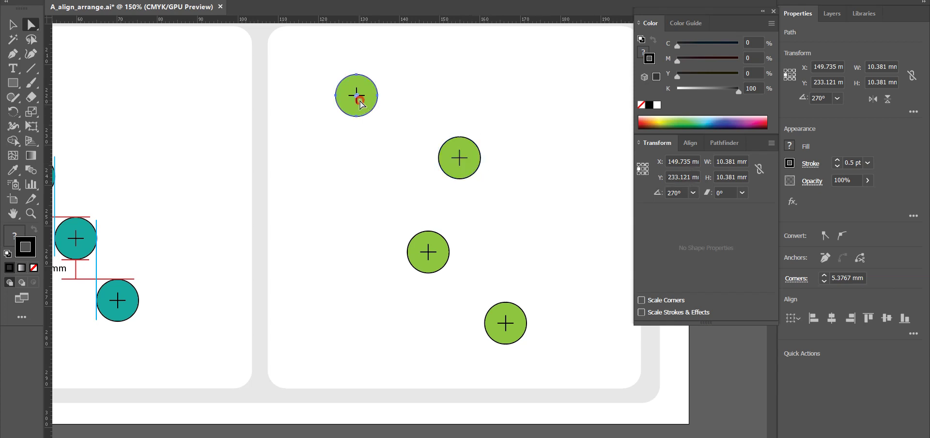
{"action": "left_click", "coordinate": [647, 169]}
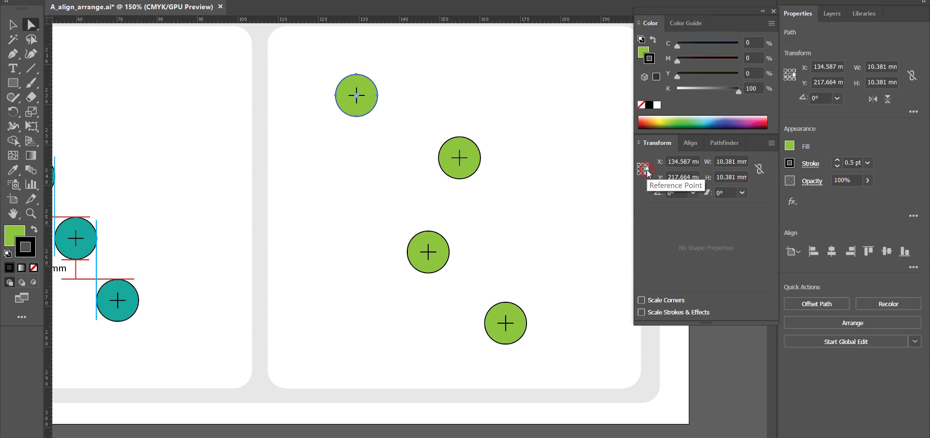
{"action": "left_click", "coordinate": [681, 162]}
Try to place the second green circle's left edge at X 134.587 mm with only the circle path selected
{"action": "left_click", "coordinate": [467, 156]}
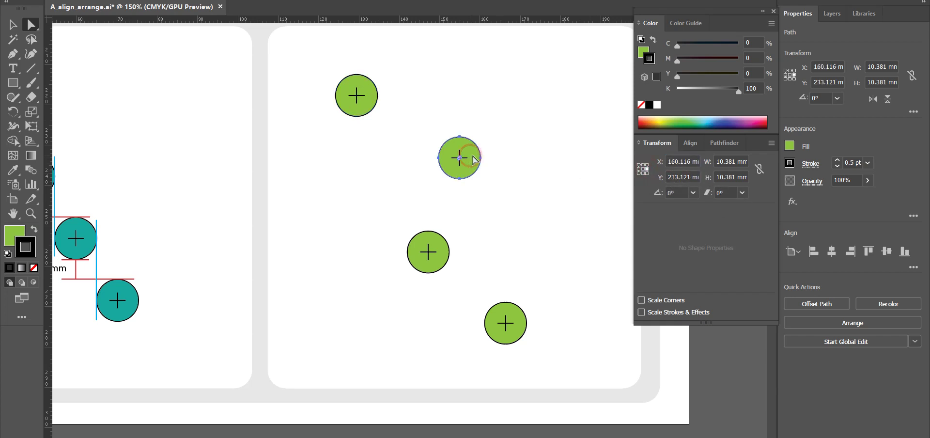
{"action": "left_click", "coordinate": [638, 168]}
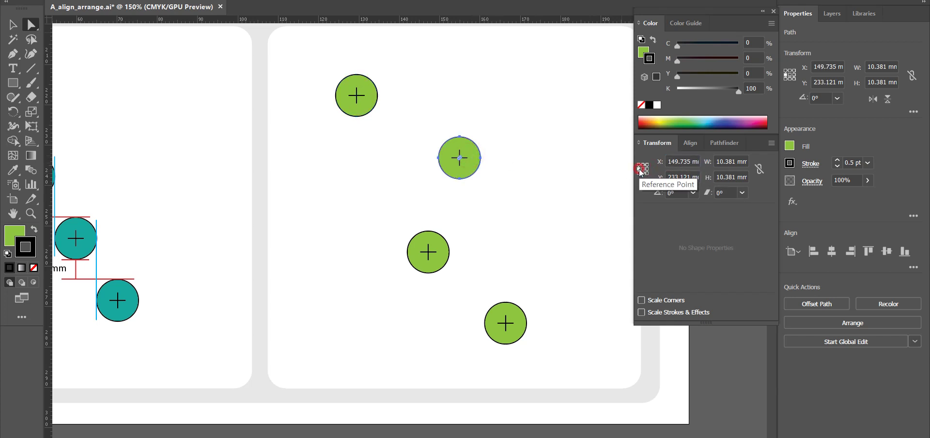
{"action": "double_click", "coordinate": [677, 161]}
{"action": "type", "text": "134.587 mm"}
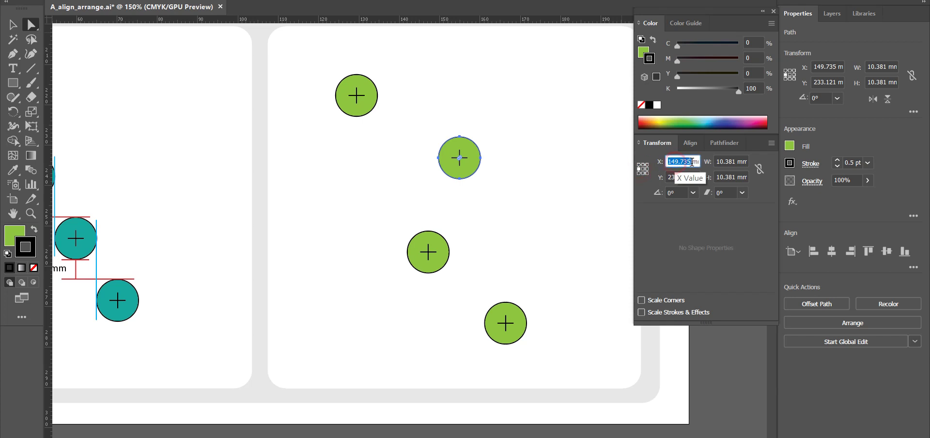
{"action": "left_click", "coordinate": [668, 220]}
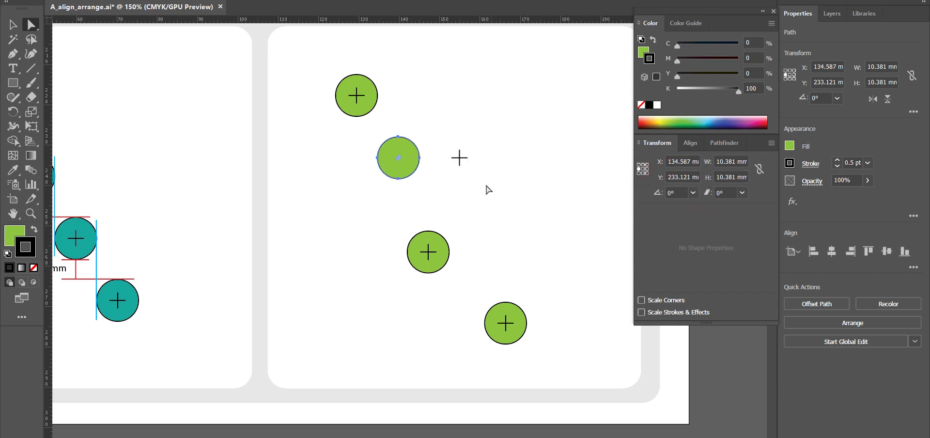
Undo the second circle's separate move, then try moving the circle together with its cross and undo that too
{"action": "left_click", "coordinate": [465, 158]}
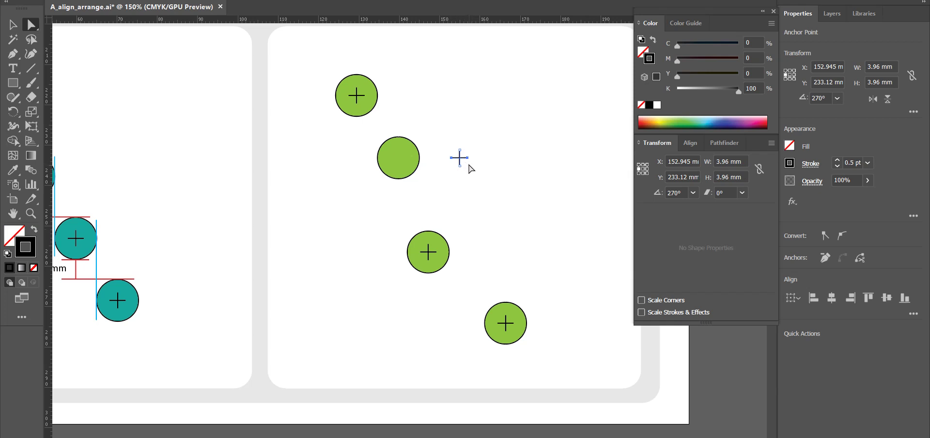
{"action": "left_click", "coordinate": [508, 193]}
{"action": "key", "text": "ctrl+z"}
{"action": "left_click_drag", "start_coordinate": [507, 193], "coordinate": [421, 140]}
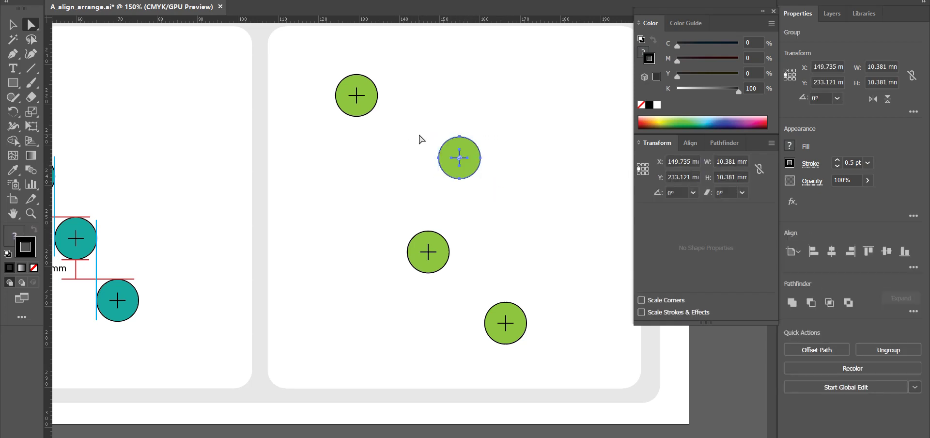
{"action": "left_click_drag", "start_coordinate": [474, 167], "coordinate": [524, 199]}
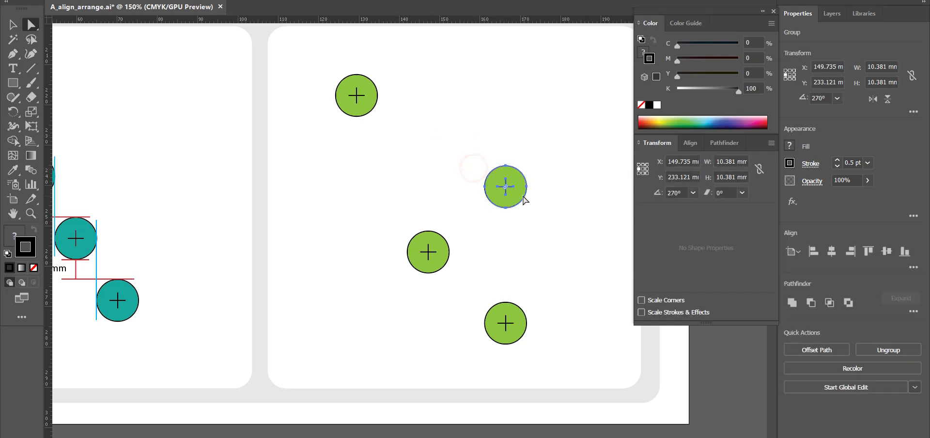
{"action": "key", "text": "ctrl+z"}
Select the second green circle together with its cross and place its left edge at X 134.587 mm
{"action": "left_click_drag", "start_coordinate": [413, 147], "coordinate": [457, 177]}
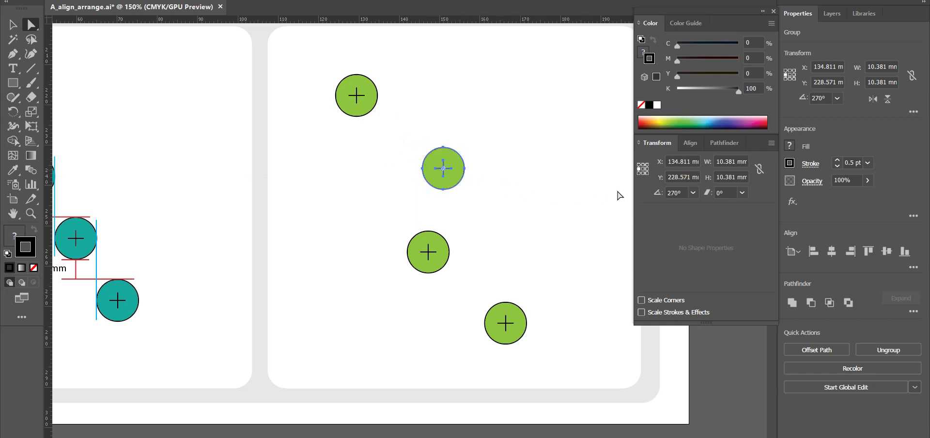
{"action": "left_click", "coordinate": [640, 171]}
{"action": "double_click", "coordinate": [680, 162]}
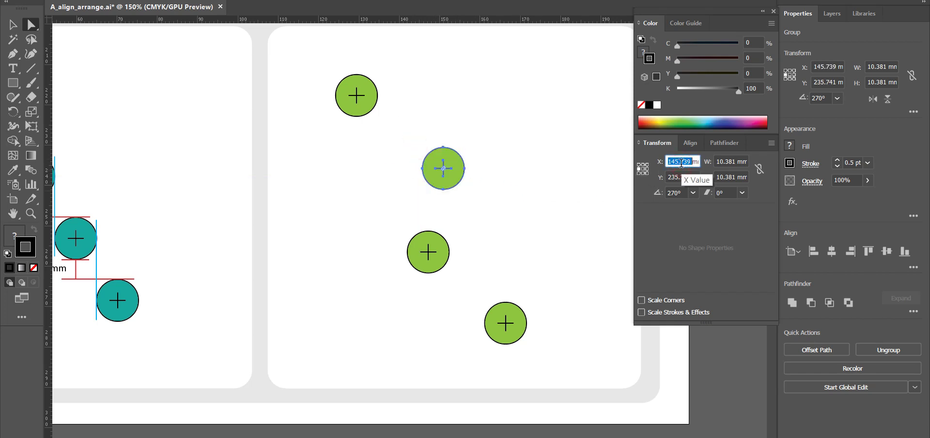
{"action": "type", "text": "134.587"}
{"action": "left_click", "coordinate": [684, 225]}
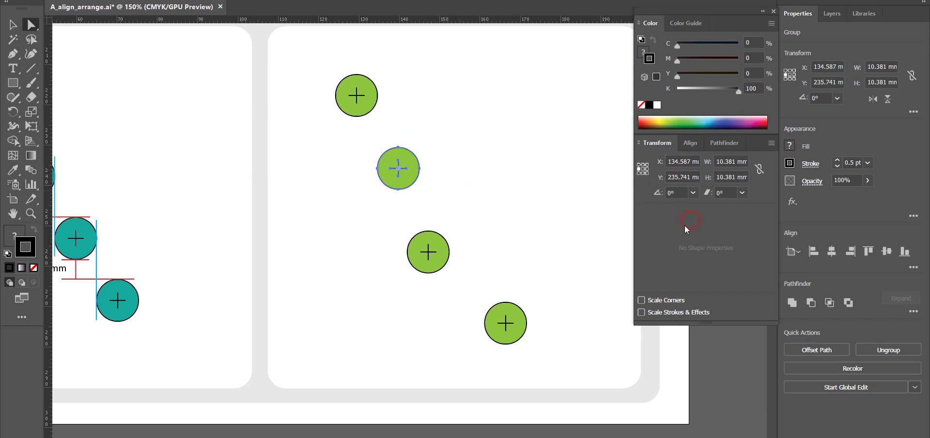
Copy the X coordinate of the second green circle's right edge, 144.968 mm
{"action": "left_click", "coordinate": [472, 275]}
{"action": "left_click", "coordinate": [427, 252]}
{"action": "key", "text": "ctrl+shift+b"}
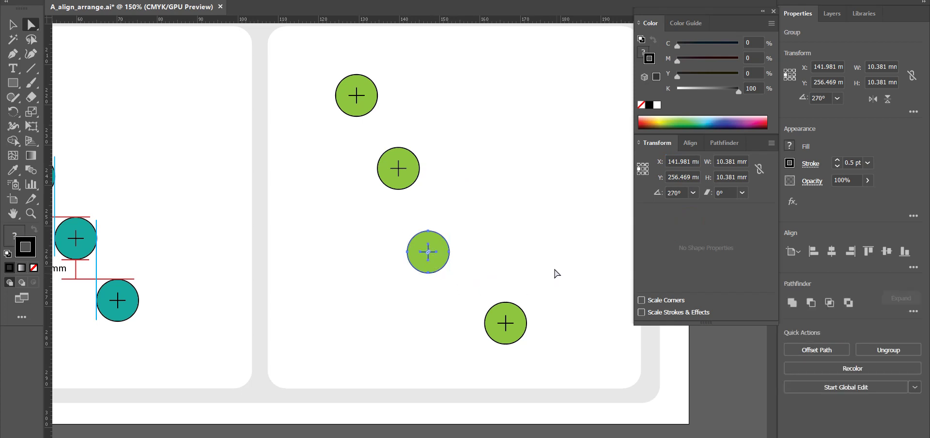
{"action": "left_click", "coordinate": [412, 178]}
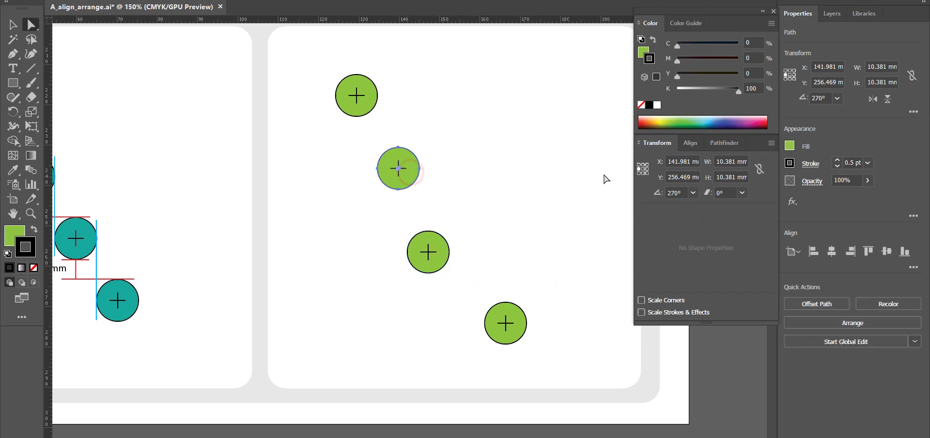
{"action": "left_click", "coordinate": [648, 169]}
{"action": "left_click", "coordinate": [682, 161]}
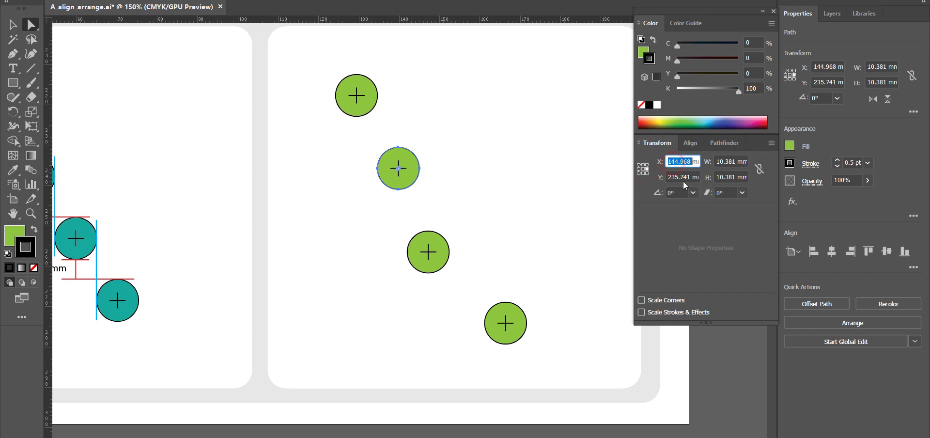
Try to place the third green circle's left edge at X 144.968 mm with only the circle path selected
{"action": "left_click", "coordinate": [438, 250]}
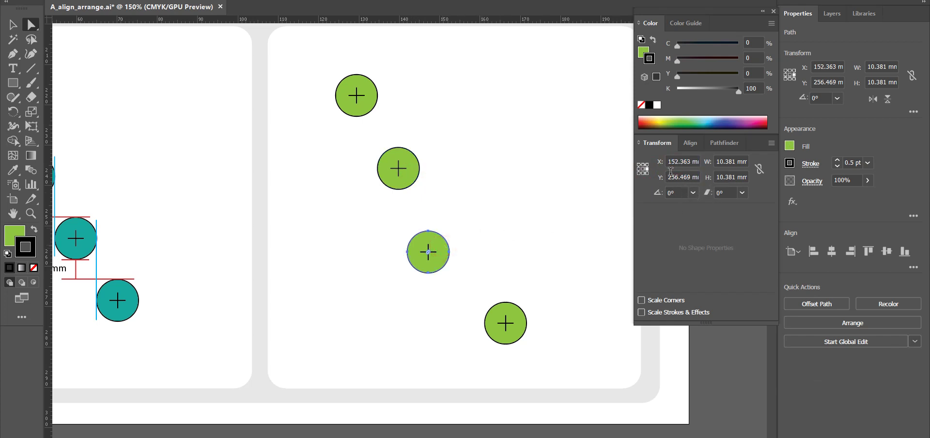
{"action": "left_click", "coordinate": [638, 169]}
{"action": "left_click", "coordinate": [670, 164]}
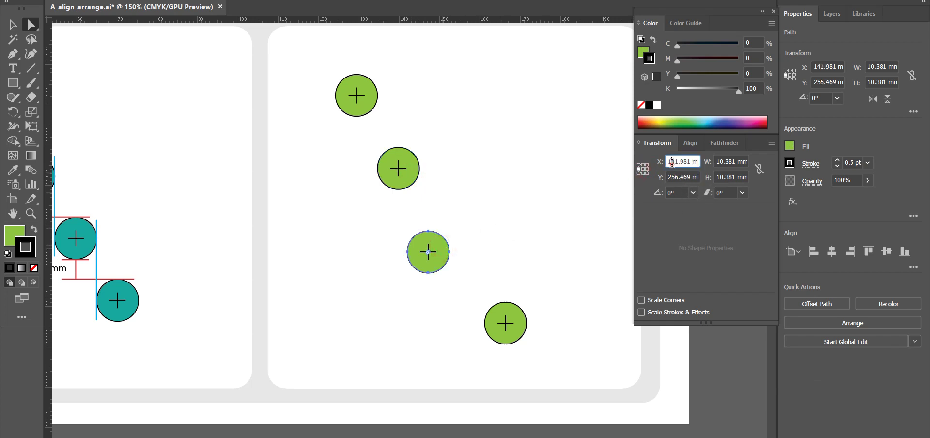
{"action": "type", "text": "144.968 mm"}
{"action": "key", "text": "Return"}
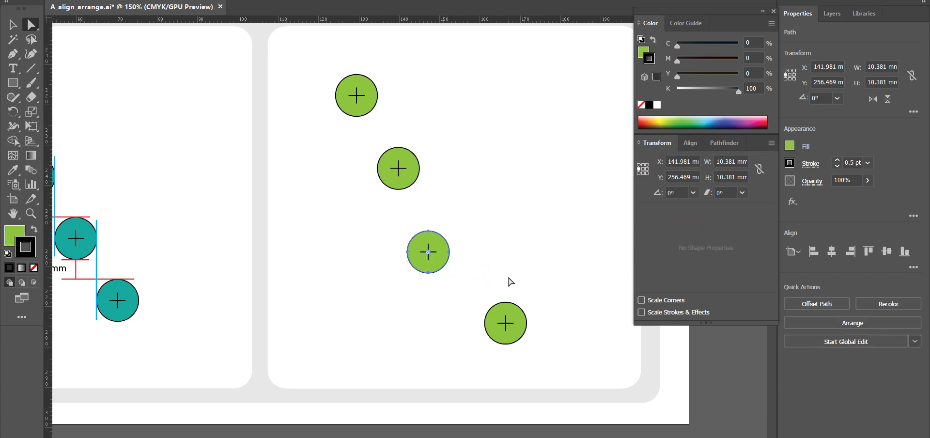
Try to move the third green circle away from its cross, then undo the move
{"action": "left_click", "coordinate": [486, 272]}
{"action": "left_click_drag", "start_coordinate": [527, 260], "coordinate": [541, 274]}
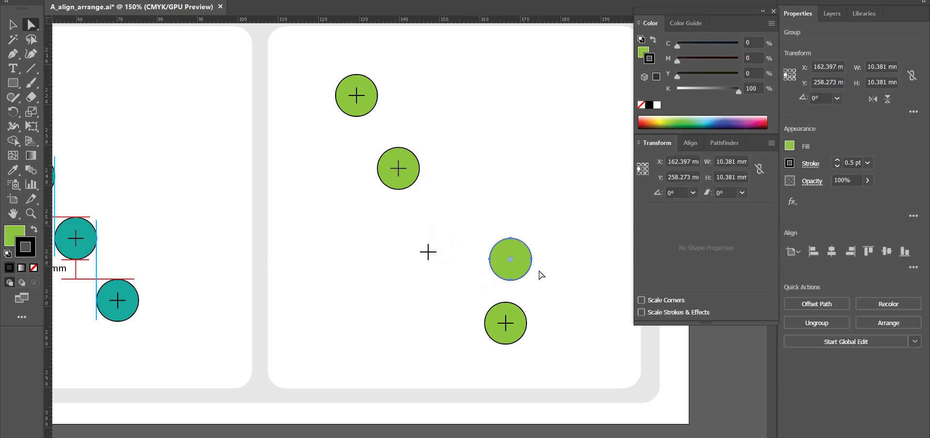
{"action": "key", "text": "ctrl+z"}
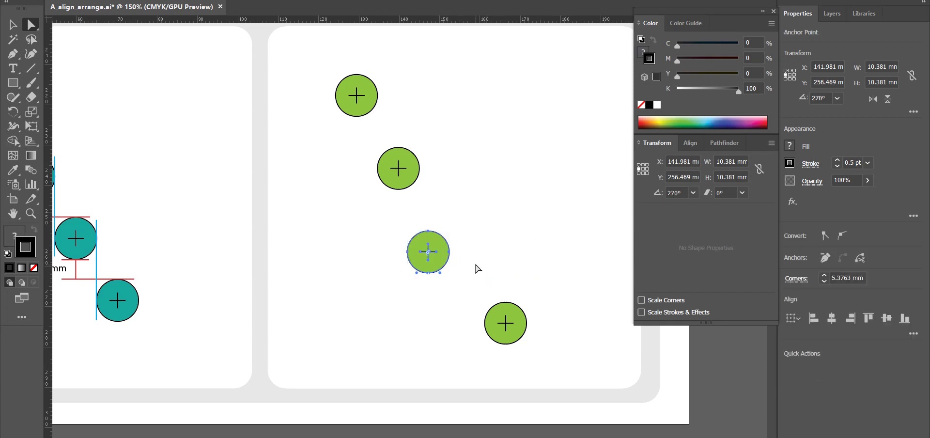
{"action": "left_click", "coordinate": [473, 268]}
Move the third green circle together with its cross, placing its left edge at X 144.968 mm
{"action": "left_click_drag", "start_coordinate": [443, 259], "coordinate": [504, 262]}
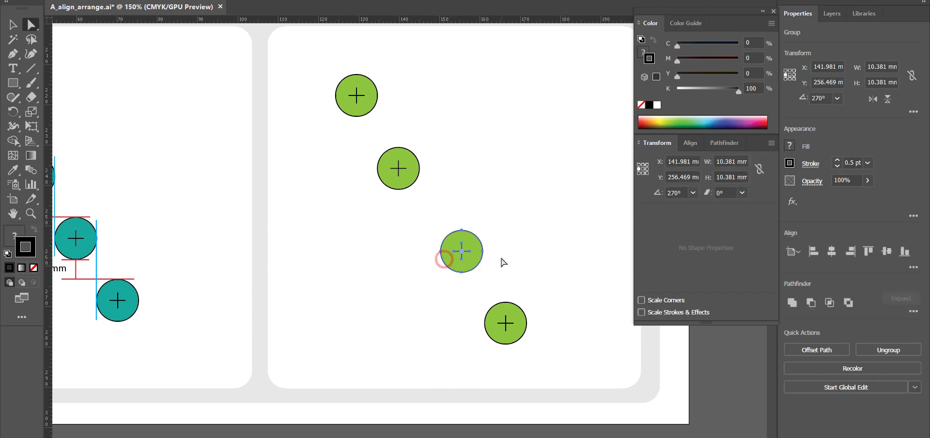
{"action": "double_click", "coordinate": [678, 161]}
{"action": "type", "text": "144.968"}
{"action": "key", "text": "Return"}
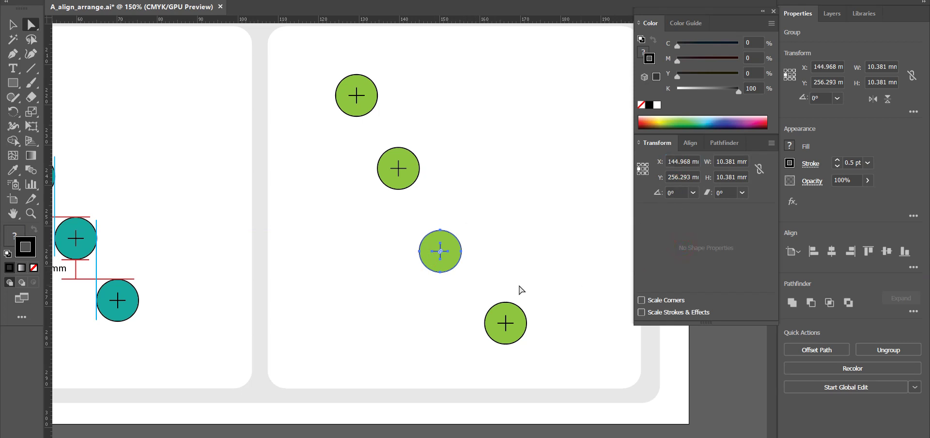
Move the fourth green circle aside with its cross and copy the third circle's right-edge X coordinate, 155.349 mm
{"action": "left_click", "coordinate": [517, 329]}
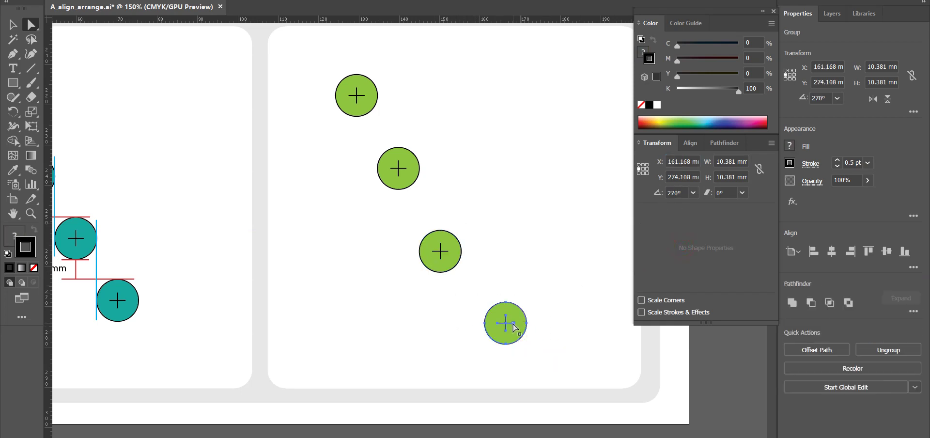
{"action": "left_click_drag", "start_coordinate": [517, 329], "coordinate": [555, 314]}
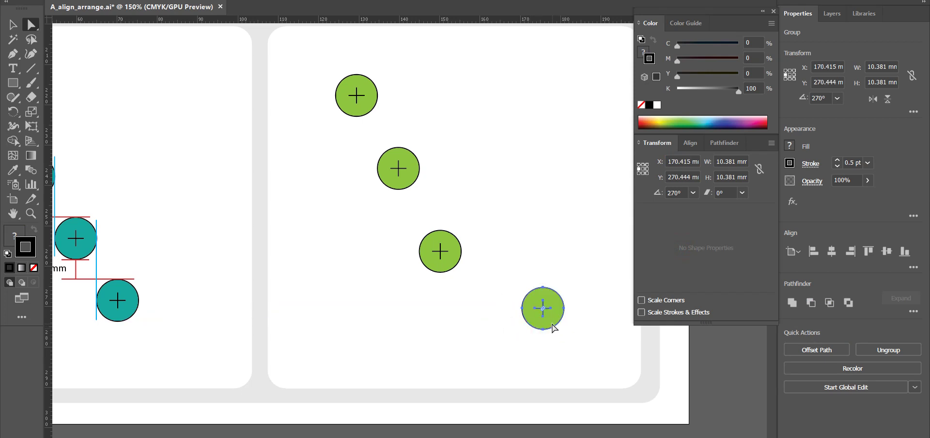
{"action": "left_click", "coordinate": [442, 250]}
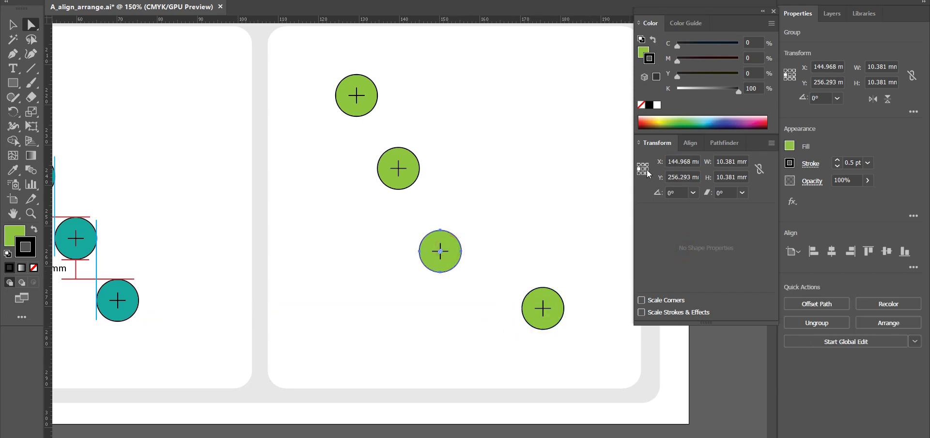
{"action": "double_click", "coordinate": [684, 159]}
{"action": "key", "text": "ctrl+c"}
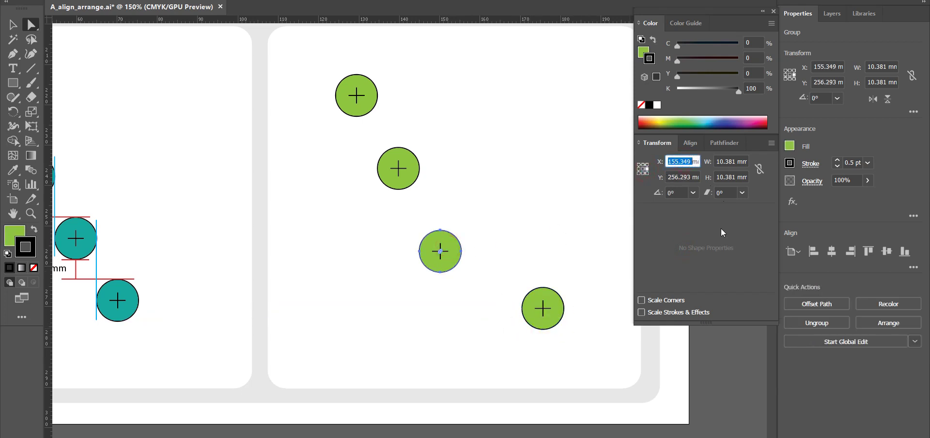
Try to place the fourth green circle's right edge at X 155.349 mm, then undo the move
{"action": "left_click", "coordinate": [554, 305]}
{"action": "double_click", "coordinate": [682, 161]}
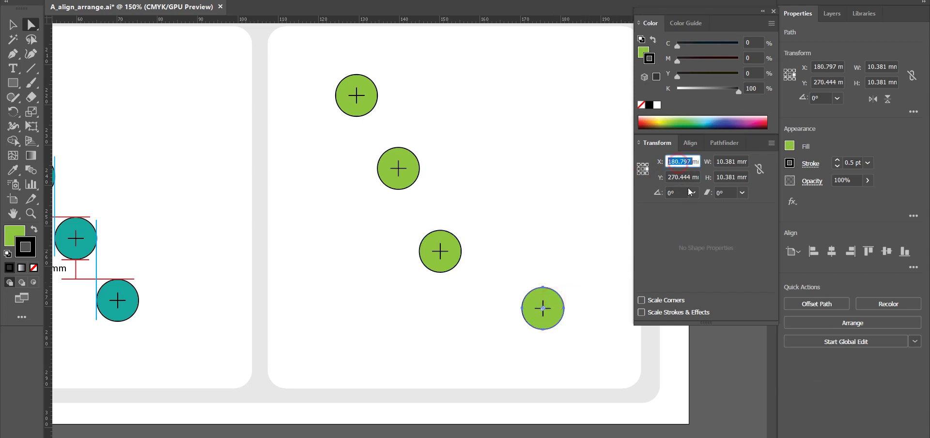
{"action": "key", "text": "ctrl+v"}
{"action": "key", "text": "Return"}
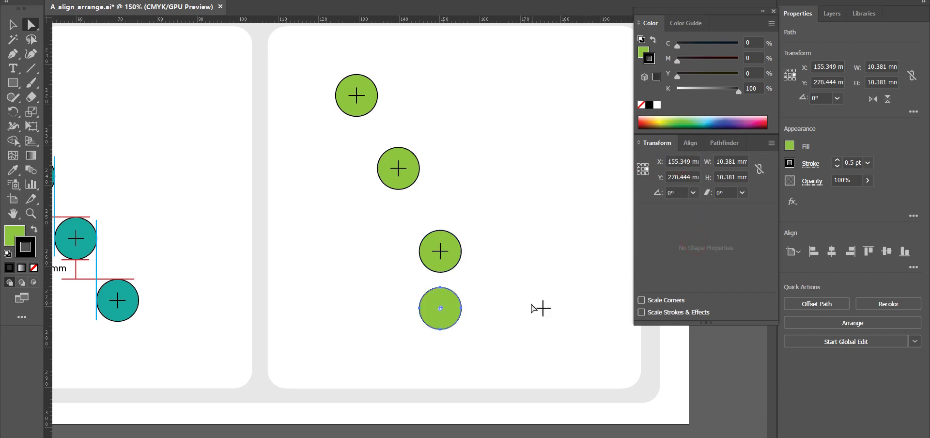
{"action": "key", "text": "z"}
{"action": "key", "text": "ctrl+z"}
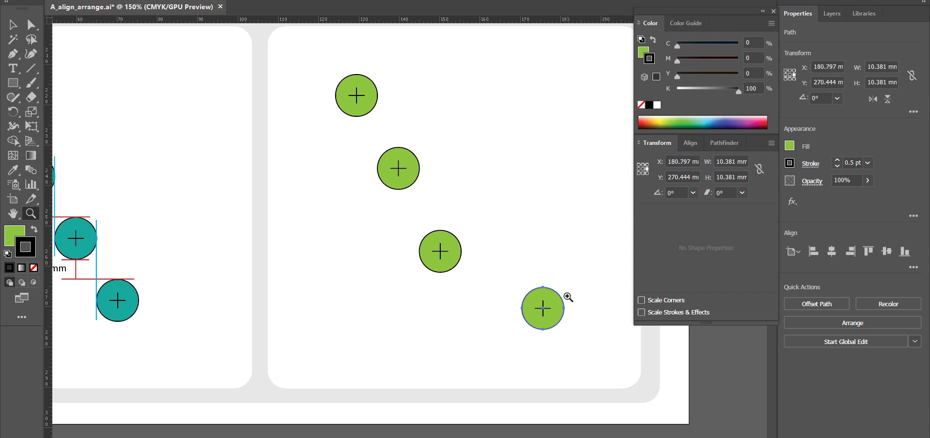
Move the whole fourth circle group closer to the third circle, with its right edge at about X 172.6 mm
{"action": "left_click", "coordinate": [489, 268]}
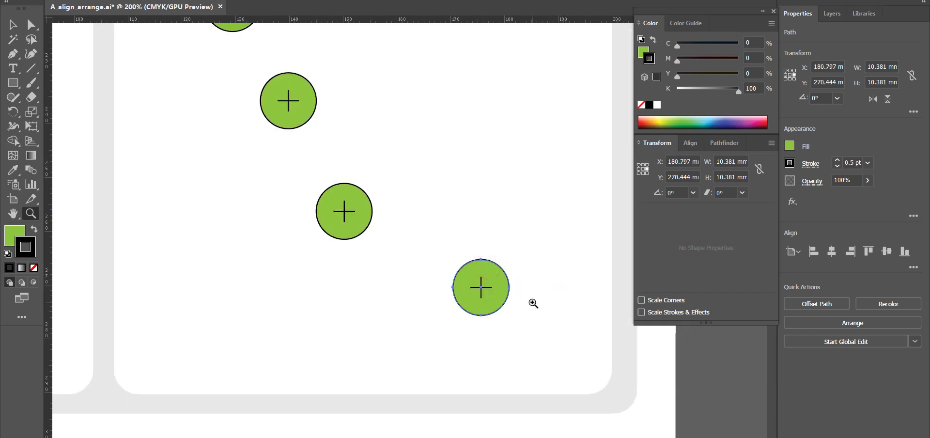
{"action": "key", "text": "v"}
{"action": "left_click", "coordinate": [466, 278]}
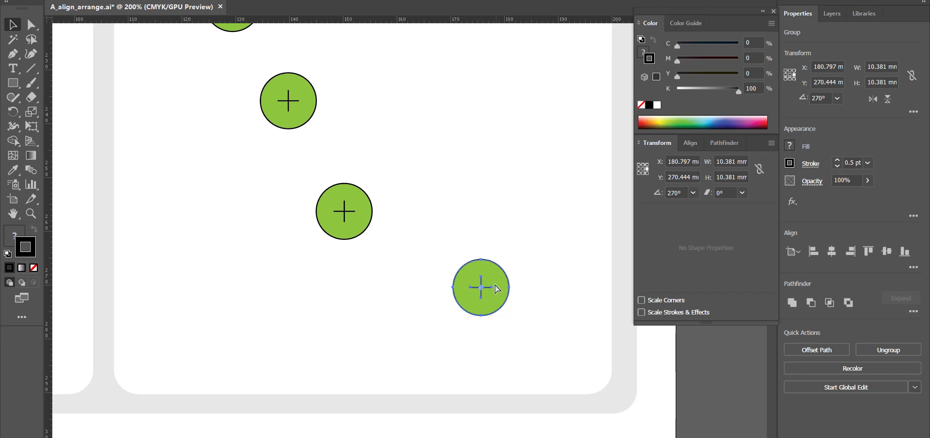
{"action": "left_click_drag", "start_coordinate": [494, 284], "coordinate": [487, 304]}
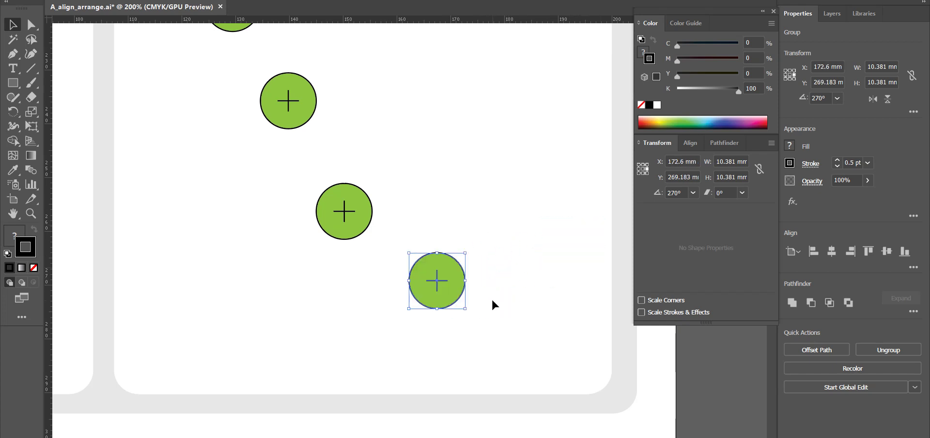
Try to move the fourth green circle with the Direct Selection tool, then undo the move that left its cross behind
{"action": "key", "text": "a"}
{"action": "left_click", "coordinate": [514, 303]}
{"action": "left_click_drag", "start_coordinate": [452, 275], "coordinate": [520, 257]}
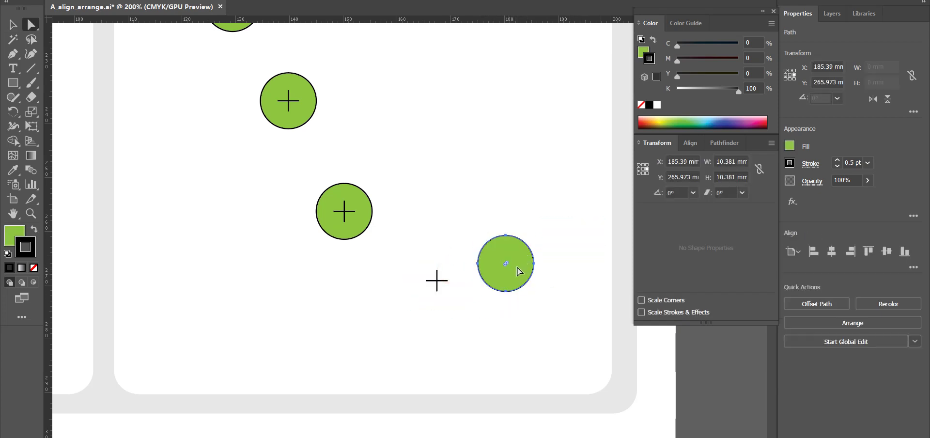
{"action": "key", "text": "ctrl+z"}
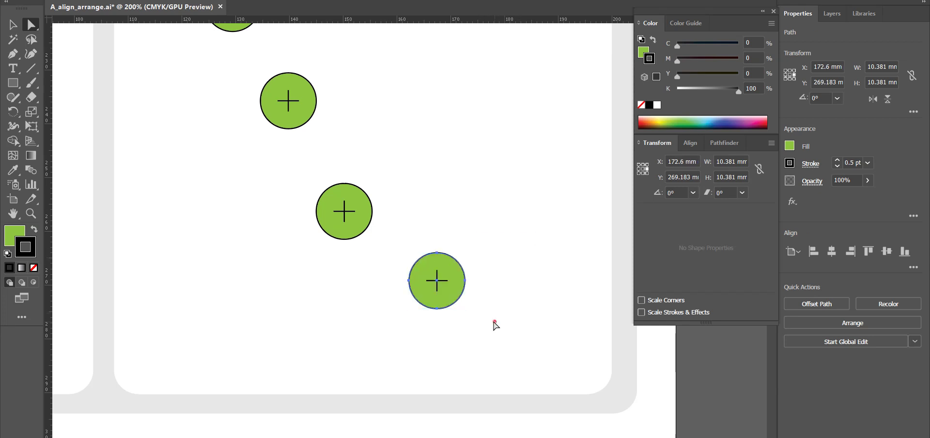
Move the fourth green circle together with its cross closer to the third circle, with its right edge at about X 169.9 mm
{"action": "left_click_drag", "start_coordinate": [492, 322], "coordinate": [390, 249]}
{"action": "key", "text": "v"}
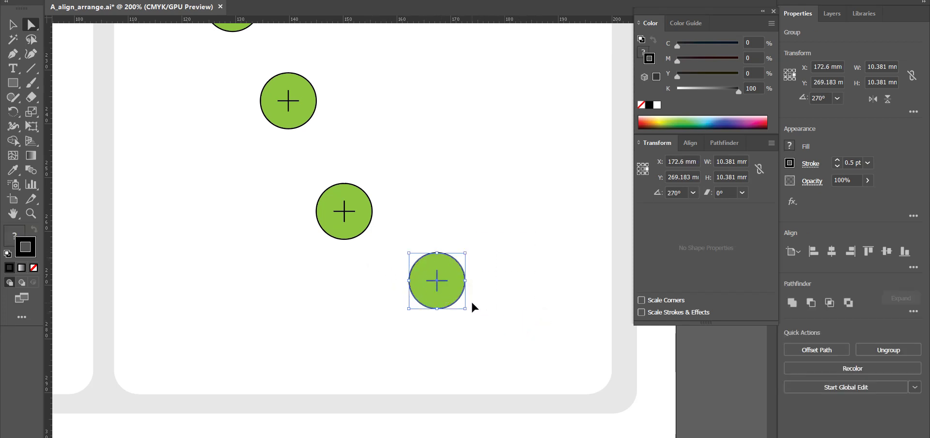
{"action": "key", "text": "a"}
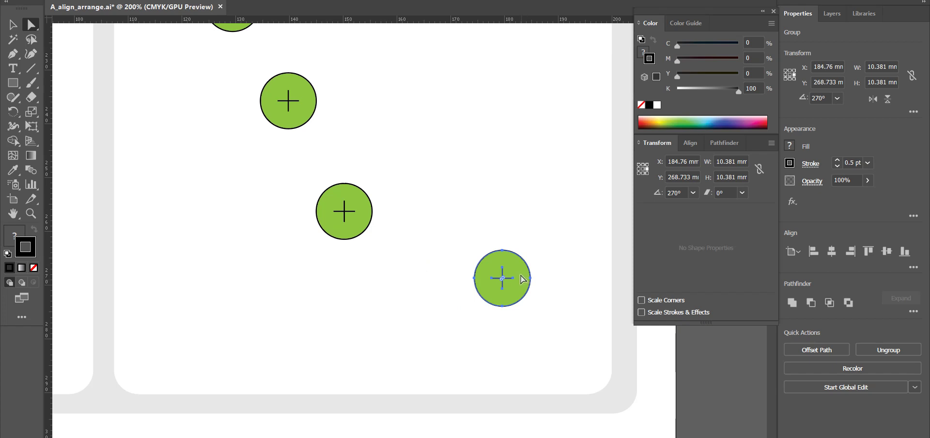
{"action": "left_click_drag", "start_coordinate": [513, 276], "coordinate": [433, 266]}
{"action": "double_click", "coordinate": [676, 161]}
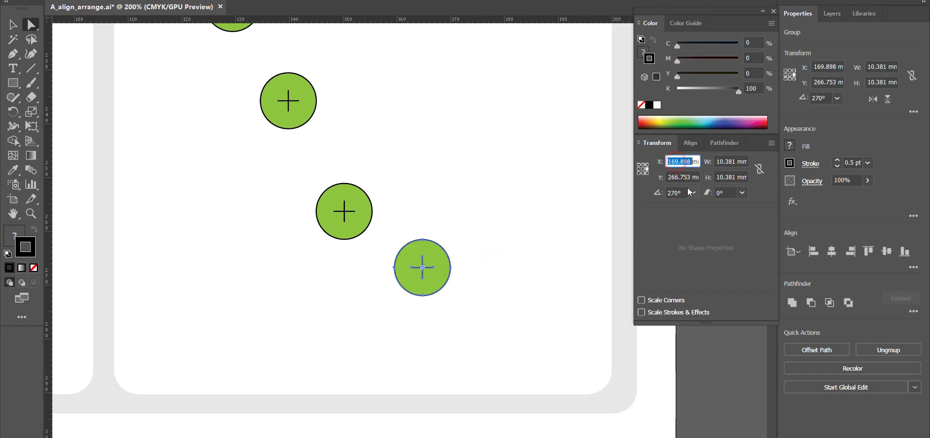
{"action": "type", "text": "-In -->"}
{"action": "key", "text": "Left"}
{"action": "key", "text": "Left"}
{"action": "key", "text": "Left"}
{"action": "key", "text": "Left"}
{"action": "key", "text": "Left"}
{"action": "key", "text": "Left"}
{"action": "key", "text": "Left"}
{"action": "key", "text": "Left"}
{"action": "key", "text": "Left"}
{"action": "key", "text": "Left"}
{"action": "key", "text": "Left"}
{"action": "key", "text": "Left"}
{"action": "key", "text": "Left"}
{"action": "key", "text": "Left"}
{"action": "key", "text": "Left"}
{"action": "key", "text": "Left"}
{"action": "key", "text": "Left"}
{"action": "key", "text": "Left"}
{"action": "key", "text": "Left"}
{"action": "key", "text": "Left"}
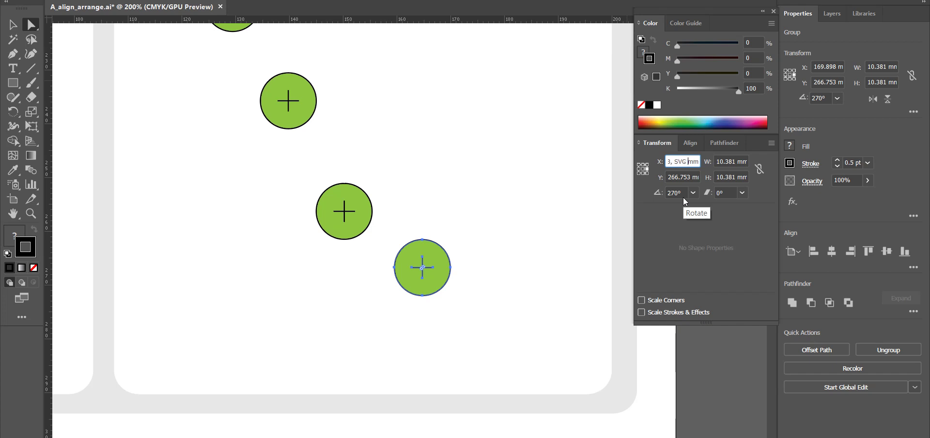
{"action": "key", "text": "BackSpace"}
{"action": "key", "text": "BackSpace"}
{"action": "key", "text": "BackSpace"}
{"action": "key", "text": "BackSpace"}
{"action": "key", "text": "BackSpace"}
{"action": "key", "text": "BackSpace"}
{"action": "key", "text": "BackSpace"}
{"action": "key", "text": "BackSpace"}
{"action": "key", "text": "BackSpace"}
{"action": "key", "text": "BackSpace"}
{"action": "key", "text": "BackSpace"}
{"action": "key", "text": "BackSpace"}
{"action": "key", "text": "BackSpace"}
{"action": "key", "text": "BackSpace"}
{"action": "key", "text": "BackSpace"}
{"action": "key", "text": "Escape"}
Copy the right-edge X coordinate of the third green circle, 155.349 mm
{"action": "left_click", "coordinate": [333, 224]}
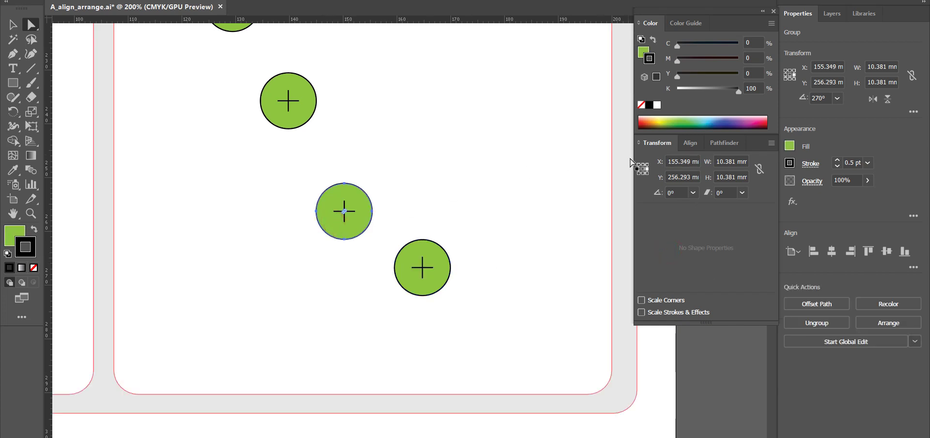
{"action": "left_click", "coordinate": [671, 161]}
{"action": "key", "text": "ctrl+c"}
Try to place the right edge of the fourth circle at X 155.349 mm without its cross, then undo the move
{"action": "left_click", "coordinate": [451, 276]}
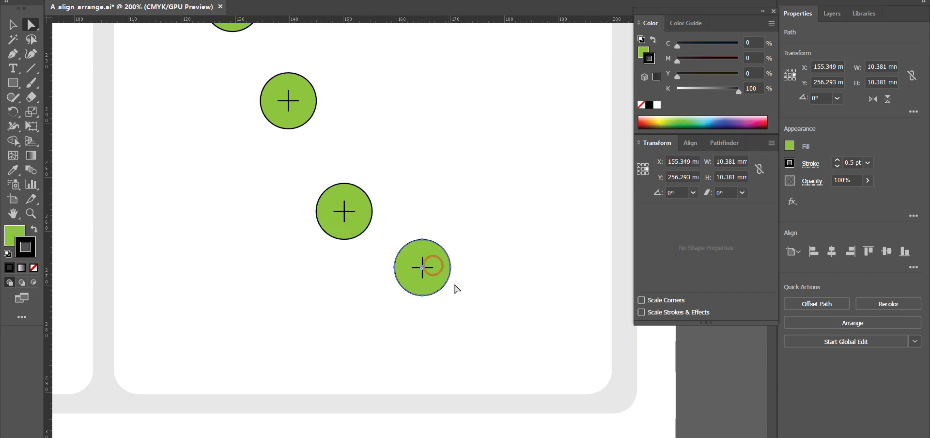
{"action": "key", "text": "ctrl+v"}
{"action": "left_click", "coordinate": [691, 258]}
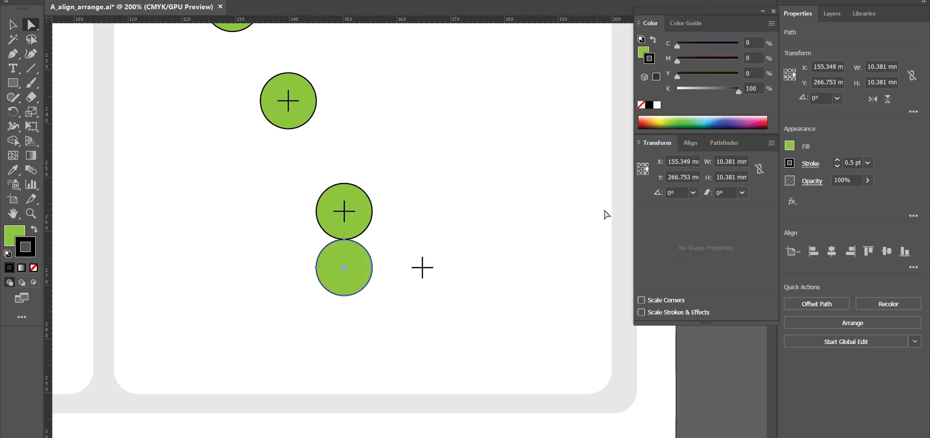
{"action": "key", "text": "ctrl+z"}
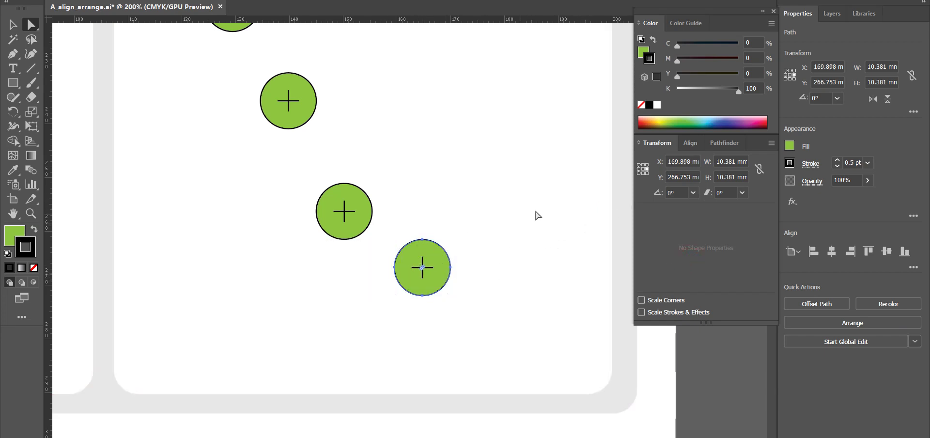
Try to place the left edge of the fourth circle at X 155.349 mm without its cross, then undo the move
{"action": "double_click", "coordinate": [677, 161]}
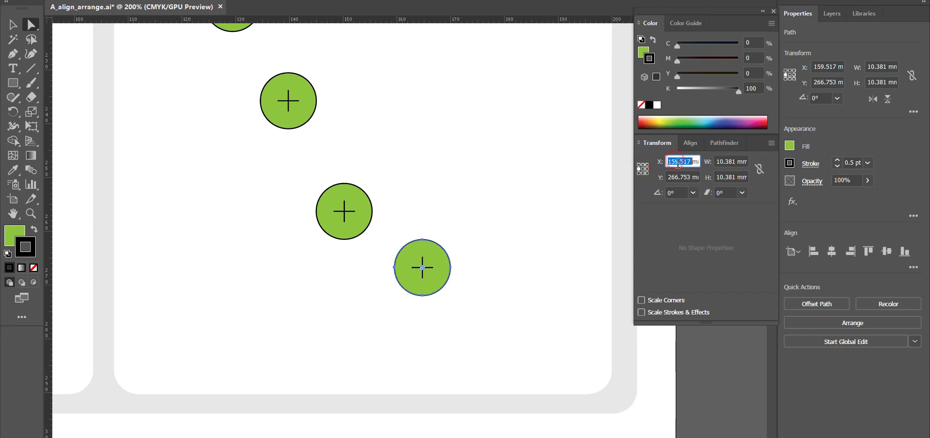
{"action": "type", "text": "155.349"}
{"action": "left_click", "coordinate": [677, 237]}
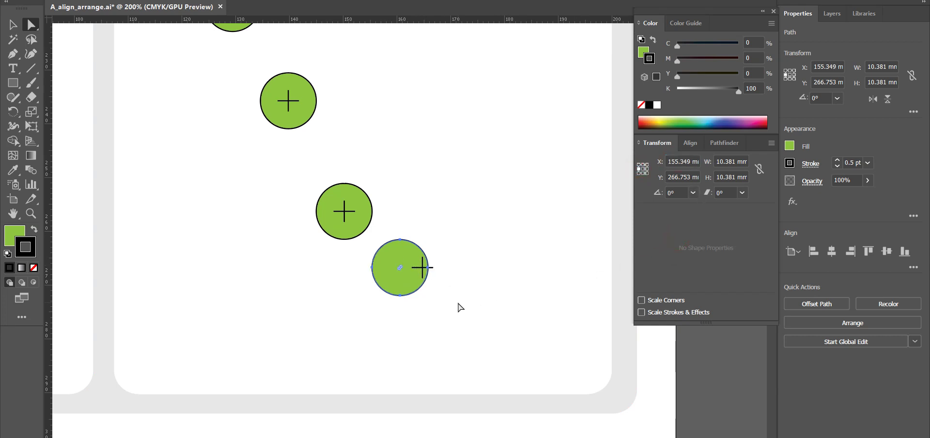
{"action": "key", "text": "ctrl+z"}
Try out different selections on the fourth circle and its cross, undoing the circle moves and reselecting both together
{"action": "left_click_drag", "start_coordinate": [510, 331], "coordinate": [439, 264]}
{"action": "left_click", "coordinate": [422, 268]}
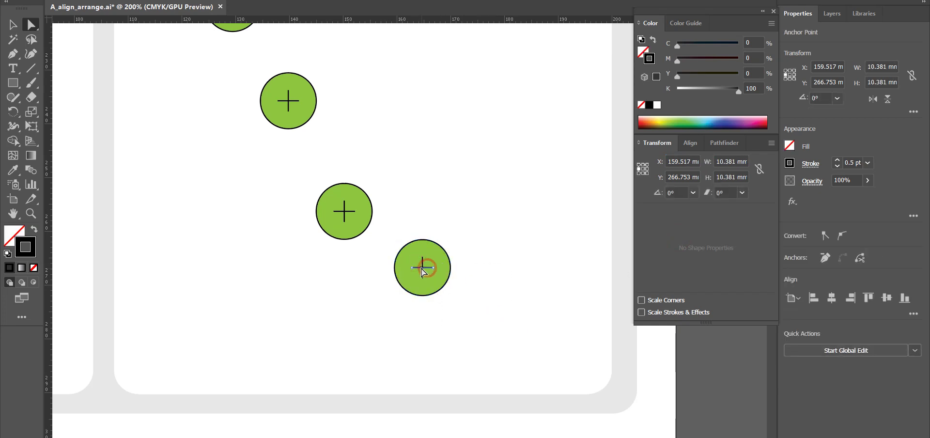
{"action": "left_click_drag", "start_coordinate": [472, 293], "coordinate": [378, 242]}
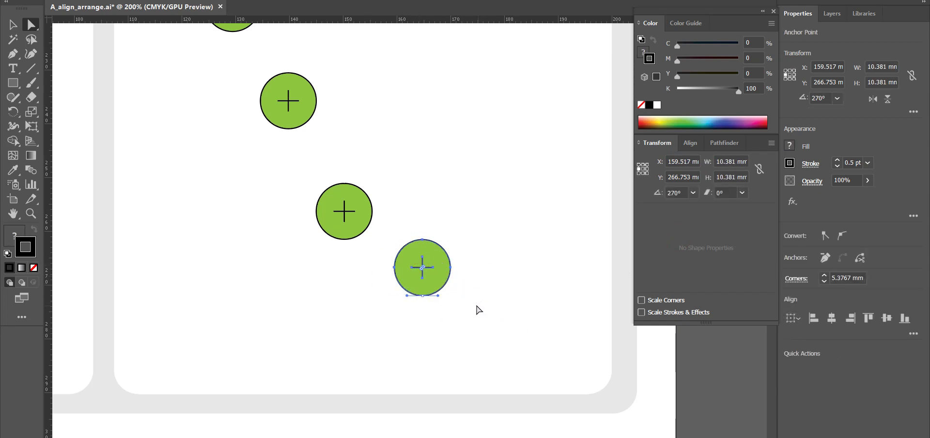
{"action": "left_click_drag", "start_coordinate": [472, 306], "coordinate": [390, 244]}
{"action": "left_click_drag", "start_coordinate": [495, 315], "coordinate": [487, 291]}
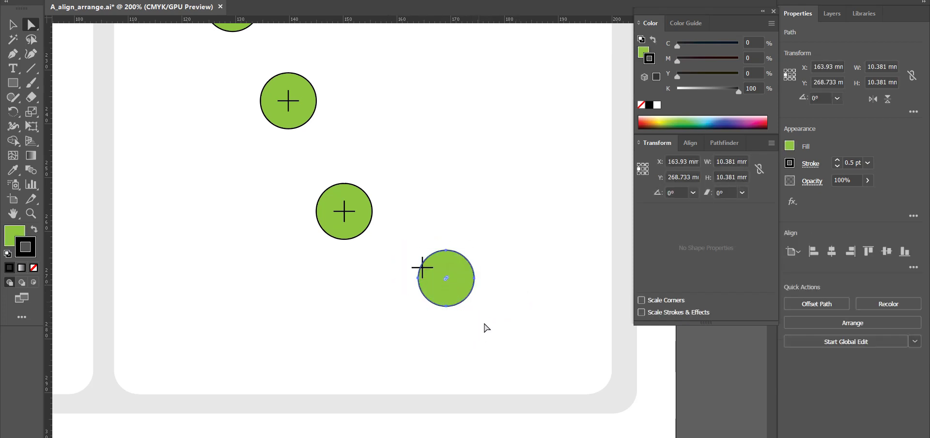
{"action": "key", "text": "ctrl+z"}
{"action": "left_click_drag", "start_coordinate": [490, 317], "coordinate": [489, 274]}
{"action": "left_click", "coordinate": [502, 321]}
{"action": "key", "text": "ctrl+z"}
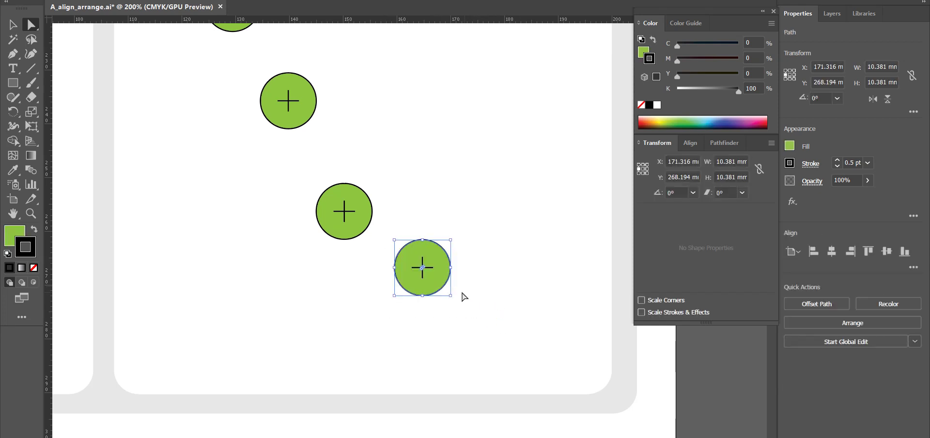
{"action": "left_click_drag", "start_coordinate": [473, 304], "coordinate": [394, 244]}
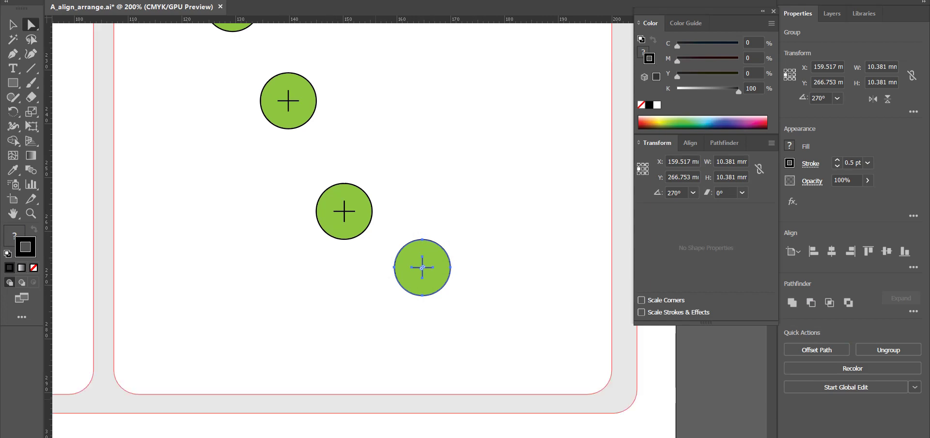
Switch to the Notepad shortcut notes, look through the Illustrator tool and action shortcuts, and return to the Illustrator drawing
{"action": "key", "text": "alt+Tab"}
{"action": "scroll", "coordinate": [737, 235], "scroll_direction": "down", "scroll_amount": 3}
{"action": "scroll", "coordinate": [737, 236], "scroll_direction": "down", "scroll_amount": 15}
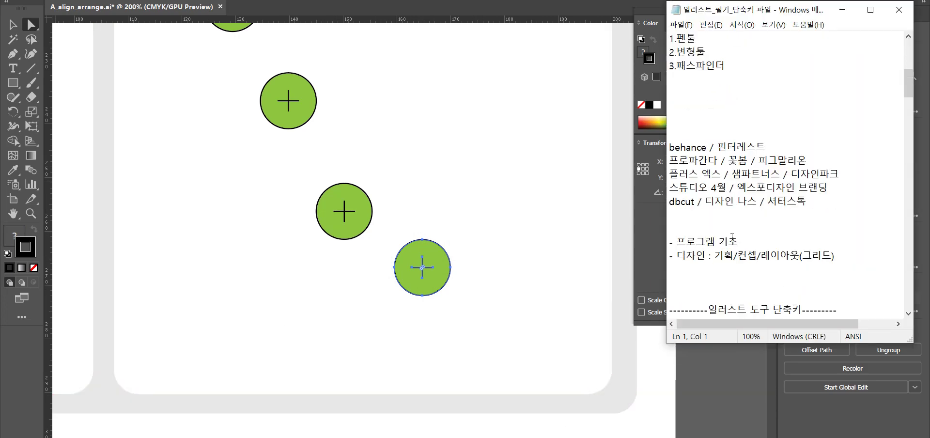
{"action": "scroll", "coordinate": [732, 241], "scroll_direction": "down", "scroll_amount": 10}
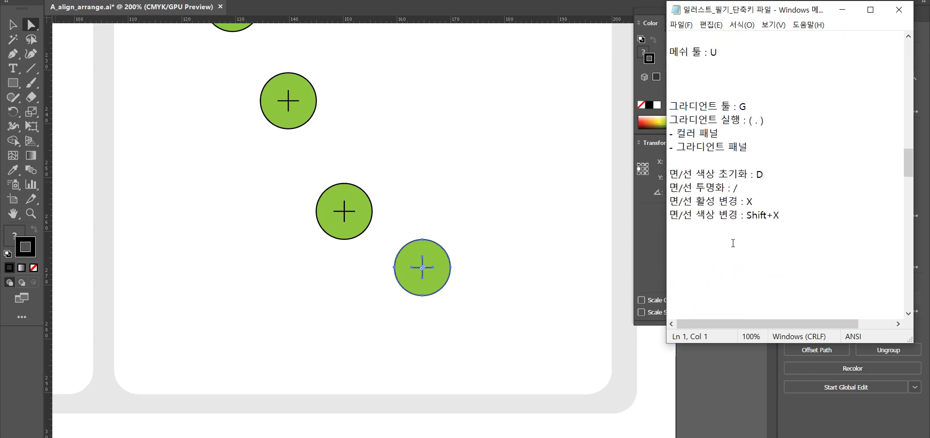
{"action": "scroll", "coordinate": [734, 245], "scroll_direction": "down", "scroll_amount": 10}
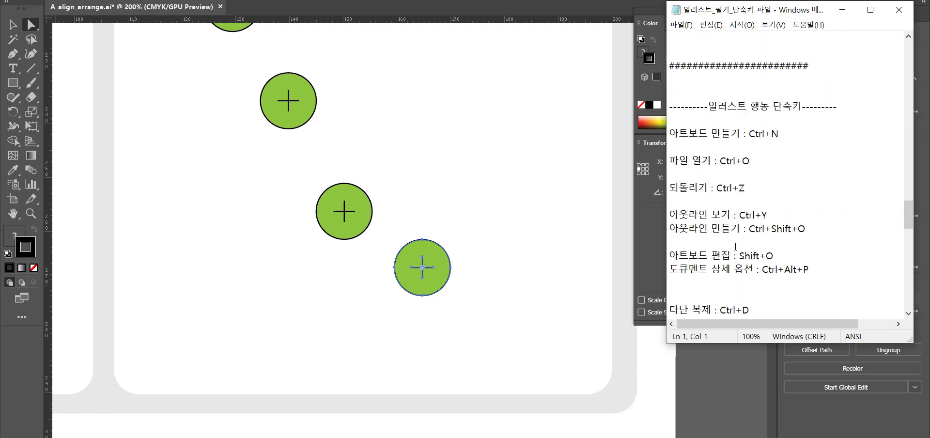
{"action": "left_click", "coordinate": [461, 259]}
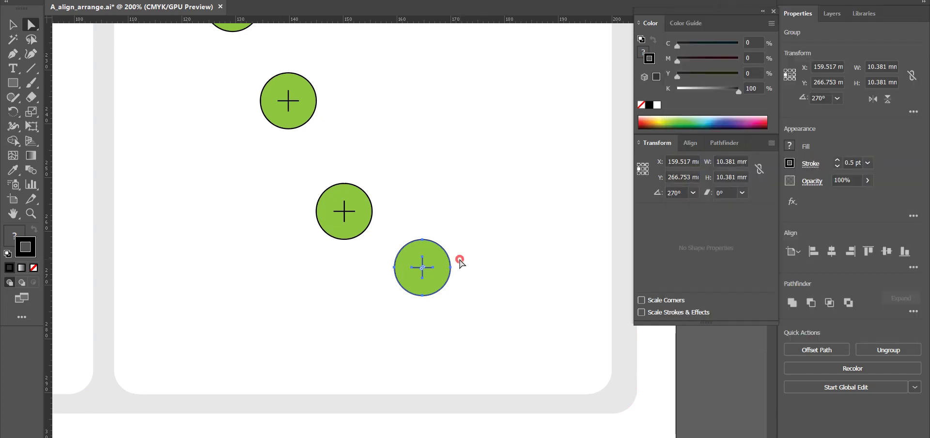
Select the fourth green circle together with its cross and place its left edge at X 155.349 mm
{"action": "left_click_drag", "start_coordinate": [469, 294], "coordinate": [379, 239]}
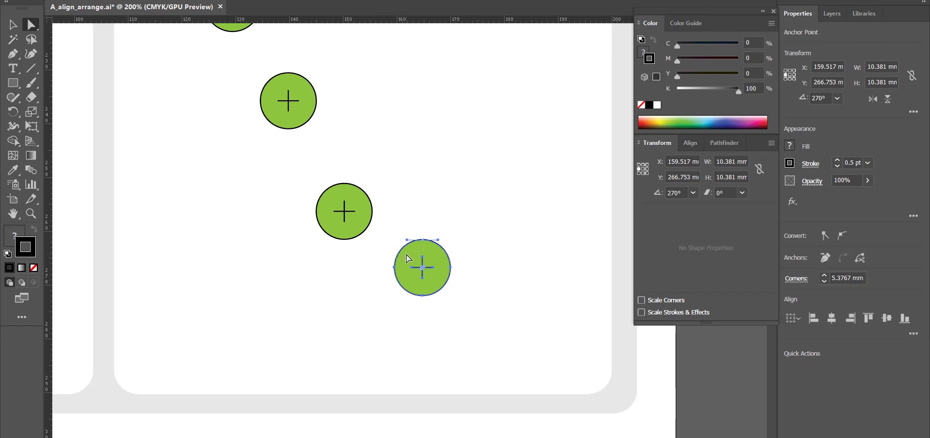
{"action": "left_click_drag", "start_coordinate": [438, 259], "coordinate": [529, 259]}
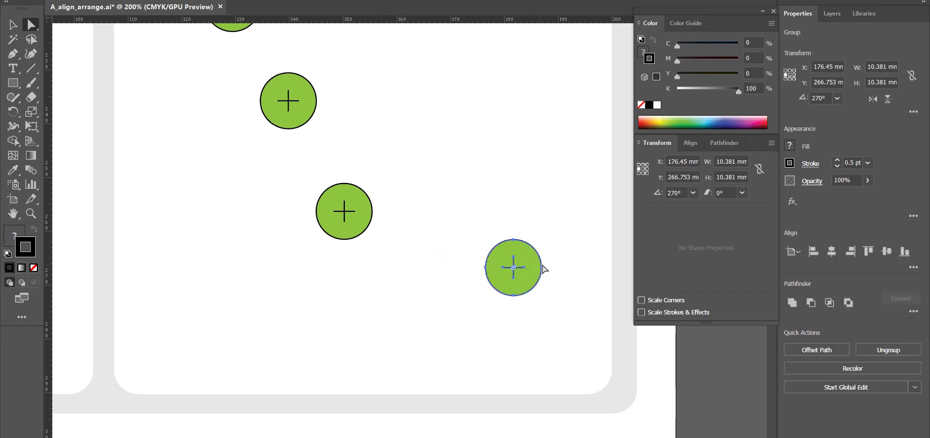
{"action": "double_click", "coordinate": [680, 164]}
{"action": "type", "text": "155.349"}
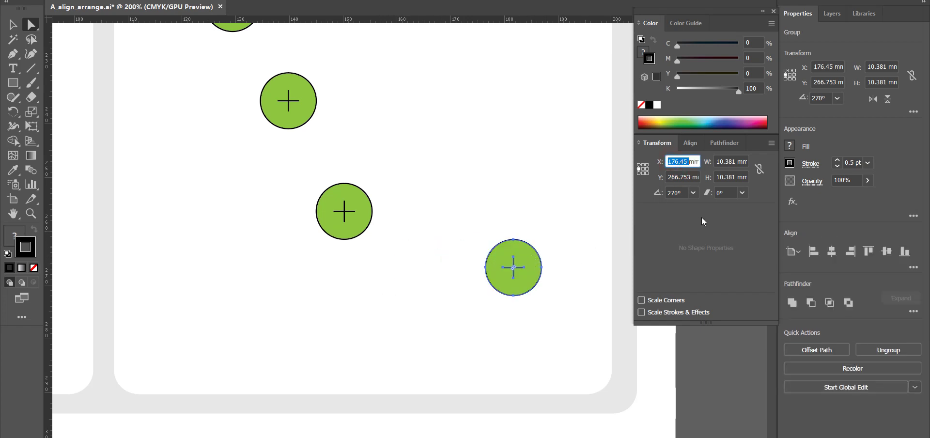
{"action": "key", "text": "Return"}
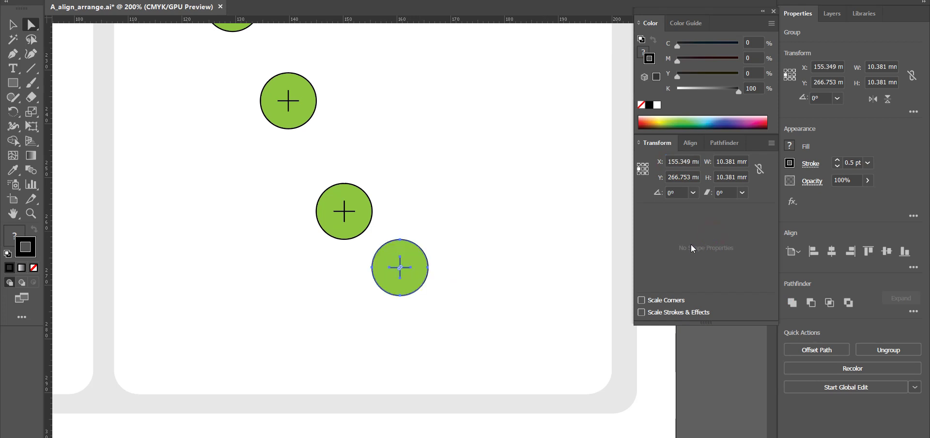
{"action": "left_click", "coordinate": [515, 304]}
Select all four green circles with their crosses and distribute them evenly by their vertical centers
{"action": "scroll", "coordinate": [402, 254], "scroll_direction": "up", "scroll_amount": 1}
{"action": "left_click_drag", "start_coordinate": [432, 214], "coordinate": [552, 257]}
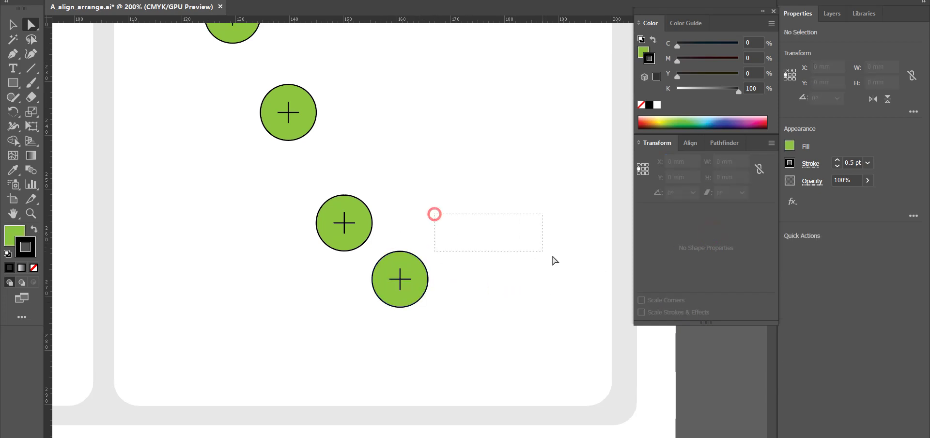
{"action": "scroll", "coordinate": [482, 209], "scroll_direction": "left", "scroll_amount": 10}
{"action": "scroll", "coordinate": [525, 206], "scroll_direction": "up", "scroll_amount": 3}
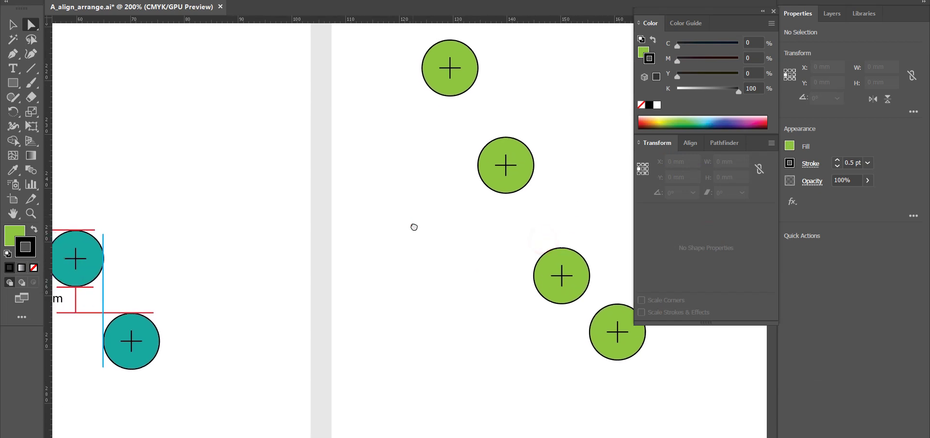
{"action": "scroll", "coordinate": [422, 251], "scroll_direction": "right", "scroll_amount": 5}
{"action": "scroll", "coordinate": [340, 95], "scroll_direction": "down", "scroll_amount": 3}
{"action": "scroll", "coordinate": [368, 161], "scroll_direction": "up", "scroll_amount": 1}
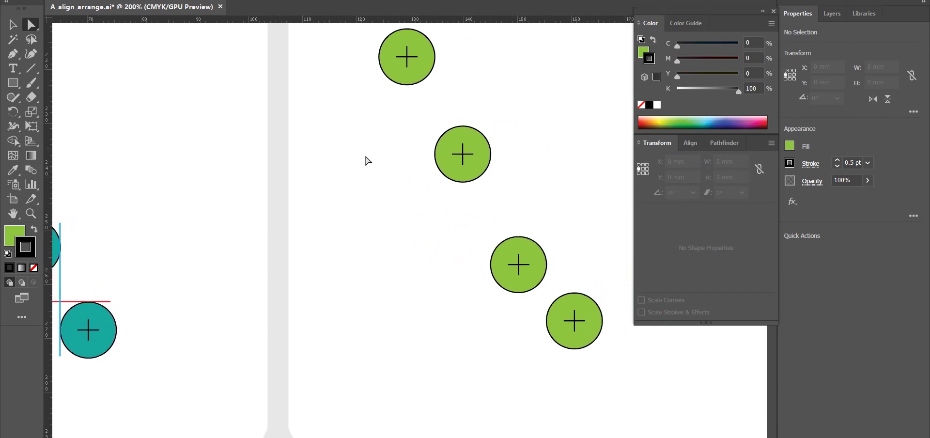
{"action": "key", "text": "ctrl+minus"}
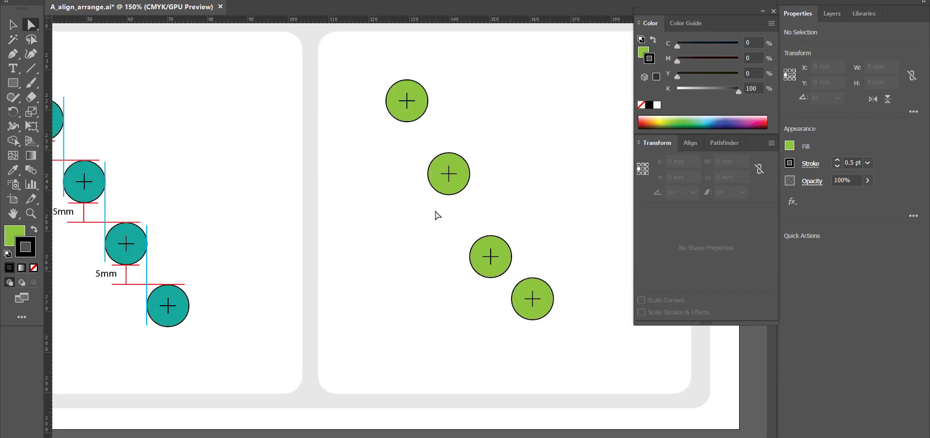
{"action": "left_click_drag", "start_coordinate": [379, 84], "coordinate": [576, 334]}
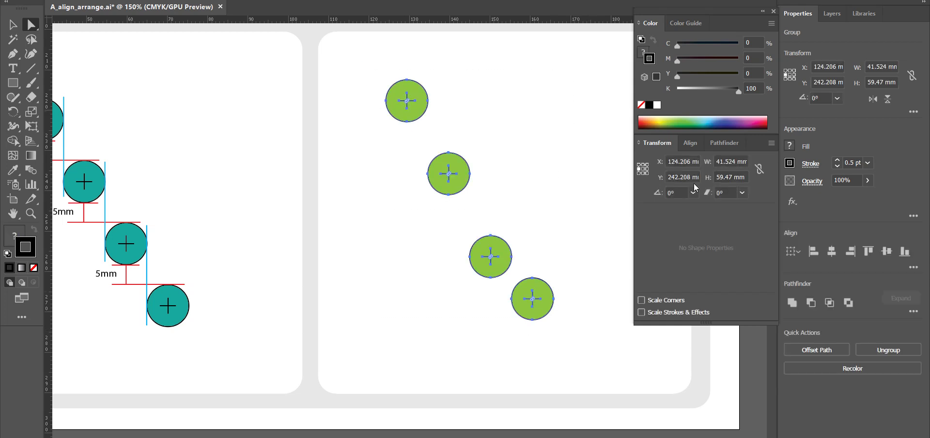
{"action": "left_click", "coordinate": [690, 143]}
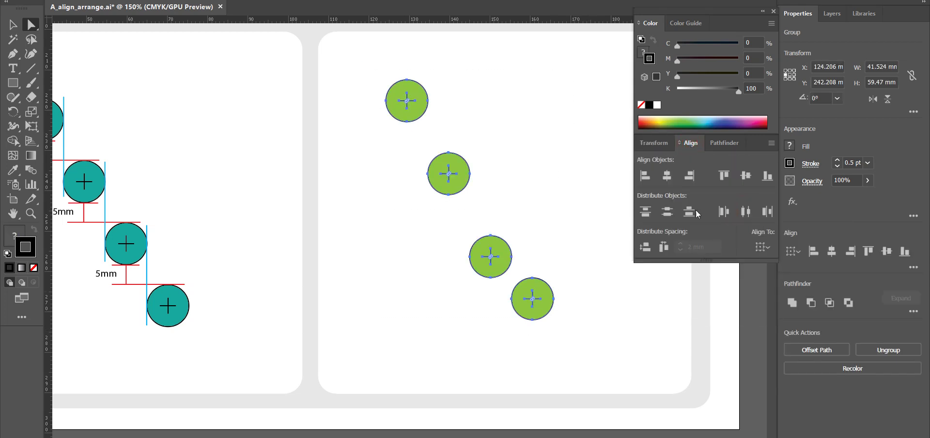
{"action": "left_click", "coordinate": [665, 211]}
{"action": "left_click", "coordinate": [600, 304]}
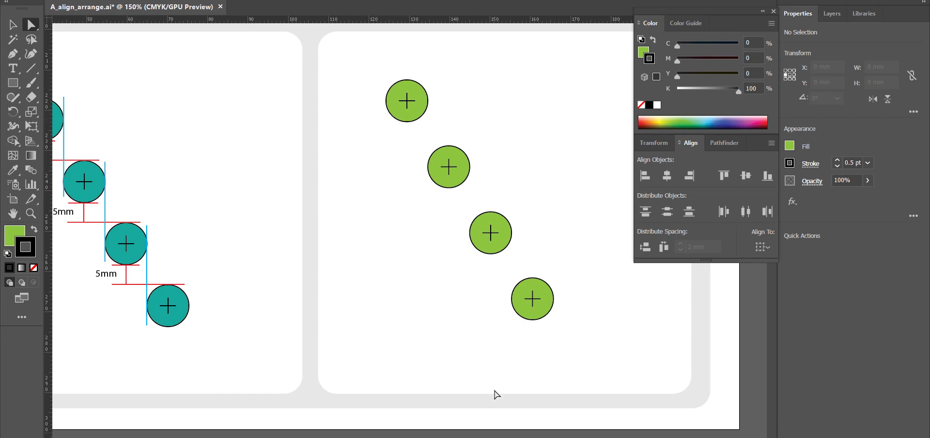
Open the file Align 튜토리얼 from the Lesson4 folder and dismiss the missing fonts notice
{"action": "key", "text": "ctrl+o"}
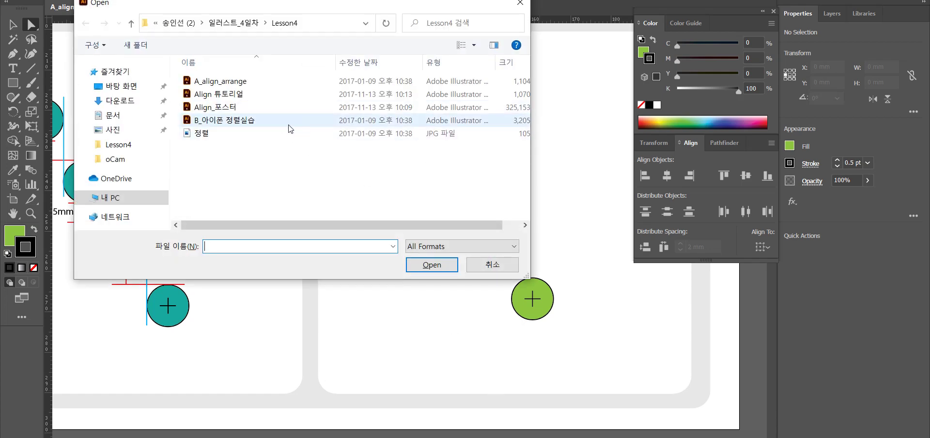
{"action": "double_click", "coordinate": [229, 94]}
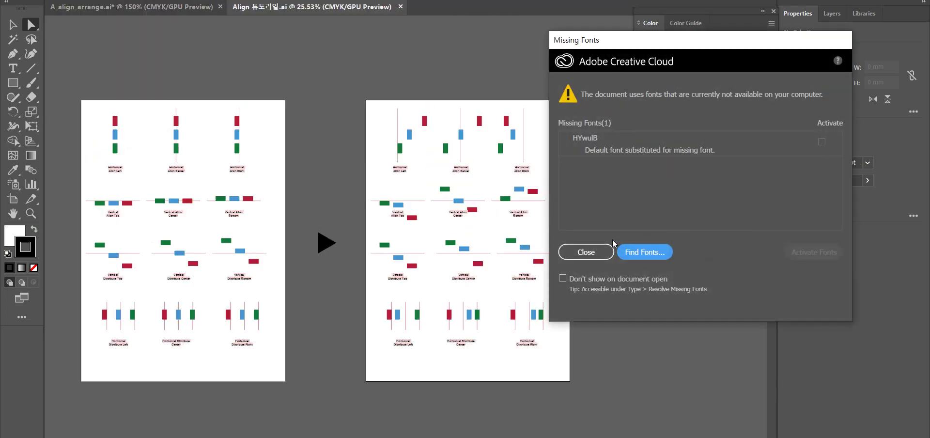
{"action": "left_click", "coordinate": [596, 251]}
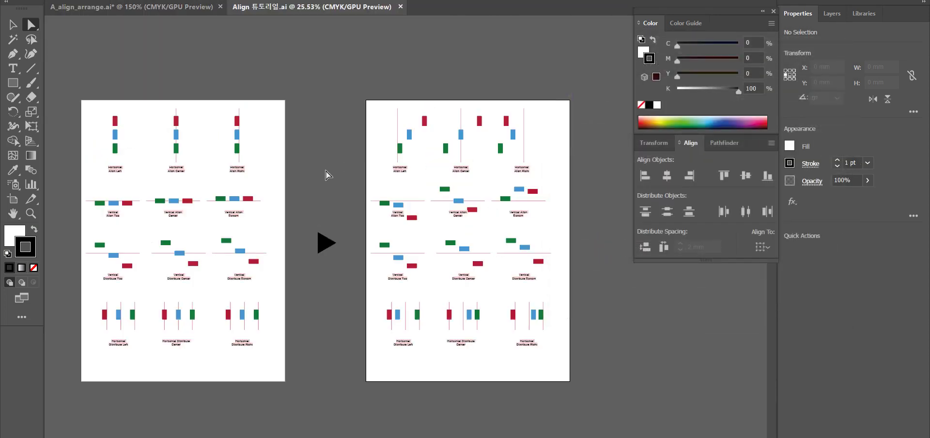
Try to align the three colored rectangles above the second artboard's Horizontal Align Left label to the left by their anchor points
{"action": "key", "text": "ctrl+plus"}
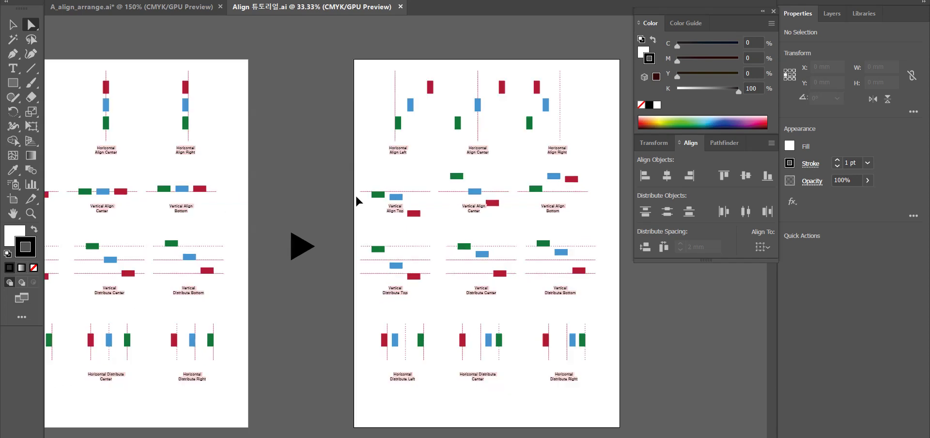
{"action": "key", "text": "ctrl+plus"}
{"action": "left_click_drag", "start_coordinate": [228, 139], "coordinate": [457, 235]}
{"action": "left_click_drag", "start_coordinate": [536, 194], "coordinate": [468, 113]}
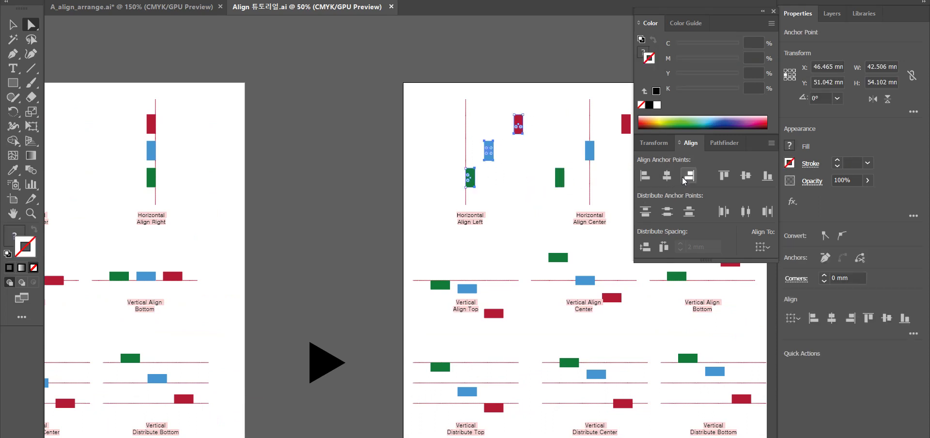
{"action": "left_click", "coordinate": [645, 177]}
{"action": "key", "text": "ctrl+z"}
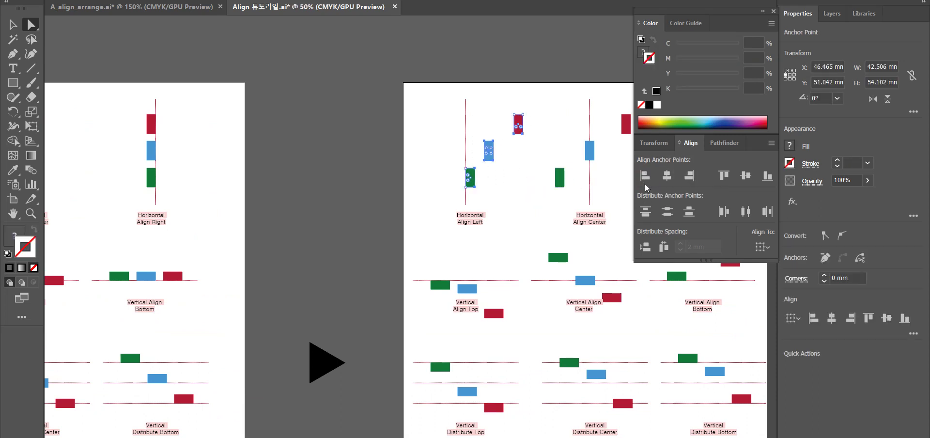
Group the three Horizontal Align Left rectangles and try aligning the group to the left
{"action": "left_click", "coordinate": [539, 197]}
{"action": "left_click_drag", "start_coordinate": [538, 195], "coordinate": [467, 109]}
{"action": "key", "text": "ctrl+g"}
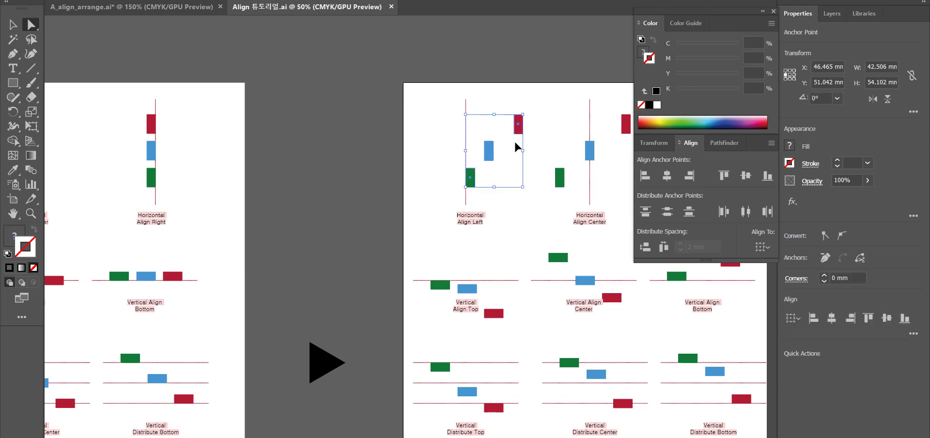
{"action": "left_click", "coordinate": [645, 177]}
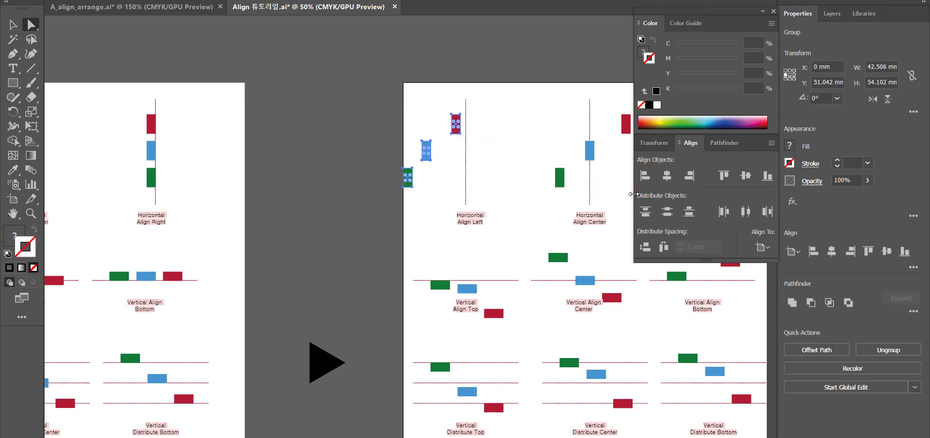
{"action": "key", "text": "ctrl+z"}
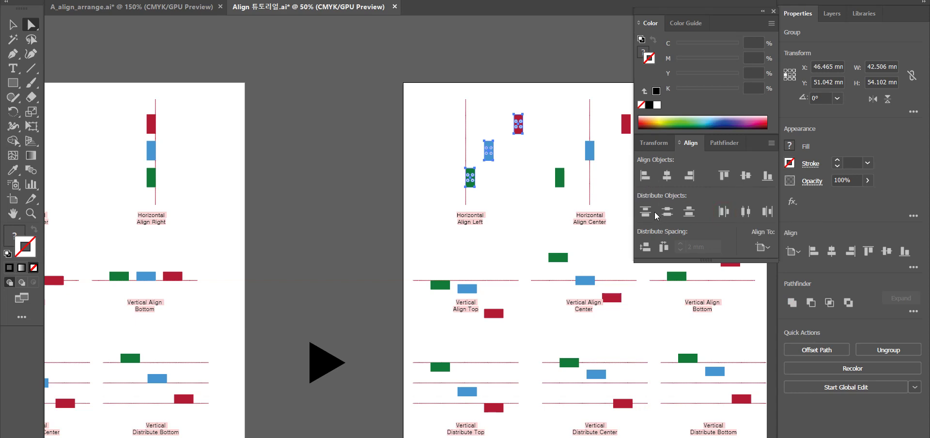
{"action": "left_click", "coordinate": [645, 177]}
{"action": "key", "text": "ctrl+z"}
Reselect the Horizontal Align Left rectangles with the Direct Selection tool and try left alignment again
{"action": "left_click", "coordinate": [533, 177]}
{"action": "left_click_drag", "start_coordinate": [531, 187], "coordinate": [468, 114]}
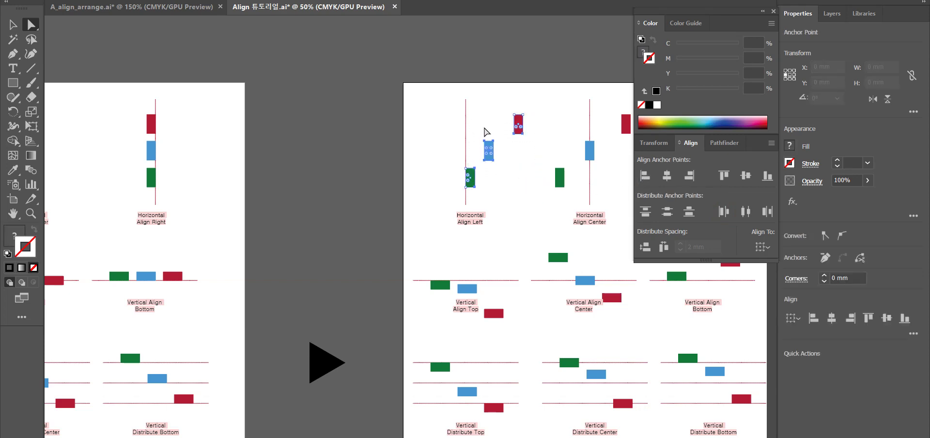
{"action": "left_click", "coordinate": [550, 206]}
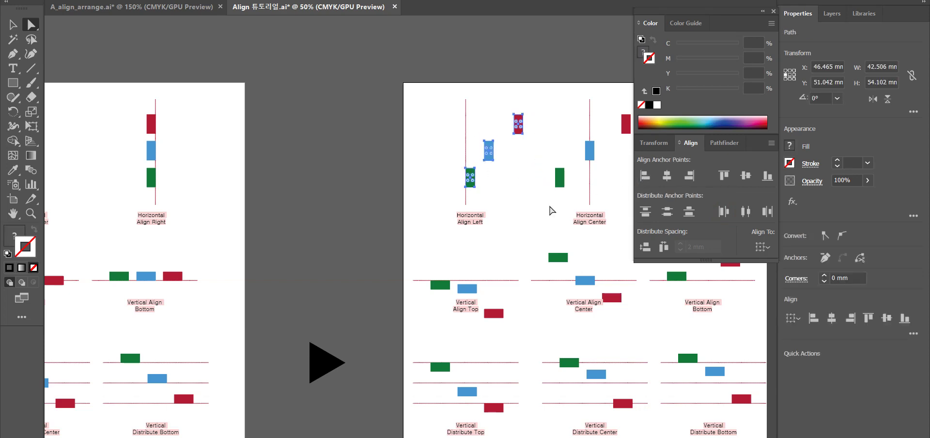
{"action": "left_click", "coordinate": [473, 179]}
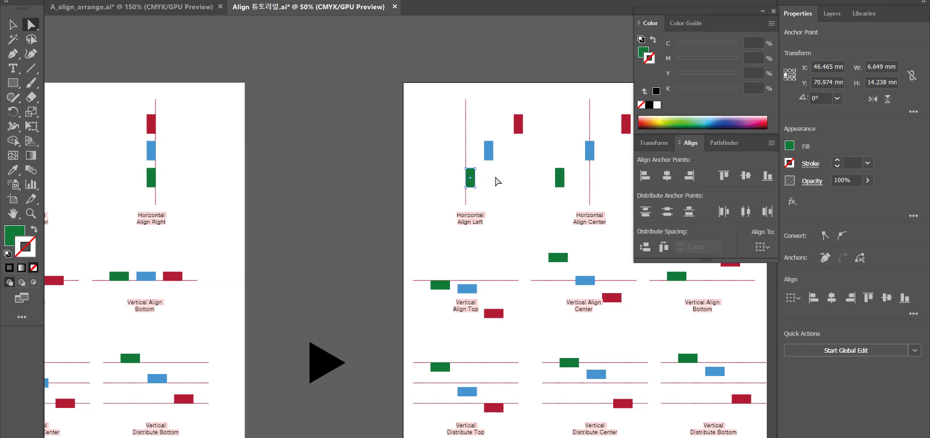
{"action": "left_click_drag", "start_coordinate": [527, 192], "coordinate": [469, 115]}
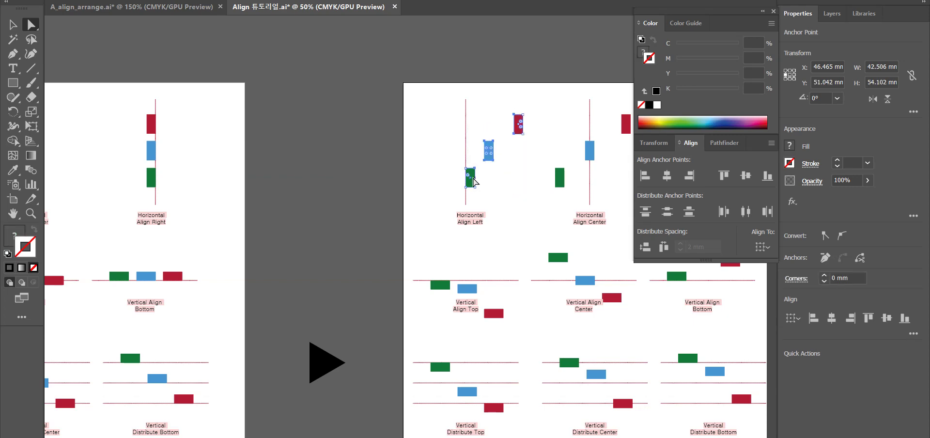
{"action": "left_click", "coordinate": [647, 177]}
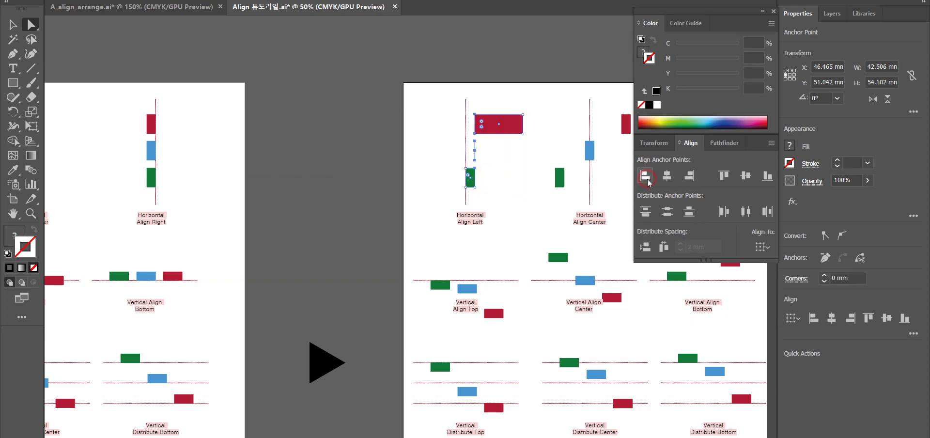
{"action": "key", "text": "ctrl+z"}
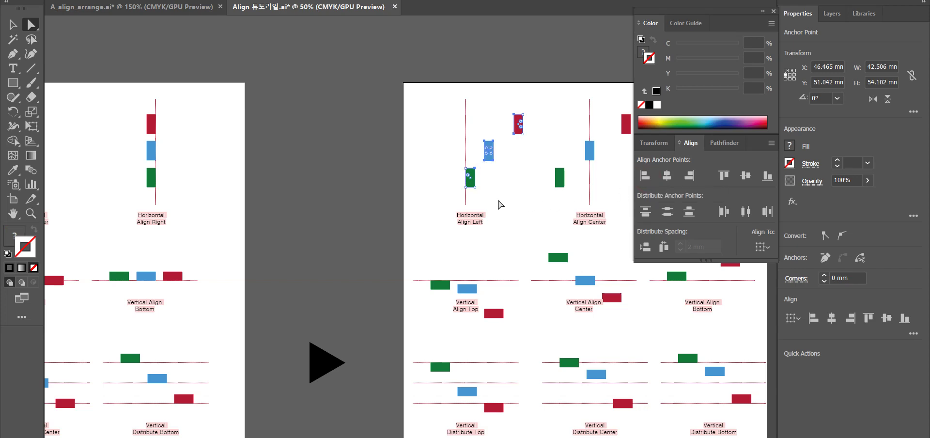
{"action": "left_click", "coordinate": [515, 203]}
{"action": "left_click_drag", "start_coordinate": [484, 223], "coordinate": [635, 194]}
{"action": "left_click_drag", "start_coordinate": [535, 196], "coordinate": [371, 169]}
{"action": "left_click", "coordinate": [719, 143]}
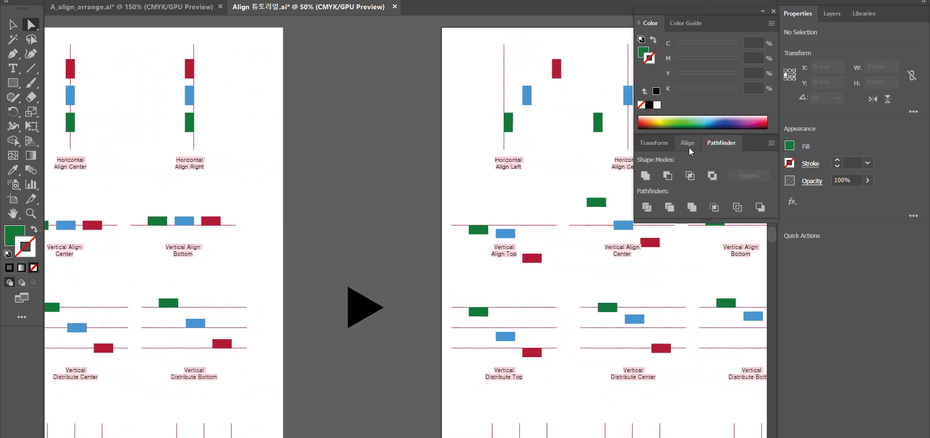
{"action": "left_click", "coordinate": [659, 143]}
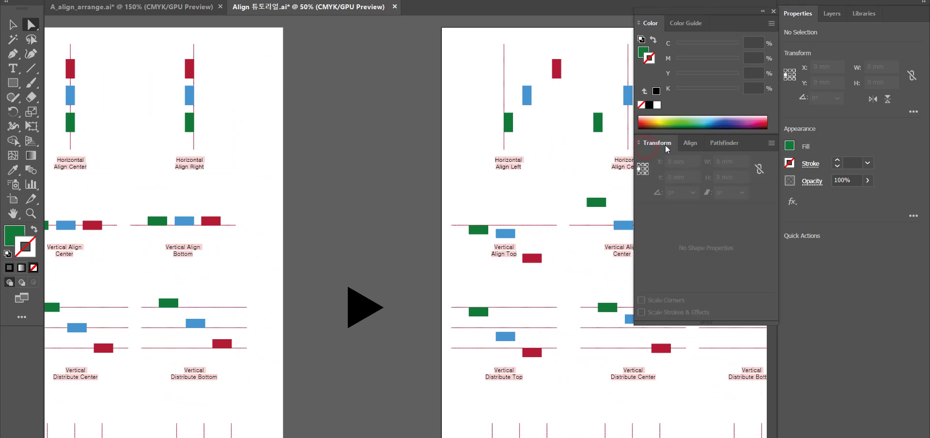
{"action": "left_click", "coordinate": [690, 143]}
{"action": "left_click_drag", "start_coordinate": [584, 157], "coordinate": [509, 59]}
{"action": "left_click", "coordinate": [579, 145]}
{"action": "left_click", "coordinate": [508, 122]}
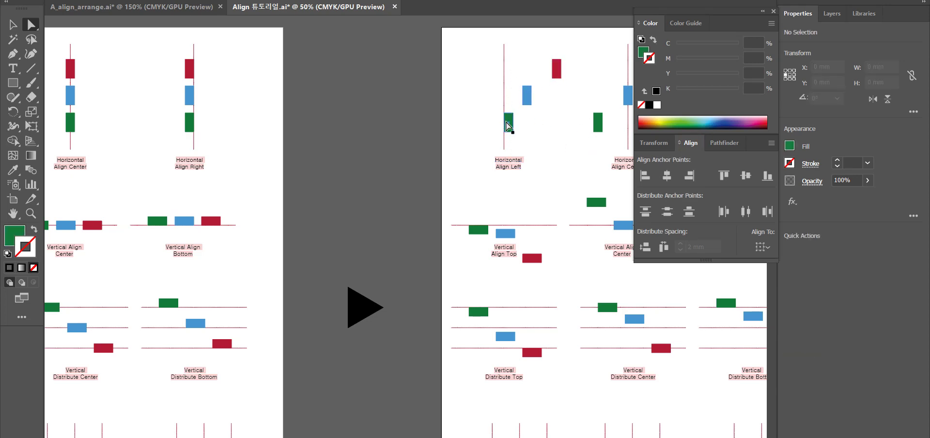
{"action": "left_click", "coordinate": [557, 140]}
Select the Horizontal Align Left rectangles with the Selection tool, ungroup them and align them by their left edges
{"action": "key", "text": "v"}
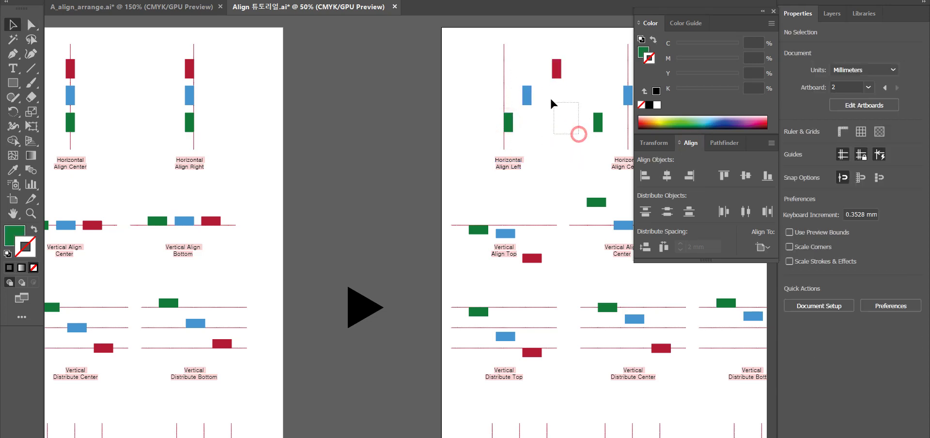
{"action": "left_click_drag", "start_coordinate": [551, 99], "coordinate": [507, 53]}
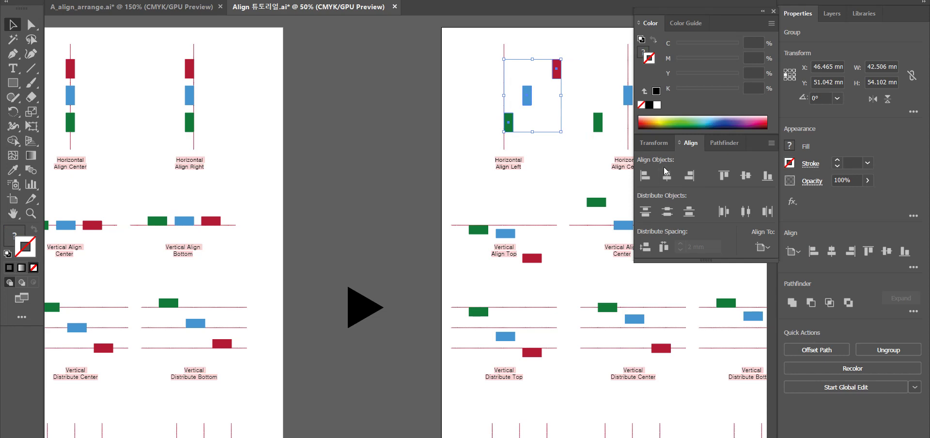
{"action": "left_click", "coordinate": [653, 178]}
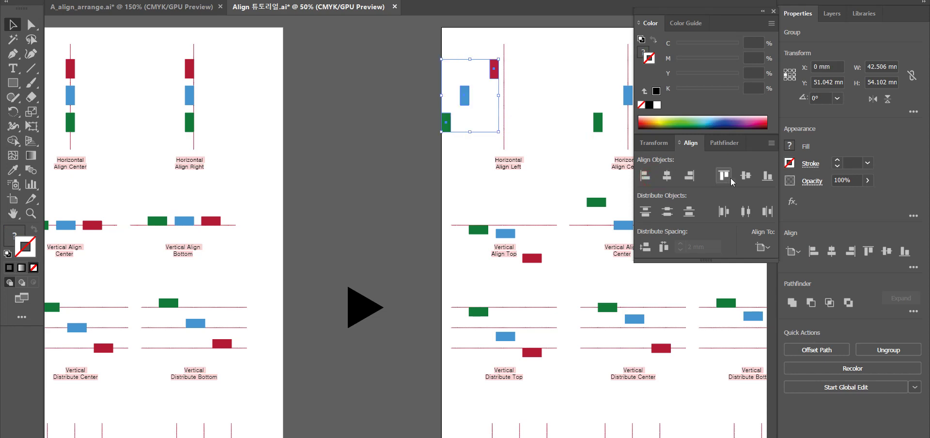
{"action": "key", "text": "ctrl+z"}
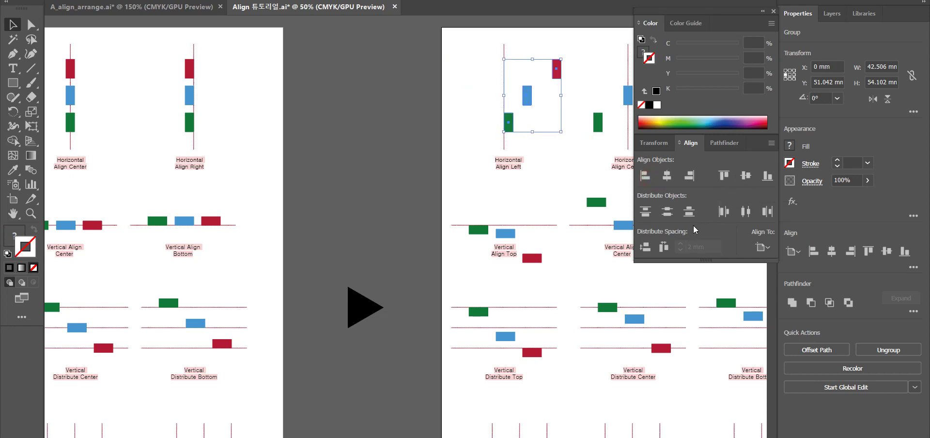
{"action": "key", "text": "shift+ctrl+g"}
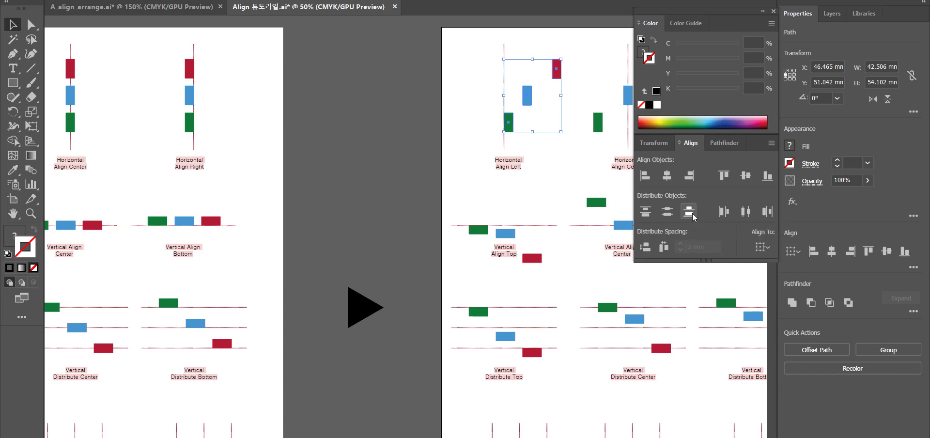
{"action": "left_click", "coordinate": [647, 176]}
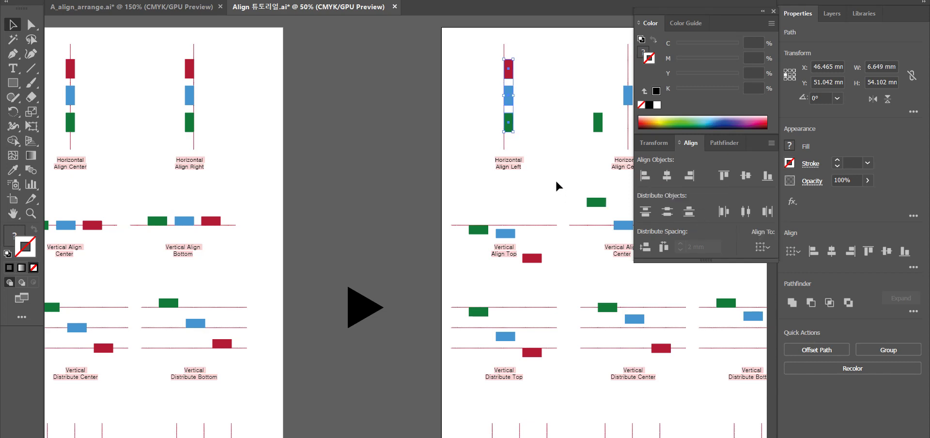
Try distributing the Horizontal Align Center rectangles and their line by horizontal centers
{"action": "scroll", "coordinate": [556, 179], "scroll_direction": "right", "scroll_amount": 5}
{"action": "scroll", "coordinate": [556, 179], "scroll_direction": "up", "scroll_amount": 2}
{"action": "scroll", "coordinate": [383, 211], "scroll_direction": "right", "scroll_amount": 2}
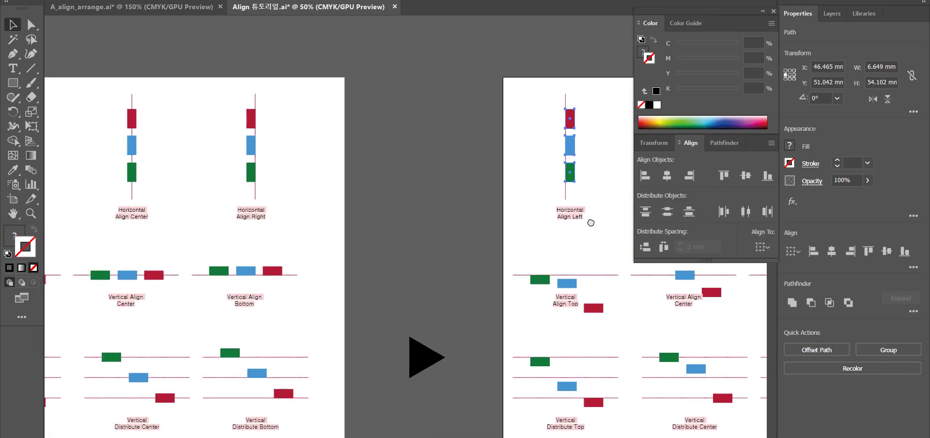
{"action": "left_click_drag", "start_coordinate": [522, 159], "coordinate": [429, 81]}
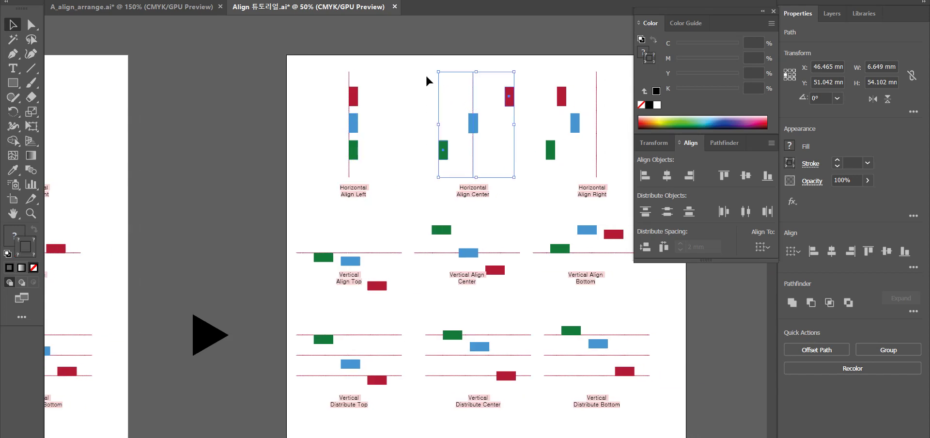
{"action": "left_click", "coordinate": [746, 211]}
{"action": "key", "text": "ctrl+z"}
Select the three Horizontal Align Center rectangles together with their vertical line and align them by their horizontal centers
{"action": "left_click", "coordinate": [533, 165]}
{"action": "left_click", "coordinate": [447, 151]}
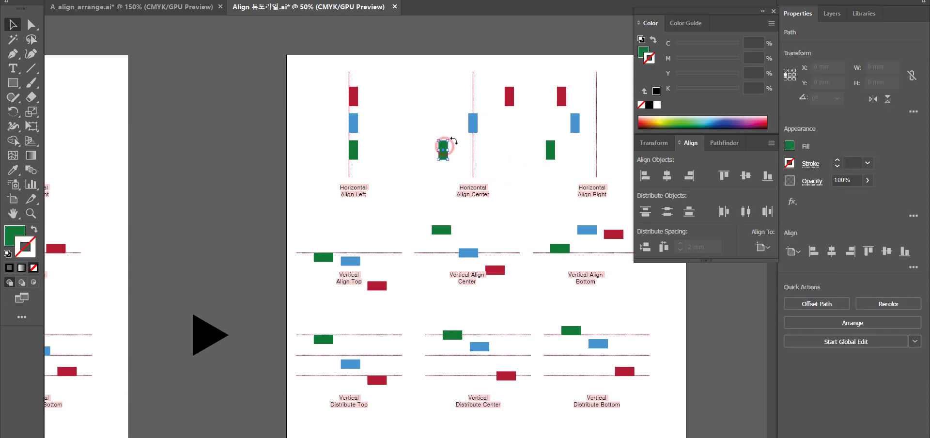
{"action": "left_click_drag", "start_coordinate": [432, 92], "coordinate": [517, 158]}
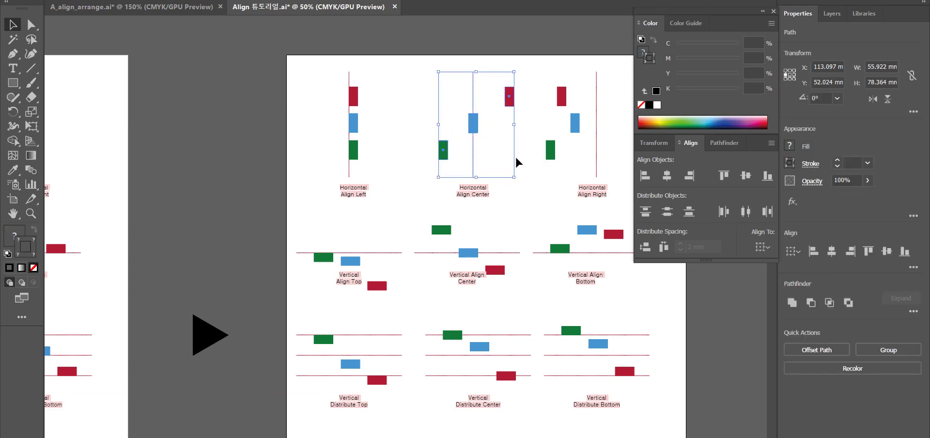
{"action": "left_click", "coordinate": [666, 175]}
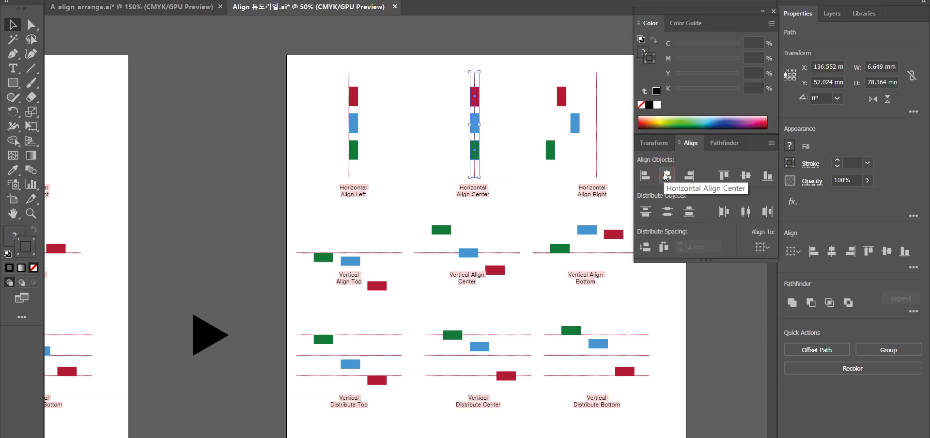
Select the three Horizontal Align Right rectangles together with their vertical line and align them by their right edges
{"action": "left_click_drag", "start_coordinate": [531, 78], "coordinate": [590, 164]}
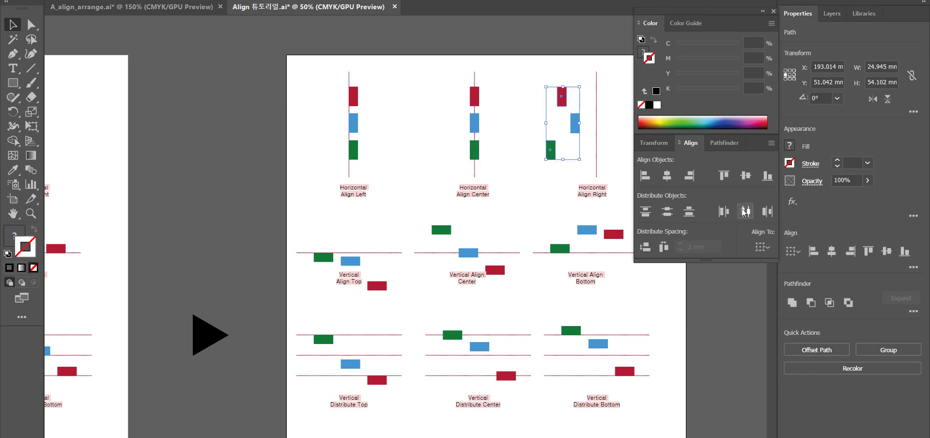
{"action": "left_click", "coordinate": [527, 81]}
{"action": "left_click_drag", "start_coordinate": [540, 85], "coordinate": [611, 175]}
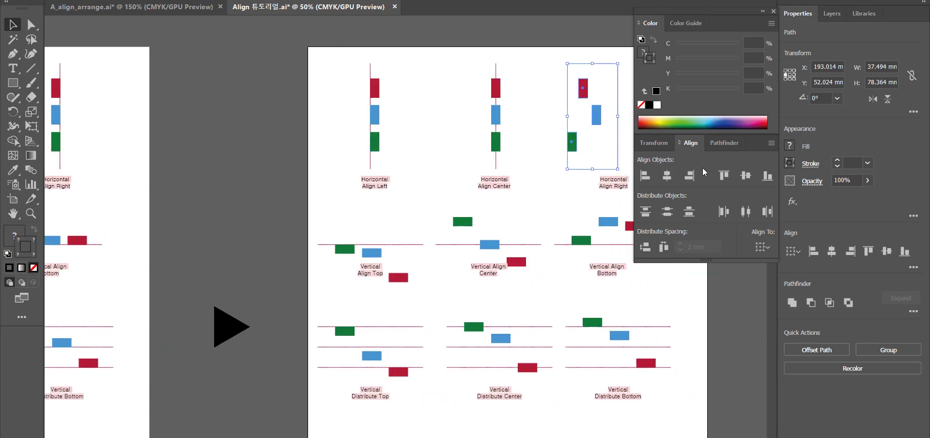
{"action": "left_click", "coordinate": [690, 174]}
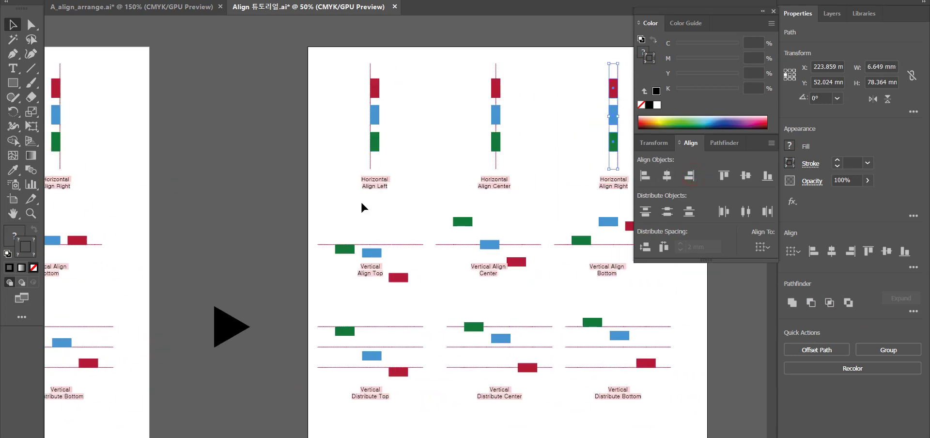
Move the red rectangle of the Vertical Align Top example to about X 54.7 mm, Y 168.7 mm
{"action": "left_click_drag", "start_coordinate": [287, 195], "coordinate": [455, 108]}
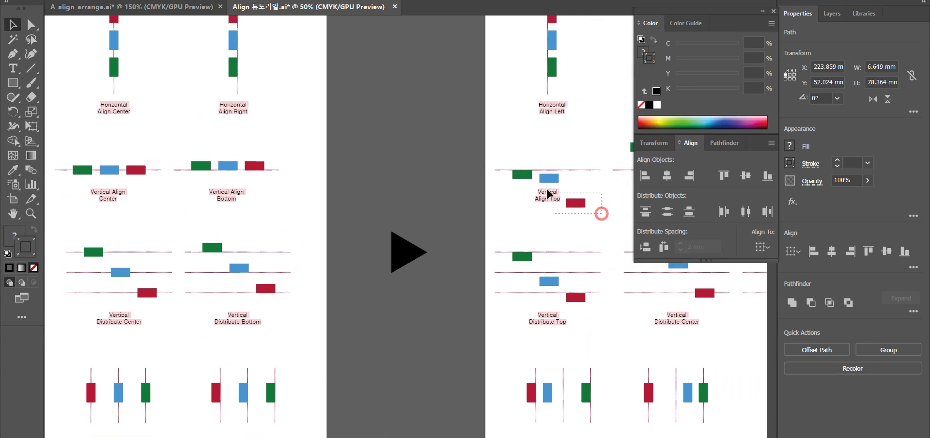
{"action": "left_click_drag", "start_coordinate": [548, 194], "coordinate": [508, 173]}
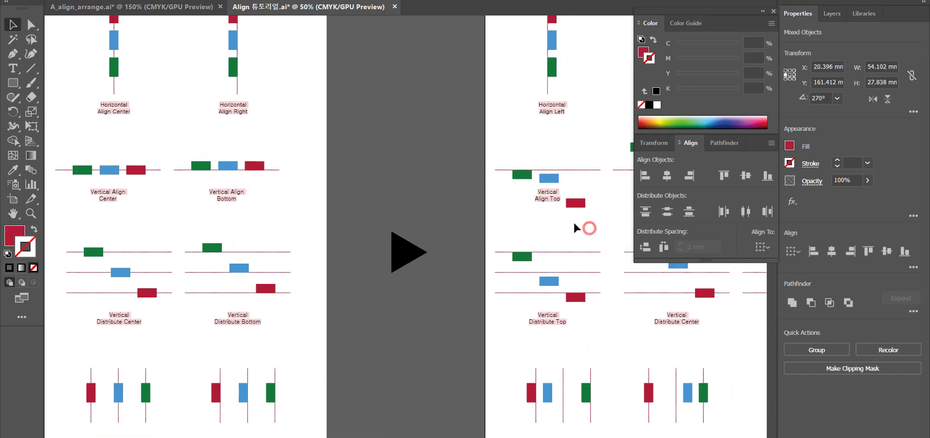
{"action": "left_click", "coordinate": [562, 215]}
{"action": "left_click", "coordinate": [523, 174]}
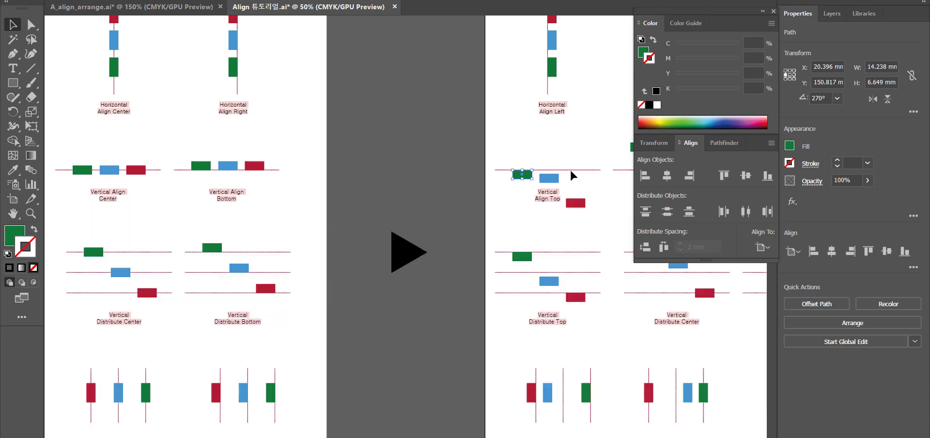
{"action": "left_click", "coordinate": [422, 124]}
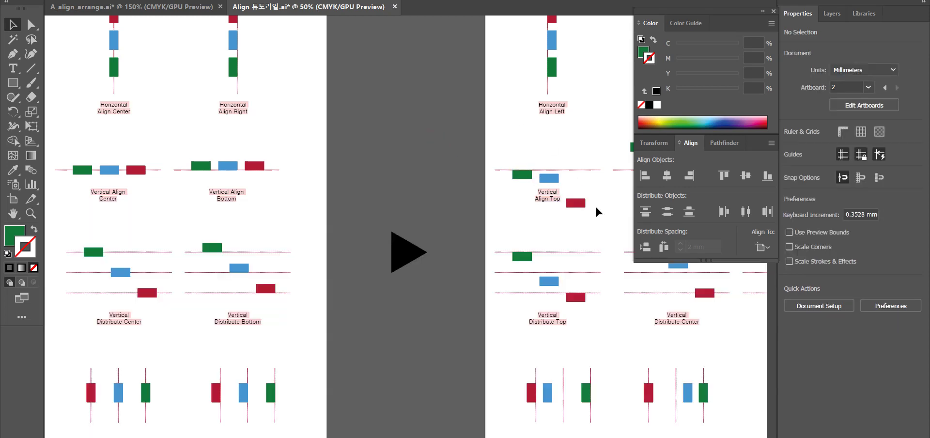
{"action": "left_click_drag", "start_coordinate": [573, 203], "coordinate": [546, 202]}
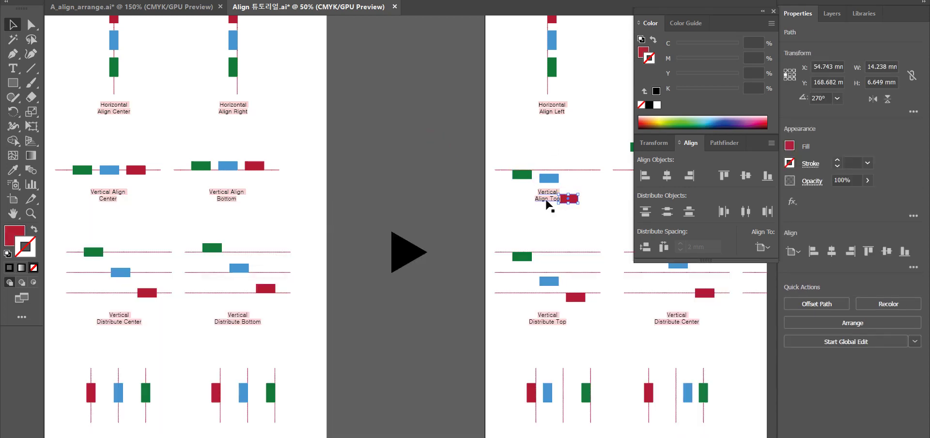
{"action": "left_click", "coordinate": [440, 175]}
{"action": "scroll", "coordinate": [412, 167], "scroll_direction": "down", "scroll_amount": 2}
{"action": "scroll", "coordinate": [412, 167], "scroll_direction": "right", "scroll_amount": 4}
{"action": "left_click_drag", "start_coordinate": [436, 147], "coordinate": [430, 179]}
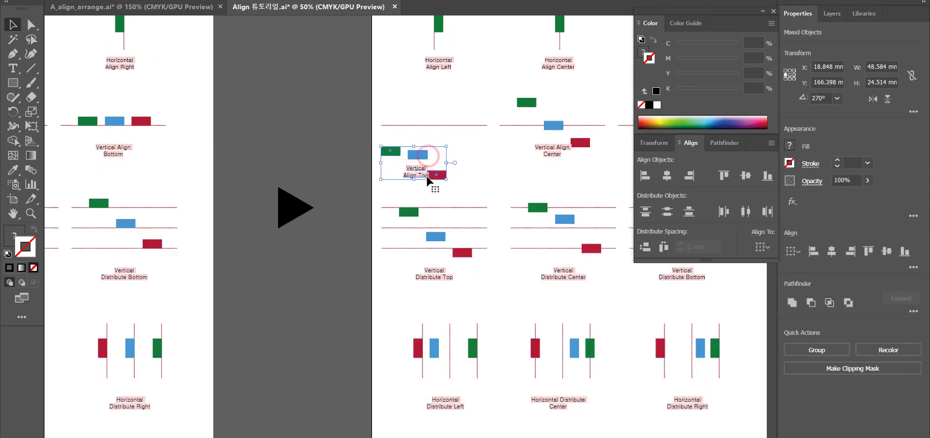
{"action": "key", "text": "ctrl+z"}
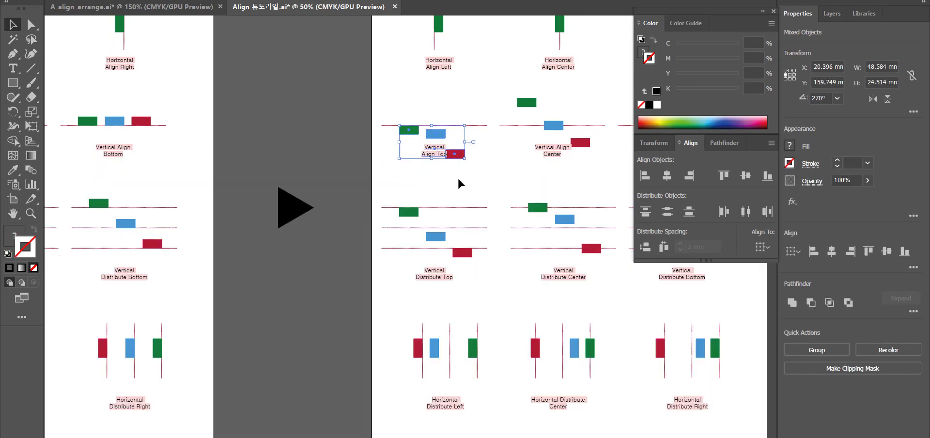
{"action": "left_click", "coordinate": [457, 178]}
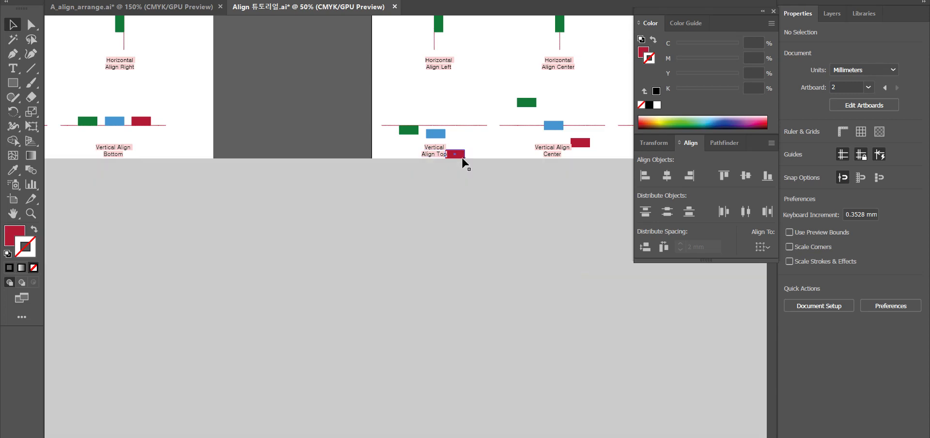
Try aligning the Vertical Align Top rectangles by their top edges with their label included in the selection, and undo it
{"action": "left_click", "coordinate": [460, 154]}
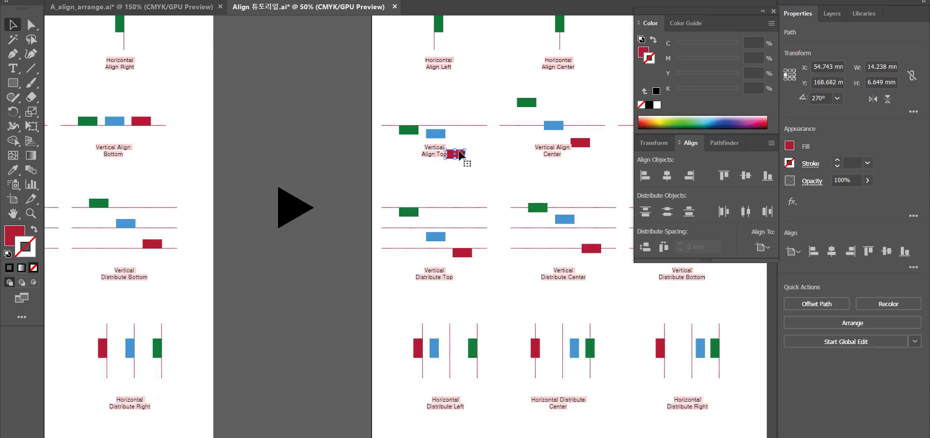
{"action": "left_click", "coordinate": [433, 132]}
{"action": "left_click", "coordinate": [408, 130]}
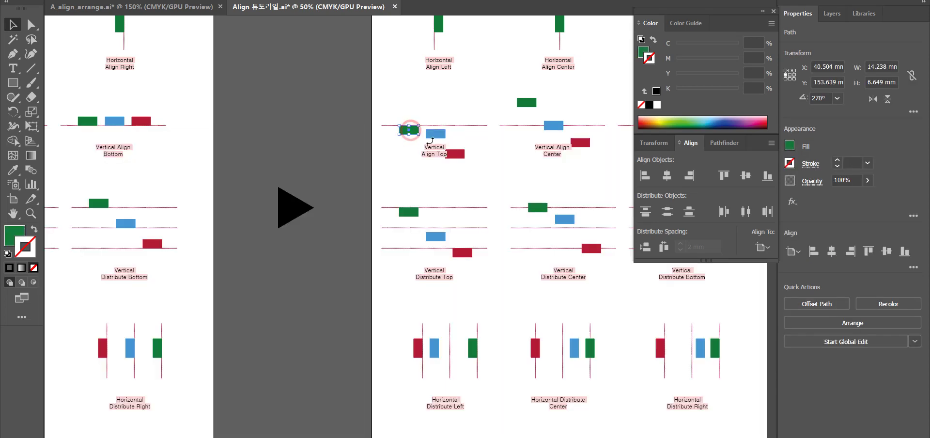
{"action": "left_click", "coordinate": [457, 154]}
{"action": "left_click_drag", "start_coordinate": [479, 164], "coordinate": [401, 129]}
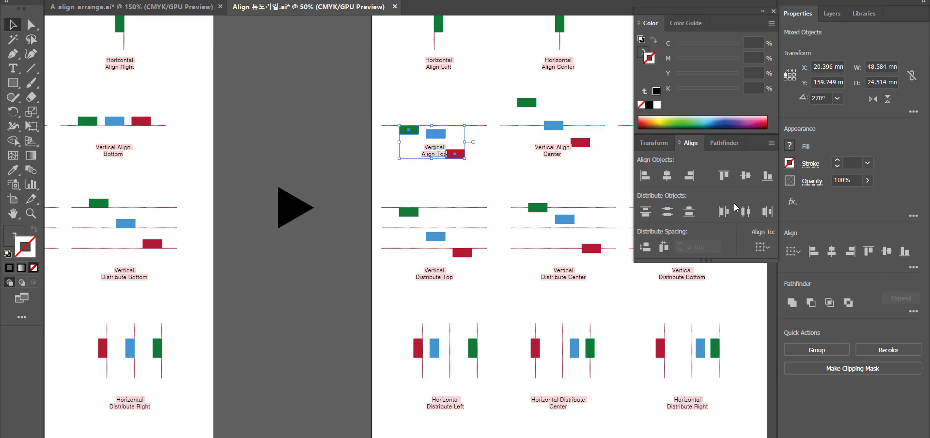
{"action": "left_click", "coordinate": [723, 176]}
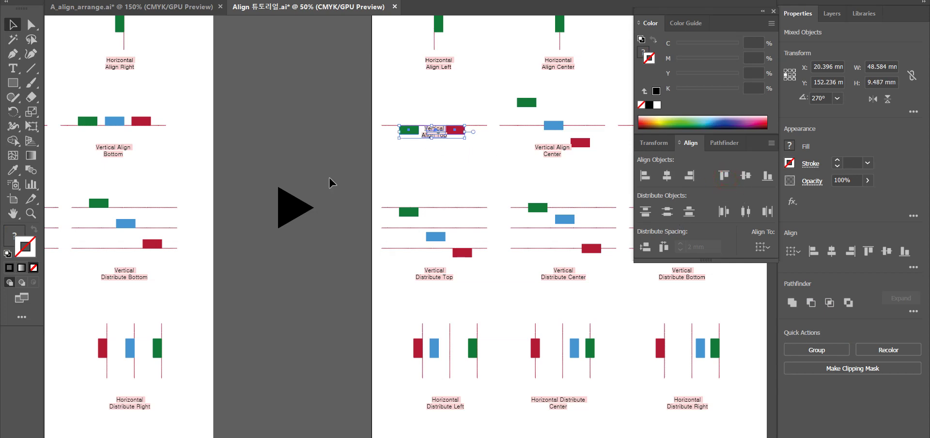
{"action": "scroll", "coordinate": [329, 178], "scroll_direction": "up", "scroll_amount": 2}
{"action": "scroll", "coordinate": [329, 178], "scroll_direction": "left", "scroll_amount": 3}
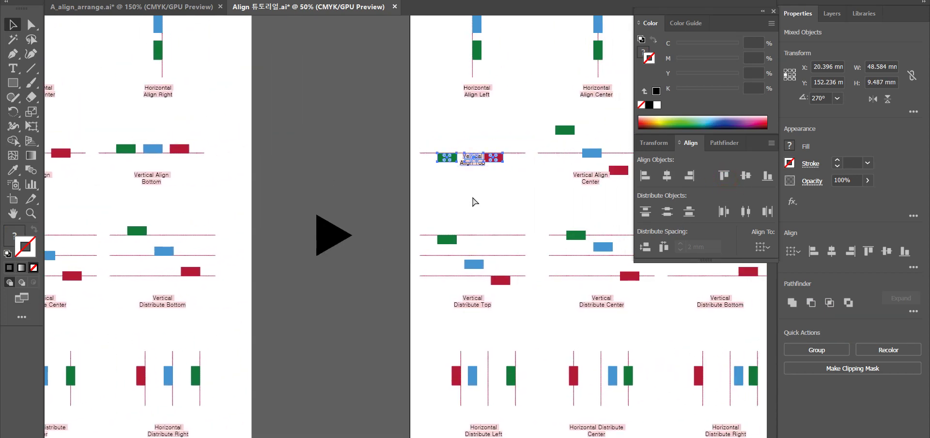
{"action": "key", "text": "ctrl+z"}
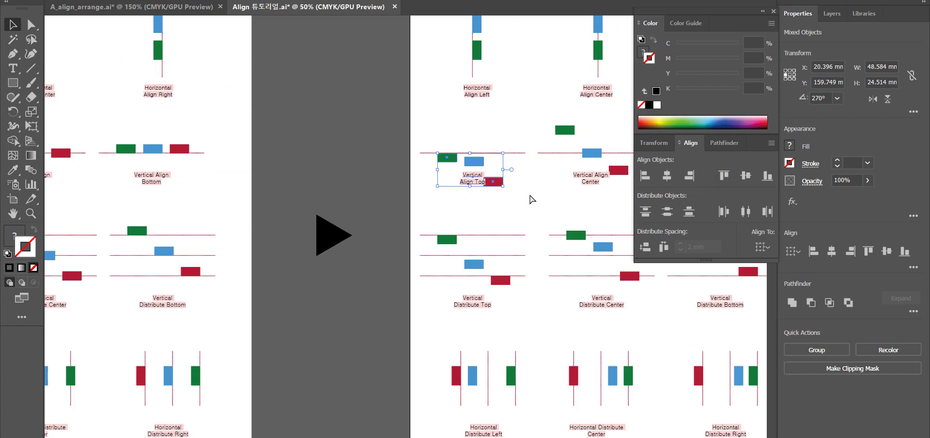
Select only the three Vertical Align Top rectangles, without their label, and align them by their top edges
{"action": "key", "text": "a"}
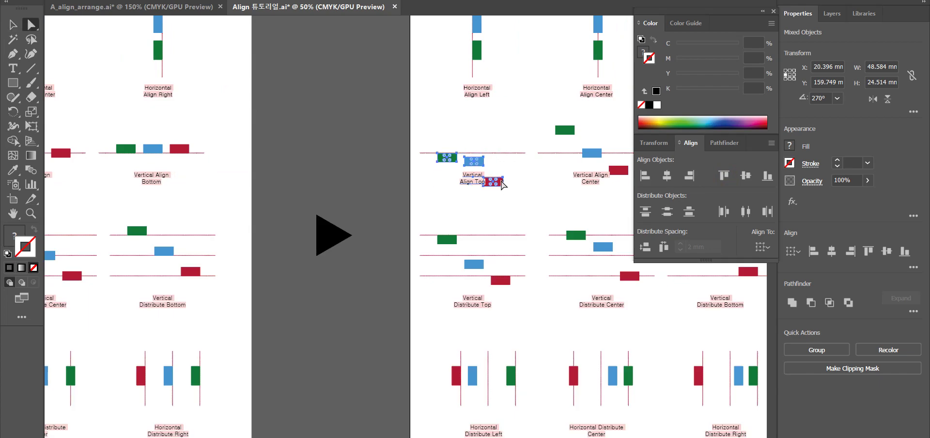
{"action": "left_click", "coordinate": [479, 161], "text": "shift"}
{"action": "left_click", "coordinate": [499, 183], "text": "shift"}
{"action": "left_click", "coordinate": [499, 183]}
{"action": "left_click", "coordinate": [474, 161], "text": "shift"}
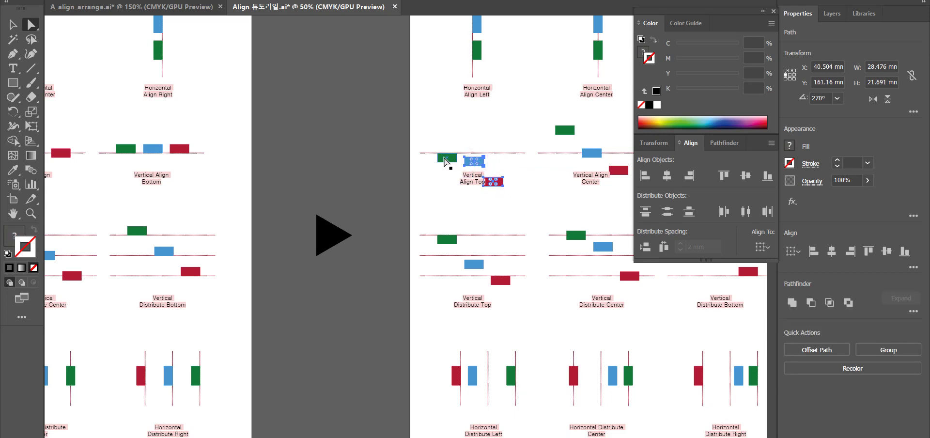
{"action": "left_click", "coordinate": [445, 160], "text": "shift"}
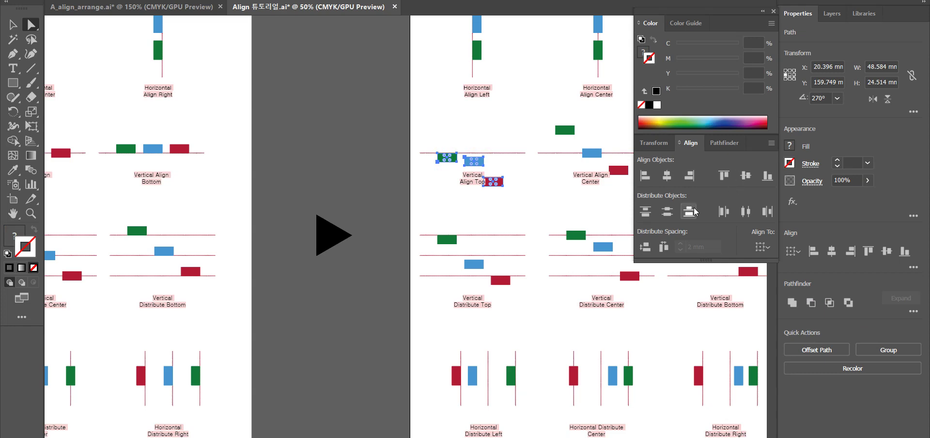
{"action": "left_click", "coordinate": [645, 211]}
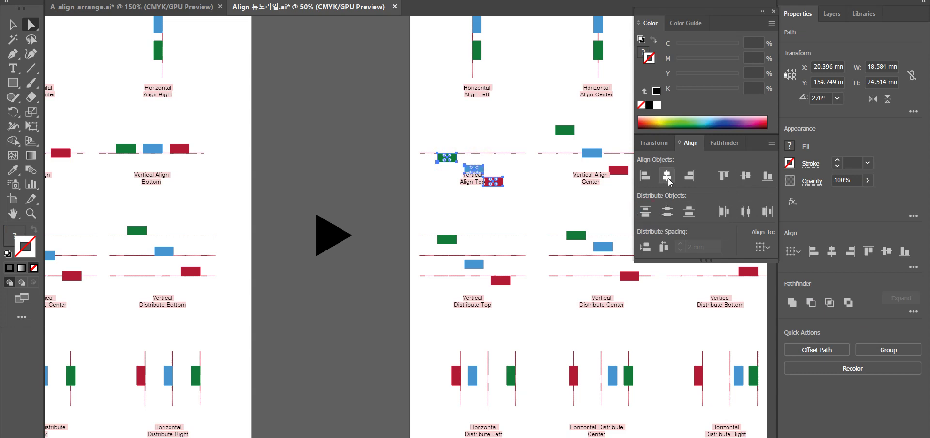
{"action": "left_click", "coordinate": [723, 175]}
Select the green, blue and red rectangles of the Vertical Align Center example and align them by their vertical centers
{"action": "left_click_drag", "start_coordinate": [546, 198], "coordinate": [362, 197]}
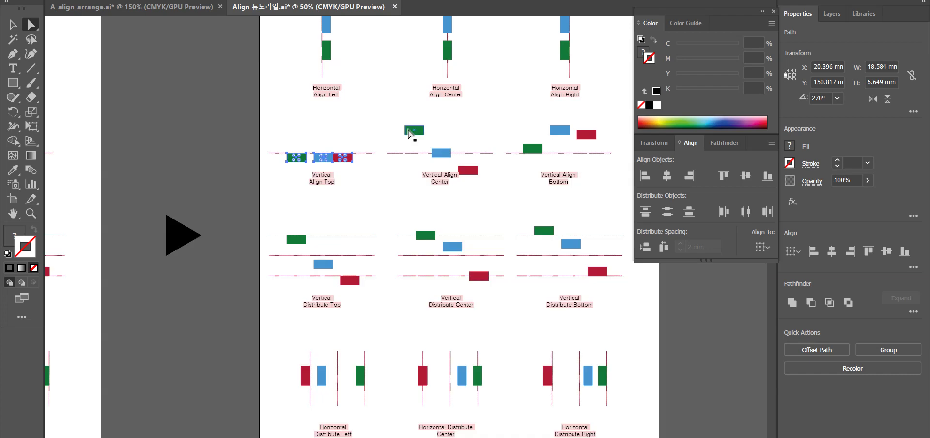
{"action": "left_click", "coordinate": [415, 130]}
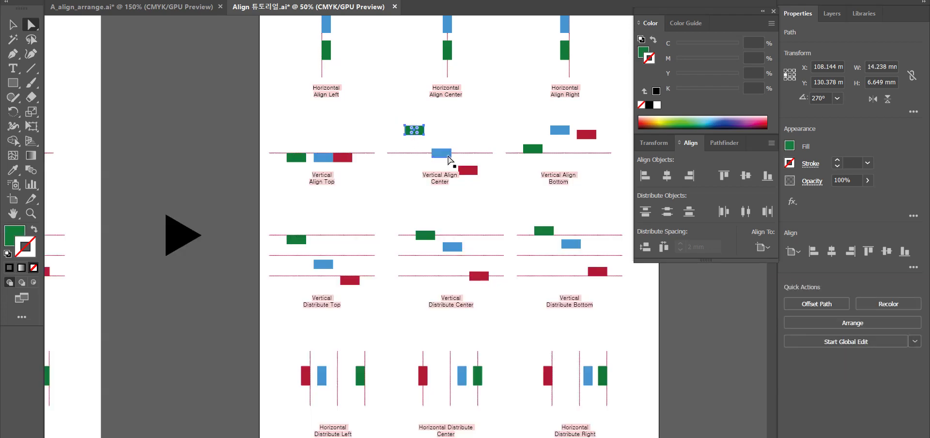
{"action": "left_click", "coordinate": [450, 159], "text": "shift"}
{"action": "left_click", "coordinate": [475, 170], "text": "shift"}
{"action": "left_click", "coordinate": [475, 171], "text": "shift"}
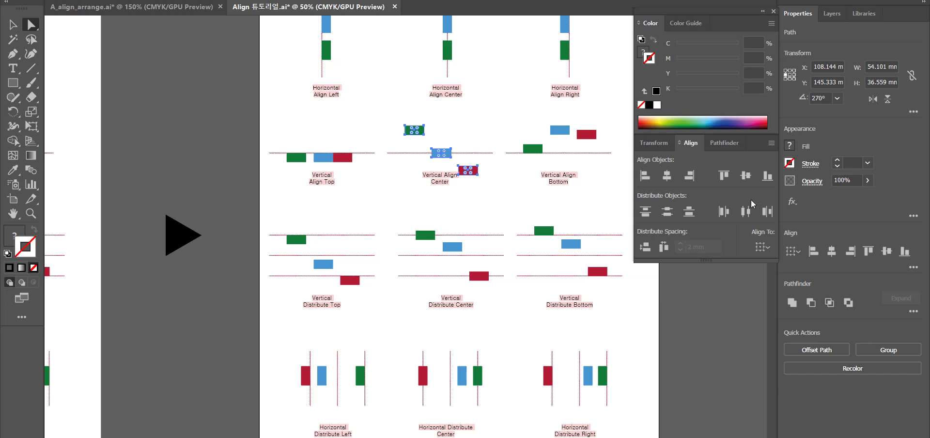
{"action": "left_click", "coordinate": [745, 175]}
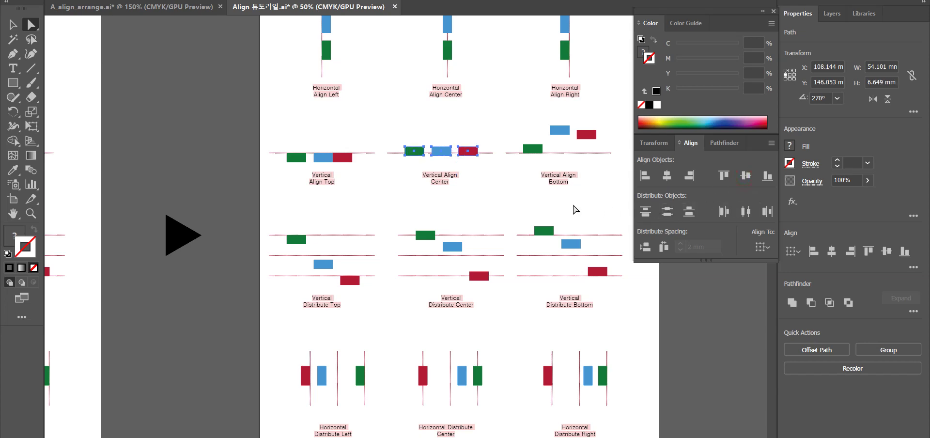
Select the green, blue and red rectangles of the Vertical Align Bottom example and align them by their bottom edges
{"action": "left_click_drag", "start_coordinate": [592, 202], "coordinate": [476, 214]}
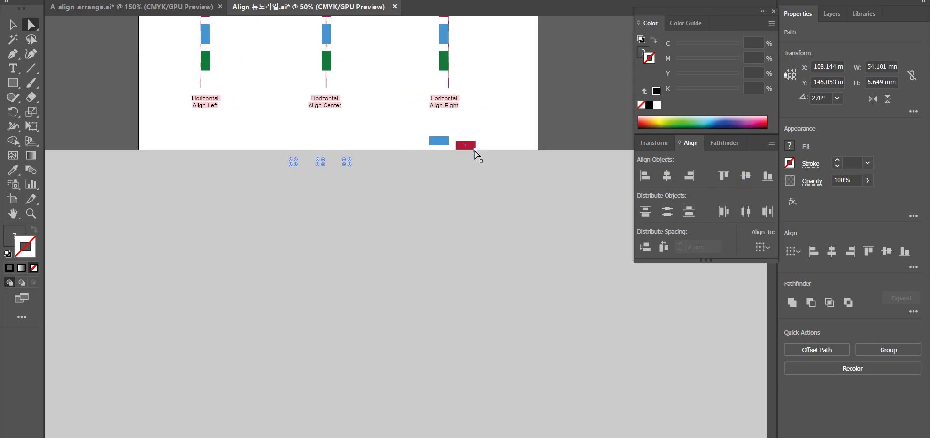
{"action": "left_click", "coordinate": [411, 159]}
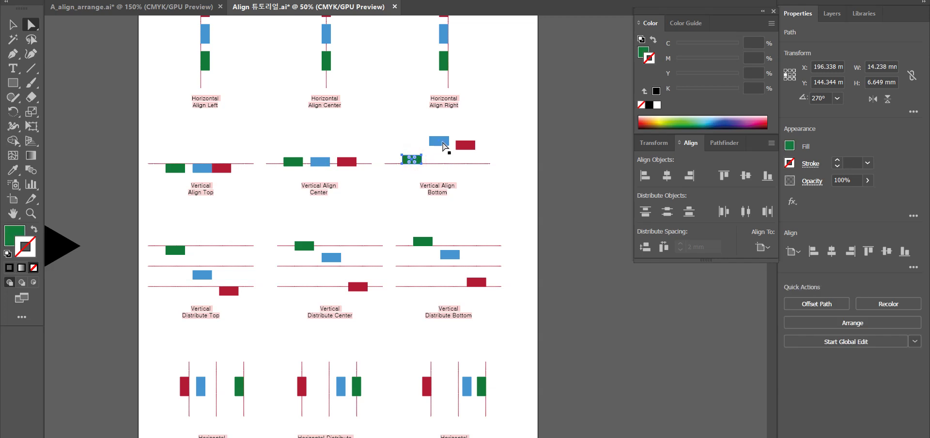
{"action": "left_click", "coordinate": [442, 141], "text": "shift"}
{"action": "left_click", "coordinate": [471, 147], "text": "shift"}
{"action": "left_click", "coordinate": [473, 152], "text": "shift"}
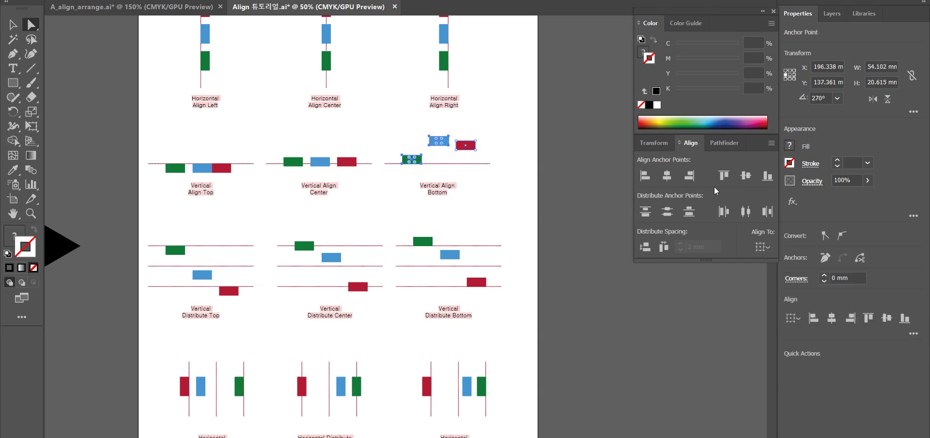
{"action": "left_click", "coordinate": [470, 149], "text": "shift"}
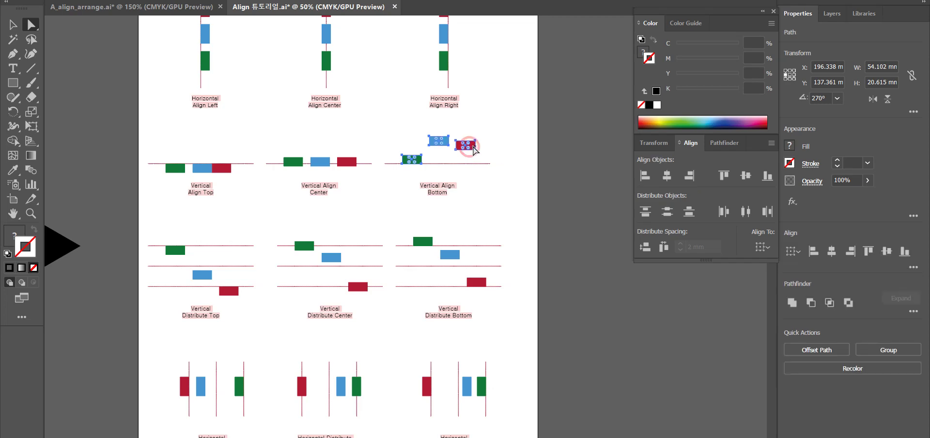
{"action": "left_click", "coordinate": [766, 176]}
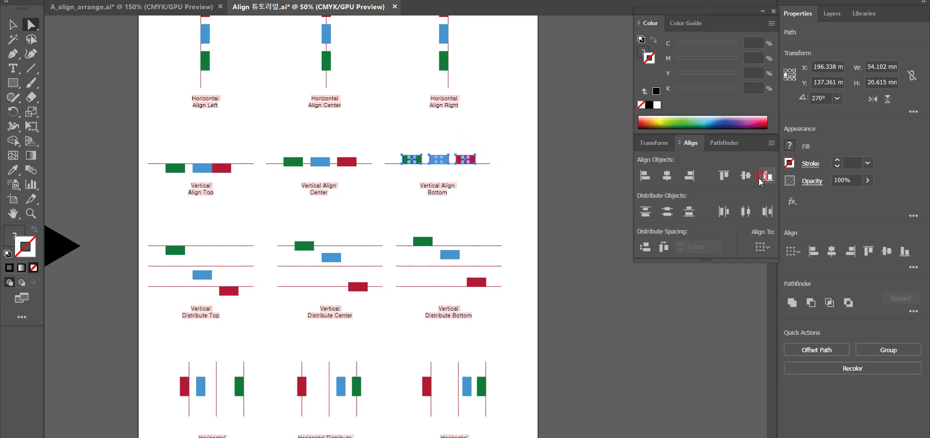
Close the A_align_arrange.ai document, keep Align 튜토리얼.ai open and clear the selection
{"action": "left_click", "coordinate": [562, 216]}
{"action": "left_click_drag", "start_coordinate": [92, 242], "coordinate": [419, 147]}
{"action": "key", "text": "ctrl+Tab"}
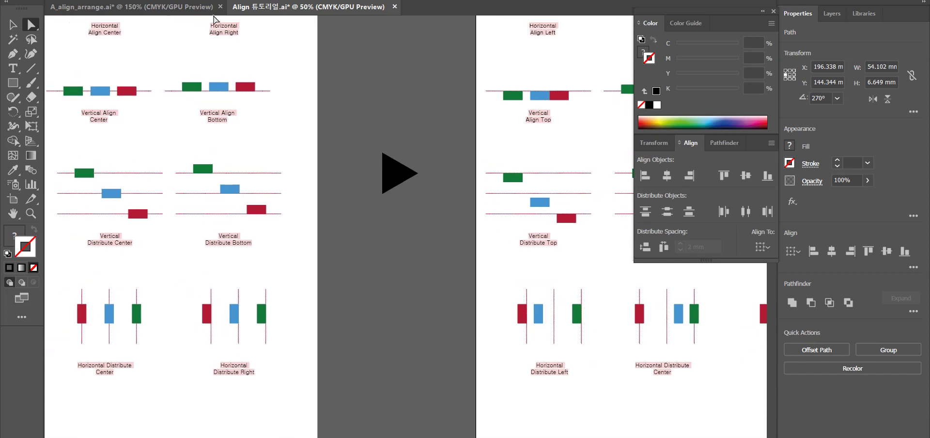
{"action": "left_click", "coordinate": [221, 7]}
{"action": "left_click", "coordinate": [514, 230]}
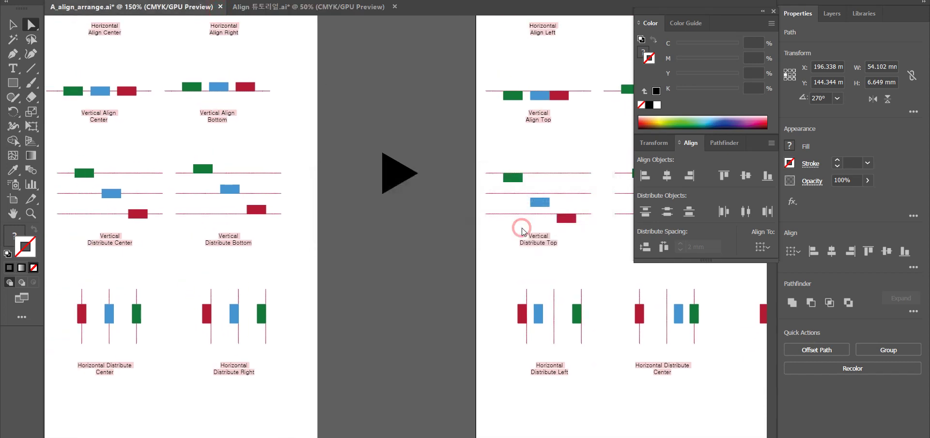
{"action": "left_click", "coordinate": [380, 274]}
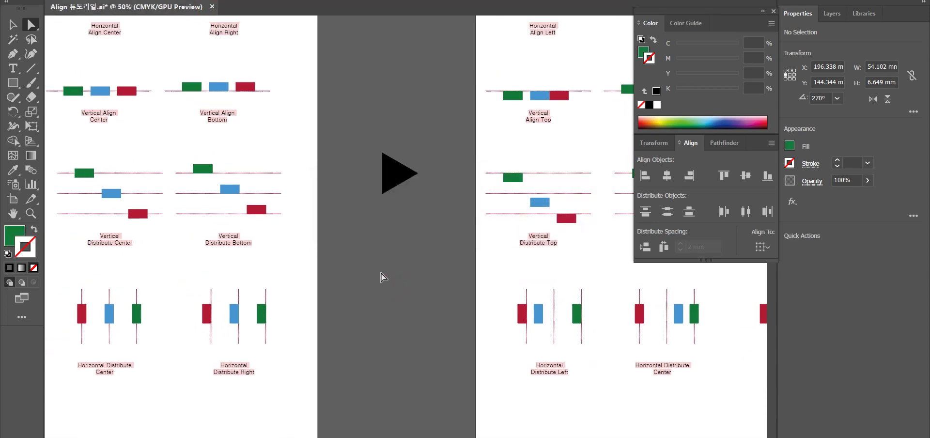
Select the three Vertical Distribute Top rectangles without their lines or label and distribute them vertically by their top edges
{"action": "left_click_drag", "start_coordinate": [381, 274], "coordinate": [306, 255]}
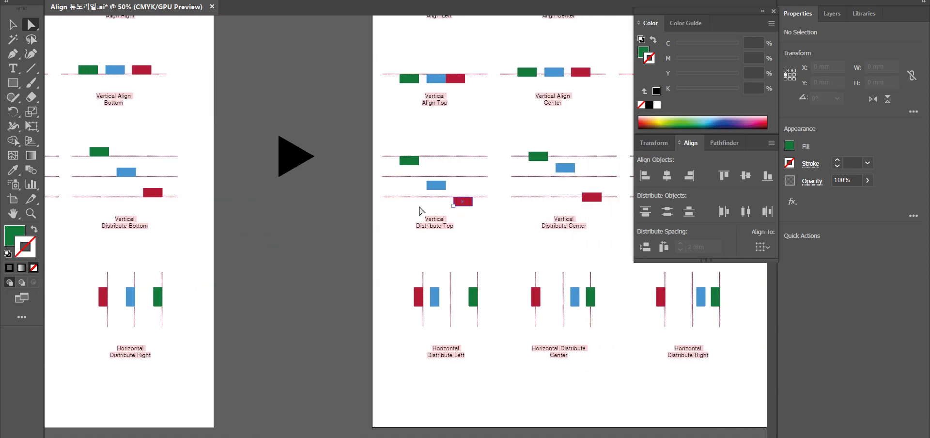
{"action": "left_click_drag", "start_coordinate": [305, 218], "coordinate": [392, 221]}
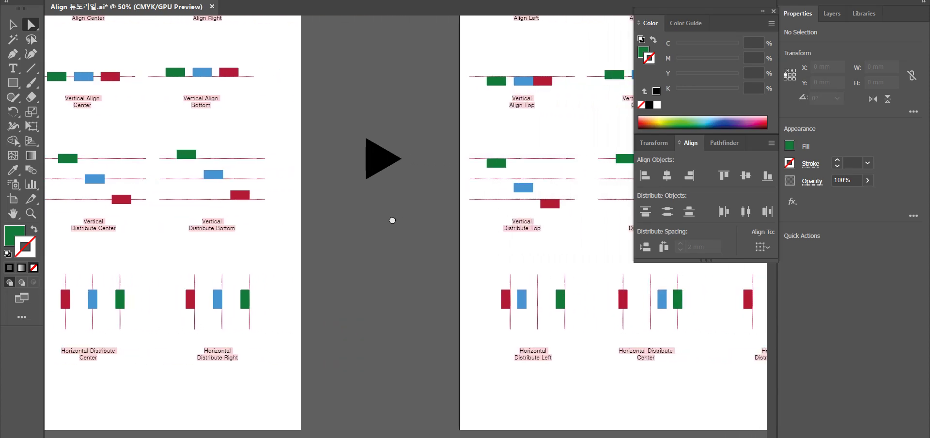
{"action": "left_click_drag", "start_coordinate": [567, 215], "coordinate": [511, 189]}
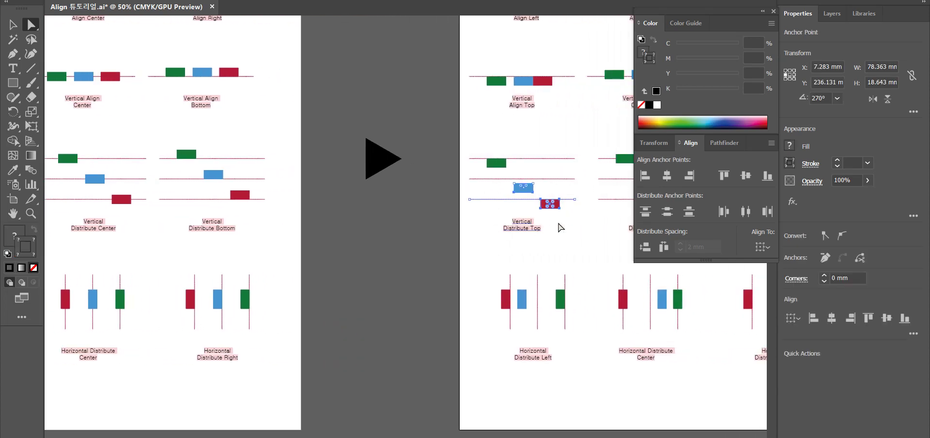
{"action": "left_click", "coordinate": [564, 211]}
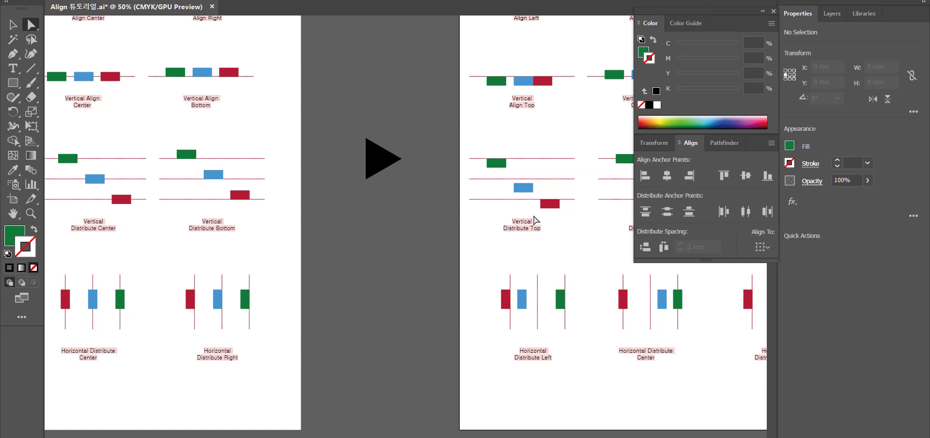
{"action": "left_click", "coordinate": [548, 210]}
{"action": "left_click", "coordinate": [523, 188], "text": "shift"}
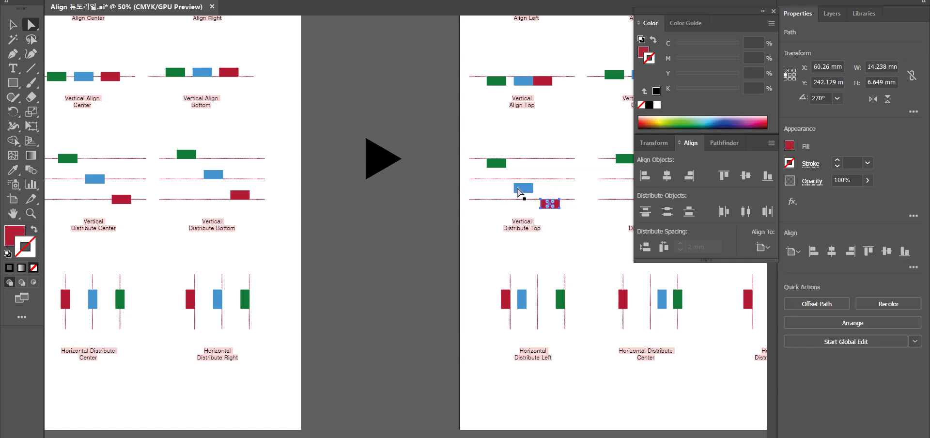
{"action": "left_click", "coordinate": [493, 163], "text": "shift"}
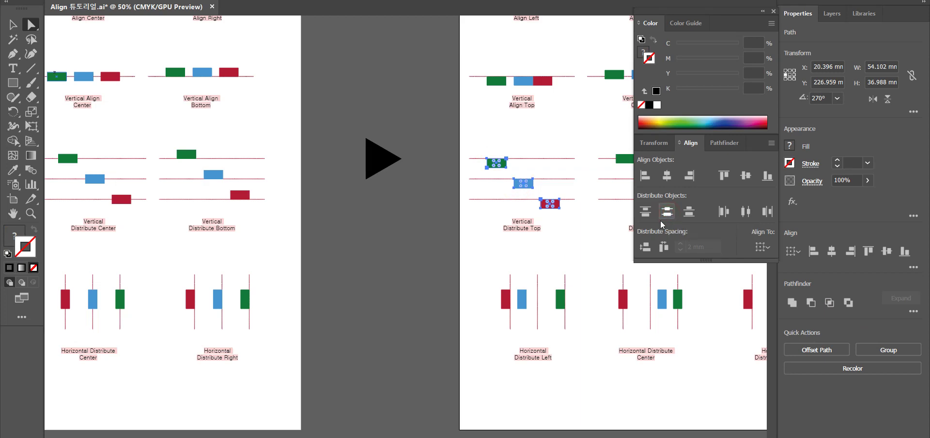
Select the three Vertical Distribute Center rectangles and distribute them by their vertical centers
{"action": "left_click_drag", "start_coordinate": [567, 257], "coordinate": [559, 258]}
{"action": "scroll", "coordinate": [559, 257], "scroll_direction": "right", "scroll_amount": 5}
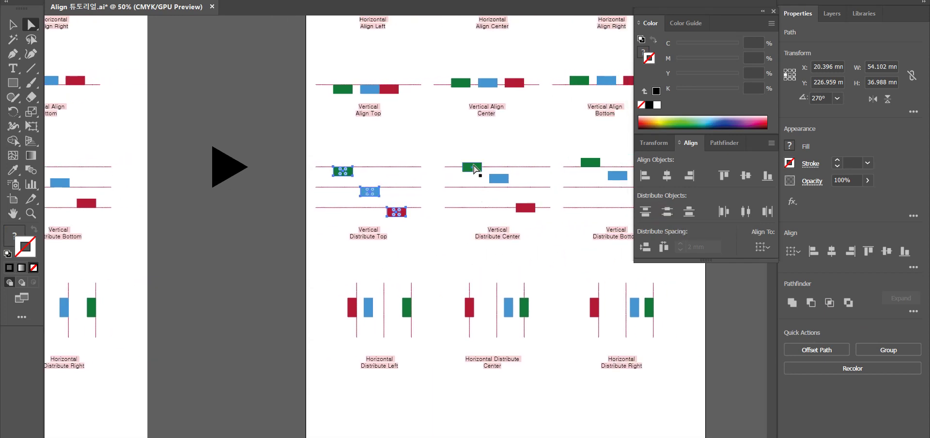
{"action": "left_click", "coordinate": [474, 168]}
{"action": "left_click", "coordinate": [503, 179], "text": "shift"}
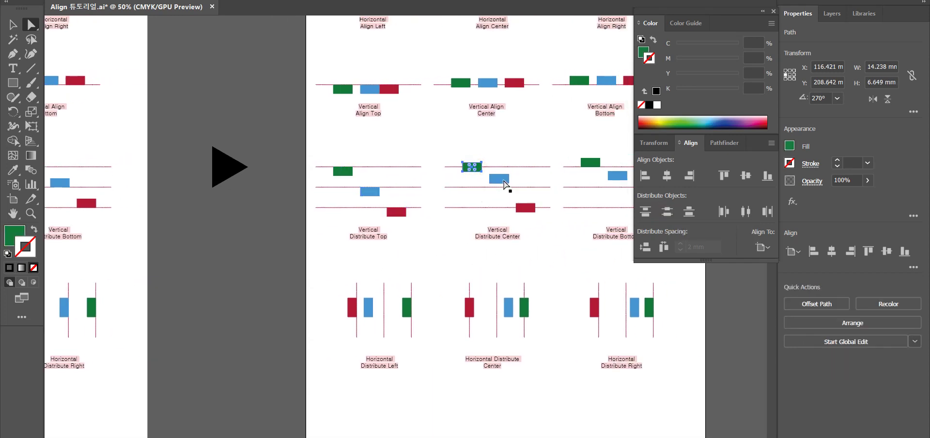
{"action": "left_click", "coordinate": [528, 208], "text": "shift"}
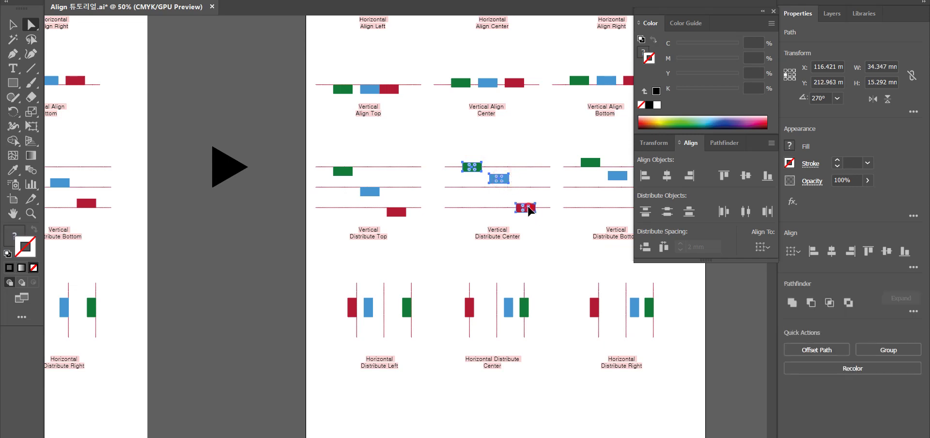
{"action": "left_click", "coordinate": [666, 211]}
{"action": "left_click_drag", "start_coordinate": [552, 255], "coordinate": [407, 270]}
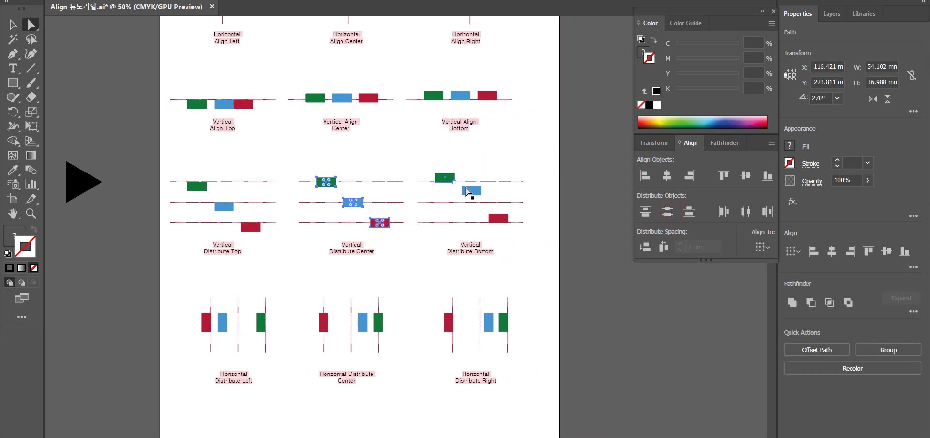
Select the three Vertical Distribute Bottom rectangles and distribute them vertically by their bottom edges
{"action": "left_click", "coordinate": [446, 182], "text": "shift"}
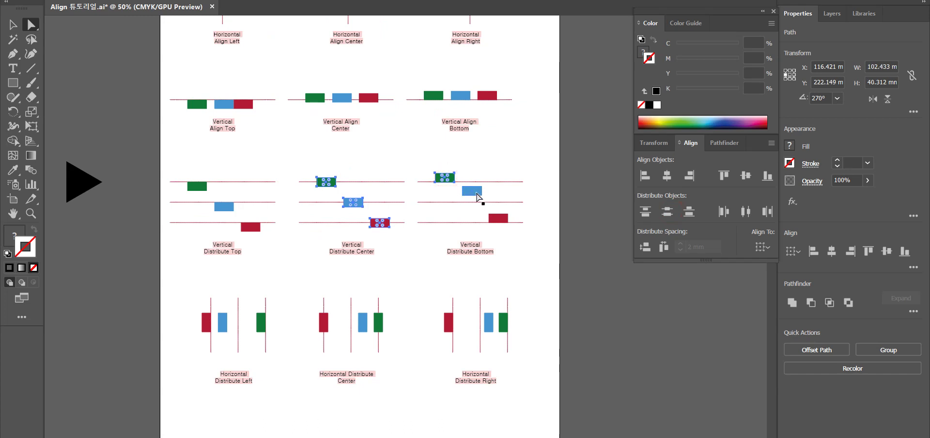
{"action": "left_click", "coordinate": [569, 205]}
{"action": "left_click", "coordinate": [445, 178]}
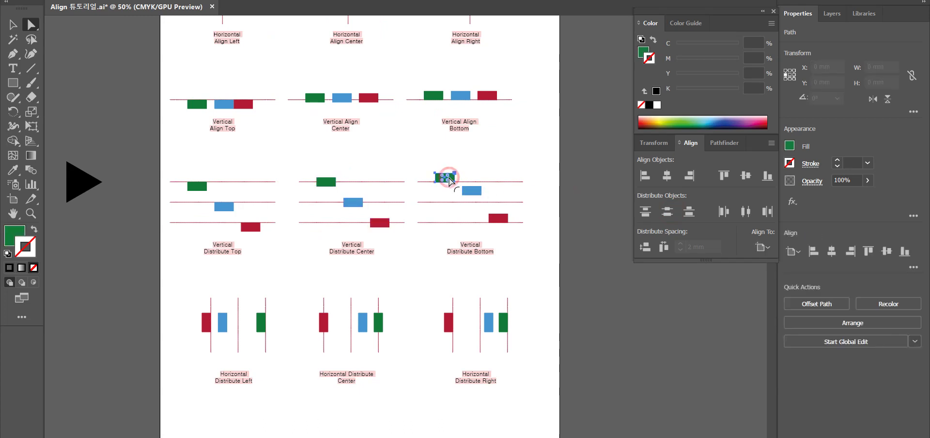
{"action": "left_click", "coordinate": [476, 192], "text": "shift"}
{"action": "left_click", "coordinate": [501, 219], "text": "shift"}
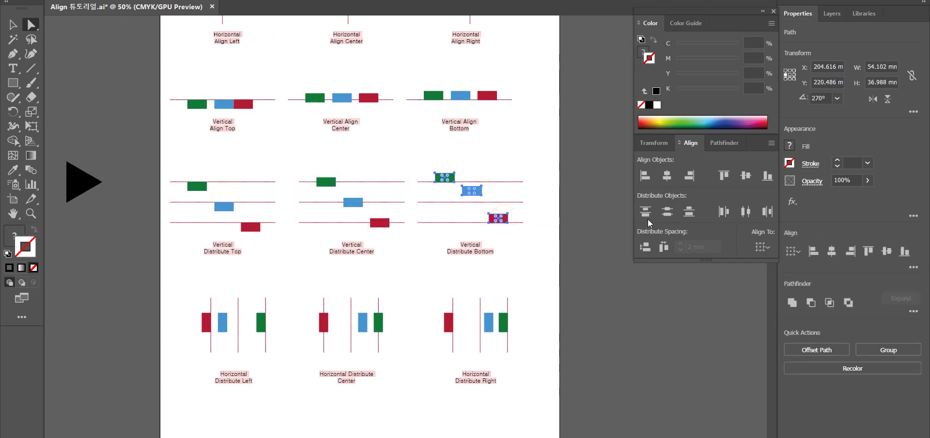
{"action": "left_click", "coordinate": [689, 212]}
{"action": "left_click", "coordinate": [564, 260]}
Select the red, blue and green Horizontal Distribute Left rectangles on the second artboard and distribute them horizontally by their right edges
{"action": "scroll", "coordinate": [172, 288], "scroll_direction": "right", "scroll_amount": 5}
{"action": "scroll", "coordinate": [172, 288], "scroll_direction": "down", "scroll_amount": 3}
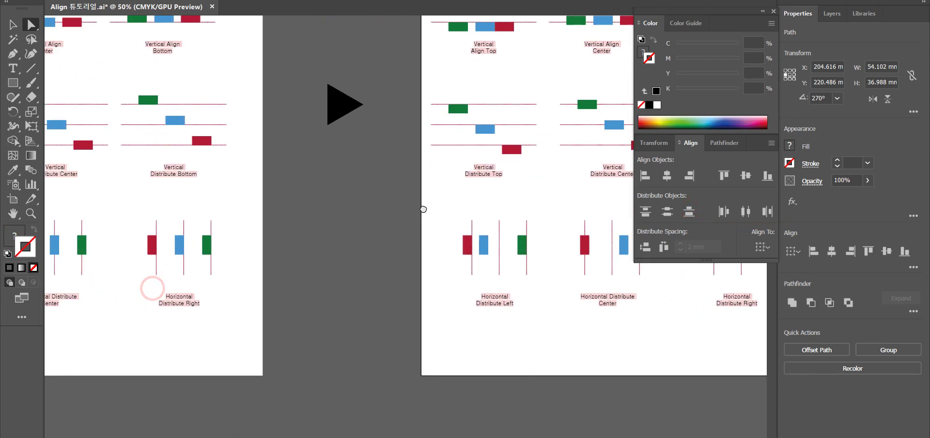
{"action": "scroll", "coordinate": [597, 225], "scroll_direction": "right", "scroll_amount": 5}
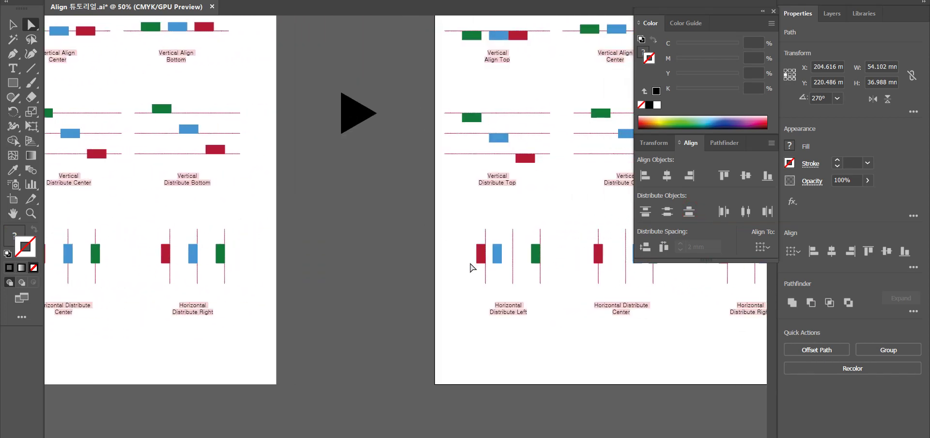
{"action": "scroll", "coordinate": [349, 244], "scroll_direction": "right", "scroll_amount": 4}
{"action": "scroll", "coordinate": [344, 241], "scroll_direction": "down", "scroll_amount": 2}
{"action": "left_click", "coordinate": [355, 220]}
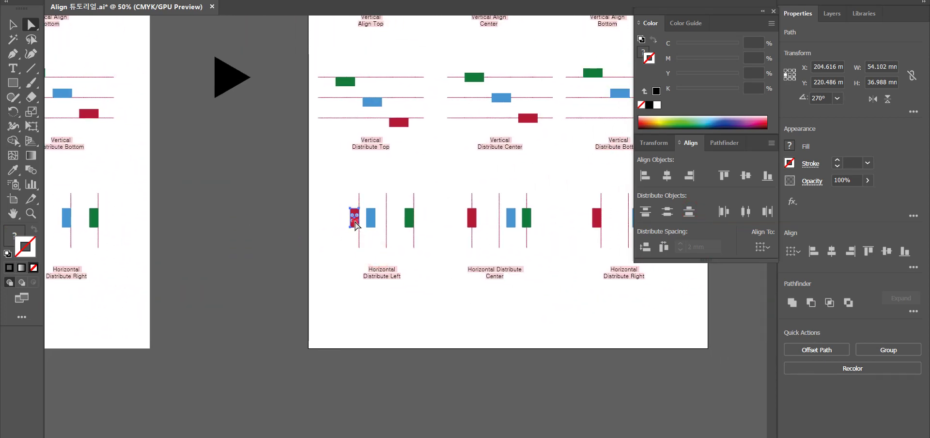
{"action": "left_click", "coordinate": [372, 223], "text": "shift"}
{"action": "left_click", "coordinate": [410, 222], "text": "shift"}
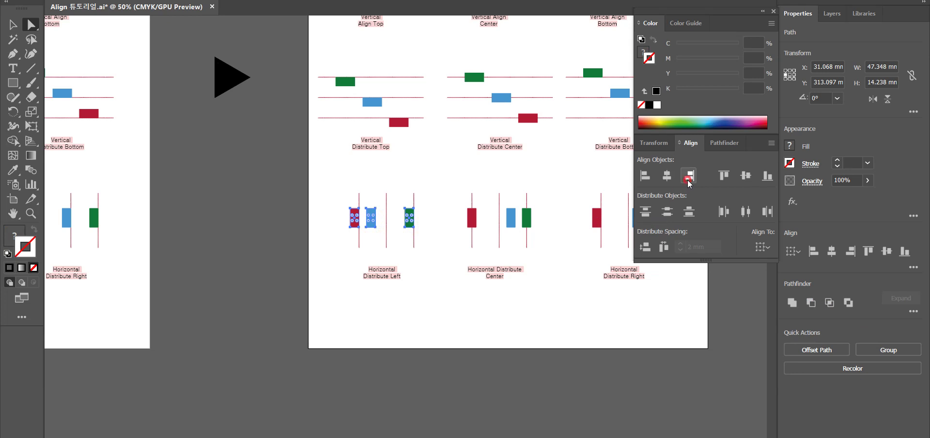
{"action": "left_click", "coordinate": [687, 178]}
{"action": "key", "text": "ctrl+z"}
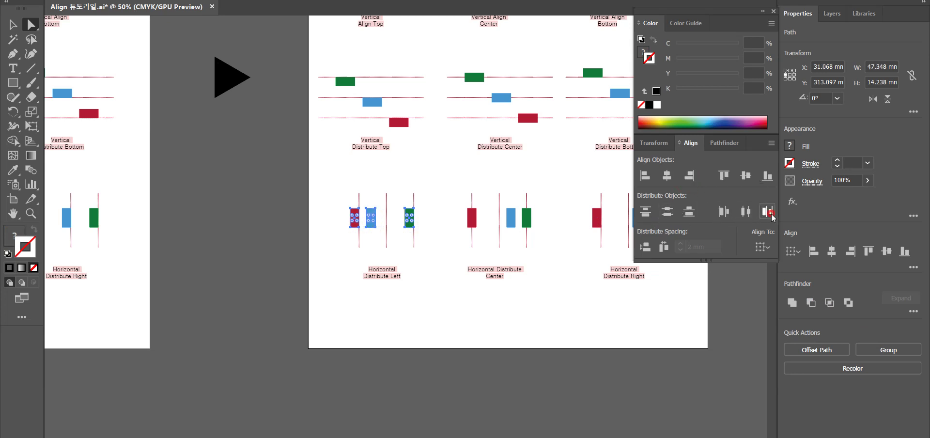
Select the three Horizontal Distribute Center rectangles and distribute them by their horizontal centers
{"action": "left_click_drag", "start_coordinate": [504, 274], "coordinate": [436, 284]}
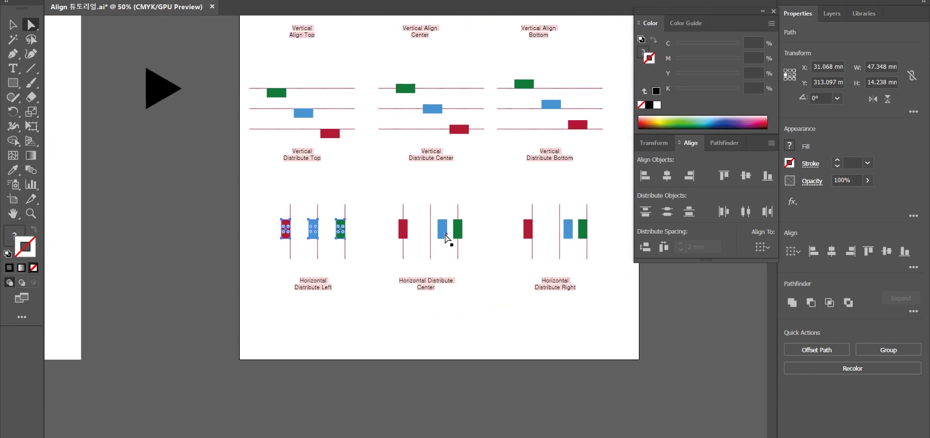
{"action": "left_click", "coordinate": [402, 233]}
{"action": "left_click", "coordinate": [442, 235], "text": "shift"}
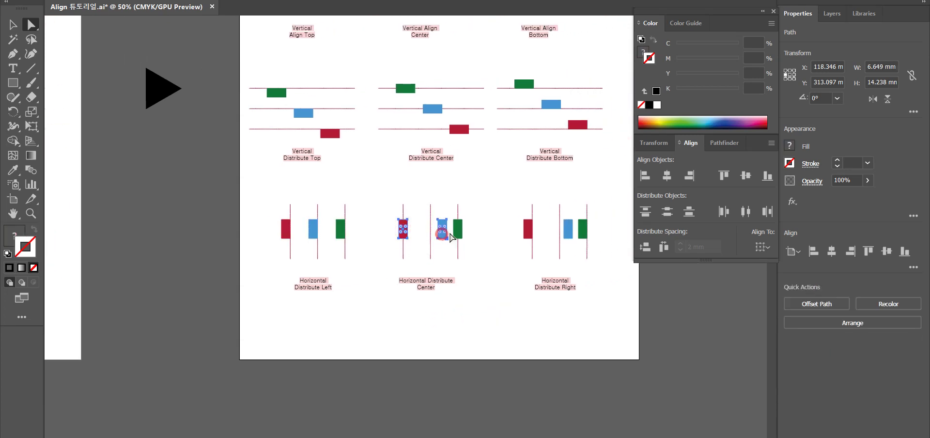
{"action": "left_click", "coordinate": [458, 231], "text": "shift"}
{"action": "left_click", "coordinate": [745, 211]}
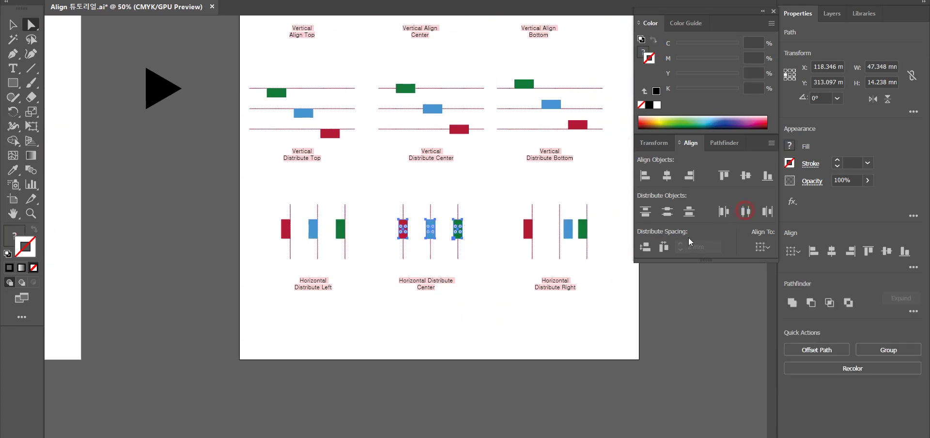
Select the three Horizontal Distribute Right rectangles and distribute them horizontally by their right edges
{"action": "left_click", "coordinate": [528, 235]}
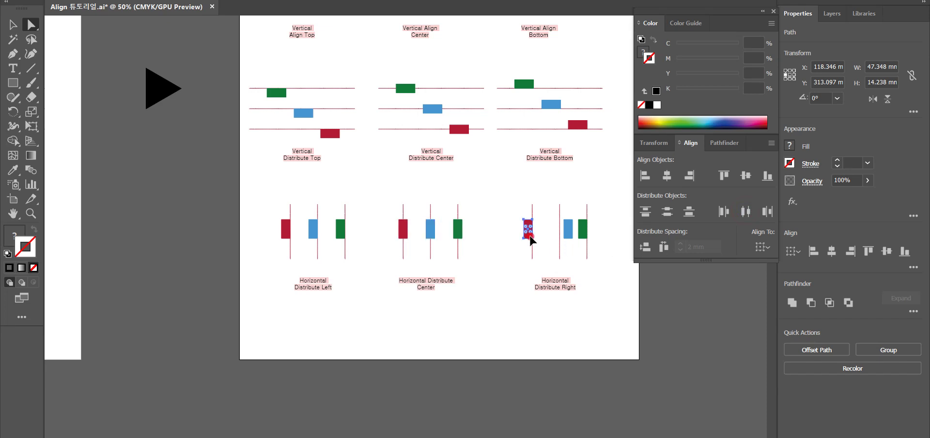
{"action": "left_click", "coordinate": [568, 230], "text": "shift"}
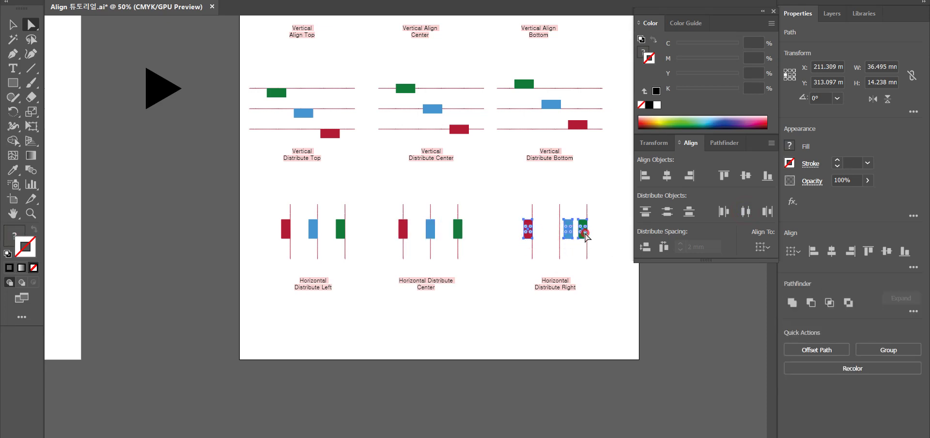
{"action": "left_click", "coordinate": [582, 229], "text": "shift"}
{"action": "left_click_drag", "start_coordinate": [121, 242], "coordinate": [159, 249]}
{"action": "left_click", "coordinate": [767, 211]}
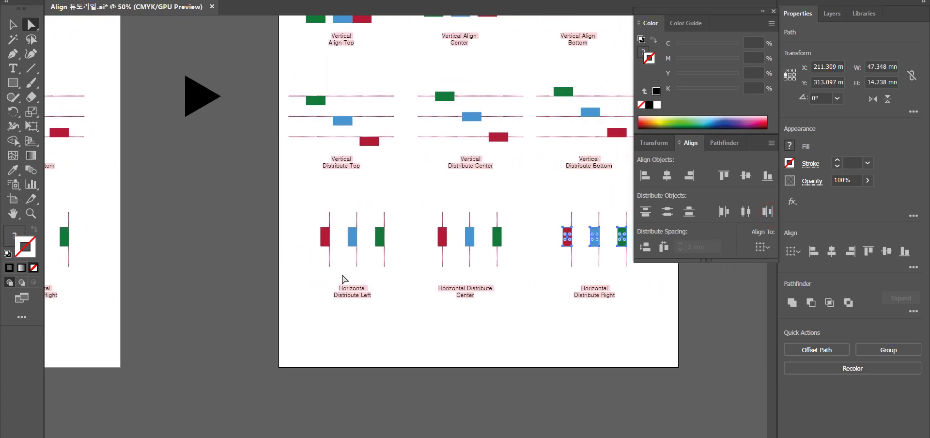
{"action": "left_click_drag", "start_coordinate": [258, 261], "coordinate": [414, 260]}
{"action": "key", "text": "v"}
{"action": "left_click", "coordinate": [201, 266]}
{"action": "scroll", "coordinate": [498, 269], "scroll_direction": "right", "scroll_amount": 5}
Open Align_포스터.ai from the Lesson4 folder and close Align 튜토리얼.ai without saving its changes
{"action": "key", "text": "ctrl+o"}
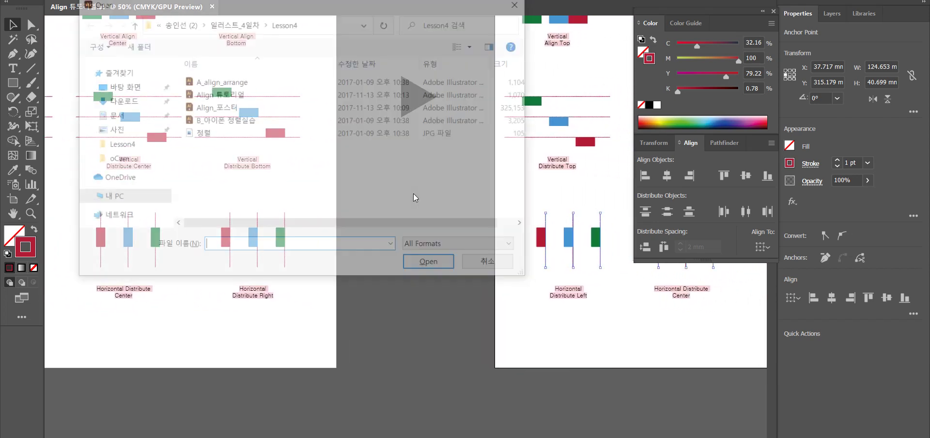
{"action": "double_click", "coordinate": [281, 107]}
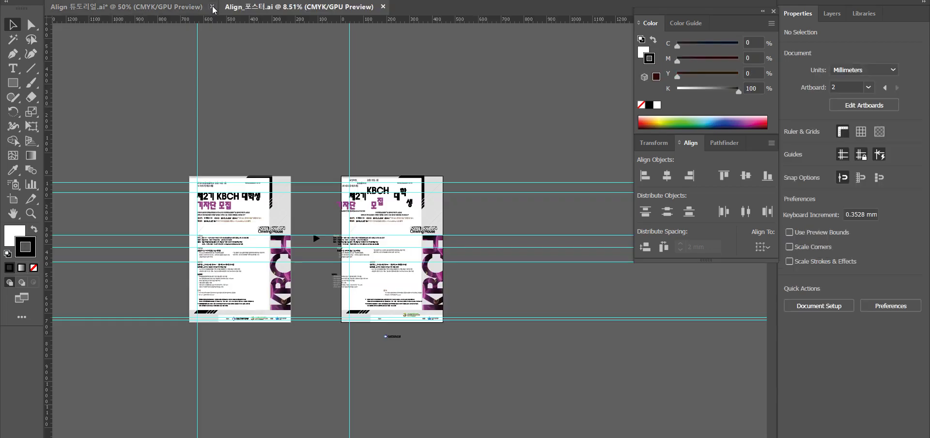
{"action": "left_click", "coordinate": [213, 9]}
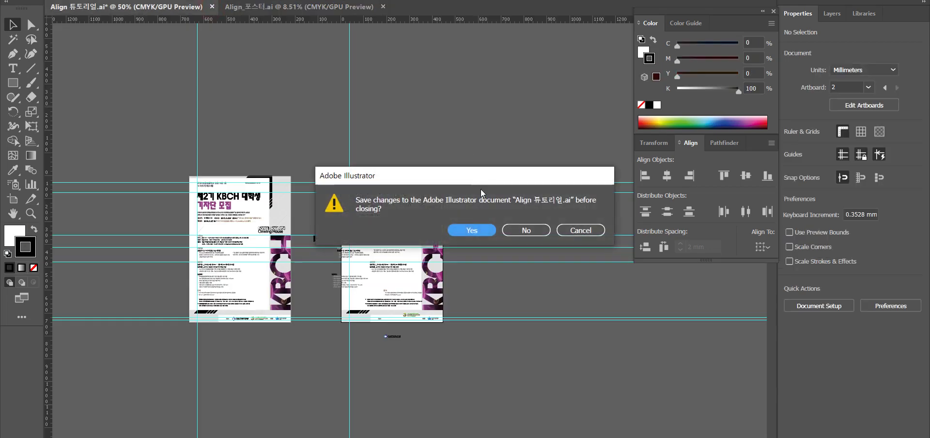
{"action": "left_click", "coordinate": [535, 229]}
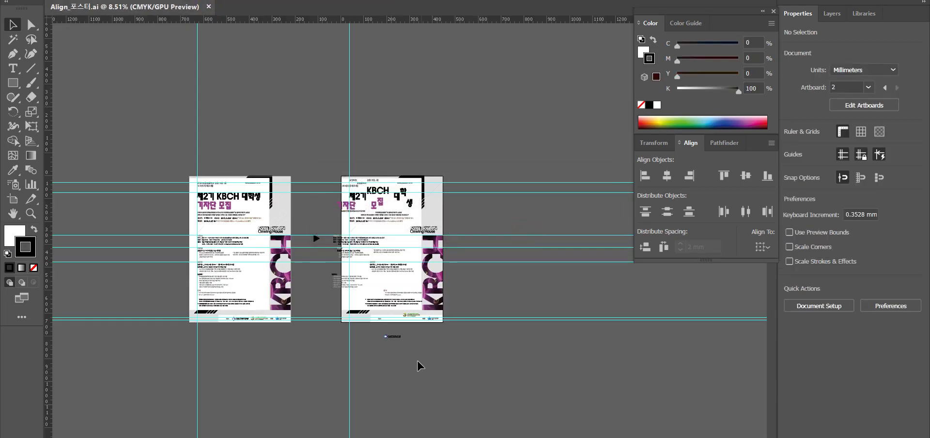
Open B_아이폰 정렬실습.ai from the Lesson4 folder and close Align_포스터.ai
{"action": "key", "text": "ctrl+o"}
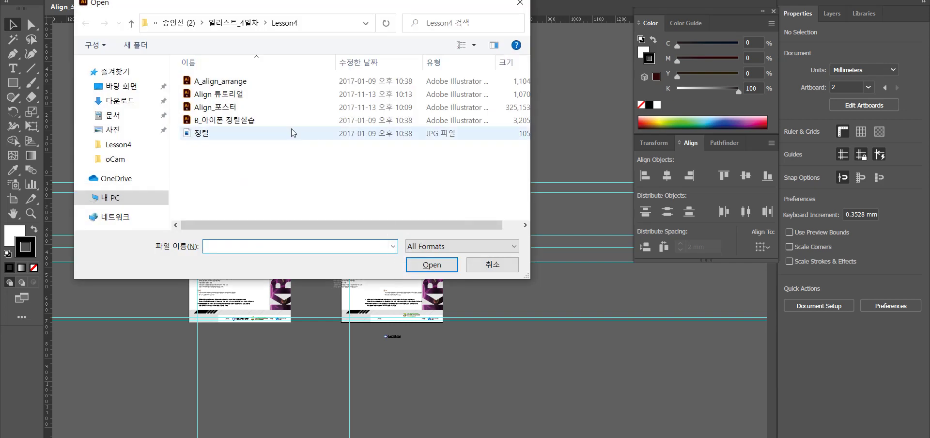
{"action": "left_click", "coordinate": [279, 122]}
{"action": "double_click", "coordinate": [279, 124]}
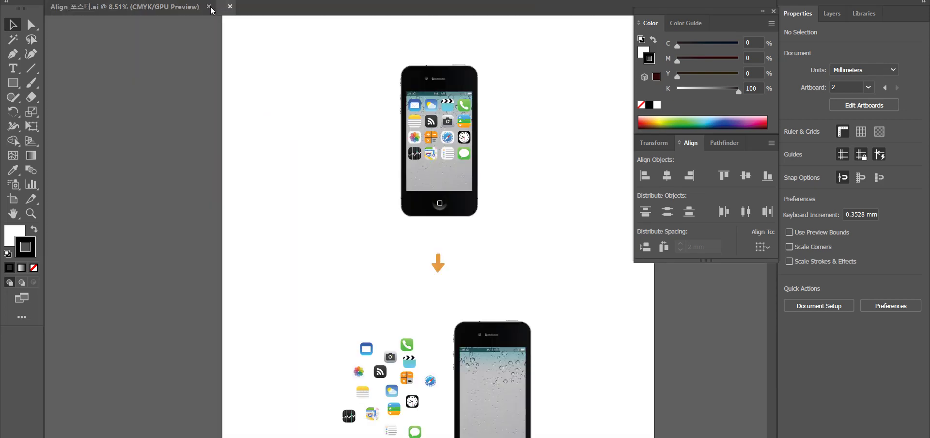
{"action": "left_click", "coordinate": [209, 7]}
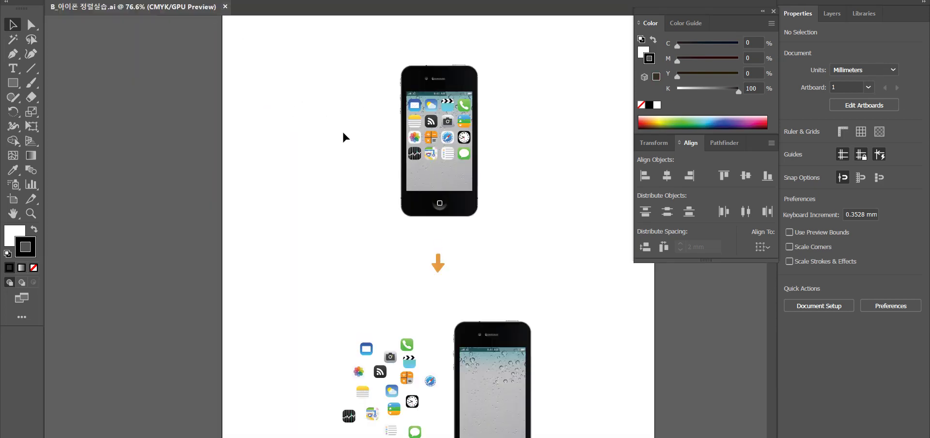
Select the mail, camera, phone and clapperboard icons, move them up beneath the orange arrow and align their vertical centers
{"action": "left_click_drag", "start_coordinate": [343, 232], "coordinate": [261, 175]}
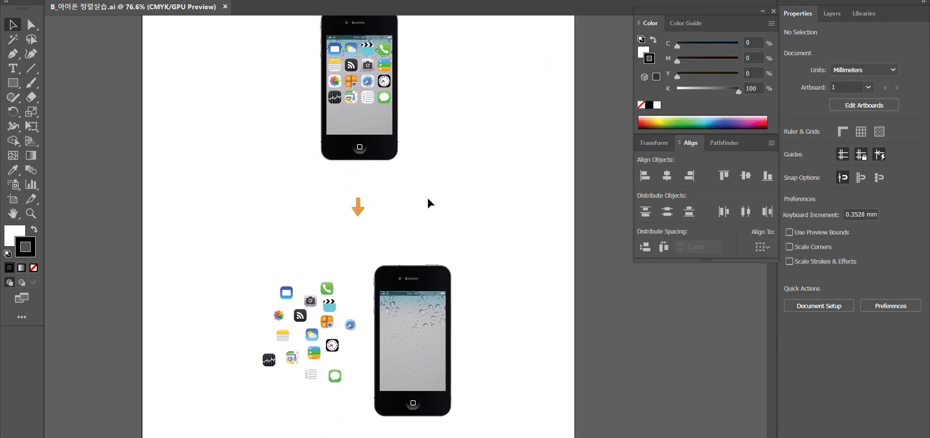
{"action": "key", "text": "ctrl+plus"}
{"action": "key", "text": "ctrl+plus"}
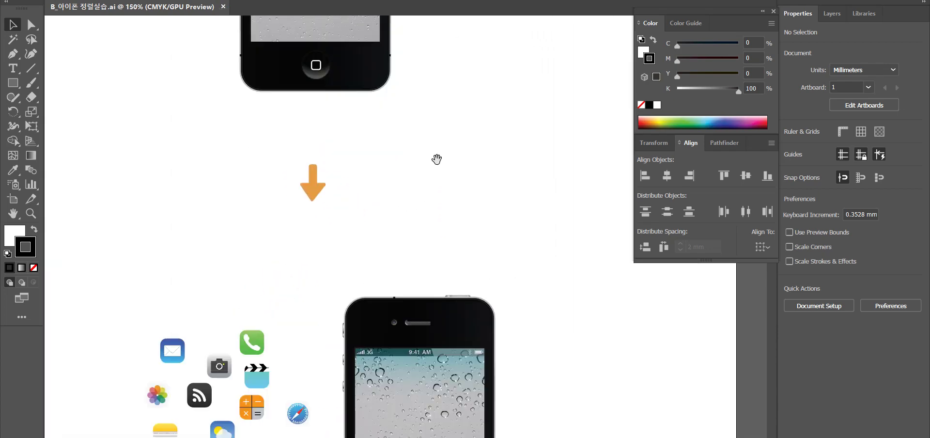
{"action": "left_click_drag", "start_coordinate": [531, 372], "coordinate": [484, 166]}
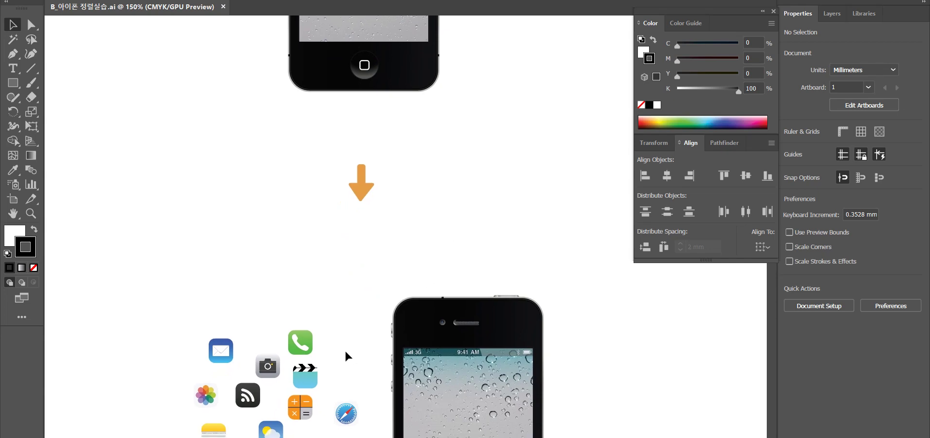
{"action": "left_click_drag", "start_coordinate": [180, 309], "coordinate": [328, 388]}
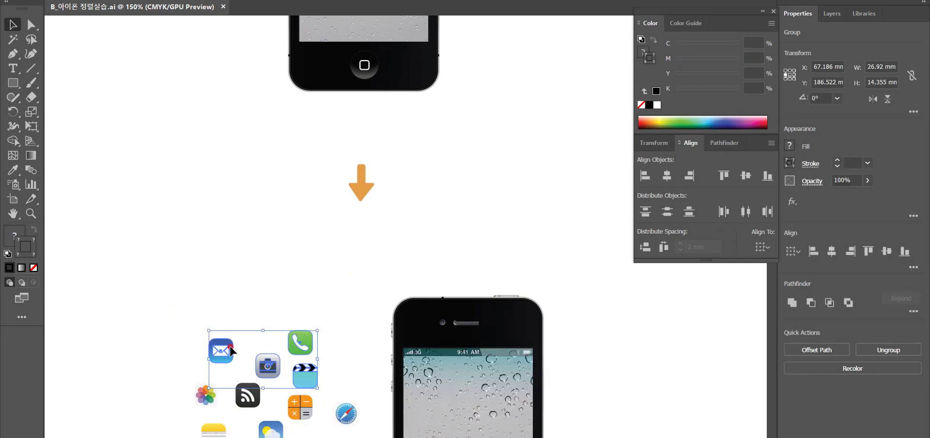
{"action": "left_click_drag", "start_coordinate": [231, 349], "coordinate": [243, 242]}
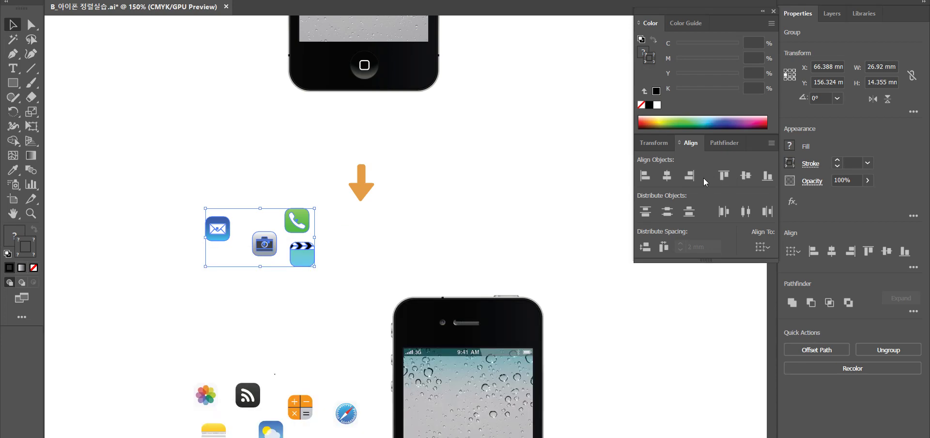
{"action": "left_click", "coordinate": [746, 175]}
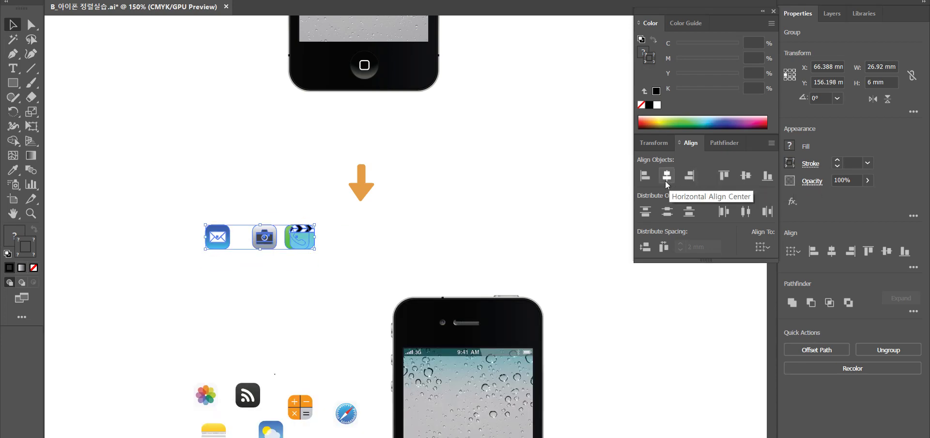
Align to the camera icon as key object and distribute the four icons horizontally with 2 mm spacing
{"action": "left_click", "coordinate": [752, 246]}
{"action": "left_click", "coordinate": [763, 272]}
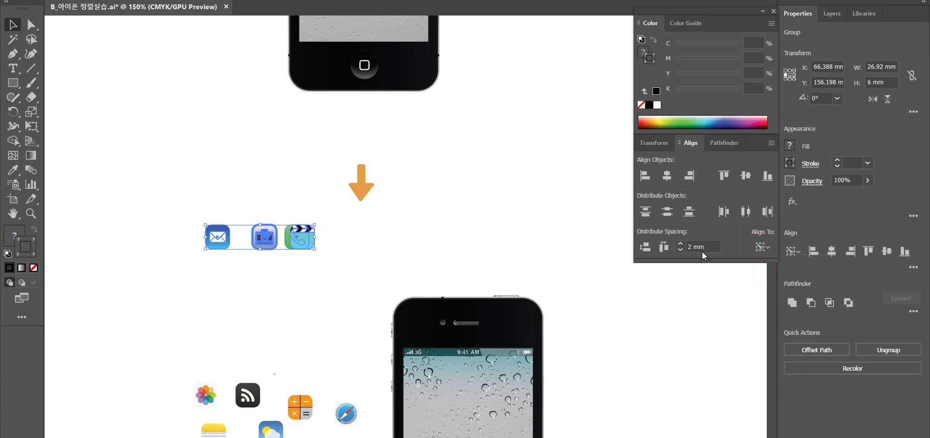
{"action": "left_click", "coordinate": [664, 246]}
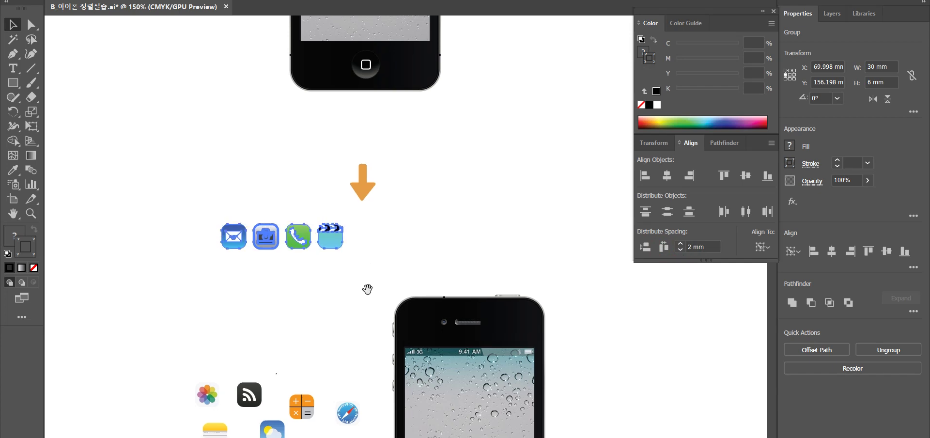
Select the flower-shaped photos, RSS, notes and weather icons and align their vertical centers
{"action": "left_click_drag", "start_coordinate": [367, 291], "coordinate": [417, 233]}
{"action": "key", "text": "a"}
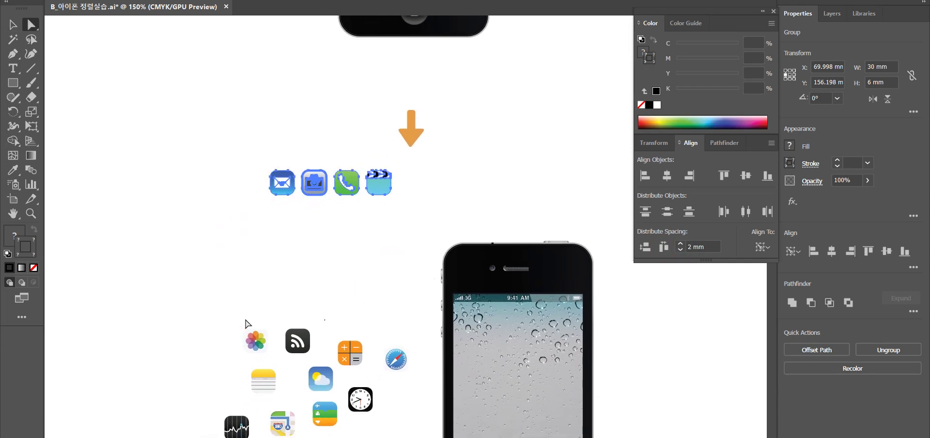
{"action": "key", "text": "v"}
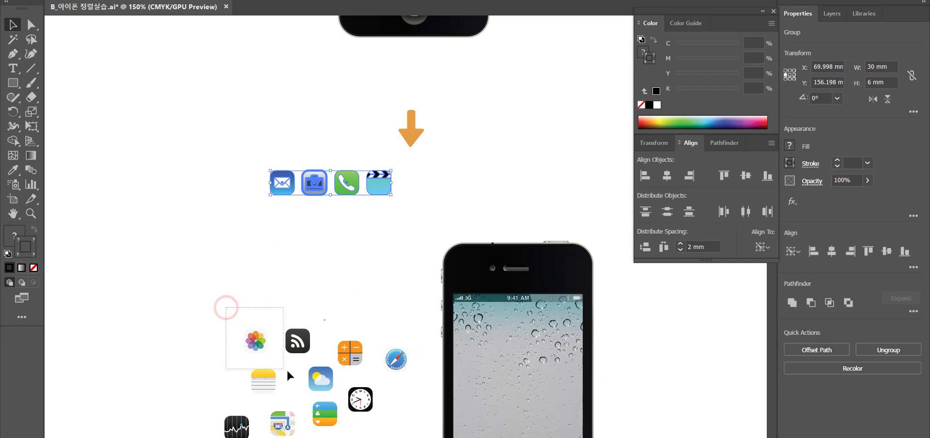
{"action": "left_click_drag", "start_coordinate": [287, 368], "coordinate": [320, 381]}
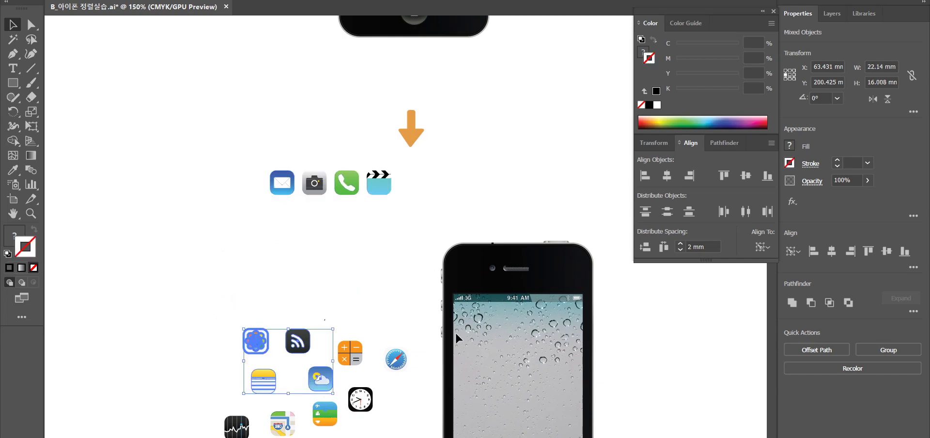
{"action": "left_click", "coordinate": [745, 176]}
Use the photos icon as key object and distribute the second row of icons horizontally with 2 mm spacing
{"action": "left_click", "coordinate": [761, 246]}
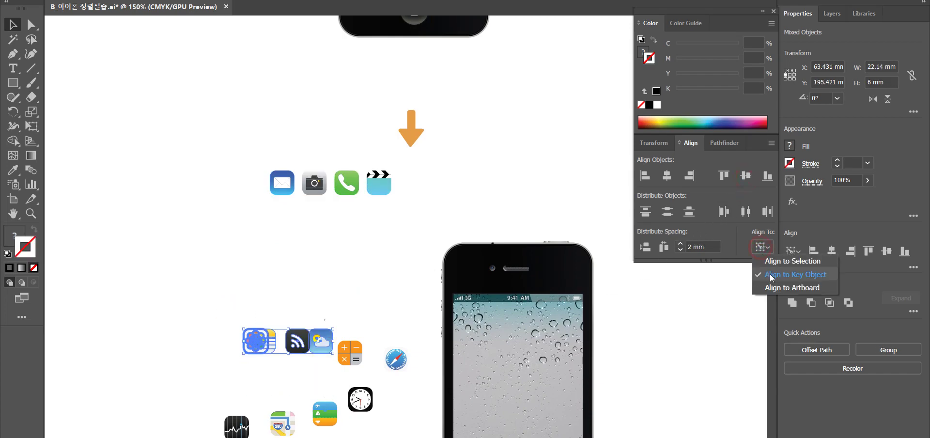
{"action": "left_click", "coordinate": [768, 270]}
{"action": "left_click", "coordinate": [664, 248]}
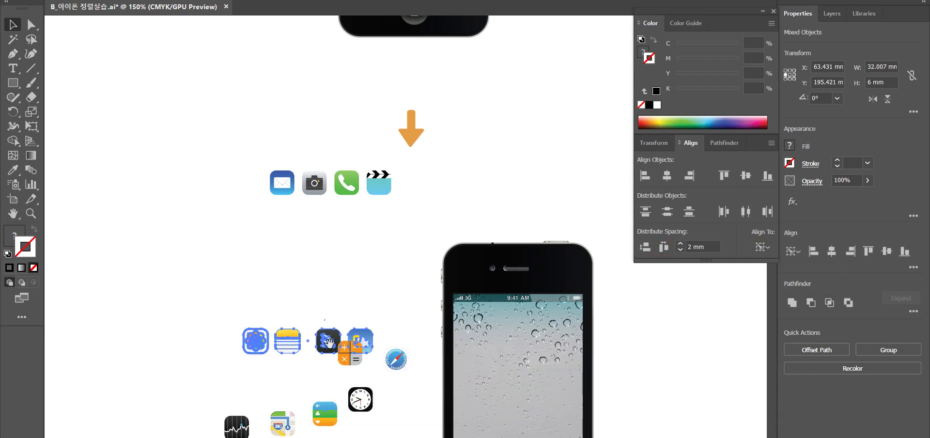
Move the photos, notes, RSS and weather icons to an empty area and enlarge them in outline view to about 56.6 × 22.3 mm
{"action": "left_click_drag", "start_coordinate": [330, 341], "coordinate": [350, 273]}
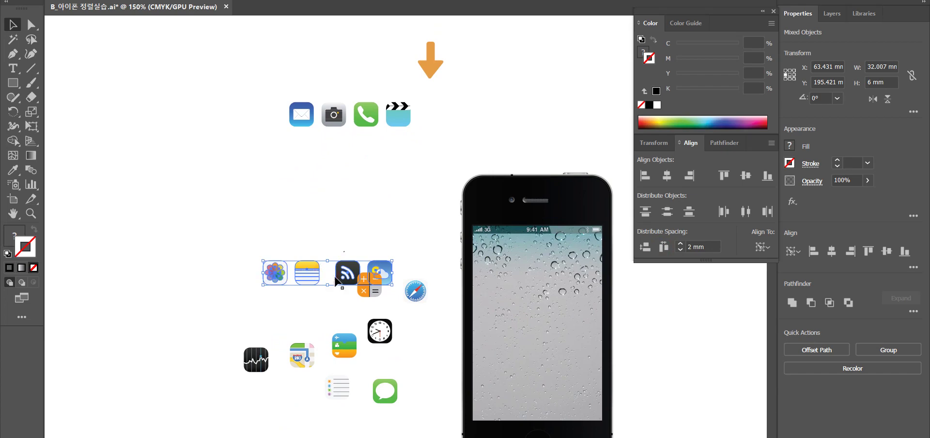
{"action": "left_click_drag", "start_coordinate": [310, 276], "coordinate": [236, 209]}
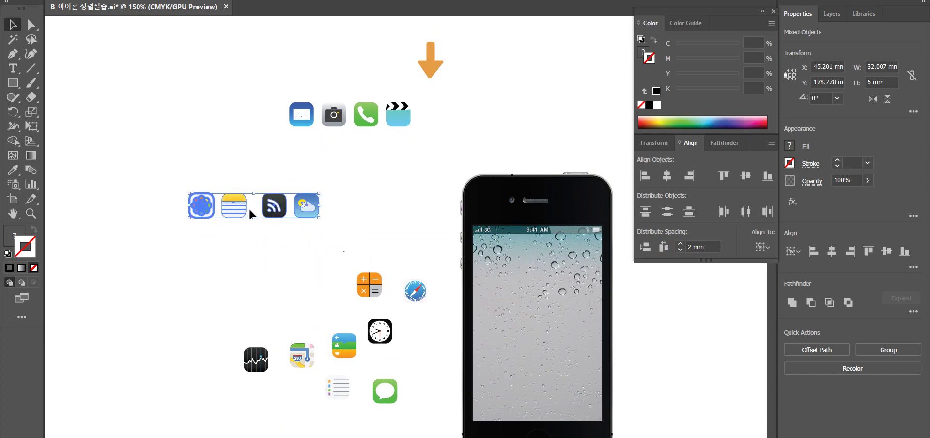
{"action": "key", "text": "ctrl+y"}
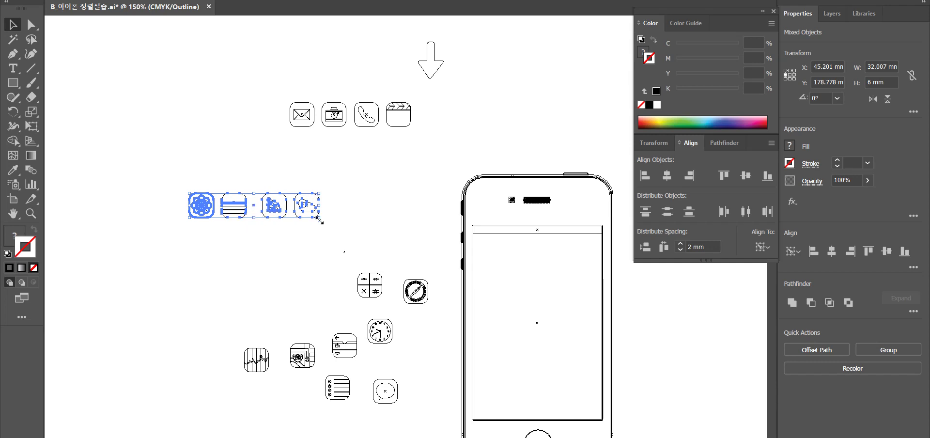
{"action": "left_click_drag", "start_coordinate": [318, 219], "coordinate": [419, 285]}
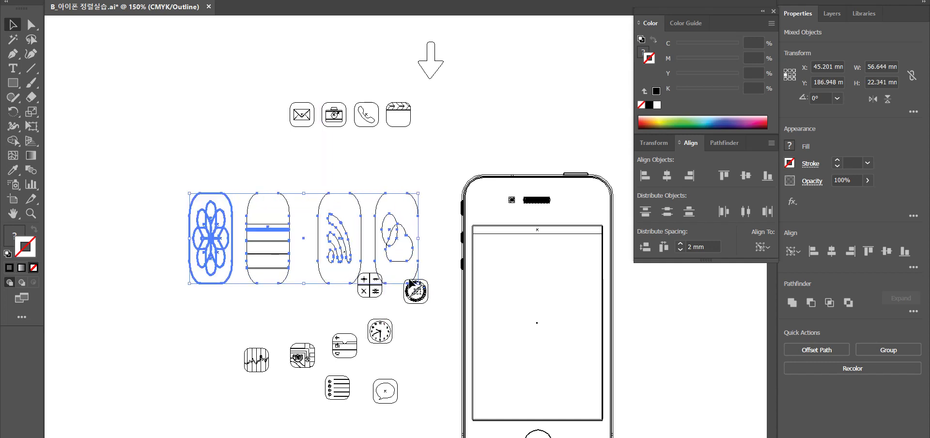
Isolate the tiny stray path between the notes and RSS icons and delete it
{"action": "double_click", "coordinate": [304, 238]}
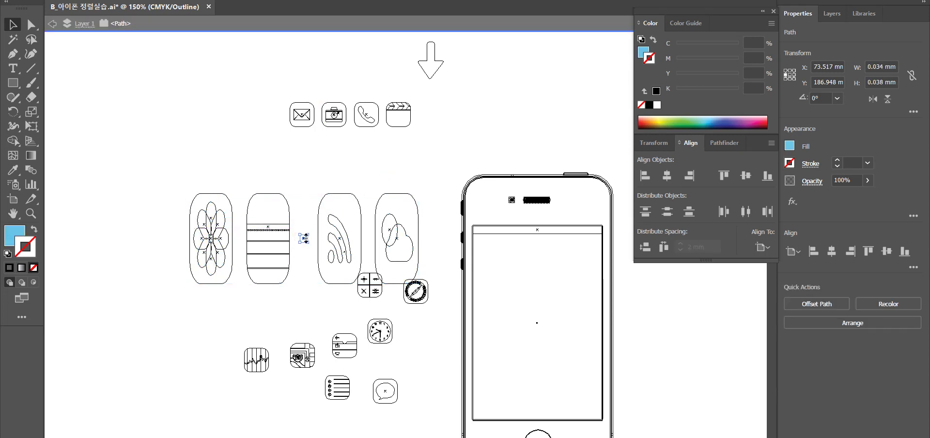
{"action": "left_click", "coordinate": [304, 238]}
{"action": "left_click", "coordinate": [282, 87]}
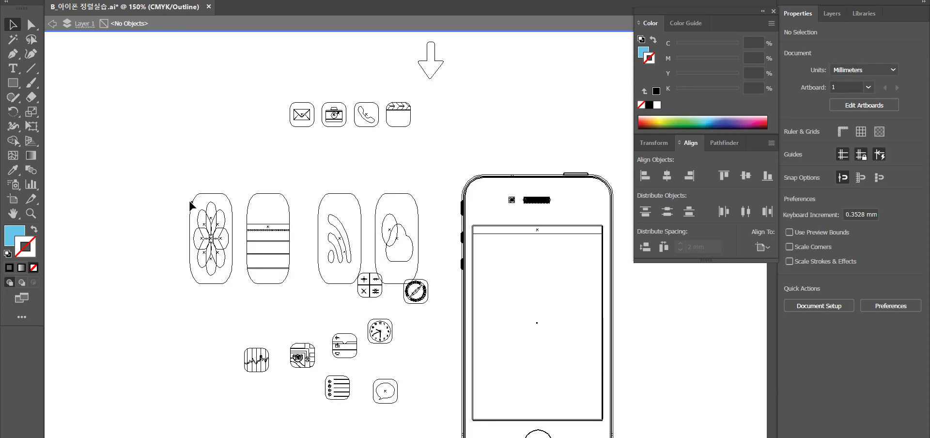
{"action": "key", "text": "ctrl+y"}
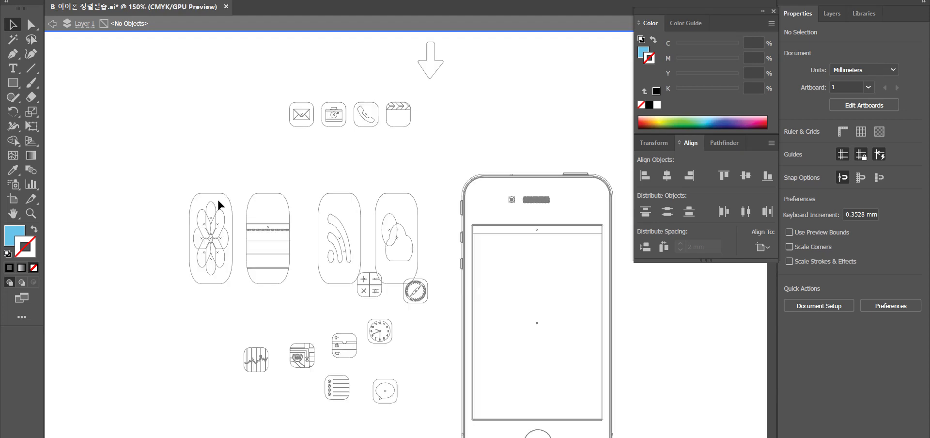
{"action": "key", "text": "ctrl+y"}
Select the four stretched icons in preview, shrink them to about 42.5 × 8.9 mm, and place them below the first icon row
{"action": "left_click_drag", "start_coordinate": [172, 185], "coordinate": [428, 261]}
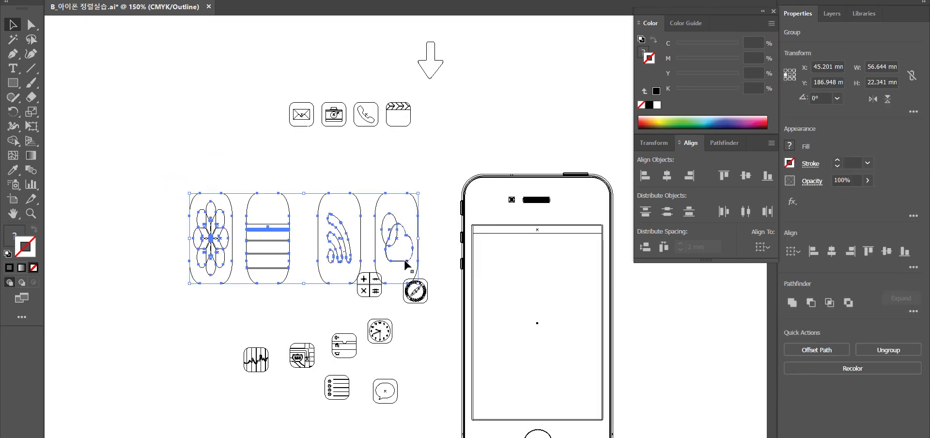
{"action": "key", "text": "ctrl+y"}
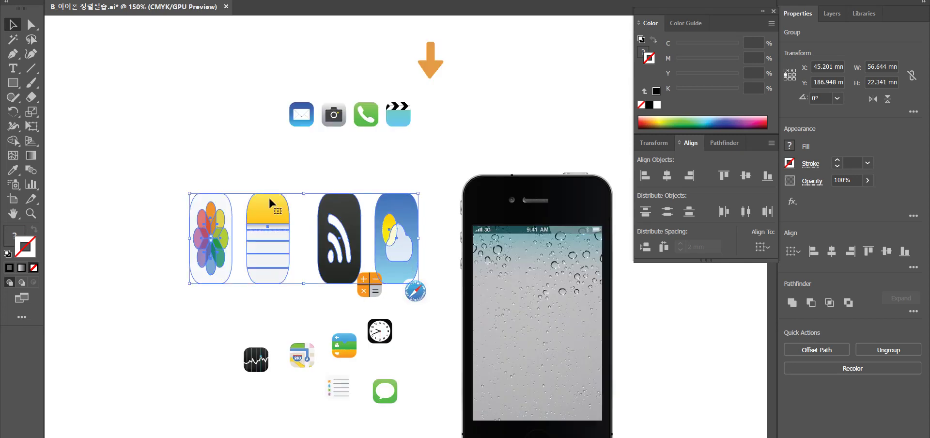
{"action": "left_click_drag", "start_coordinate": [192, 198], "coordinate": [131, 148]}
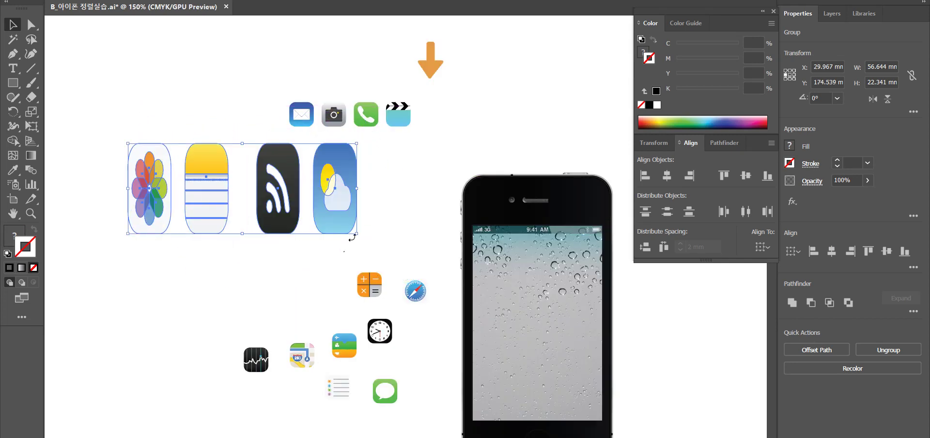
{"action": "left_click_drag", "start_coordinate": [359, 234], "coordinate": [299, 179]}
{"action": "left_click_drag", "start_coordinate": [182, 166], "coordinate": [322, 172]}
Align the second row's icons by vertical centers and distribute them horizontally with 2 mm spacing relative to a key object
{"action": "left_click", "coordinate": [745, 177]}
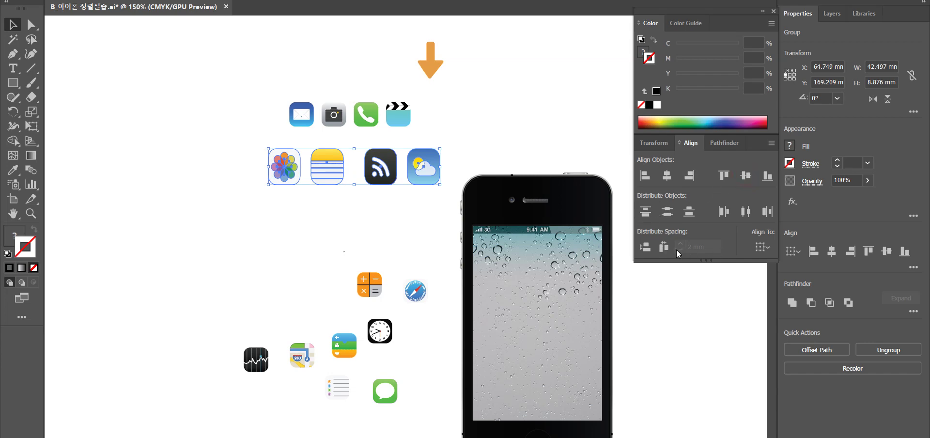
{"action": "left_click", "coordinate": [762, 247]}
{"action": "left_click", "coordinate": [772, 270]}
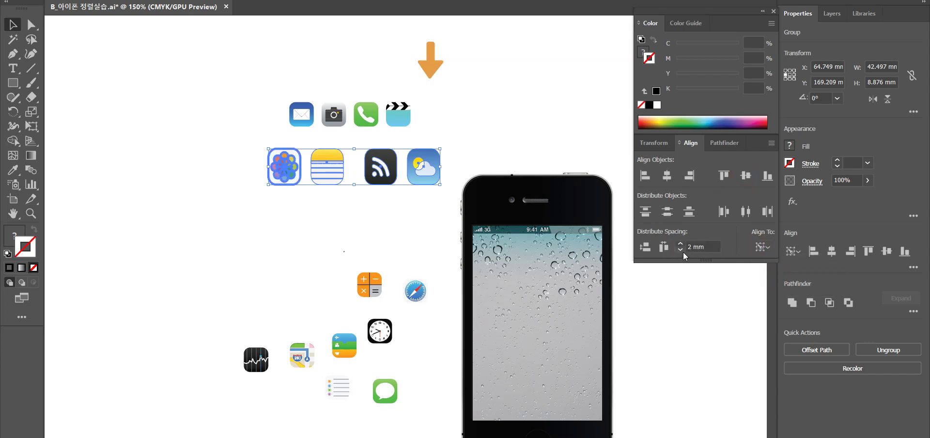
{"action": "left_click", "coordinate": [664, 246]}
{"action": "left_click", "coordinate": [395, 203]}
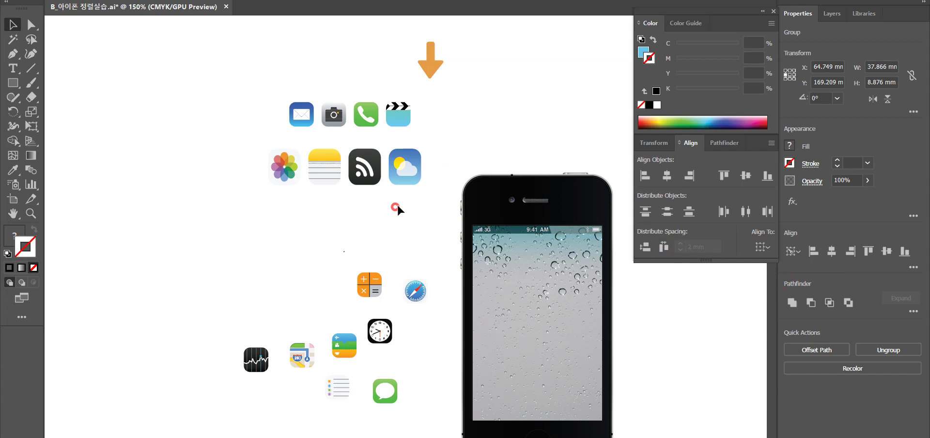
Scale the second icon row down to match the first row's width and position it directly beneath
{"action": "left_click", "coordinate": [414, 177]}
{"action": "left_click_drag", "start_coordinate": [421, 186], "coordinate": [364, 163]}
{"action": "left_click_drag", "start_coordinate": [273, 145], "coordinate": [306, 145]}
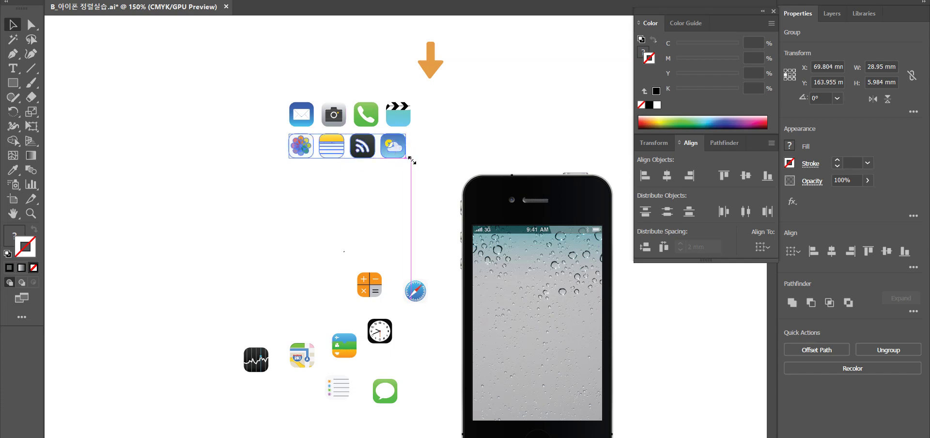
{"action": "left_click_drag", "start_coordinate": [406, 160], "coordinate": [412, 163]}
{"action": "left_click", "coordinate": [443, 147]}
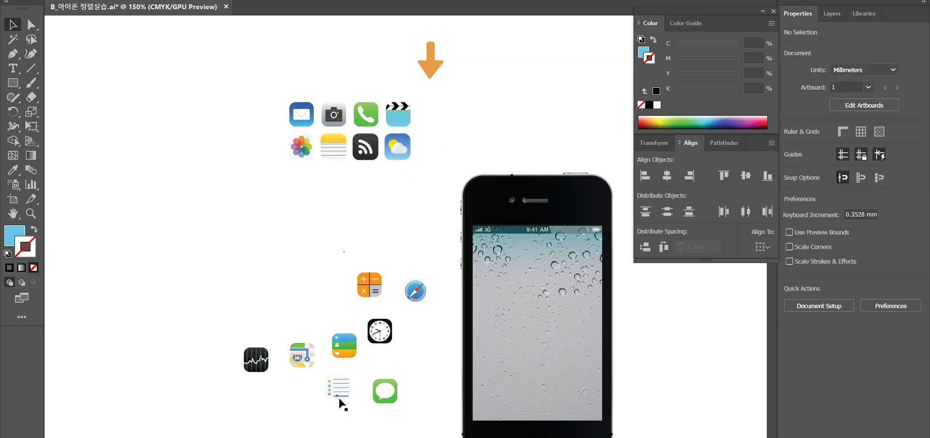
Vertically center the stocks, maps, reminders and wallet icons, space them 2 mm apart from a key object, and place them as the third row
{"action": "left_click_drag", "start_coordinate": [341, 403], "coordinate": [192, 242]}
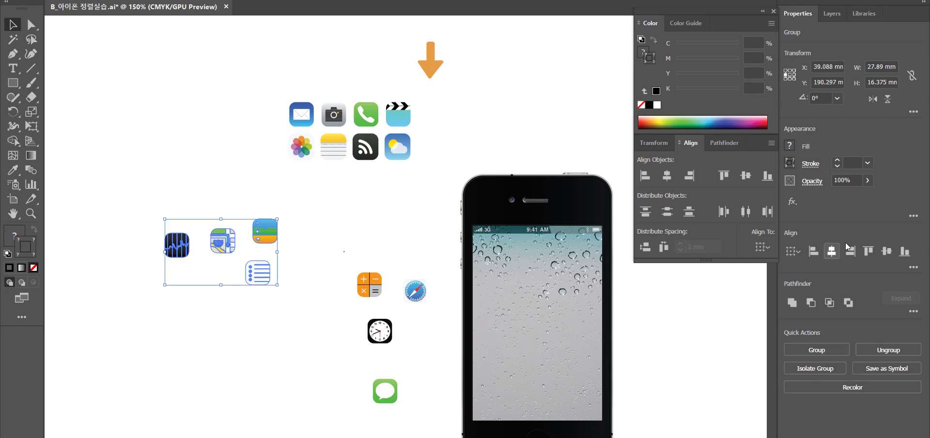
{"action": "left_click", "coordinate": [742, 176]}
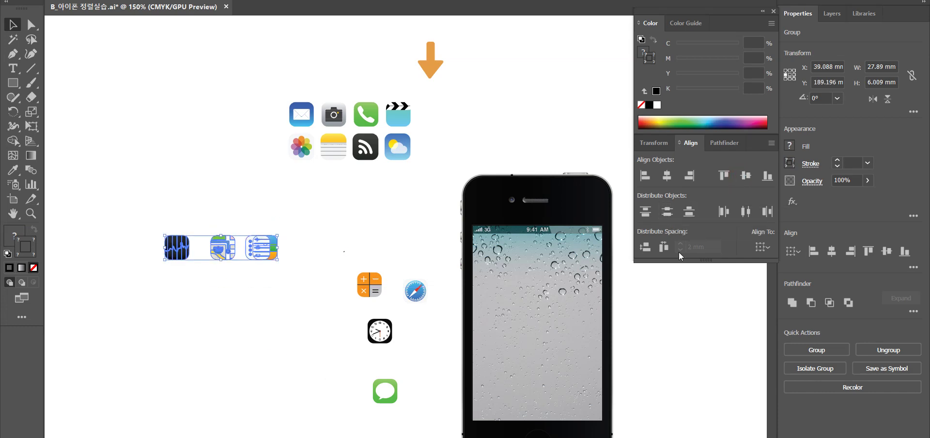
{"action": "left_click", "coordinate": [762, 246]}
{"action": "left_click", "coordinate": [794, 277]}
{"action": "left_click", "coordinate": [664, 246]}
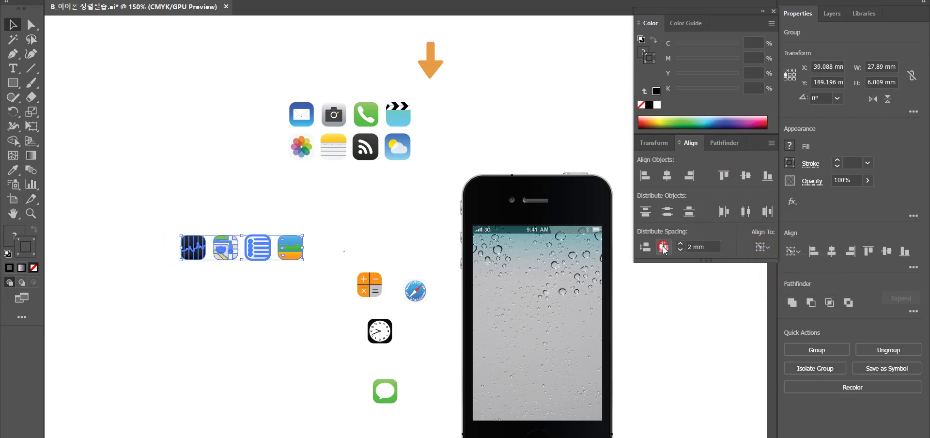
{"action": "left_click_drag", "start_coordinate": [283, 251], "coordinate": [391, 182]}
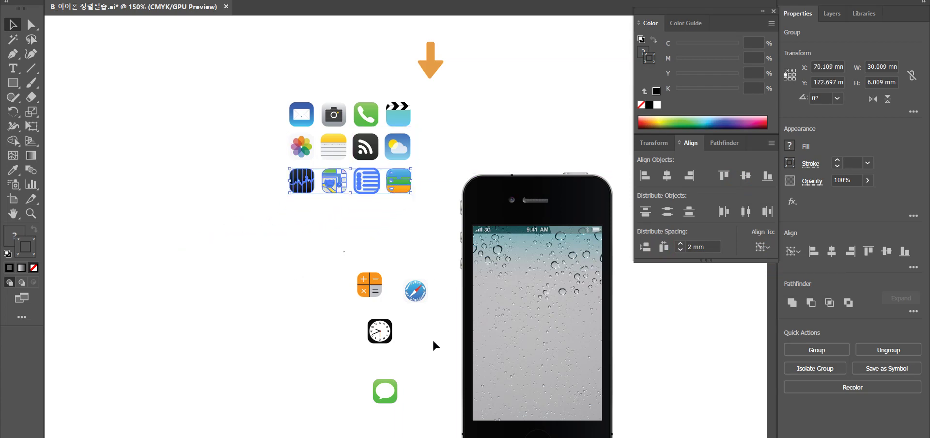
Vertically center the calculator, clock, messages and compass icons, space them 2 mm apart, and move them below the icon grid
{"action": "left_click_drag", "start_coordinate": [414, 365], "coordinate": [344, 254]}
{"action": "left_click", "coordinate": [745, 176]}
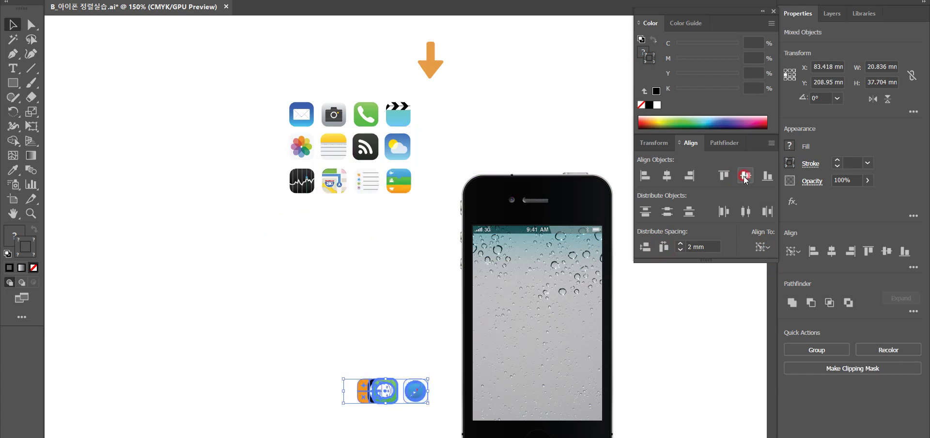
{"action": "left_click", "coordinate": [761, 247]}
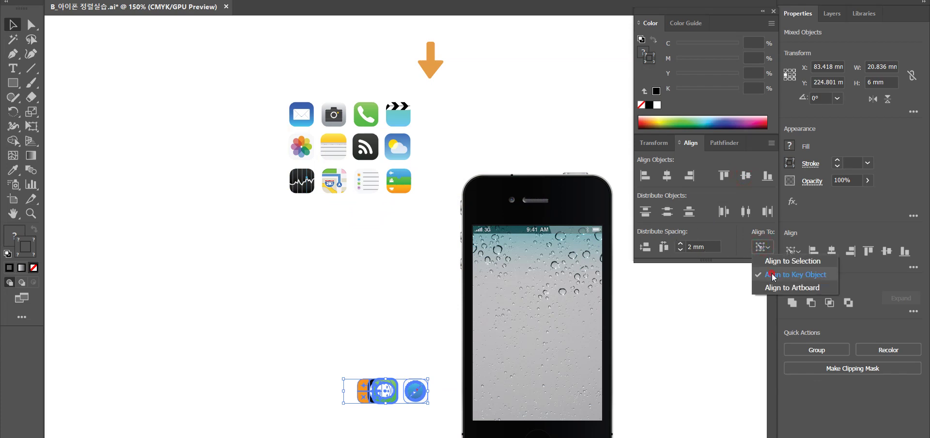
{"action": "left_click", "coordinate": [775, 260]}
{"action": "left_click", "coordinate": [664, 247]}
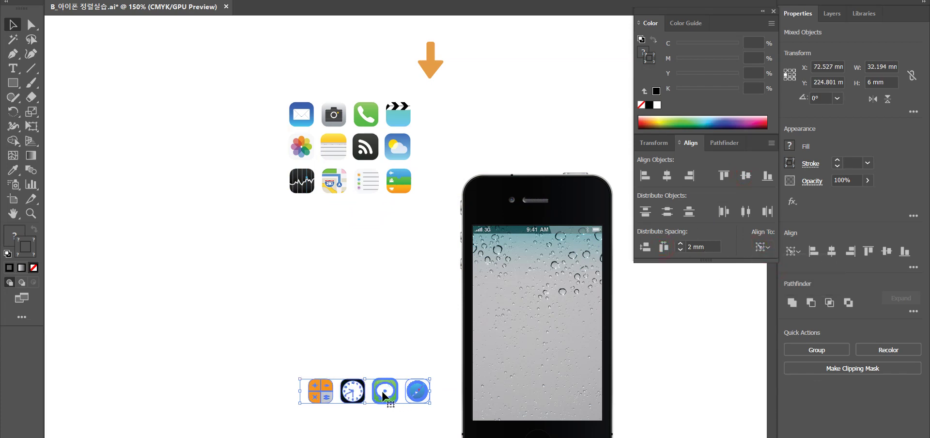
{"action": "left_click_drag", "start_coordinate": [384, 395], "coordinate": [313, 274]}
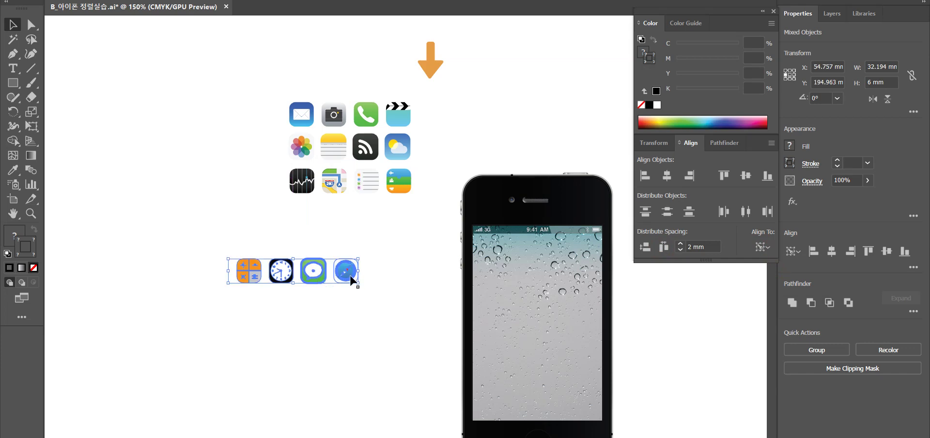
Delete the tiny stray path beside the calculator icon using outline view, and return to preview
{"action": "key", "text": "ctrl+y"}
{"action": "left_click", "coordinate": [372, 302]}
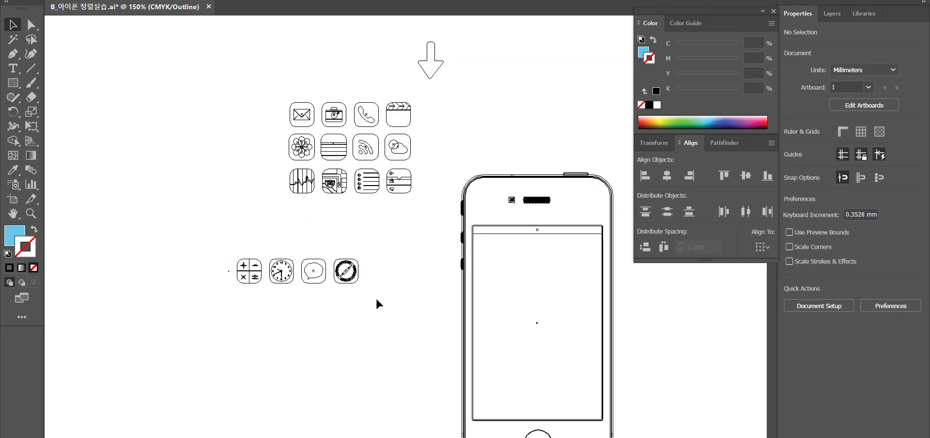
{"action": "left_click", "coordinate": [229, 274]}
{"action": "key", "text": "Delete"}
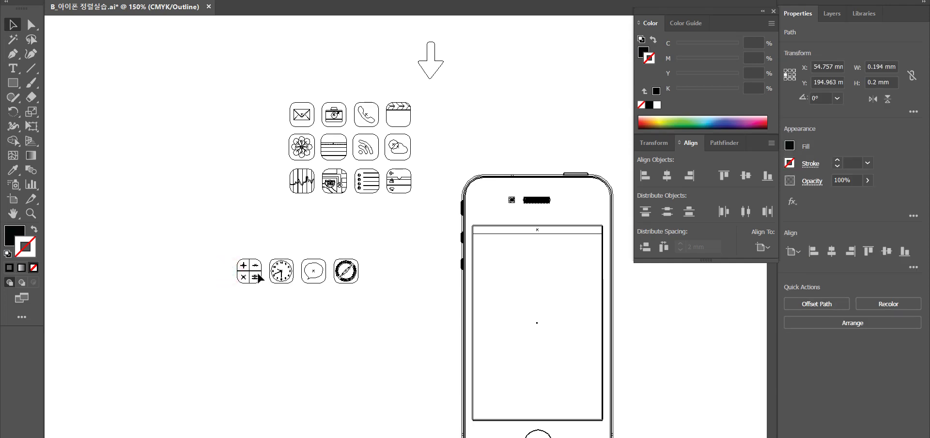
{"action": "key", "text": "ctrl+y"}
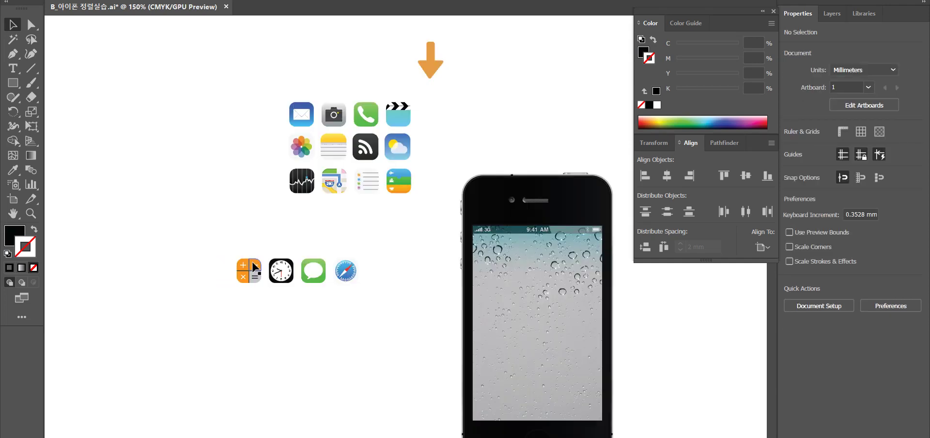
Realign the calculator, clock, messages and compass icons with 2 mm key-object spacing and place them as the fourth row
{"action": "left_click_drag", "start_coordinate": [380, 296], "coordinate": [222, 243]}
{"action": "left_click", "coordinate": [746, 175]}
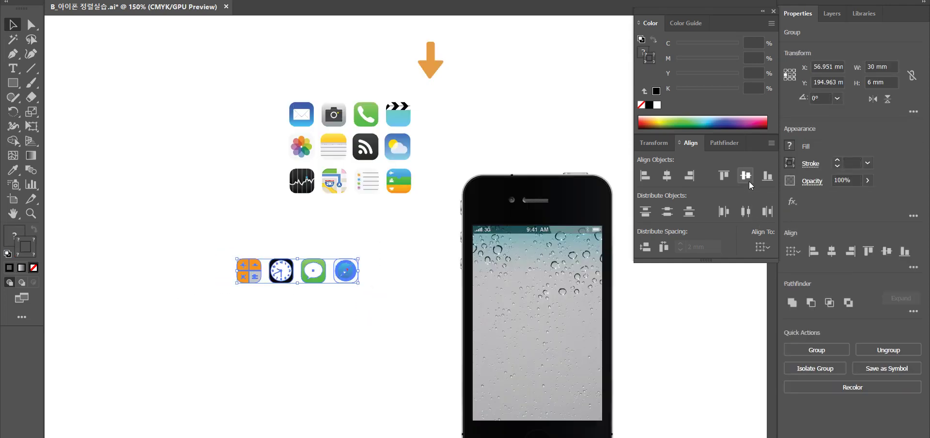
{"action": "left_click", "coordinate": [759, 247]}
{"action": "left_click", "coordinate": [773, 274]}
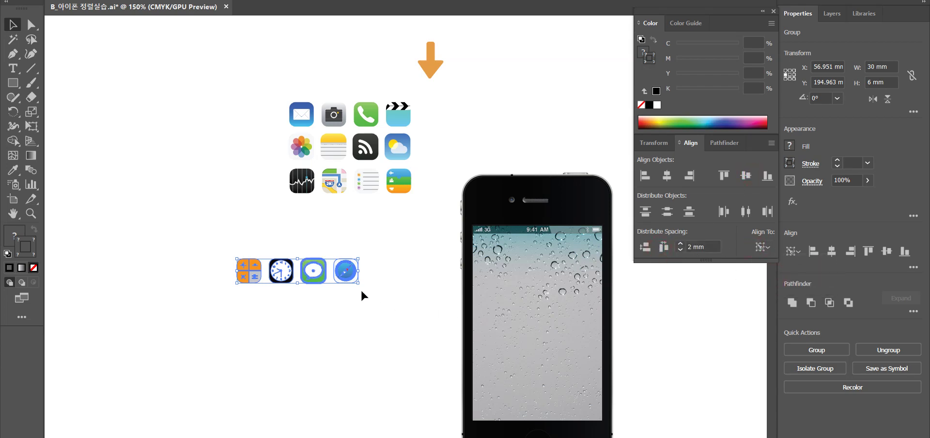
{"action": "left_click", "coordinate": [377, 301]}
{"action": "left_click_drag", "start_coordinate": [236, 265], "coordinate": [271, 87]}
Distribute the icons of the first and second grid columns by their horizontal centers
{"action": "left_click", "coordinate": [469, 155]}
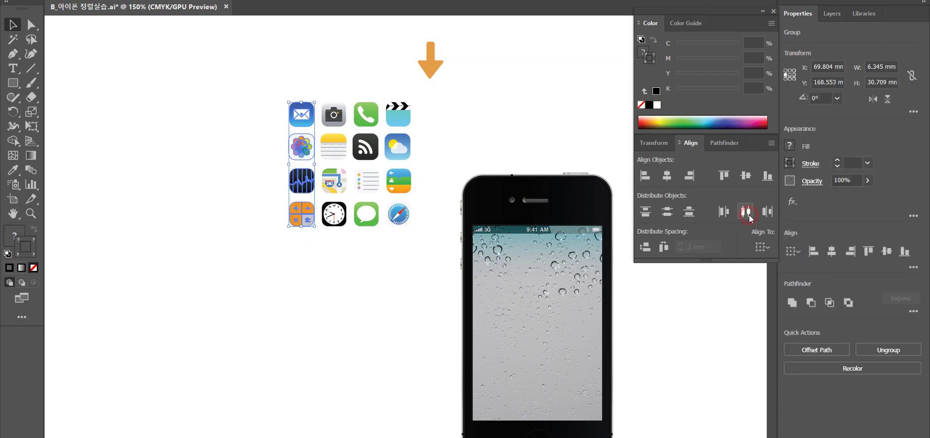
{"action": "left_click", "coordinate": [344, 245]}
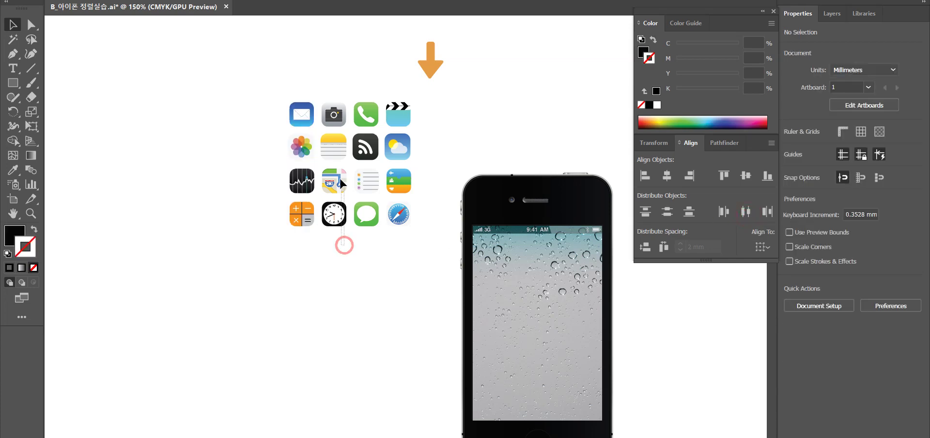
{"action": "left_click_drag", "start_coordinate": [341, 183], "coordinate": [334, 107]}
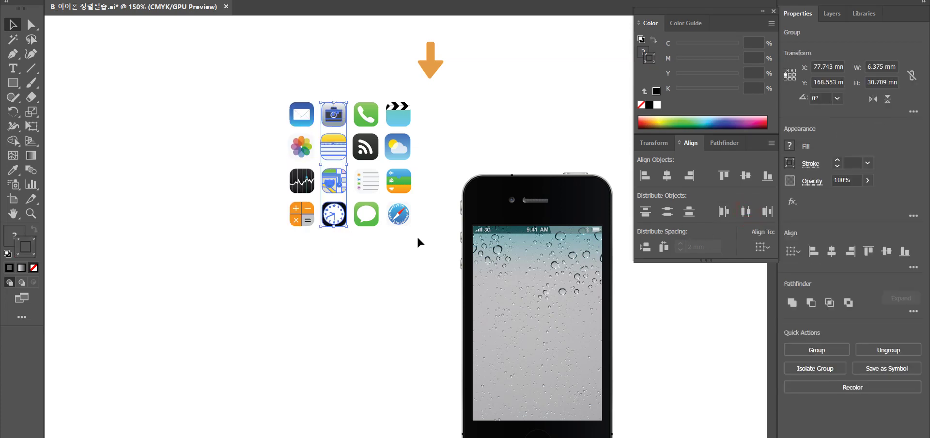
{"action": "left_click", "coordinate": [745, 211]}
{"action": "left_click", "coordinate": [723, 211]}
Distribute the icons of the third and fourth grid columns by their horizontal centers
{"action": "left_click_drag", "start_coordinate": [377, 229], "coordinate": [357, 89]}
{"action": "left_click", "coordinate": [745, 211]}
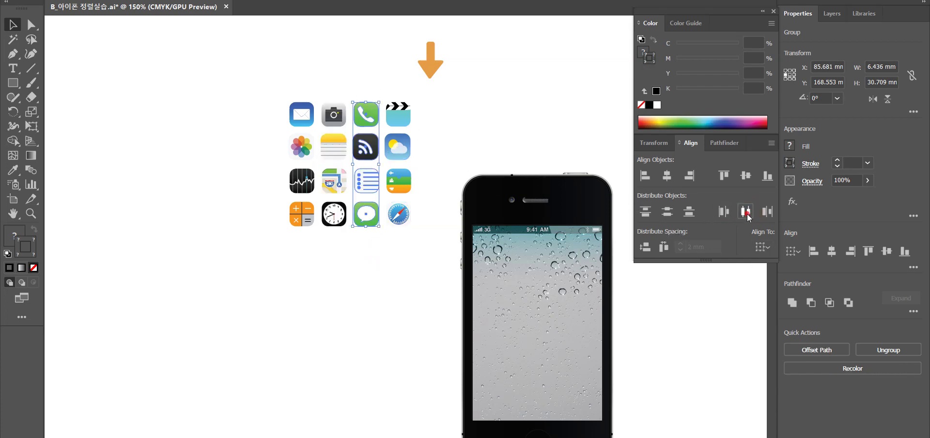
{"action": "left_click_drag", "start_coordinate": [421, 201], "coordinate": [397, 90]}
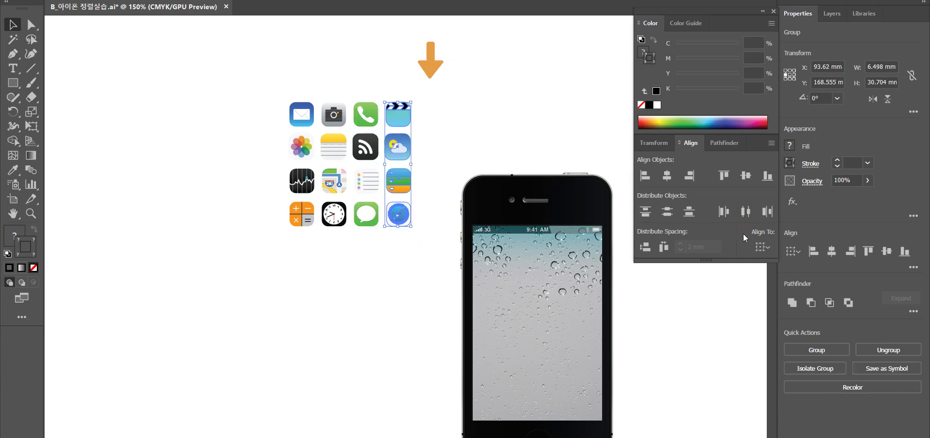
{"action": "left_click", "coordinate": [746, 212]}
Select all sixteen icons and move the grid onto the phone's screen
{"action": "left_click_drag", "start_coordinate": [405, 269], "coordinate": [277, 93]}
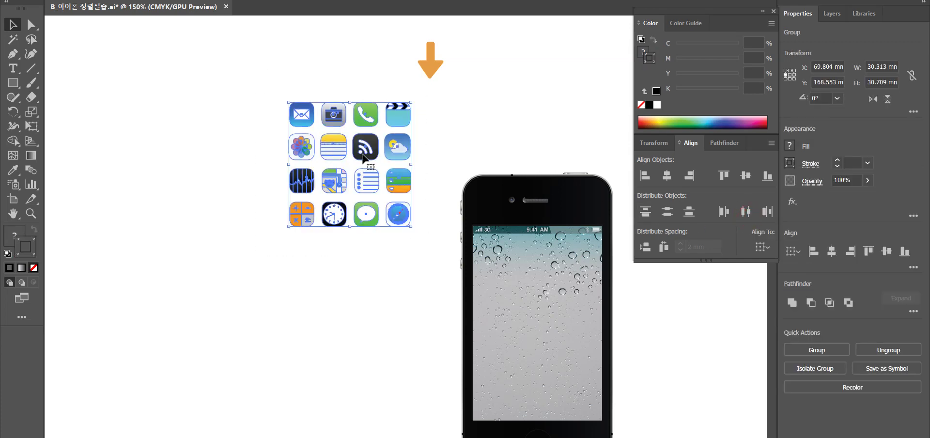
{"action": "left_click_drag", "start_coordinate": [364, 158], "coordinate": [550, 297]}
{"action": "left_click", "coordinate": [695, 330]}
{"action": "left_click_drag", "start_coordinate": [717, 395], "coordinate": [621, 300]}
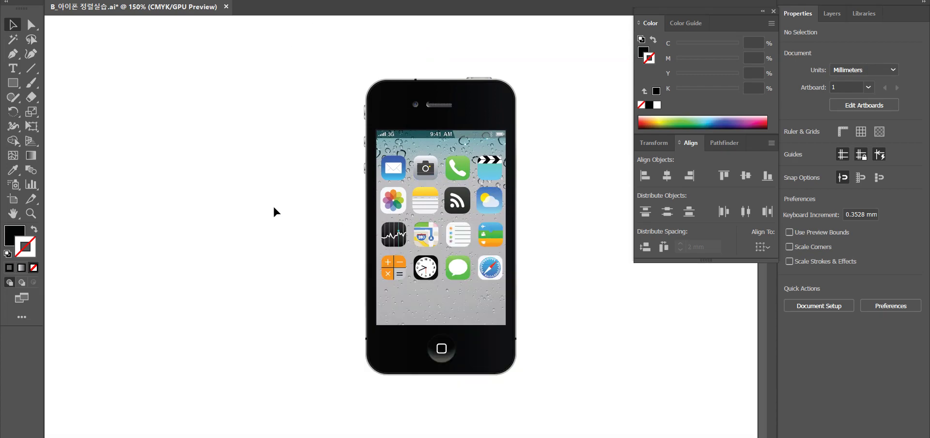
Close the finished iPhone icon alignment document
{"action": "left_click_drag", "start_coordinate": [239, 176], "coordinate": [326, 358]}
{"action": "left_click_drag", "start_coordinate": [315, 222], "coordinate": [180, 146]}
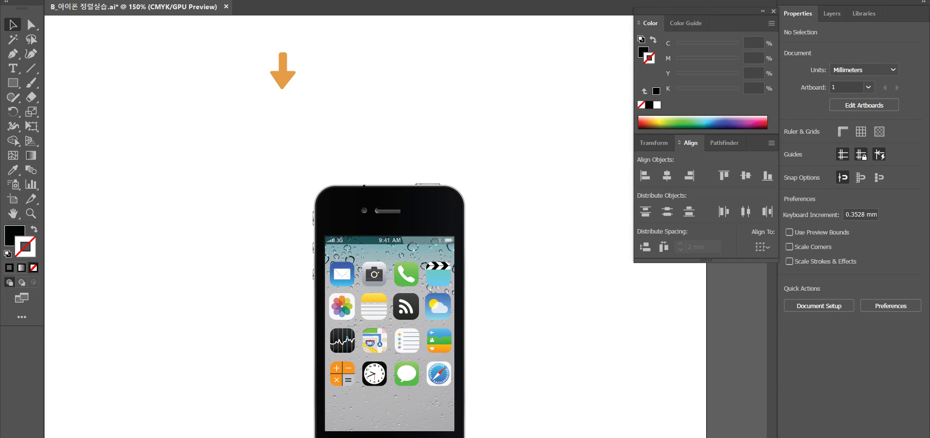
{"action": "key", "text": "ctrl+w"}
{"action": "left_click", "coordinate": [527, 230]}
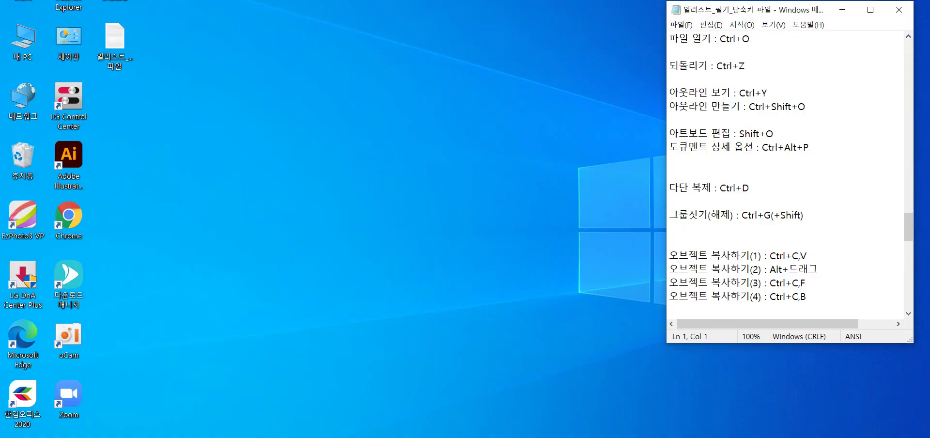
Switch to File Explorer, go to the Downloads folder and open the 05_01 illustration
{"action": "double_click", "coordinate": [24, 5]}
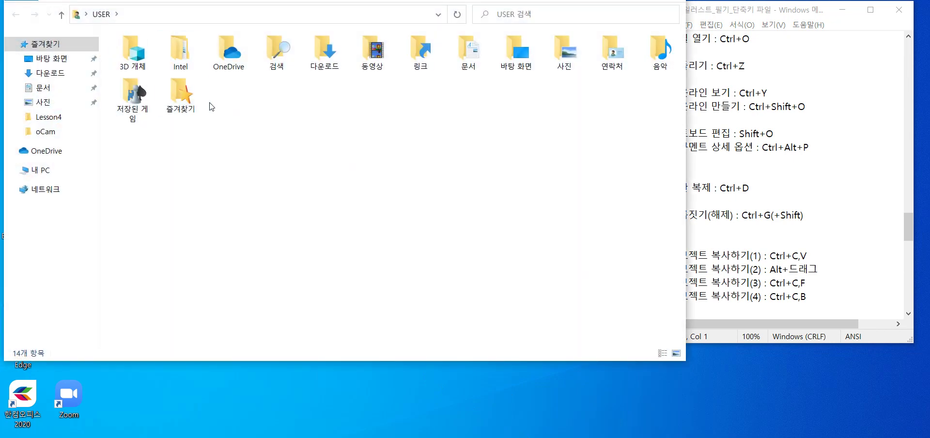
{"action": "left_click", "coordinate": [51, 73]}
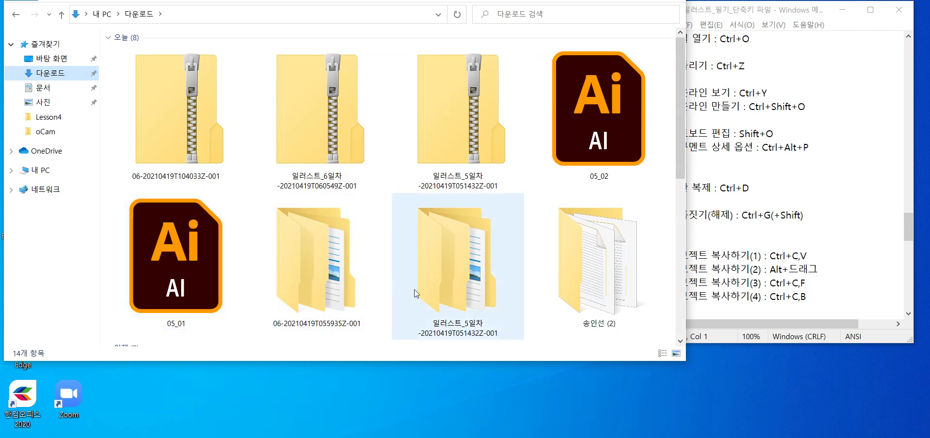
{"action": "double_click", "coordinate": [186, 296]}
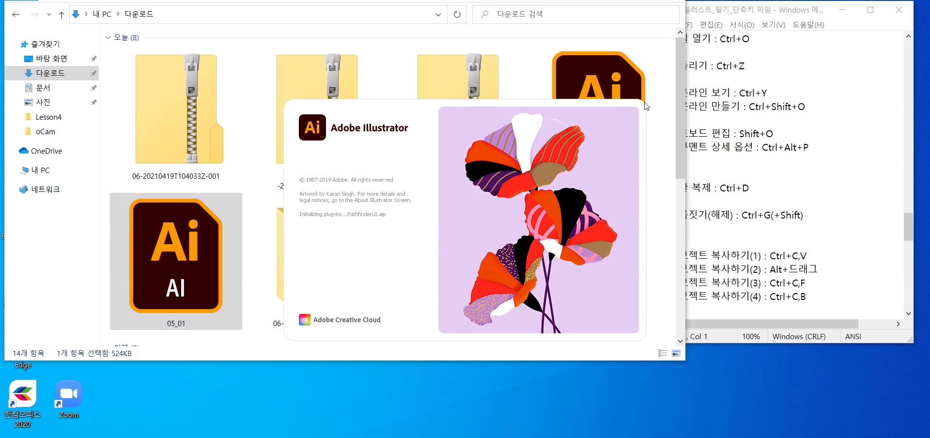
{"action": "left_click_drag", "start_coordinate": [789, 15], "coordinate": [810, 11]}
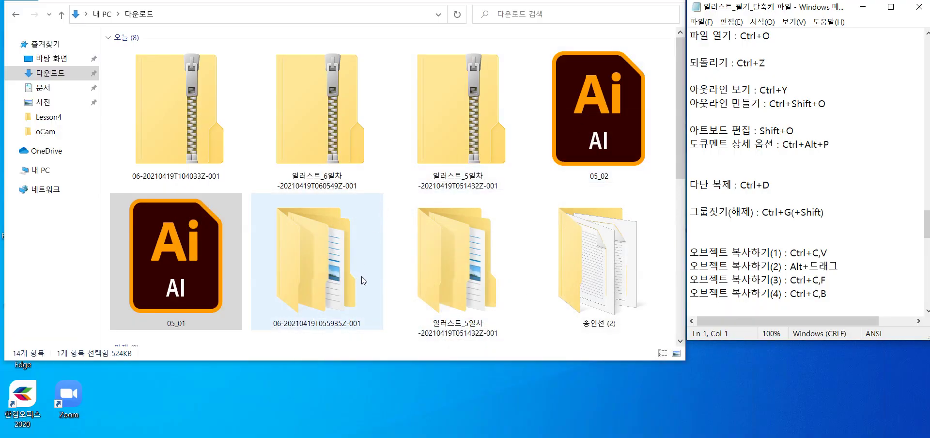
Look through the 일러스트_5일차 and 06 download folders for the lesson files
{"action": "left_click", "coordinate": [434, 284]}
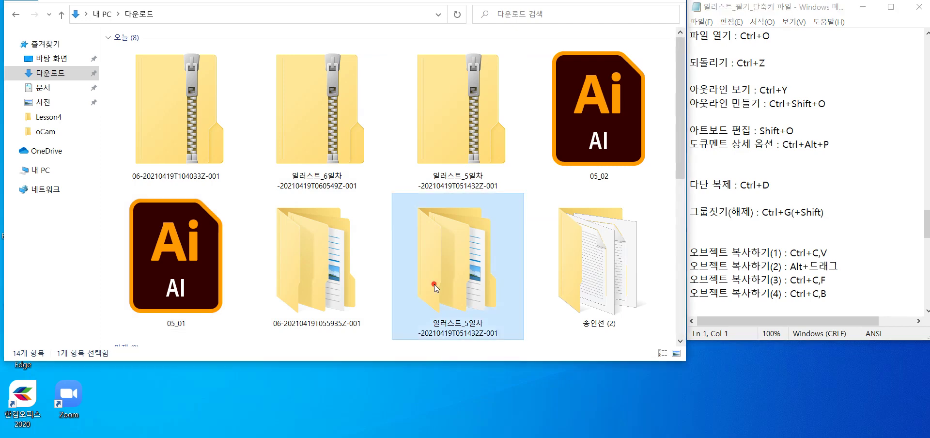
{"action": "double_click", "coordinate": [434, 283]}
{"action": "double_click", "coordinate": [163, 54]}
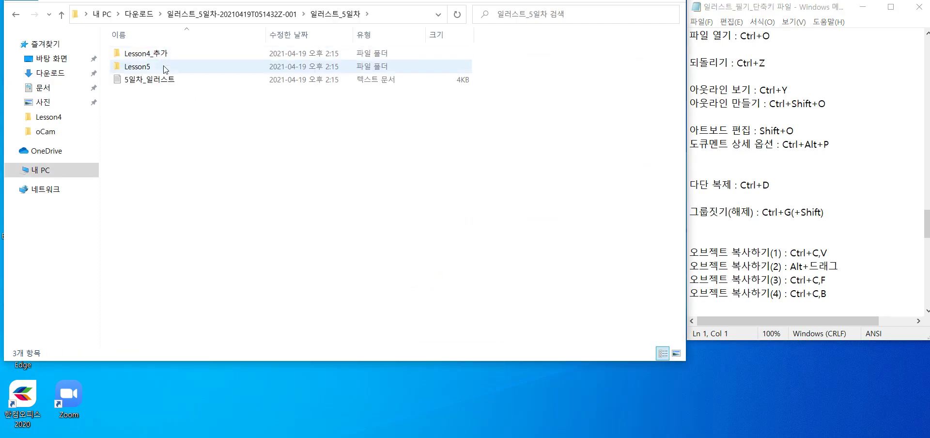
{"action": "double_click", "coordinate": [135, 53]}
{"action": "left_click", "coordinate": [18, 15]}
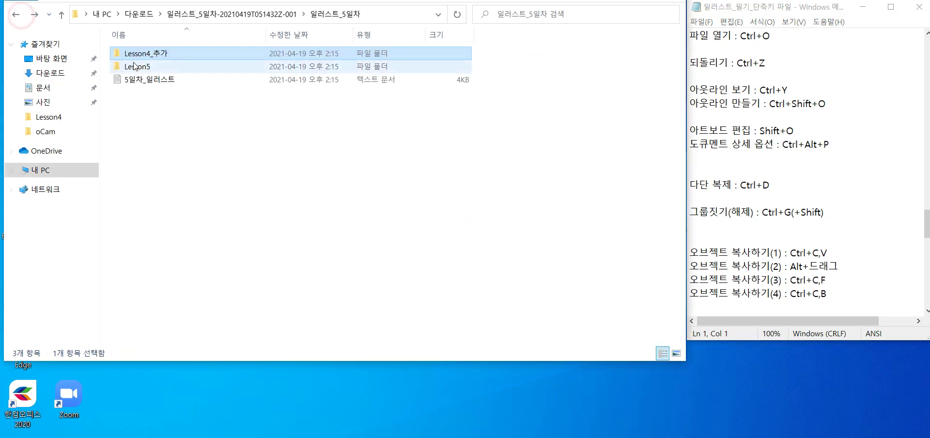
{"action": "double_click", "coordinate": [135, 66]}
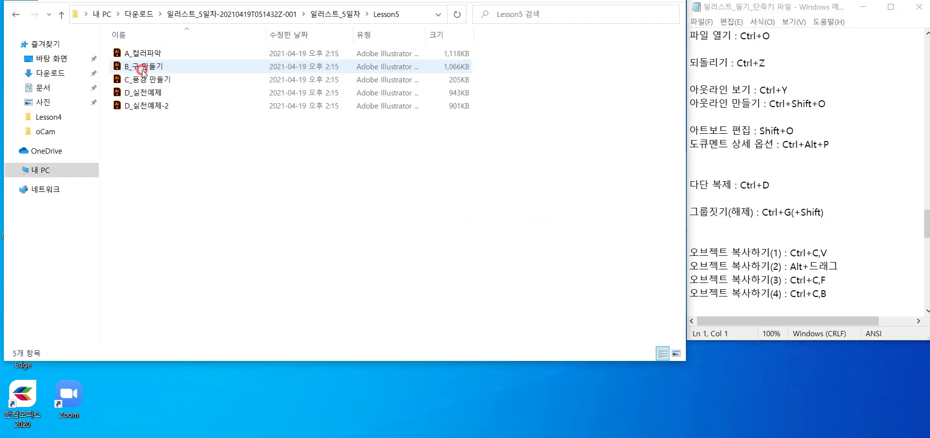
{"action": "left_click", "coordinate": [16, 14]}
{"action": "left_click", "coordinate": [16, 14]}
{"action": "left_click", "coordinate": [16, 15]}
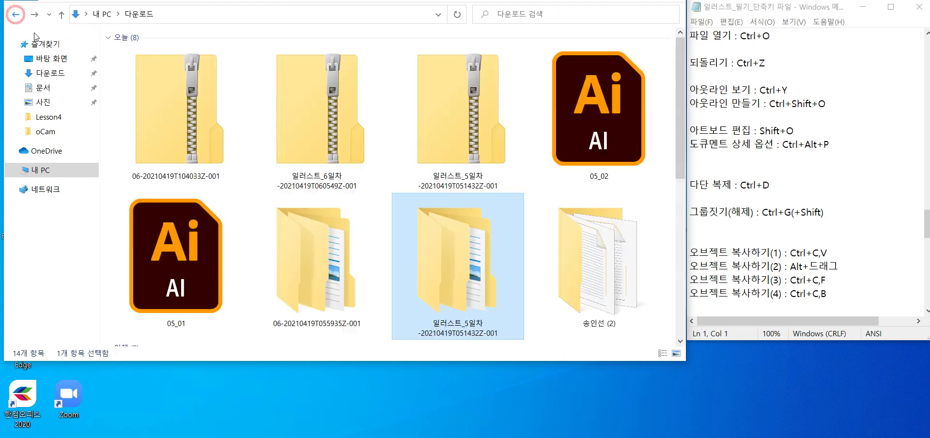
{"action": "double_click", "coordinate": [292, 224]}
{"action": "left_click", "coordinate": [148, 51]}
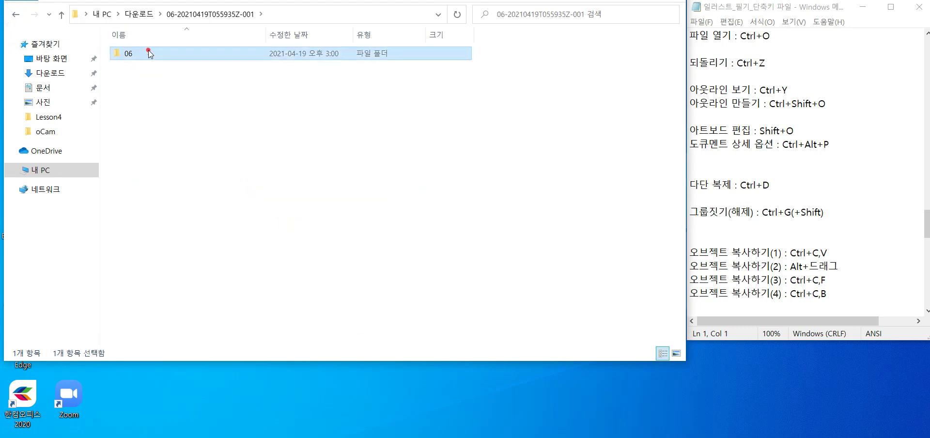
{"action": "double_click", "coordinate": [148, 51]}
{"action": "left_click", "coordinate": [15, 14]}
{"action": "left_click", "coordinate": [14, 15]}
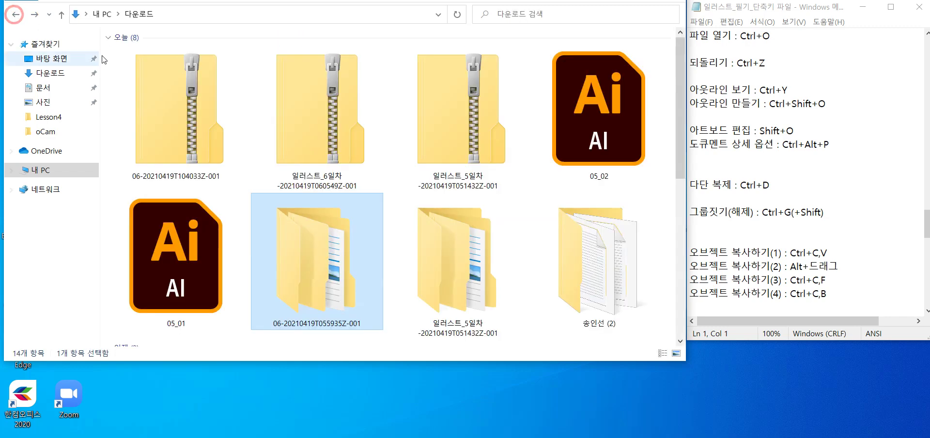
Browse to the Lesson6 folder in the 일러스트_6일차 archive, and open and close its 0_픽토그램 file
{"action": "double_click", "coordinate": [310, 138]}
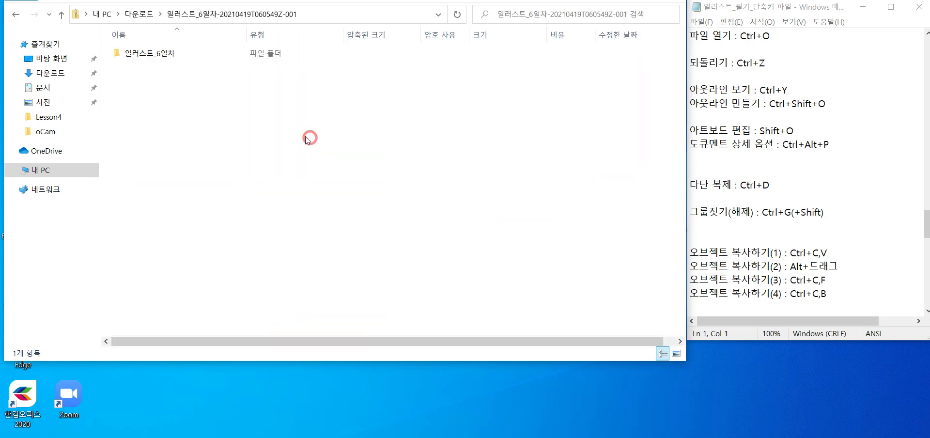
{"action": "double_click", "coordinate": [158, 54]}
{"action": "left_click", "coordinate": [145, 53]}
{"action": "double_click", "coordinate": [147, 53]}
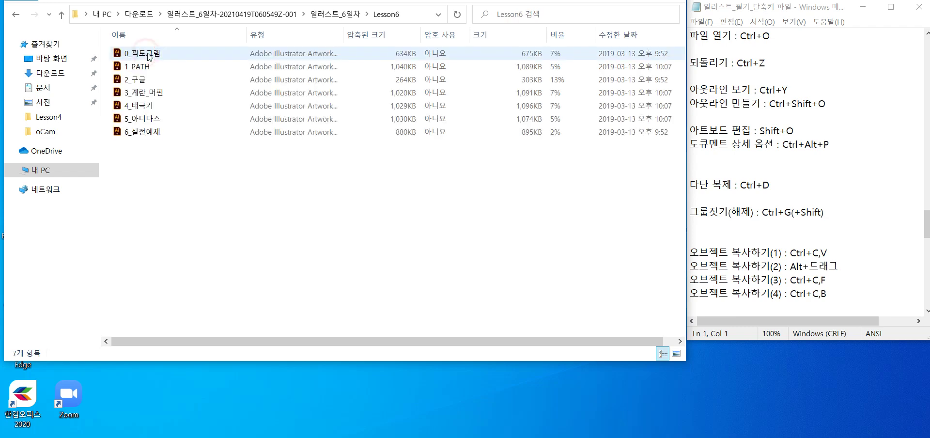
{"action": "double_click", "coordinate": [148, 56]}
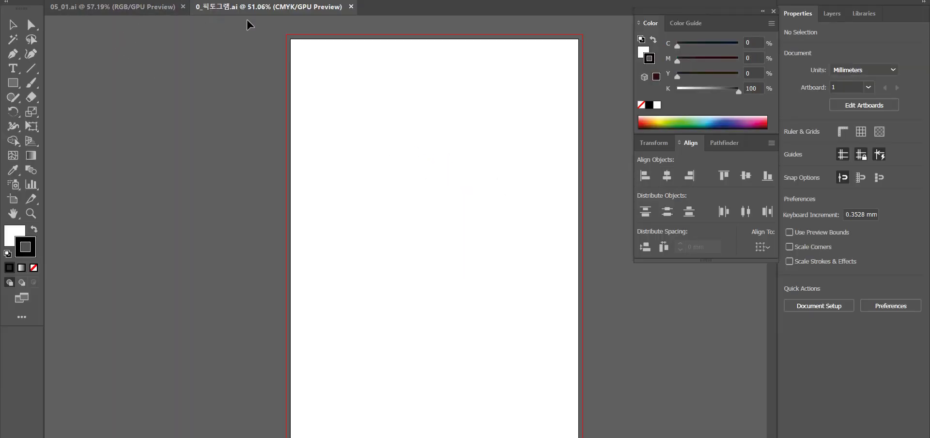
{"action": "left_click", "coordinate": [350, 7]}
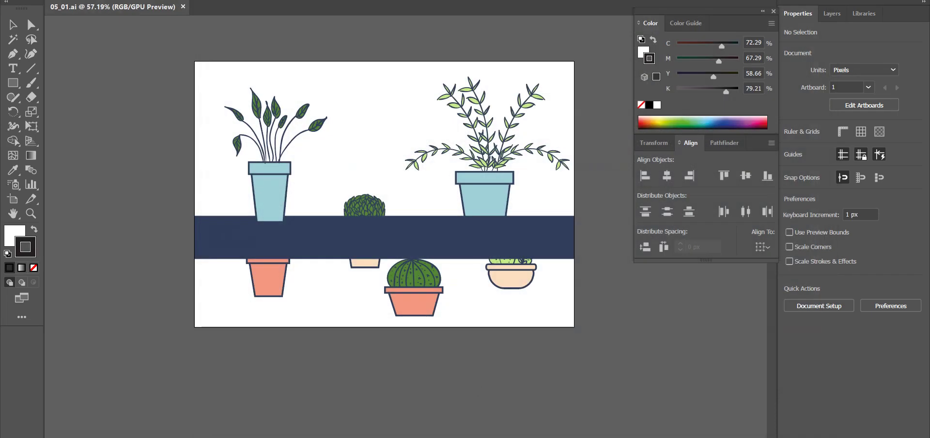
Open 1_PATH from the Lesson6 folder, dismiss the missing fonts notice, and close the 05_01 document
{"action": "key", "text": "ctrl+o"}
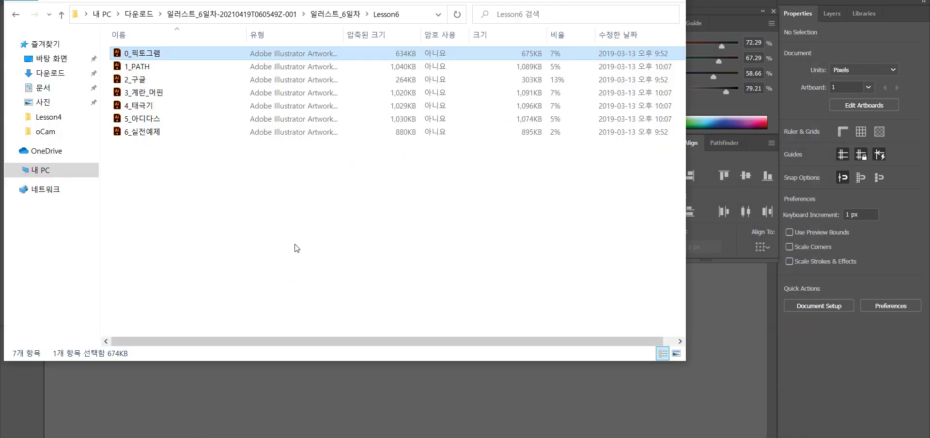
{"action": "double_click", "coordinate": [168, 66]}
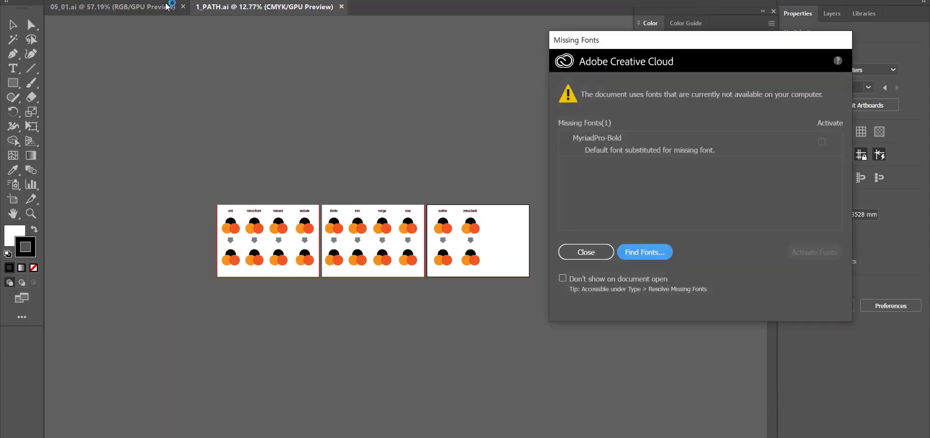
{"action": "left_click", "coordinate": [581, 250]}
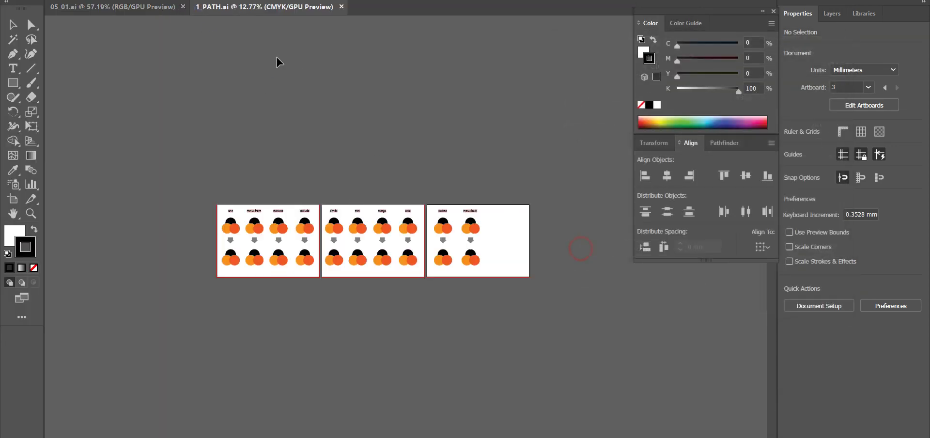
{"action": "left_click", "coordinate": [182, 7]}
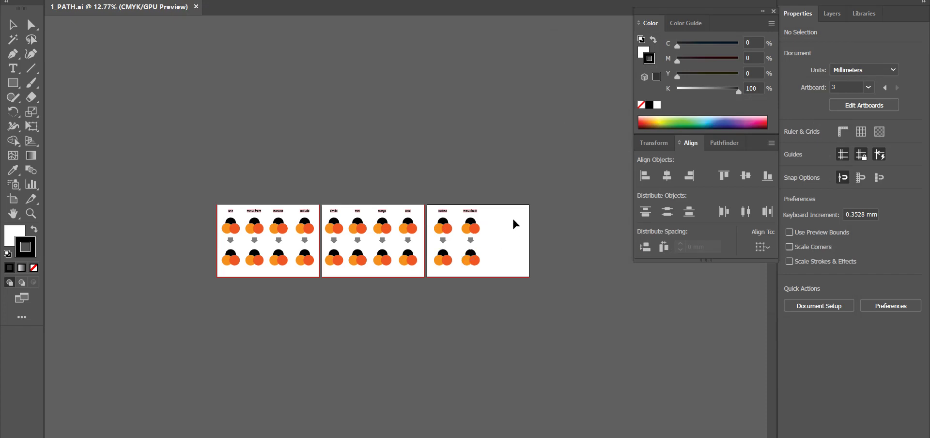
Try moving the three lower circles of the unit example off the artboard, and undo the move
{"action": "key", "text": "ctrl+equal"}
{"action": "key", "text": "ctrl+equal"}
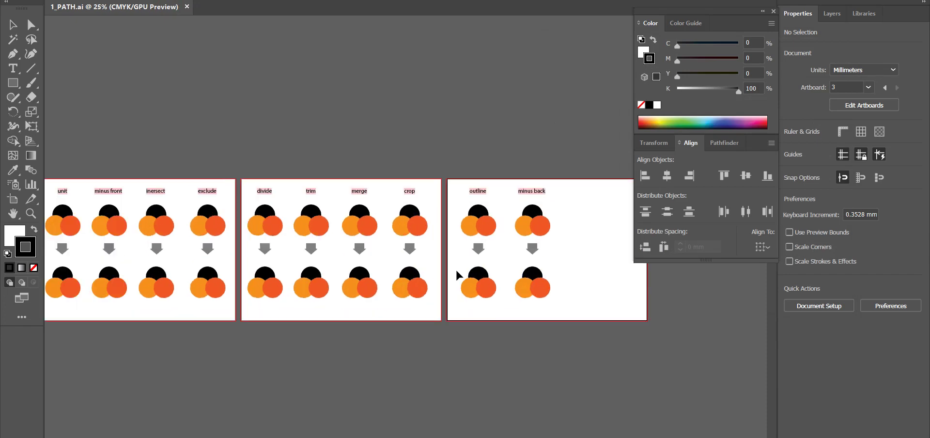
{"action": "scroll", "coordinate": [456, 272], "scroll_direction": "left", "scroll_amount": 5}
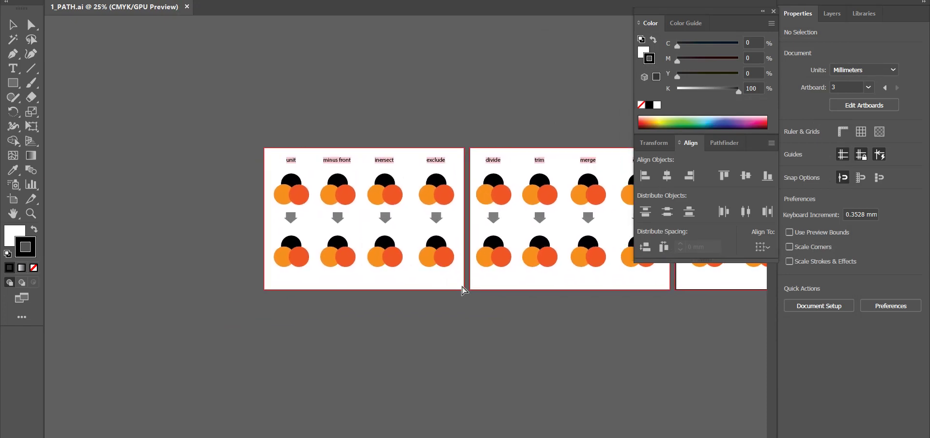
{"action": "key", "text": "ctrl+equal"}
{"action": "key", "text": "ctrl+equal"}
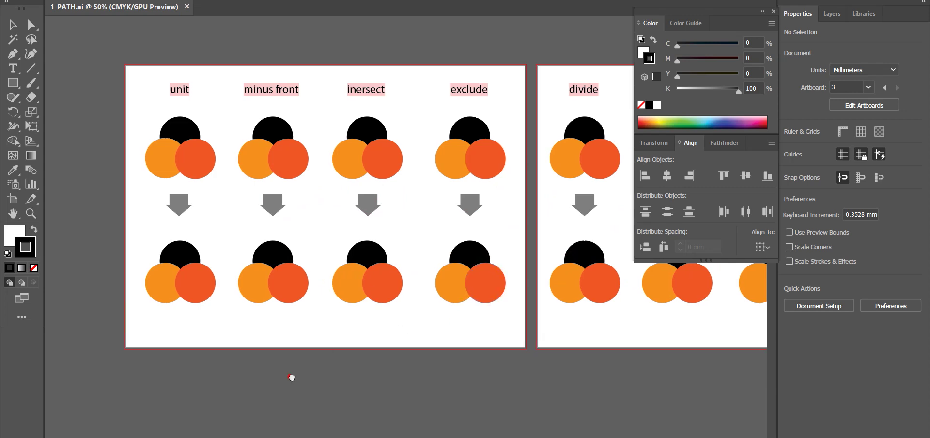
{"action": "left_click_drag", "start_coordinate": [291, 377], "coordinate": [371, 365]}
{"action": "mouse_move", "coordinate": [249, 256]}
{"action": "left_mouse_down"}
{"action": "mouse_move", "coordinate": [257, 264]}
{"action": "mouse_move", "coordinate": [252, 249]}
{"action": "mouse_move", "coordinate": [183, 237]}
{"action": "mouse_move", "coordinate": [274, 242]}
{"action": "mouse_move", "coordinate": [265, 248]}
{"action": "left_mouse_up"}
{"action": "key", "text": "ctrl+z"}
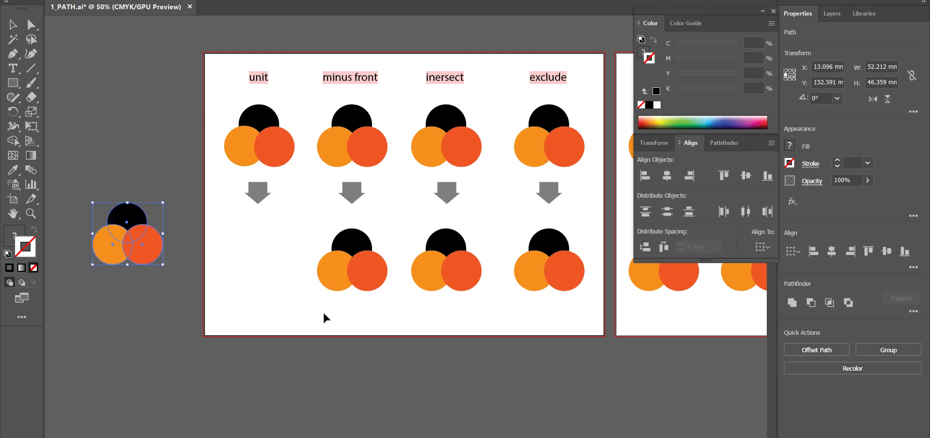
{"action": "key", "text": "ctrl+z"}
Try pulling the three lower circles of the minus front example apart, and undo the moves
{"action": "left_click", "coordinate": [356, 244]}
{"action": "left_click_drag", "start_coordinate": [373, 270], "coordinate": [336, 306]}
{"action": "key", "text": "ctrl+z"}
{"action": "key", "text": "ctrl+z"}
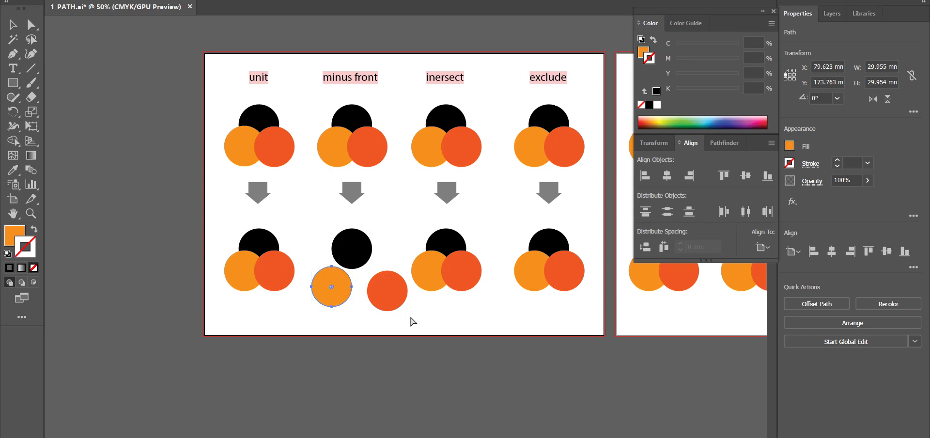
Select the three lower circles of the minus front example and display the Pathfinder options
{"action": "left_click_drag", "start_coordinate": [395, 303], "coordinate": [341, 253]}
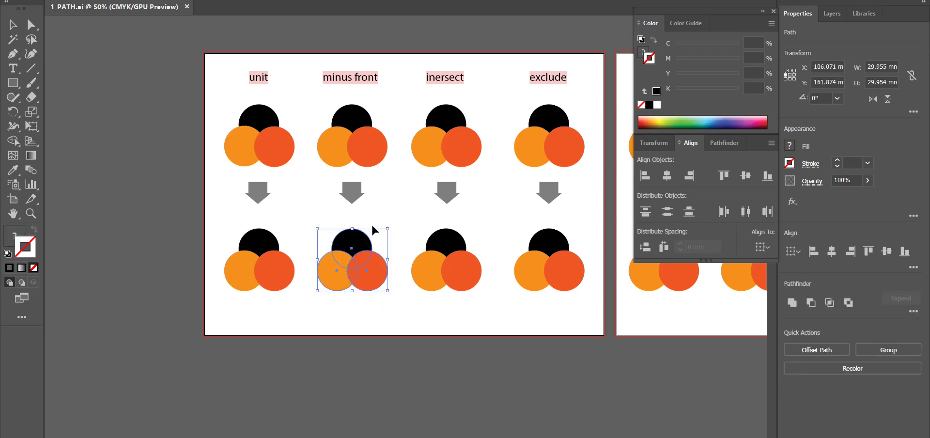
{"action": "left_click", "coordinate": [716, 145]}
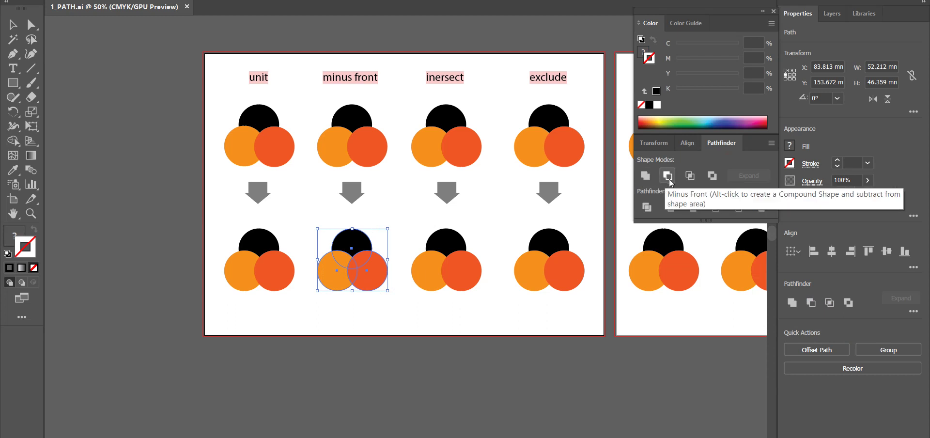
Try Unite on the three lower circles of the unit example, and undo it
{"action": "left_click_drag", "start_coordinate": [268, 271], "coordinate": [271, 274]}
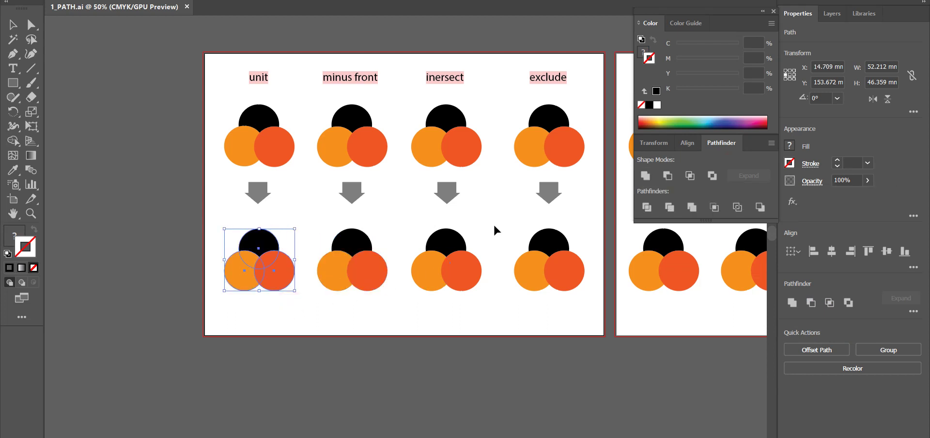
{"action": "left_click", "coordinate": [649, 175]}
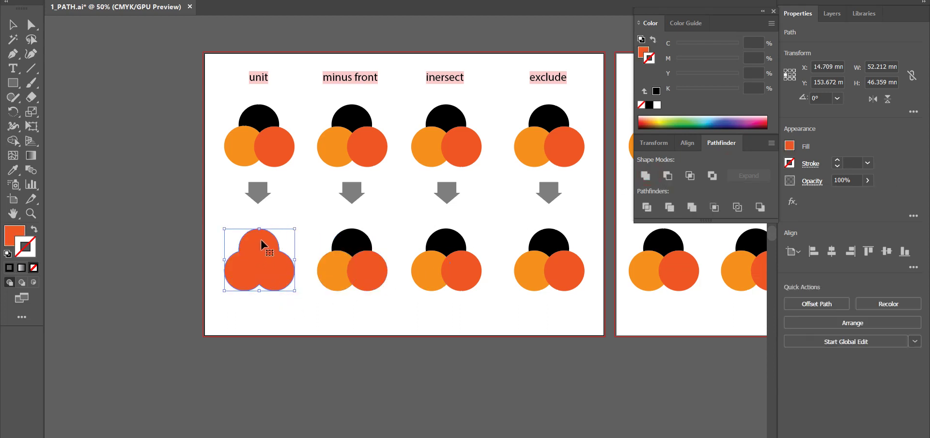
{"action": "key", "text": "ctrl+z"}
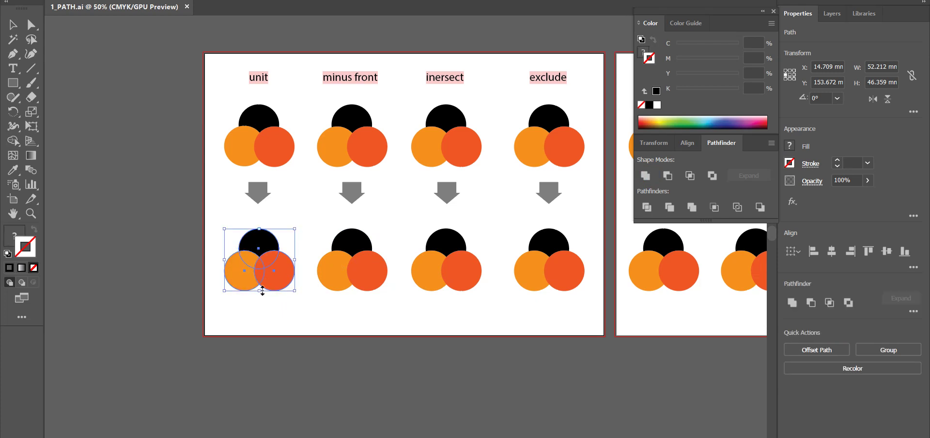
Nudge the lower unit circles slightly, reselect all three with the Direct Selection tool, and unite them into one orange shape
{"action": "mouse_move", "coordinate": [242, 275]}
{"action": "left_mouse_down"}
{"action": "mouse_move", "coordinate": [234, 279]}
{"action": "mouse_move", "coordinate": [245, 292]}
{"action": "mouse_move", "coordinate": [249, 285]}
{"action": "left_mouse_up"}
{"action": "key", "text": "a"}
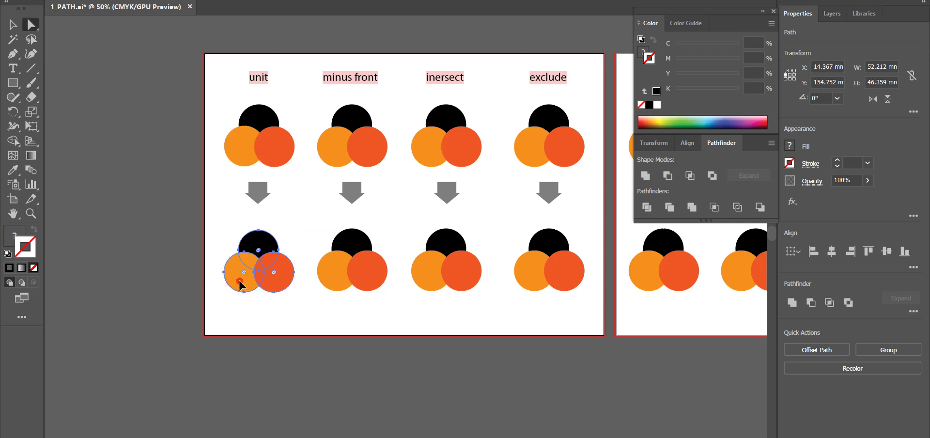
{"action": "key", "text": "ctrl"}
{"action": "left_click", "coordinate": [280, 318]}
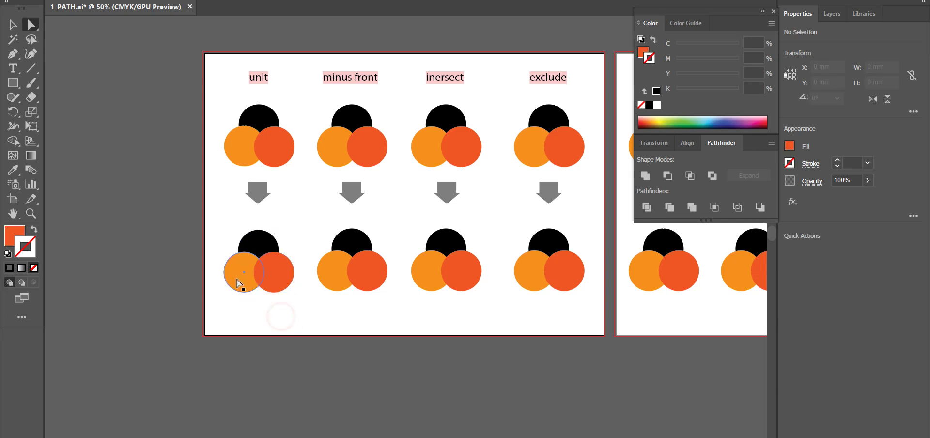
{"action": "left_click", "coordinate": [235, 278]}
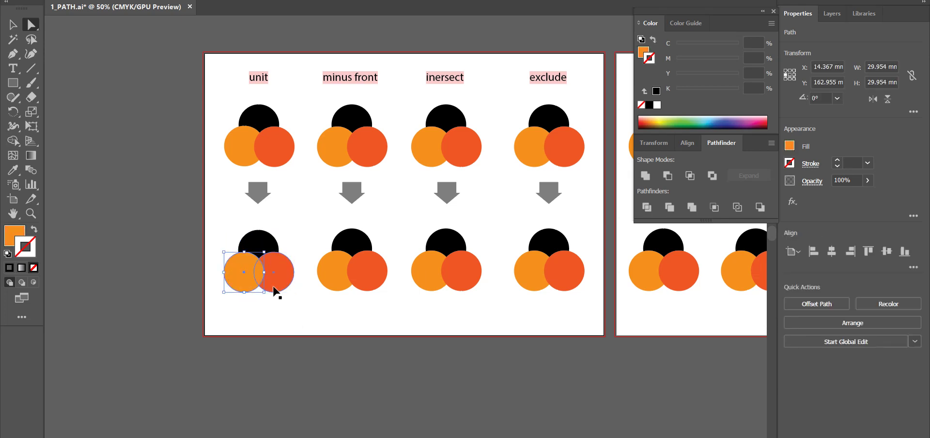
{"action": "left_click_drag", "start_coordinate": [298, 315], "coordinate": [215, 232]}
{"action": "left_click", "coordinate": [645, 176]}
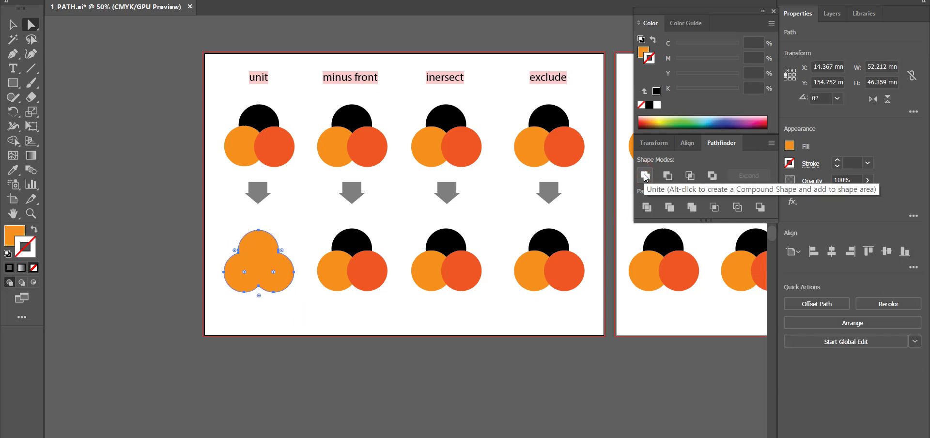
Undo the last unite and bring the lower black circle of the unit example to the front
{"action": "key", "text": "z"}
{"action": "key", "text": "ctrl+z"}
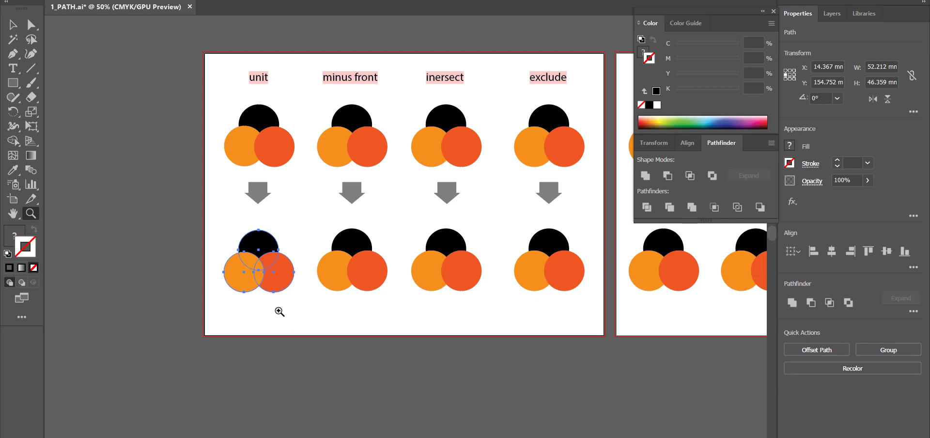
{"action": "key", "text": "a"}
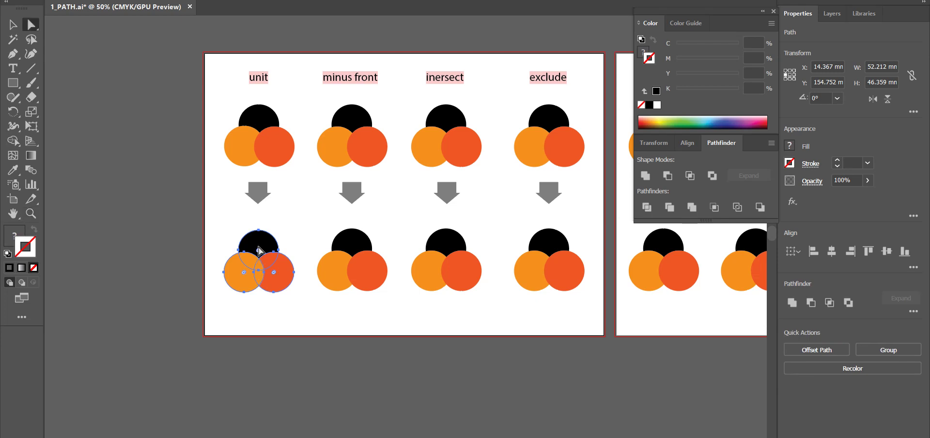
{"action": "left_click", "coordinate": [289, 237]}
{"action": "left_click", "coordinate": [265, 237]}
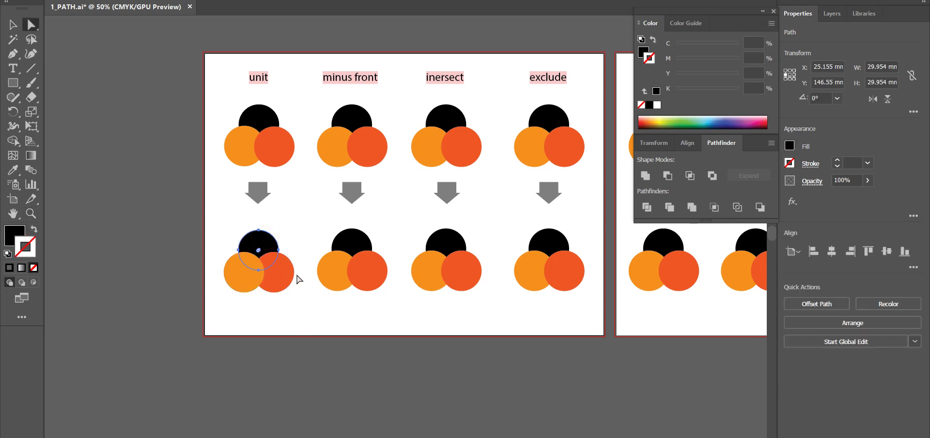
{"action": "key", "text": "ctrl+shift+bracketright"}
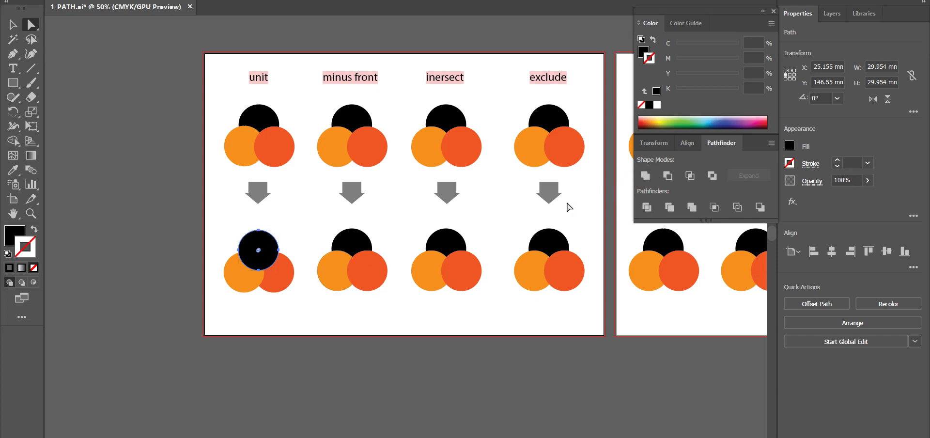
Unite the three lower circles of the unit example into one black shape and deselect it
{"action": "left_click_drag", "start_coordinate": [288, 302], "coordinate": [237, 231]}
{"action": "left_click", "coordinate": [645, 175]}
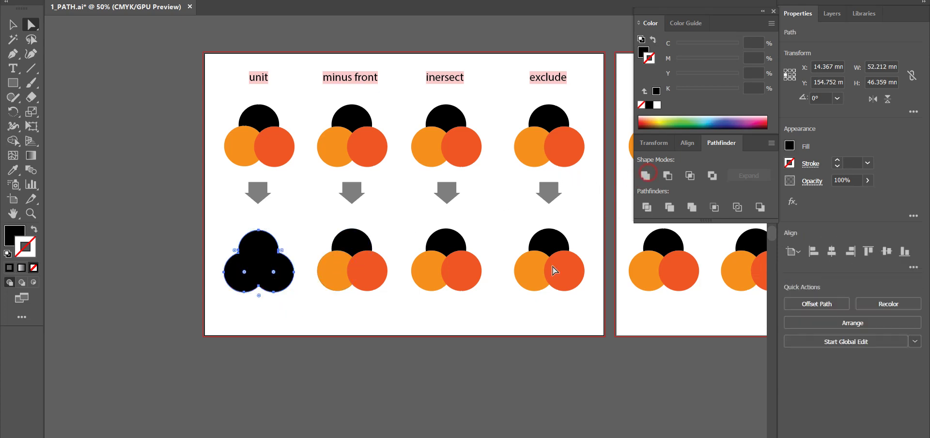
{"action": "left_click", "coordinate": [332, 313]}
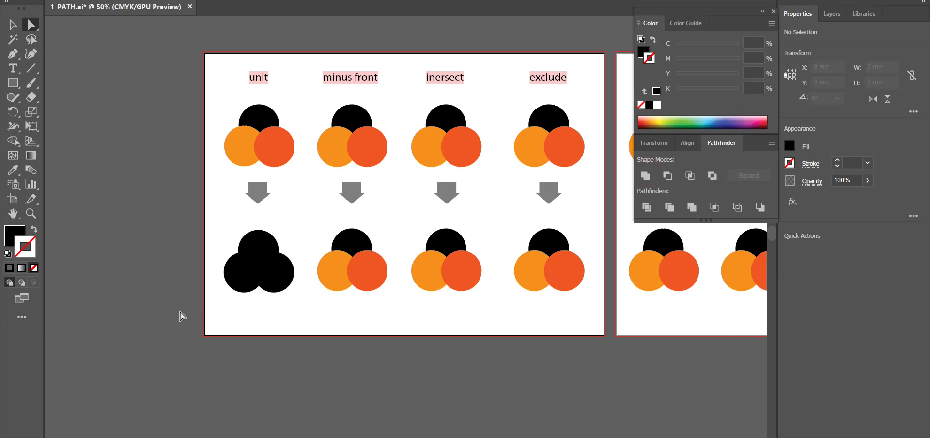
Apply Minus Front to the three lower circles of the minus front example
{"action": "left_click_drag", "start_coordinate": [309, 215], "coordinate": [415, 288]}
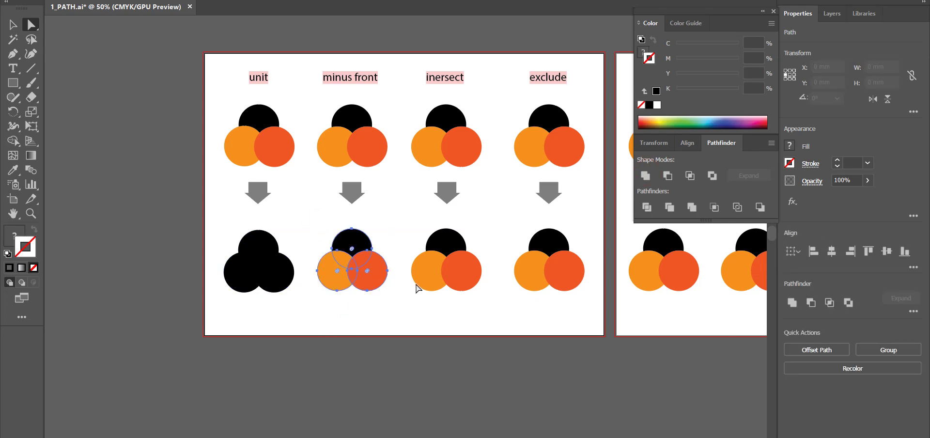
{"action": "left_click", "coordinate": [670, 179]}
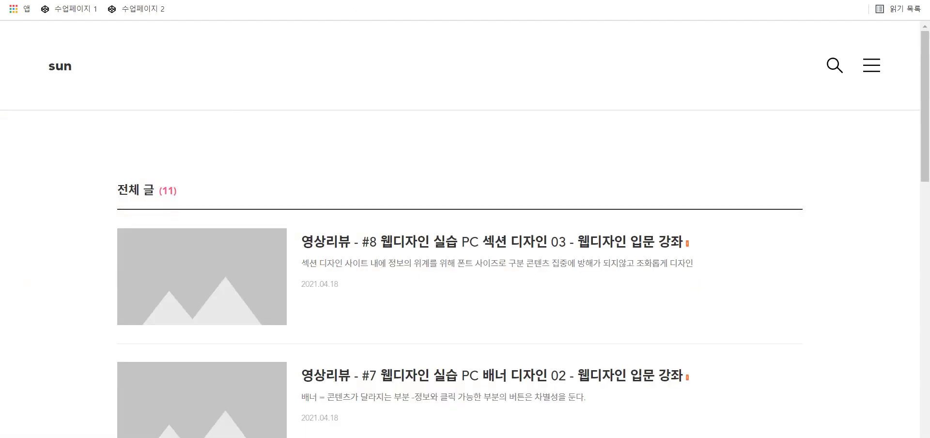
Switch to the blog in the browser and look through the posts in the 공부기록 category
{"action": "left_click", "coordinate": [871, 65]}
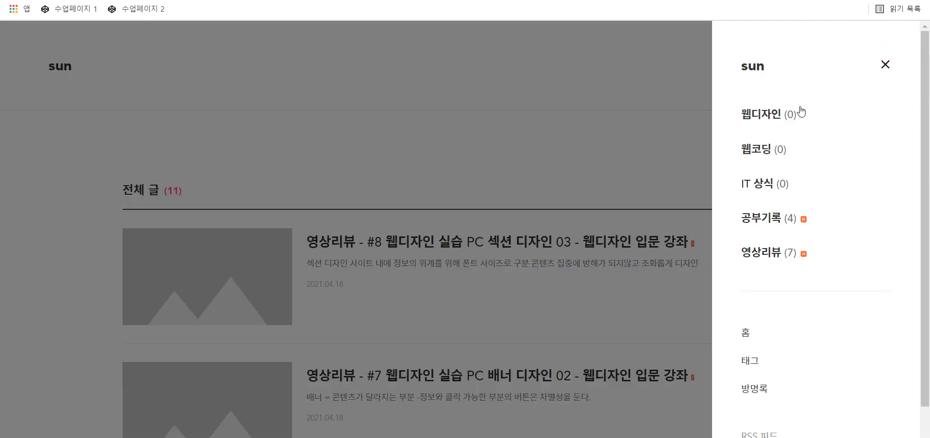
{"action": "left_click", "coordinate": [770, 217]}
{"action": "scroll", "coordinate": [490, 250], "scroll_direction": "down", "scroll_amount": 10}
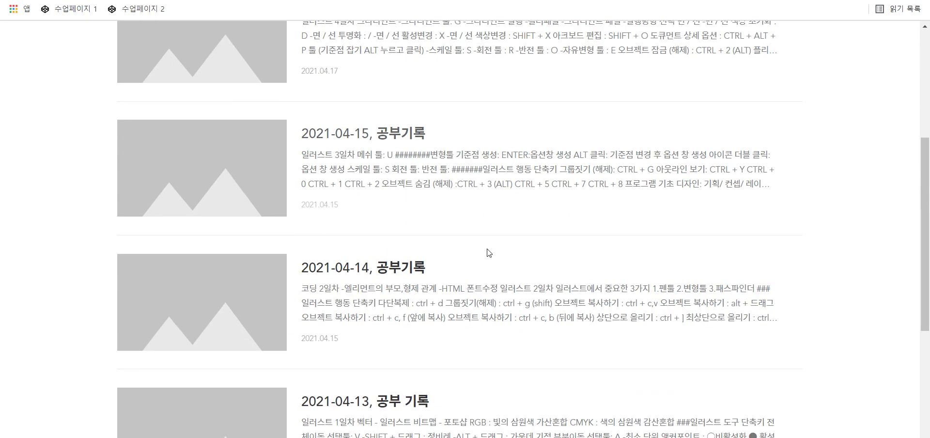
{"action": "scroll", "coordinate": [837, 141], "scroll_direction": "up", "scroll_amount": 5}
{"action": "scroll", "coordinate": [837, 141], "scroll_direction": "up", "scroll_amount": 5}
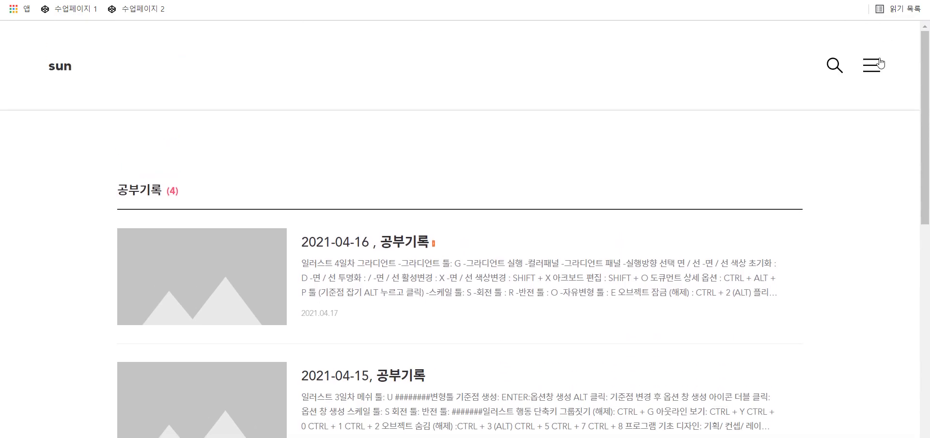
{"action": "left_click", "coordinate": [871, 64]}
{"action": "scroll", "coordinate": [763, 360], "scroll_direction": "down", "scroll_amount": 1}
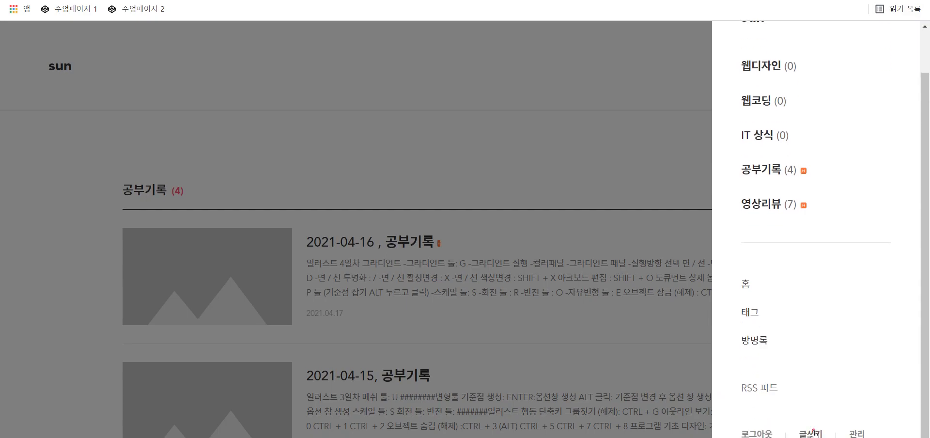
{"action": "left_click", "coordinate": [796, 426]}
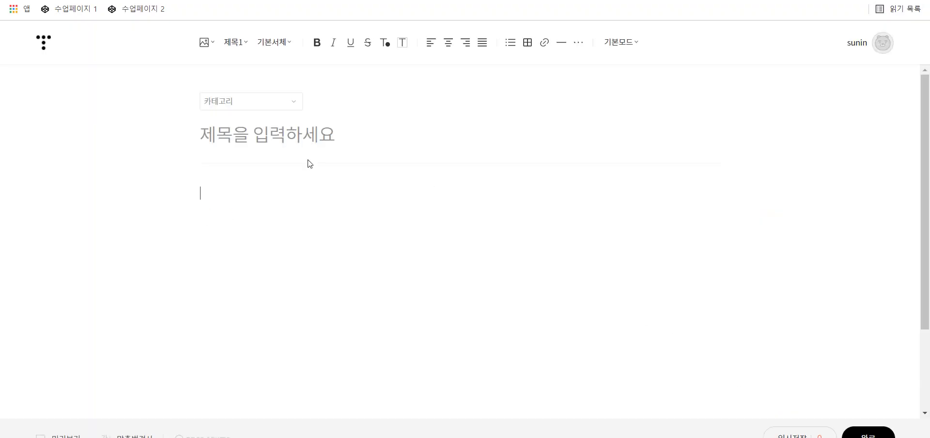
{"action": "left_click", "coordinate": [280, 100]}
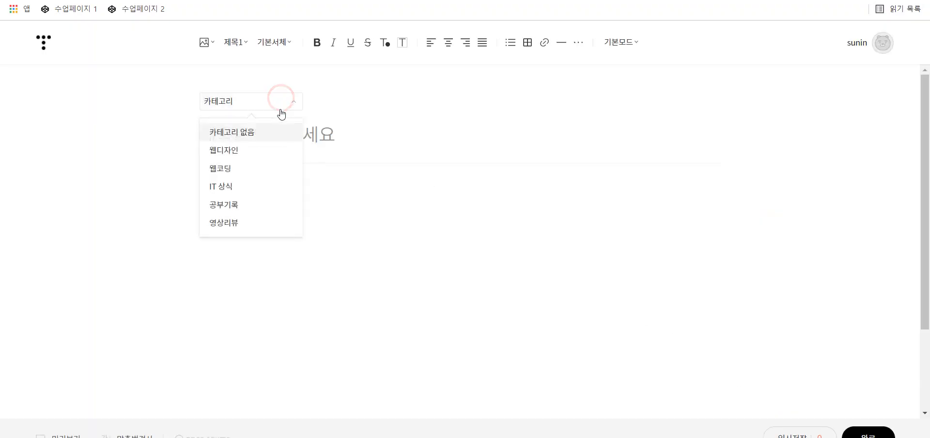
{"action": "left_click", "coordinate": [257, 204]}
{"action": "left_click", "coordinate": [275, 120]}
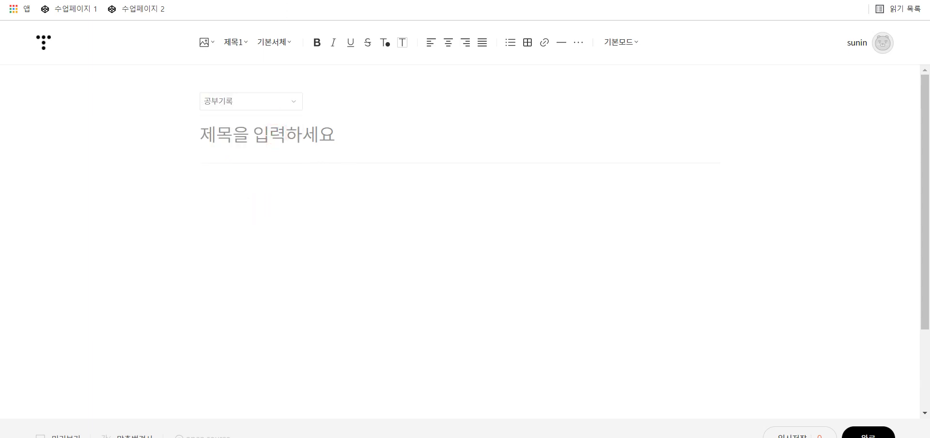
{"action": "key", "text": "alt+Left"}
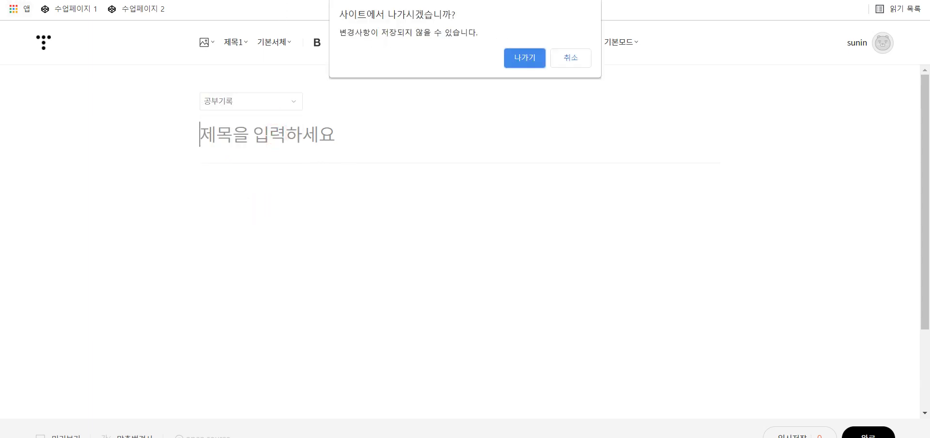
{"action": "left_click", "coordinate": [524, 58]}
{"action": "scroll", "coordinate": [400, 155], "scroll_direction": "down", "scroll_amount": 1}
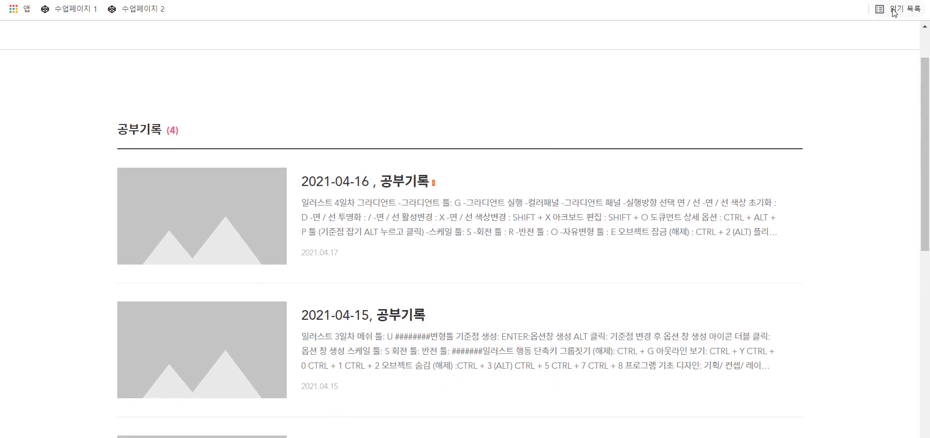
{"action": "scroll", "coordinate": [816, 90], "scroll_direction": "up", "scroll_amount": 1}
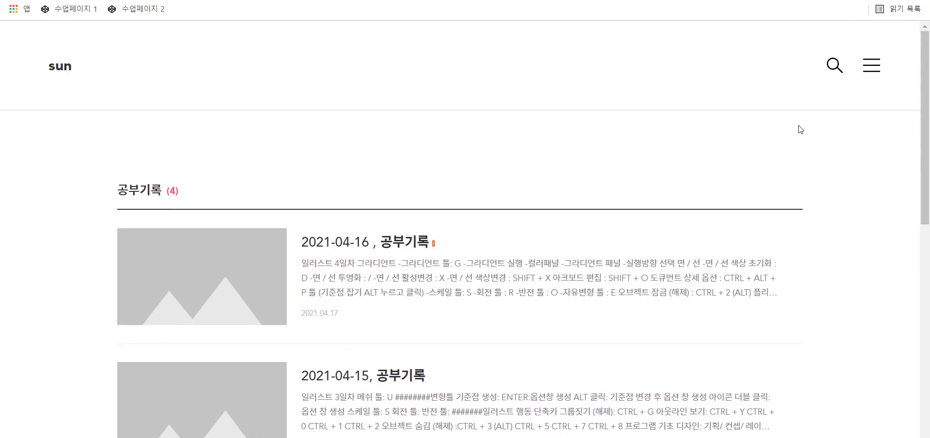
Start writing a new blog post and assign it to the 공부기록 category
{"action": "left_click", "coordinate": [882, 75]}
{"action": "scroll", "coordinate": [783, 374], "scroll_direction": "down", "scroll_amount": 1}
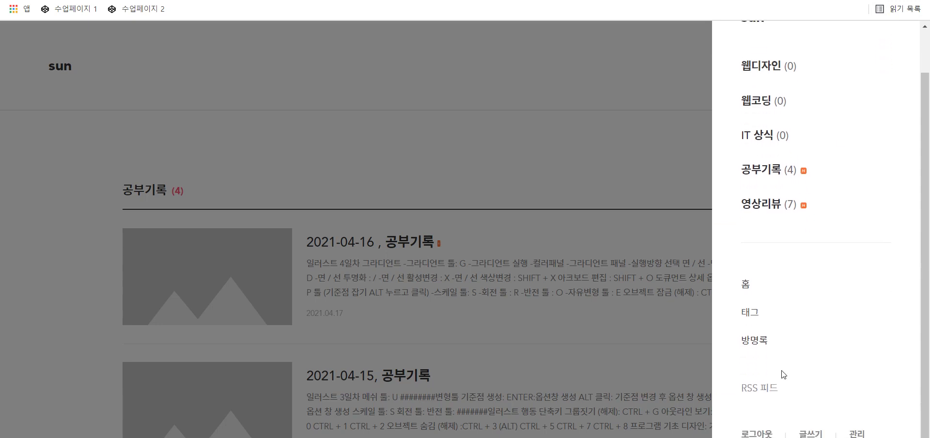
{"action": "left_click", "coordinate": [818, 431]}
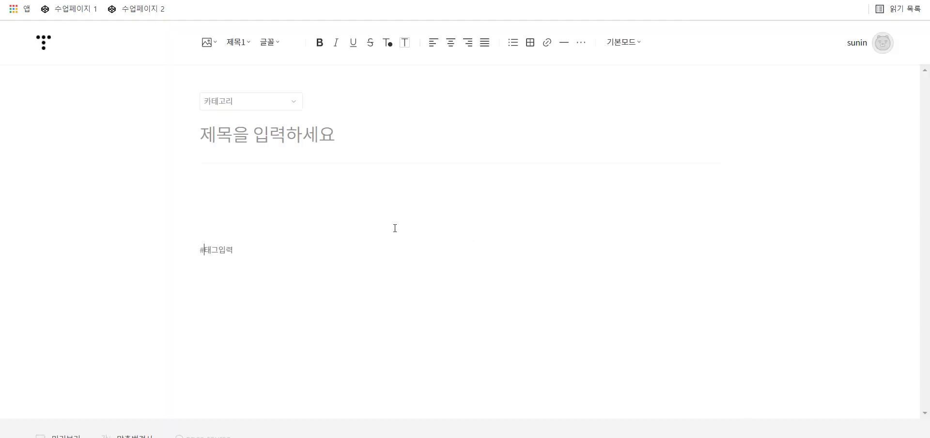
{"action": "left_click", "coordinate": [272, 107]}
{"action": "left_click", "coordinate": [259, 216]}
Title the new post "2021- 04-19, 공부기록"
{"action": "left_click", "coordinate": [260, 134]}
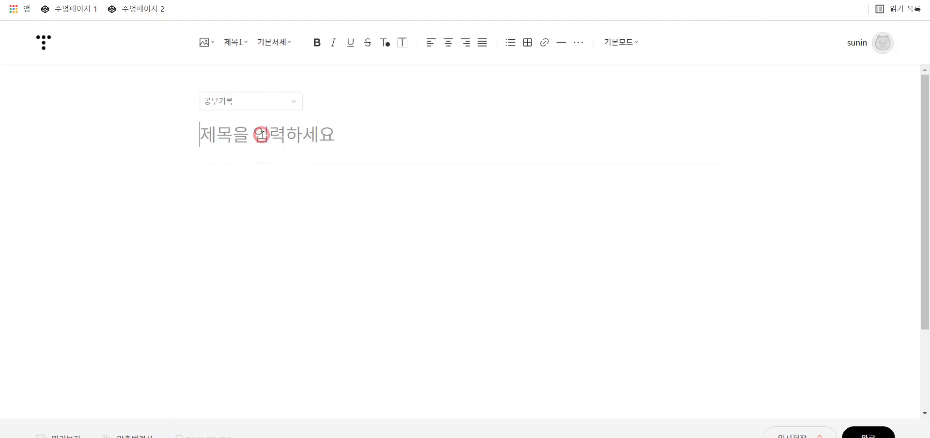
{"action": "type", "text": "2021- "}
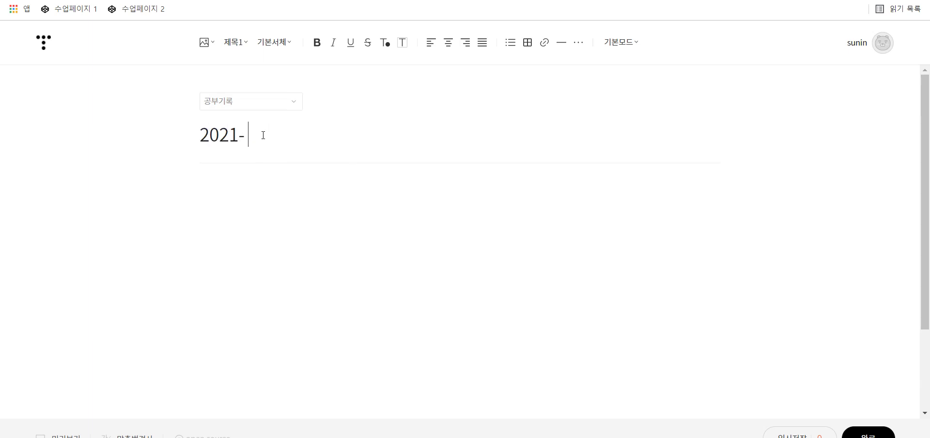
{"action": "type", "text": "04-19"}
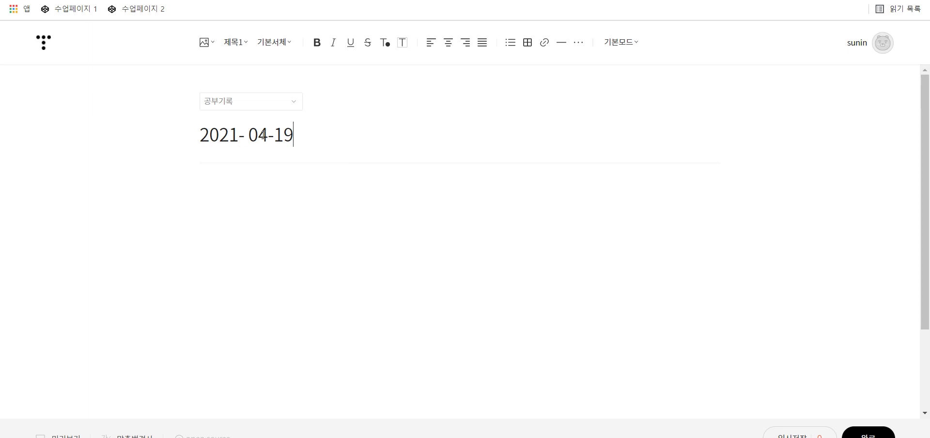
{"action": "type", "text": ", 공부기록"}
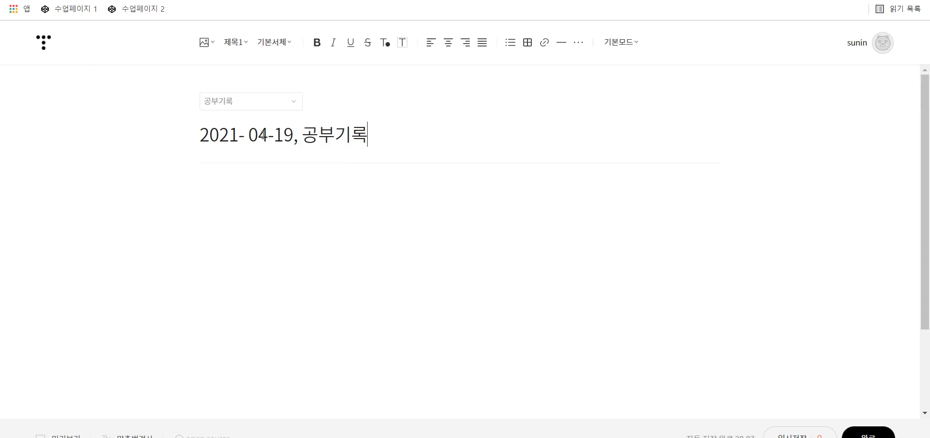
Add "일러스트" as a centred, bold 제목2 heading at the start of the post body
{"action": "left_click", "coordinate": [353, 195]}
{"action": "left_click", "coordinate": [234, 42]}
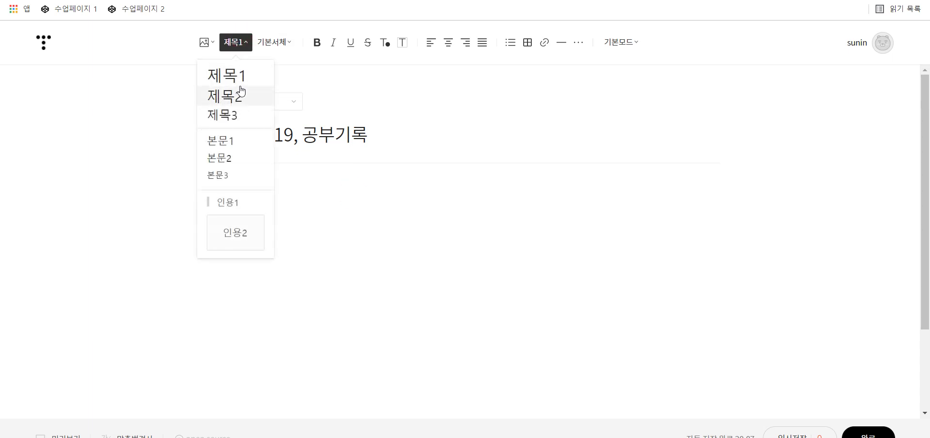
{"action": "left_click", "coordinate": [239, 91]}
{"action": "left_click", "coordinate": [448, 43]}
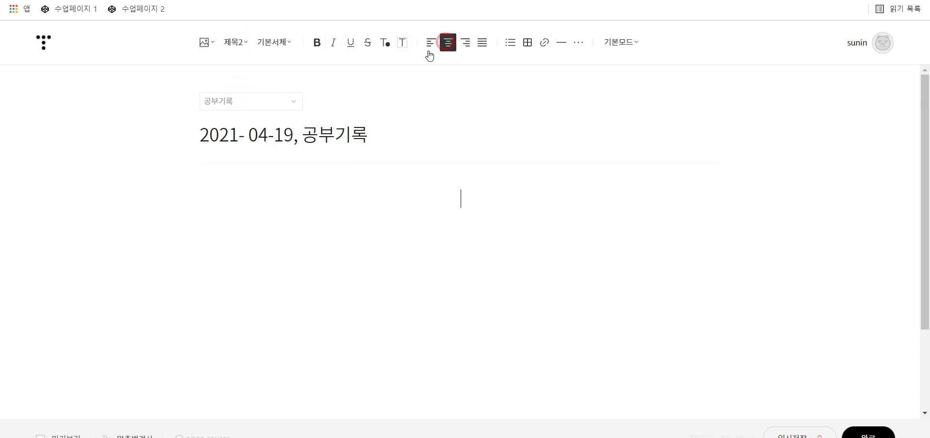
{"action": "left_click", "coordinate": [317, 43]}
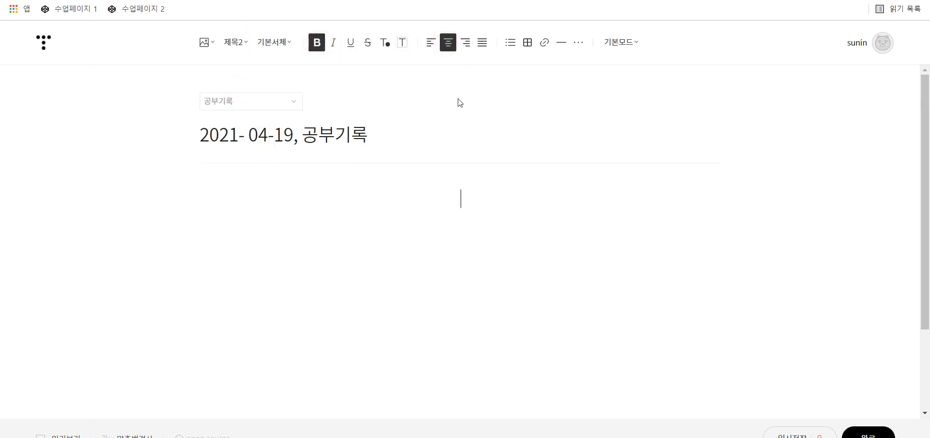
{"action": "type", "text": "일러스트"}
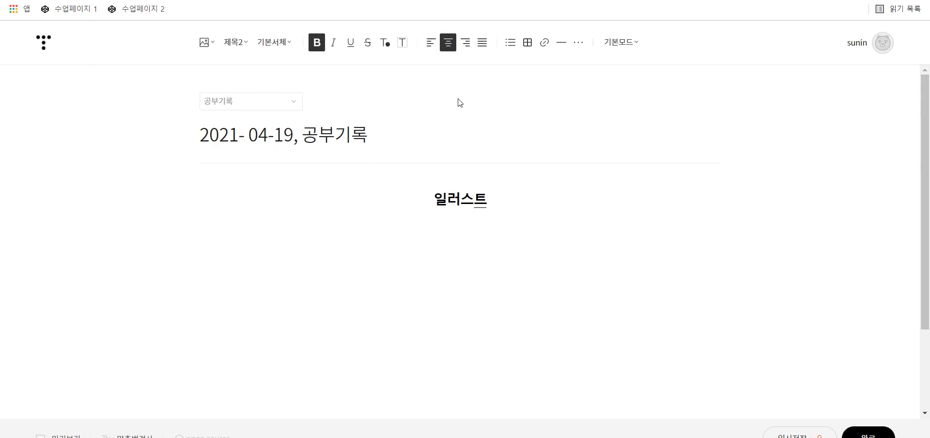
{"action": "key", "text": "Return"}
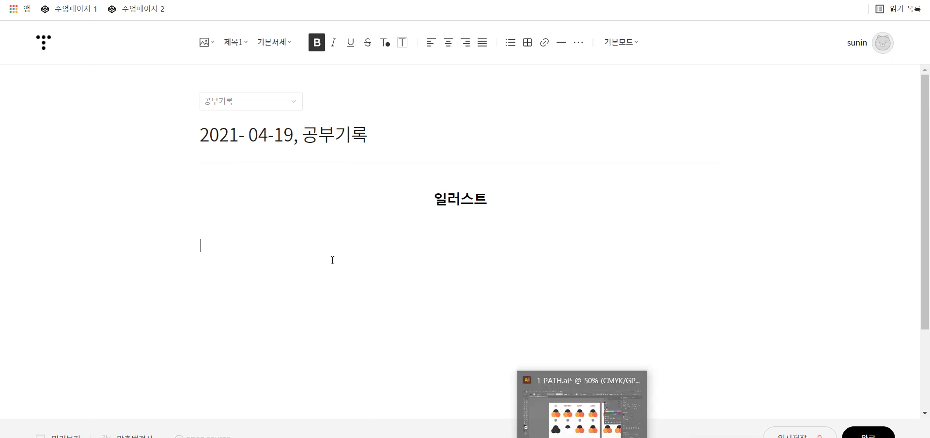
Add a "패스파인더" line in the 제목3 style below the 일러스트 heading and remove its bold formatting
{"action": "left_click", "coordinate": [321, 247]}
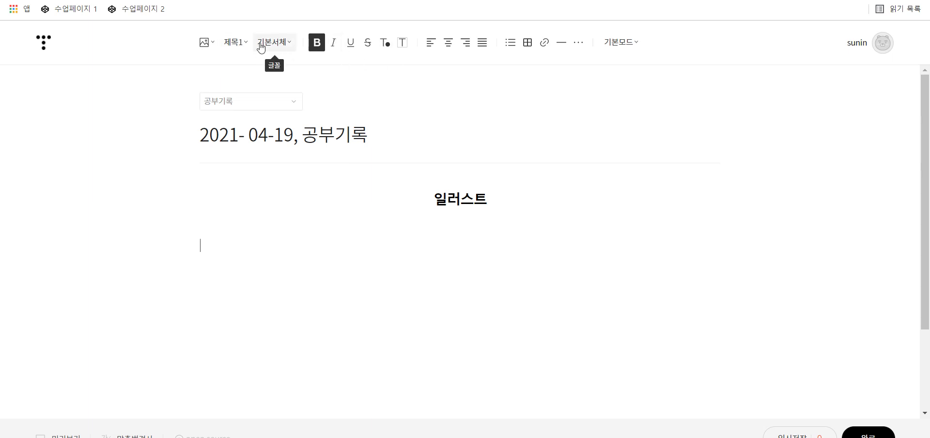
{"action": "left_click", "coordinate": [245, 42]}
{"action": "left_click", "coordinate": [235, 121]}
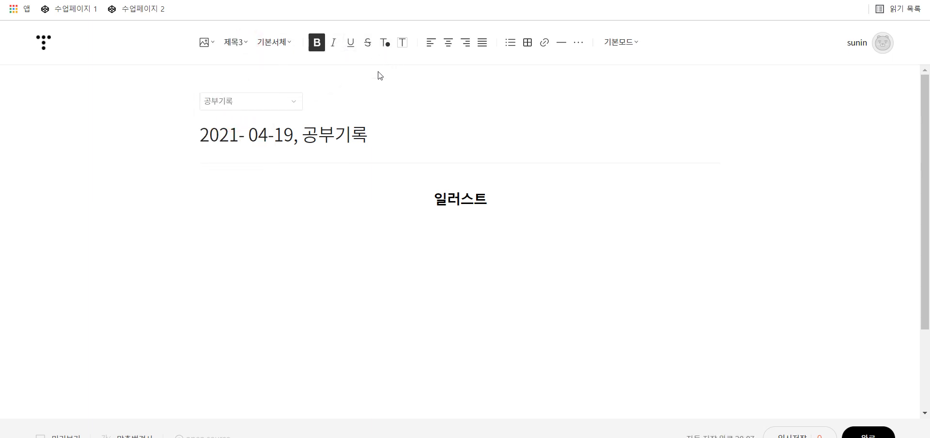
{"action": "type", "text": "패스파인드"}
{"action": "type", "text": "ㅓ"}
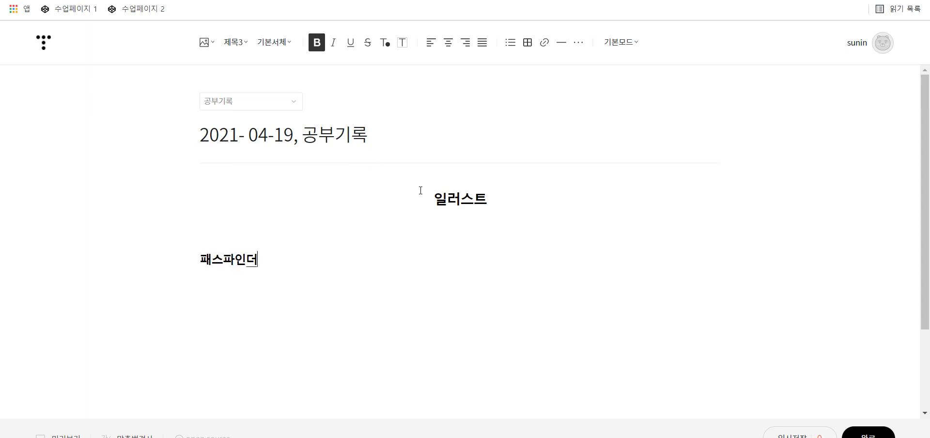
{"action": "left_click_drag", "start_coordinate": [266, 262], "coordinate": [199, 260]}
{"action": "left_click", "coordinate": [316, 42]}
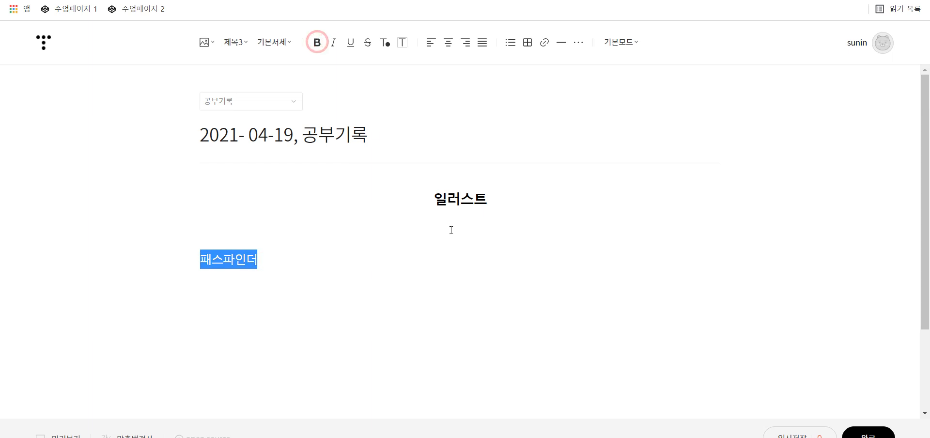
{"action": "left_click", "coordinate": [462, 283]}
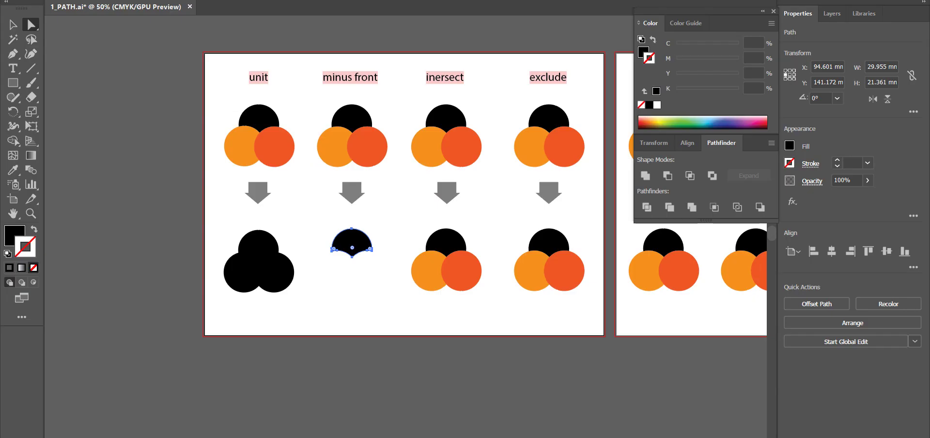
View the Align options, switch to the Notepad file 일러스트_필기_단축키 파일 and look through its Illustrator shortcut notes
{"action": "left_click", "coordinate": [678, 144]}
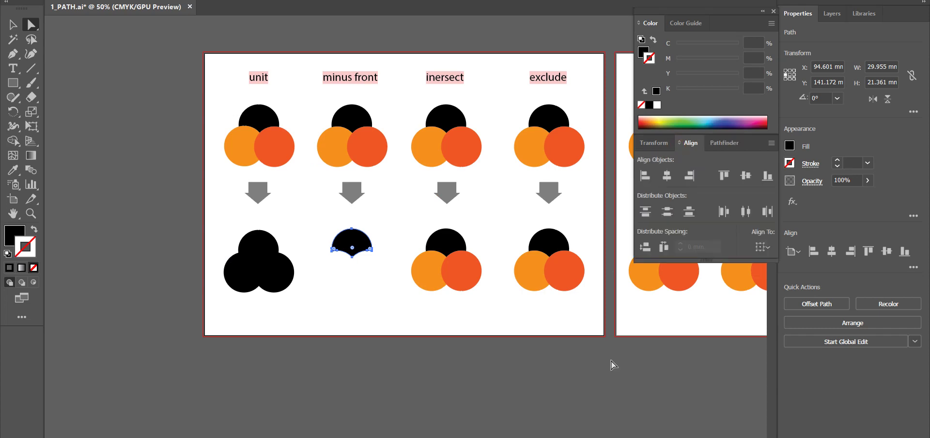
{"action": "key", "text": "alt+Tab"}
{"action": "scroll", "coordinate": [763, 222], "scroll_direction": "down", "scroll_amount": 10}
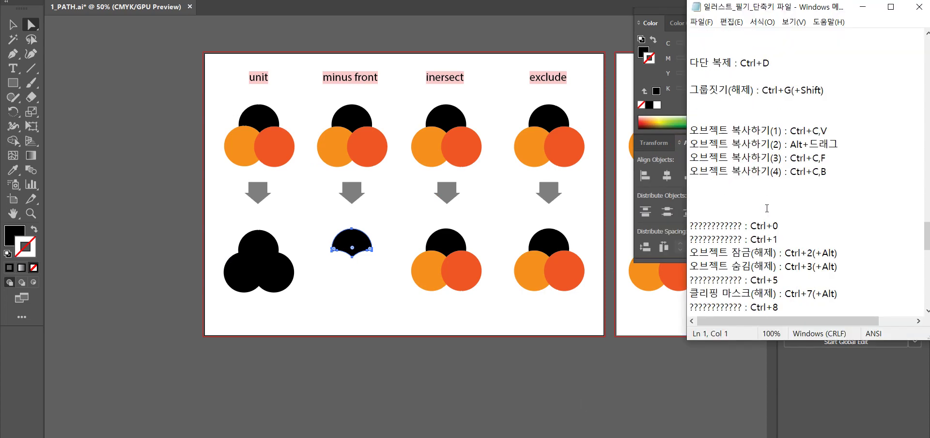
{"action": "scroll", "coordinate": [763, 221], "scroll_direction": "up", "scroll_amount": 1}
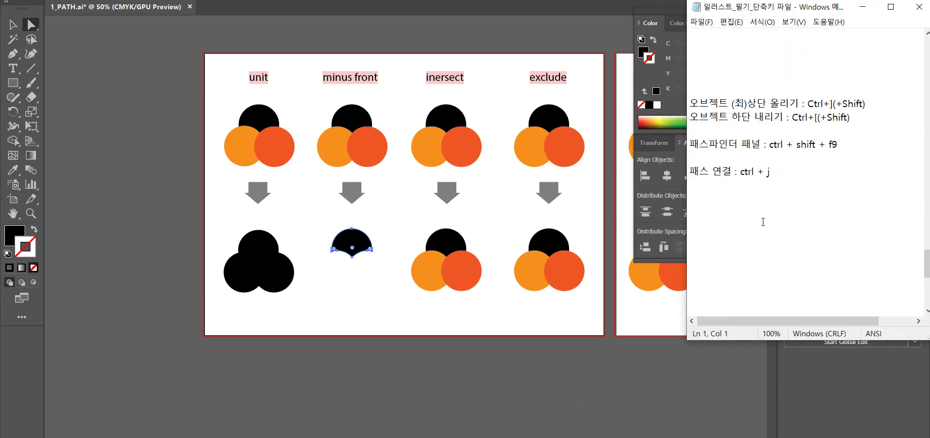
{"action": "scroll", "coordinate": [763, 222], "scroll_direction": "up", "scroll_amount": 6}
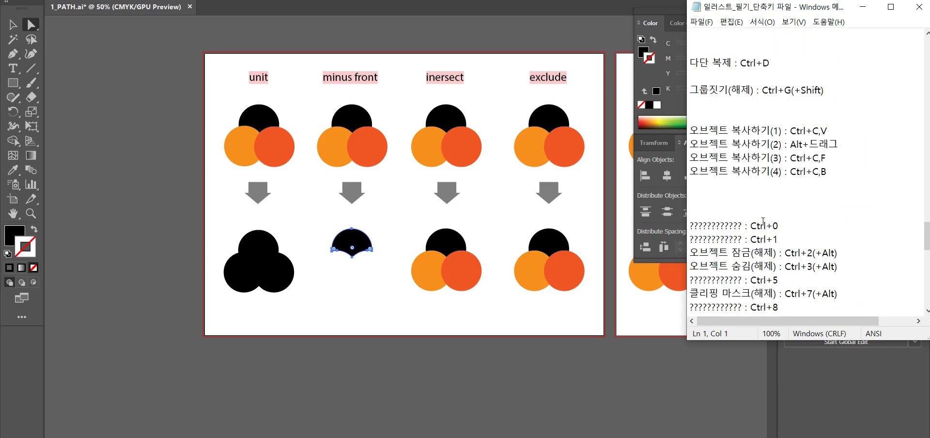
{"action": "scroll", "coordinate": [762, 222], "scroll_direction": "up", "scroll_amount": 20}
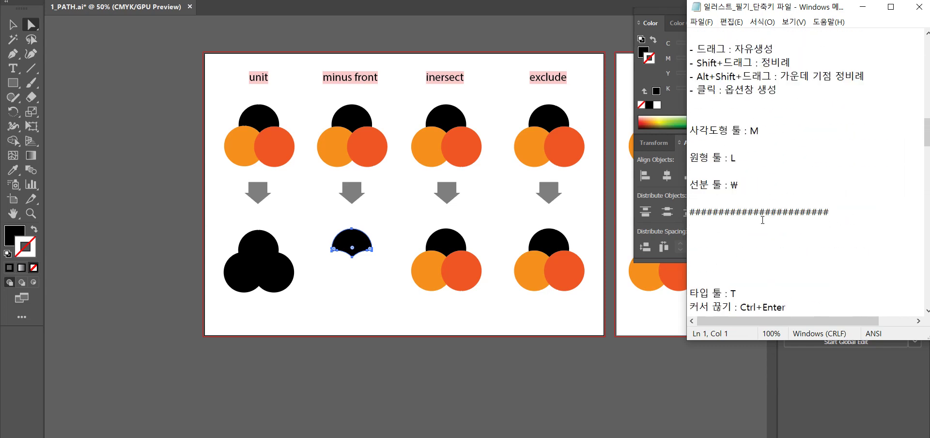
{"action": "scroll", "coordinate": [762, 222], "scroll_direction": "up", "scroll_amount": 12}
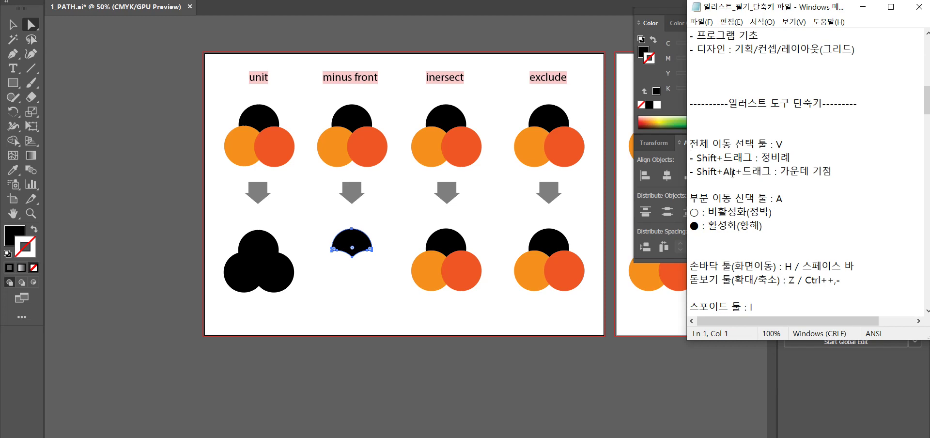
{"action": "scroll", "coordinate": [750, 183], "scroll_direction": "up", "scroll_amount": 2}
{"action": "scroll", "coordinate": [750, 182], "scroll_direction": "down", "scroll_amount": 5}
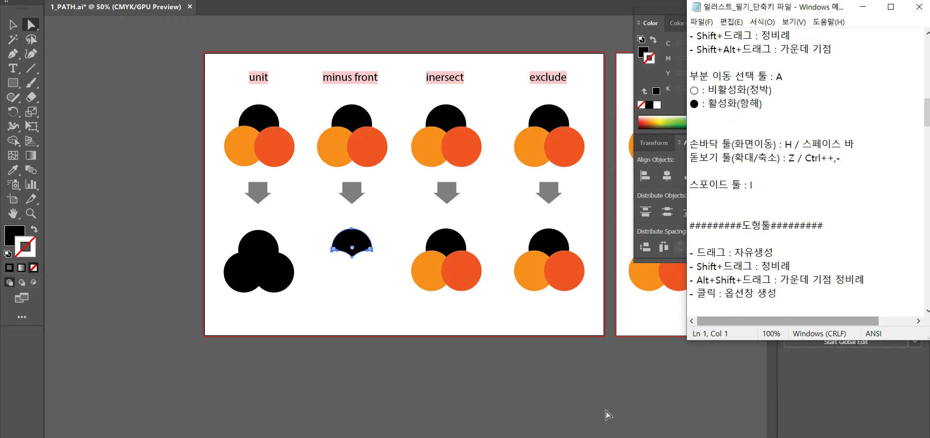
Switch to the blog post and replace the 패스파인더 heading text with "align"
{"action": "key", "text": "alt+Tab"}
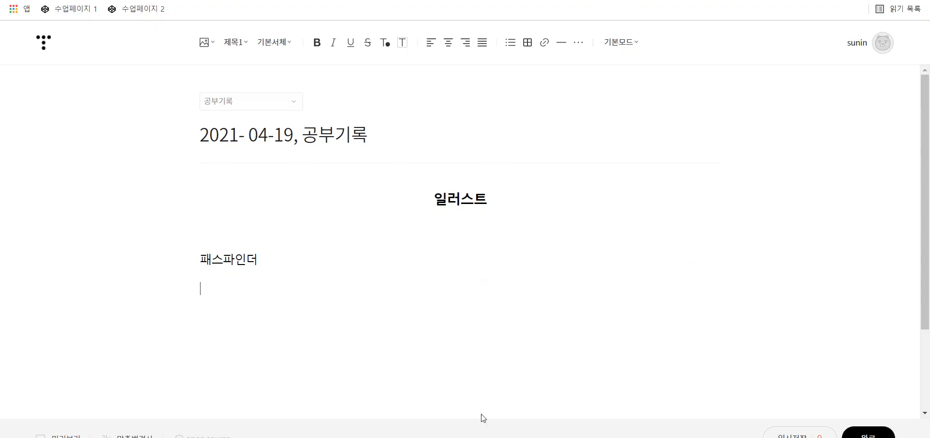
{"action": "left_click_drag", "start_coordinate": [271, 267], "coordinate": [200, 264]}
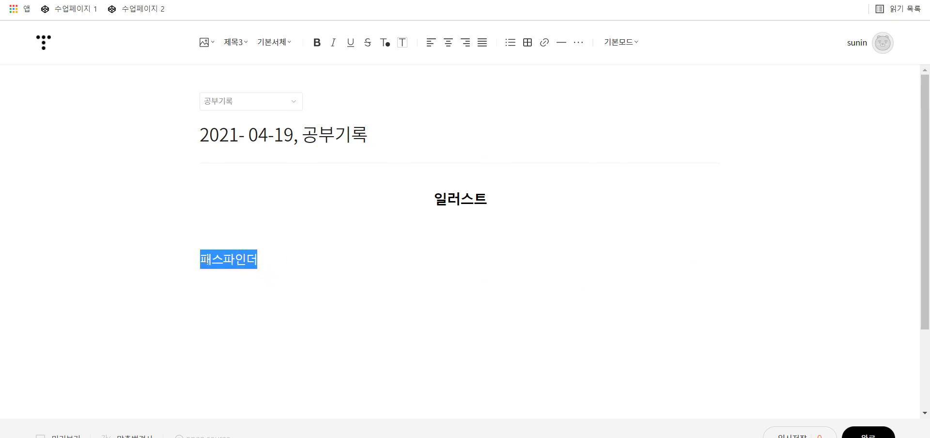
{"action": "type", "text": "ㅁ"}
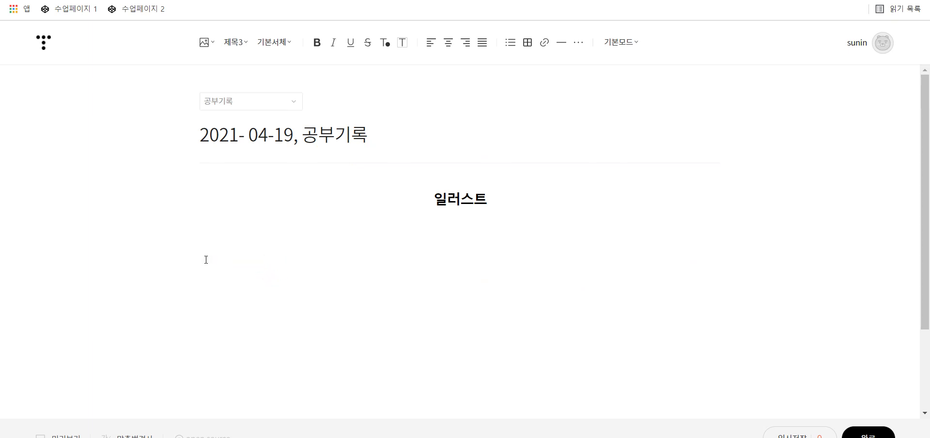
{"action": "key", "text": "Caps_Lock"}
{"action": "type", "text": "AIN"}
{"action": "key", "text": "BackSpace"}
{"action": "key", "text": "BackSpace"}
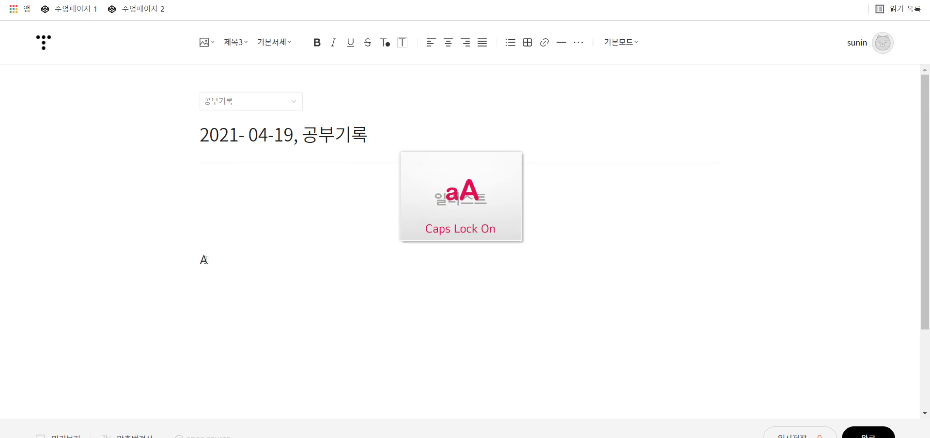
{"action": "key", "text": "BackSpace"}
{"action": "key", "text": "Caps_Lock"}
{"action": "type", "text": "alin"}
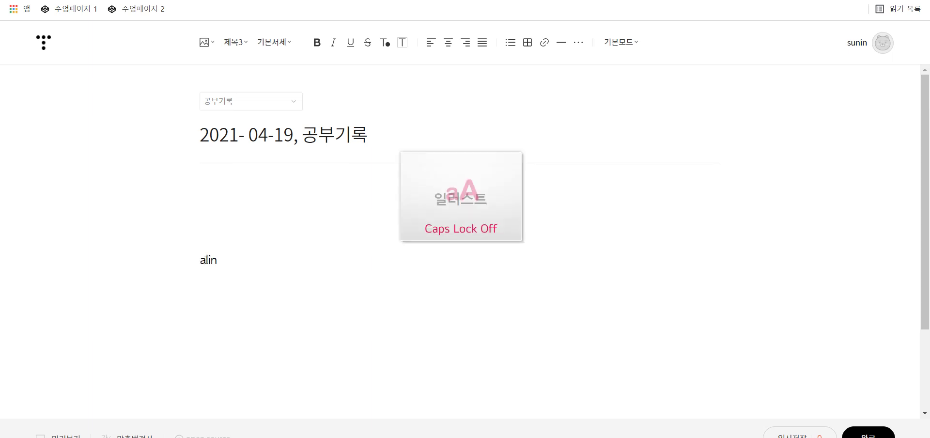
{"action": "key", "text": "BackSpace"}
{"action": "type", "text": "gn :"}
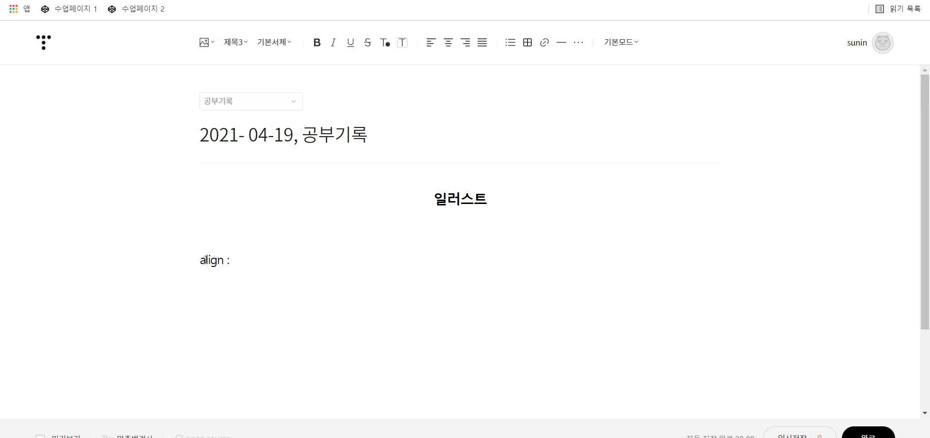
{"action": "type", "text": "정렬"}
{"action": "key", "text": "BackSpace"}
{"action": "key", "text": "BackSpace"}
{"action": "key", "text": "BackSpace"}
Add the note "align : 2개 이상 오브젝트 정렬" on the line below the align heading
{"action": "key", "text": "alt+Tab"}
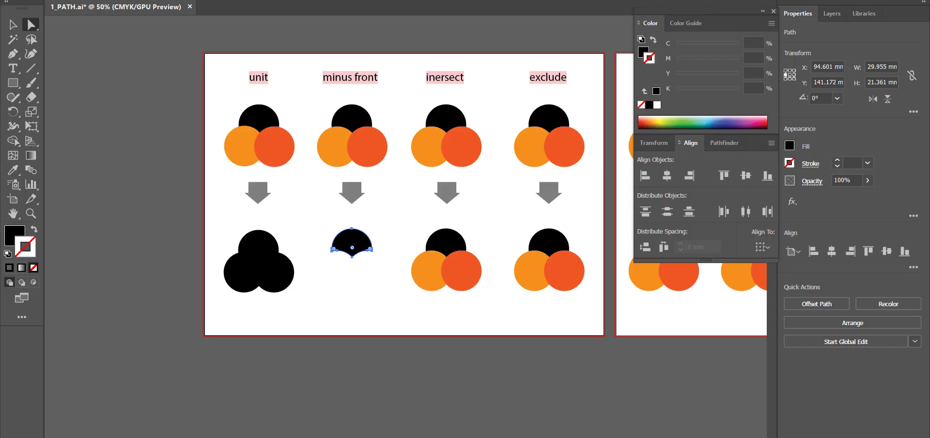
{"action": "key", "text": "alt+w"}
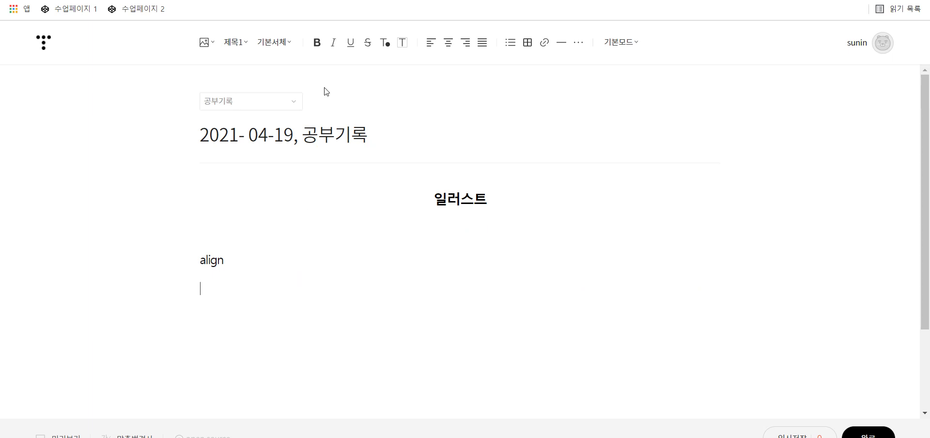
{"action": "key", "text": "BackSpace"}
{"action": "type", "text": "align : wjdf"}
{"action": "type", "text": "정렬"}
{"action": "type", "text": "2"}
{"action": "type", "text": "개이상"}
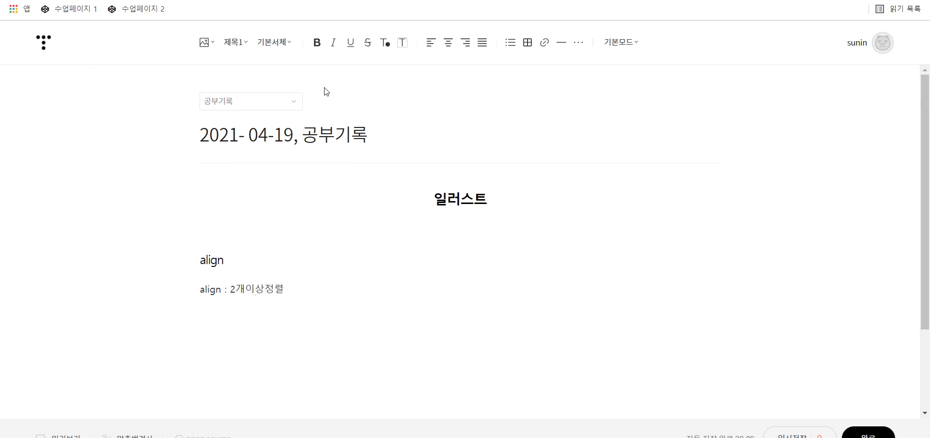
{"action": "key", "text": "BackSpace"}
{"action": "key", "text": "BackSpace"}
{"action": "type", "text": "스"}
{"action": "key", "text": "BackSpace"}
{"action": "key", "text": "BackSpace"}
{"action": "type", "text": "이상 오브젝"}
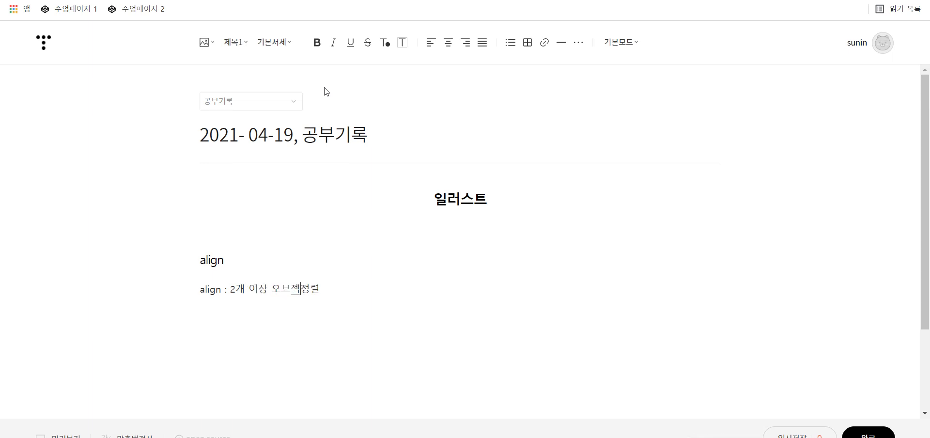
{"action": "type", "text": "트"}
{"action": "scroll", "coordinate": [254, 245], "scroll_direction": "down", "scroll_amount": 1}
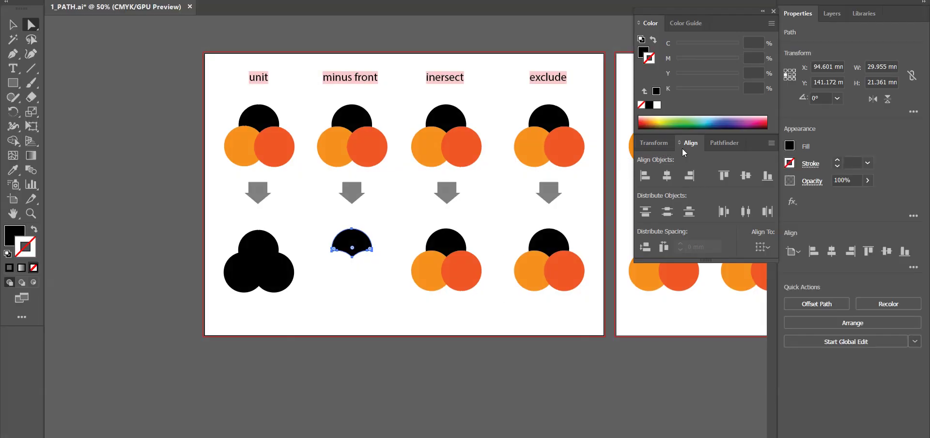
Switch to Illustrator and examine the Pathfinder and Align options, including the Align To choices
{"action": "left_click", "coordinate": [723, 143]}
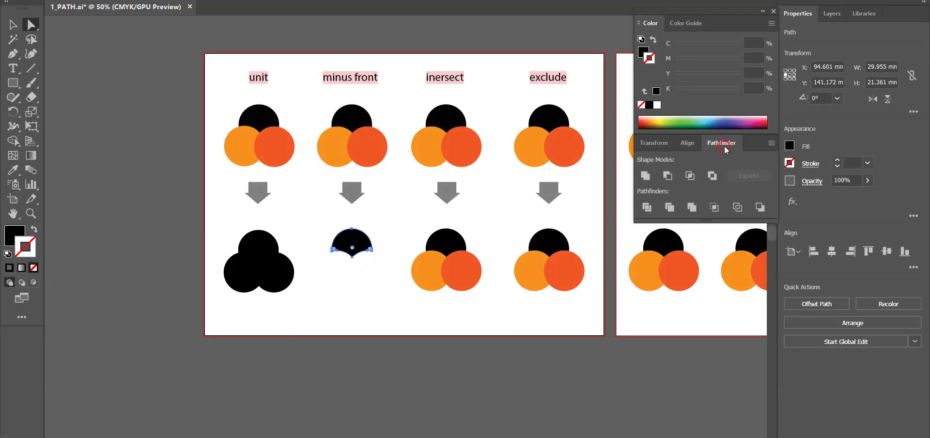
{"action": "left_click", "coordinate": [693, 145]}
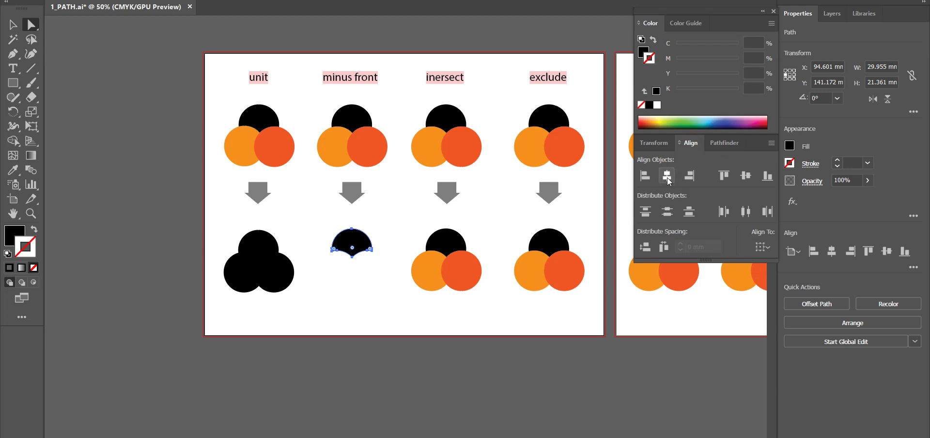
{"action": "left_click", "coordinate": [762, 247]}
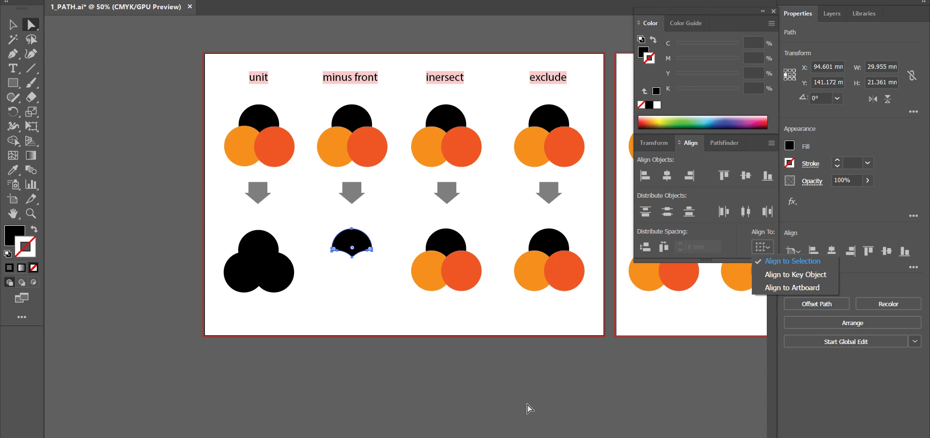
{"action": "left_click", "coordinate": [736, 145]}
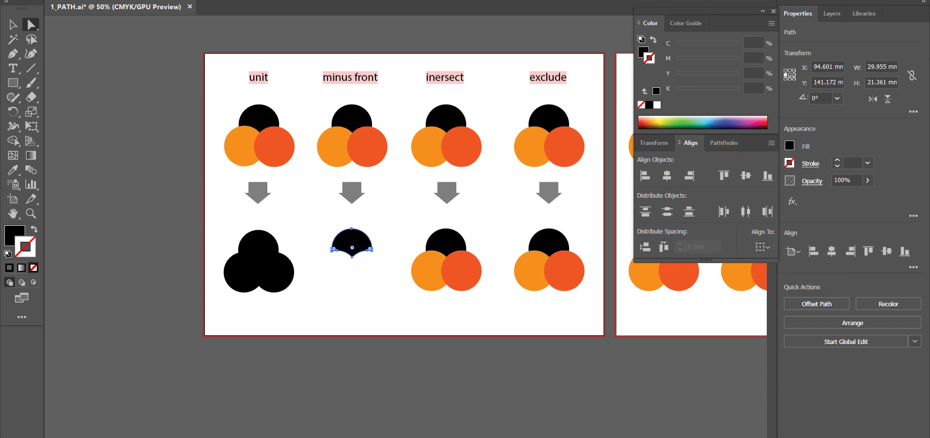
Switch to the blog post and set a new line below the align note to the 제목3 style
{"action": "key", "text": "alt+Tab"}
{"action": "left_click", "coordinate": [369, 235]}
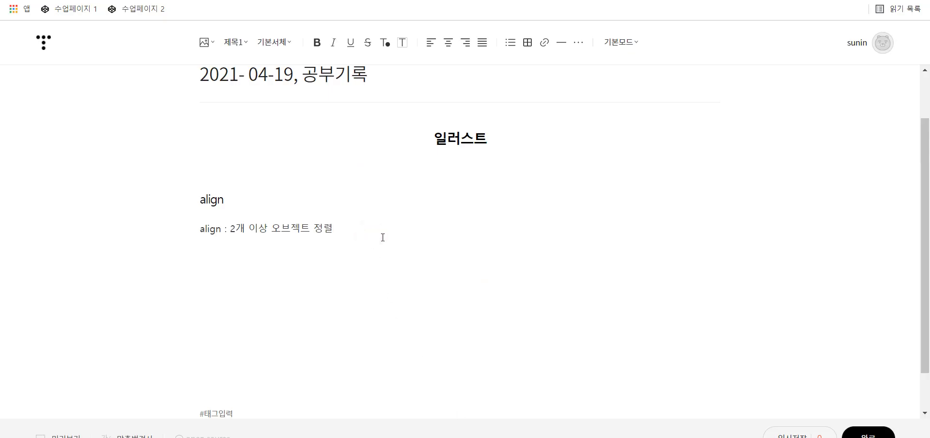
{"action": "left_click", "coordinate": [231, 41]}
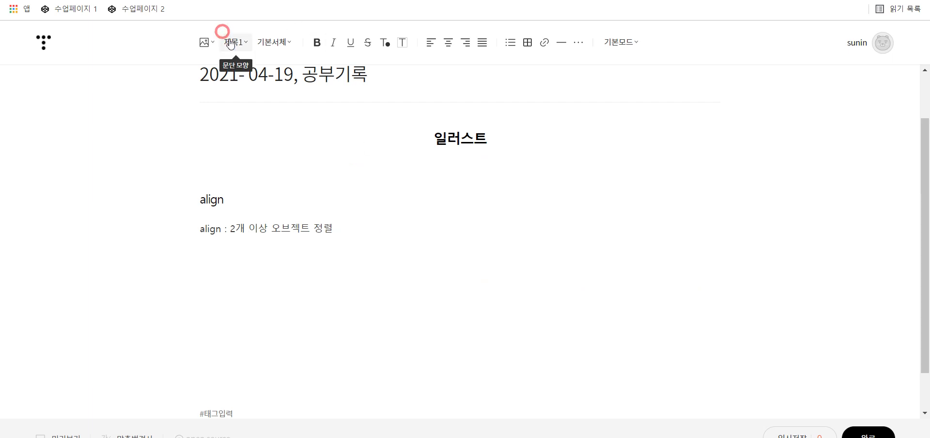
{"action": "left_click", "coordinate": [249, 113]}
{"action": "type", "text": "쾌"}
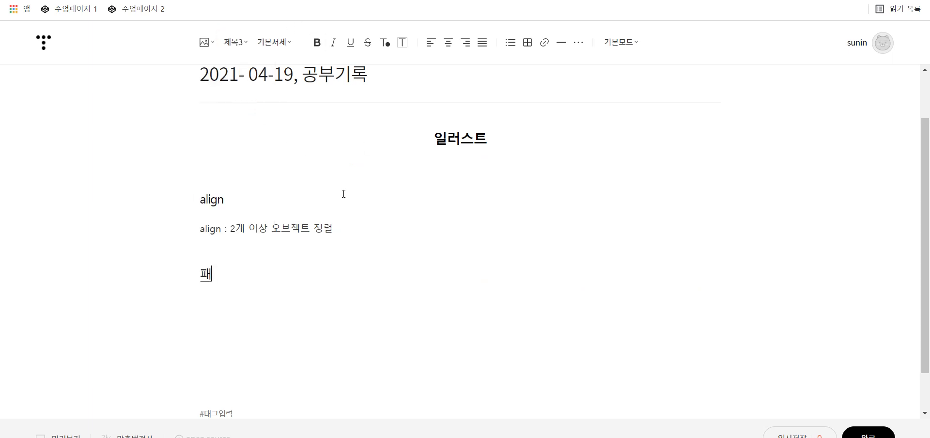
{"action": "key", "text": "BackSpace"}
{"action": "key", "text": "BackSpace"}
{"action": "type", "text": "메소"}
{"action": "key", "text": "BackSpace"}
{"action": "key", "text": "BackSpace"}
Enter "pathfinder" as the text of the new 제목3 heading
{"action": "key", "text": "Hangul"}
{"action": "type", "text": "apth"}
{"action": "key", "text": "BackSpace"}
{"action": "key", "text": "BackSpace"}
{"action": "key", "text": "BackSpace"}
{"action": "key", "text": "BackSpace"}
{"action": "type", "text": "pathpin"}
{"action": "key", "text": "BackSpace"}
{"action": "key", "text": "BackSpace"}
{"action": "key", "text": "BackSpace"}
{"action": "key", "text": "alt+Tab"}
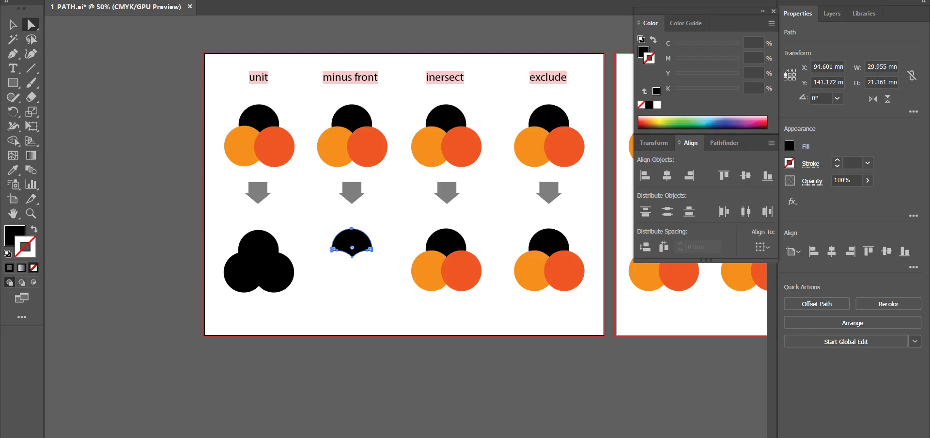
{"action": "key", "text": "alt+Tab"}
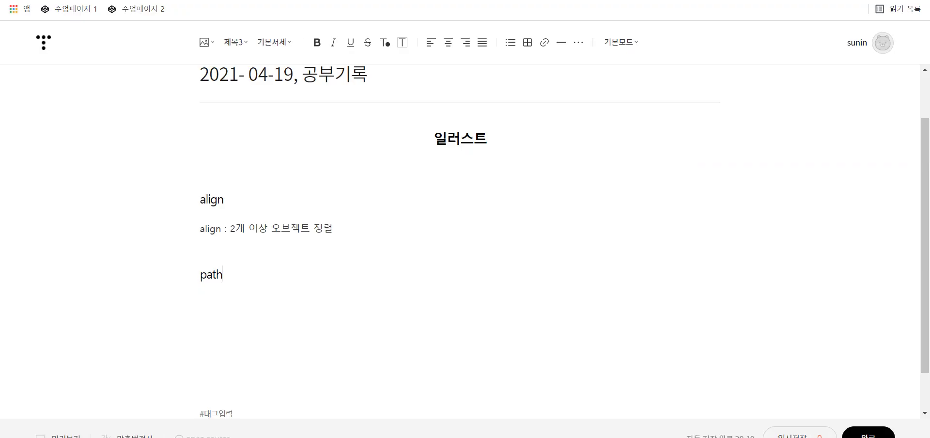
{"action": "type", "text": "finder"}
Switch to Illustrator and examine the Pathfinder shape modes, checking the name of the Unite operation
{"action": "key", "text": "alt+Tab"}
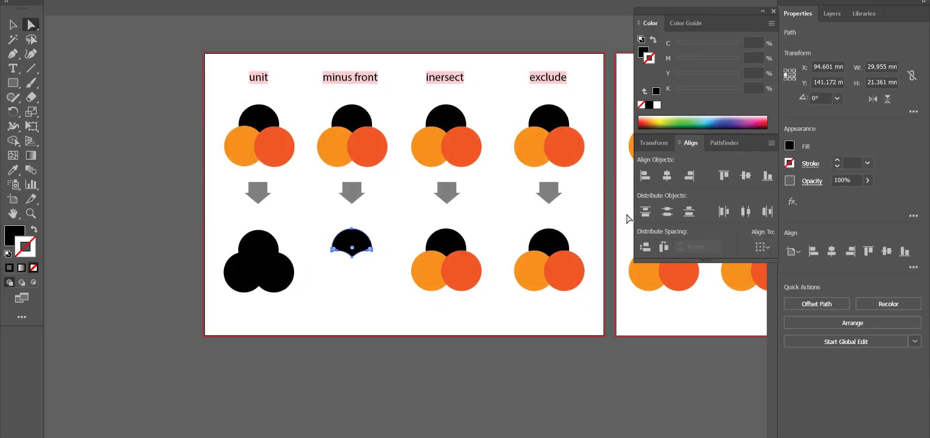
{"action": "left_click", "coordinate": [708, 144]}
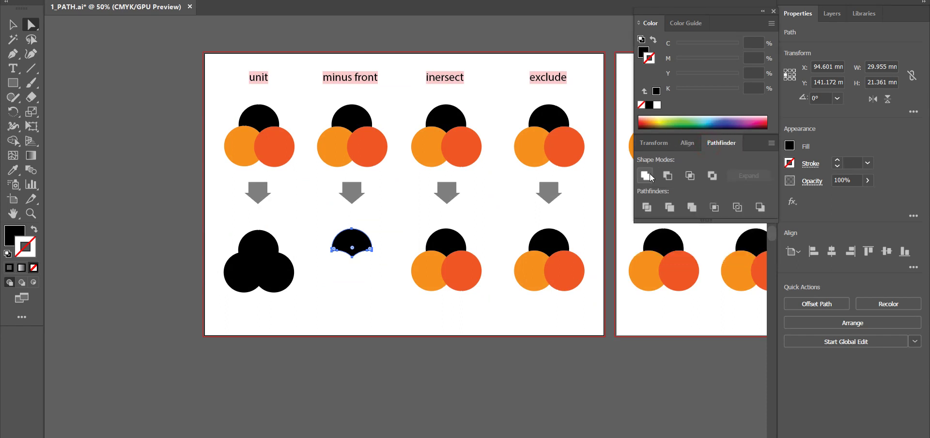
{"action": "left_click", "coordinate": [688, 143]}
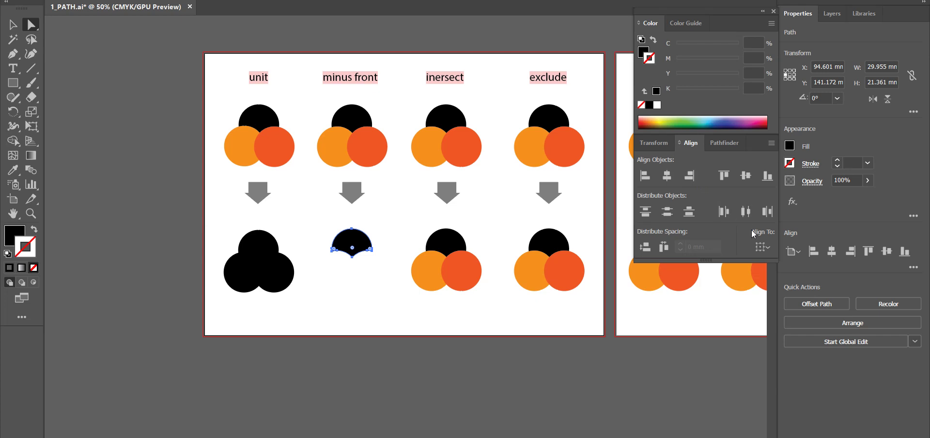
{"action": "left_click", "coordinate": [721, 143]}
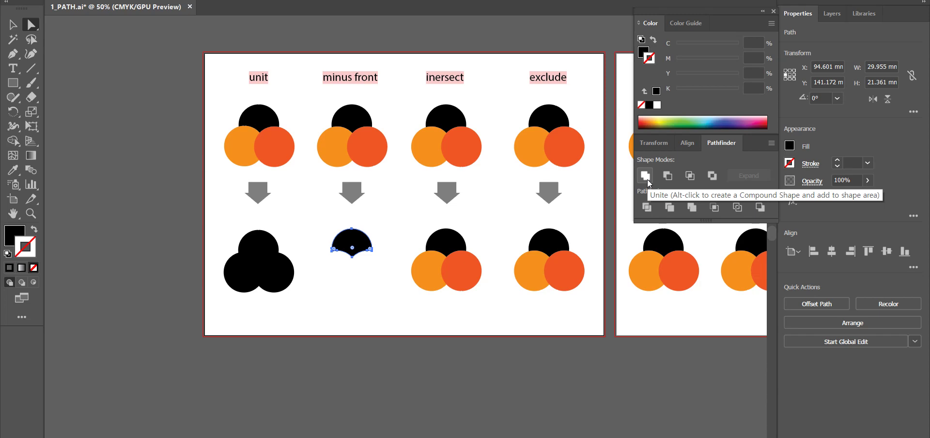
Switch to the blog post and add "unite : 가장 앞에 있는 도형의 색으로 합쳐진다." below the pathfinder heading, followed by a new line
{"action": "key", "text": "alt+Tab"}
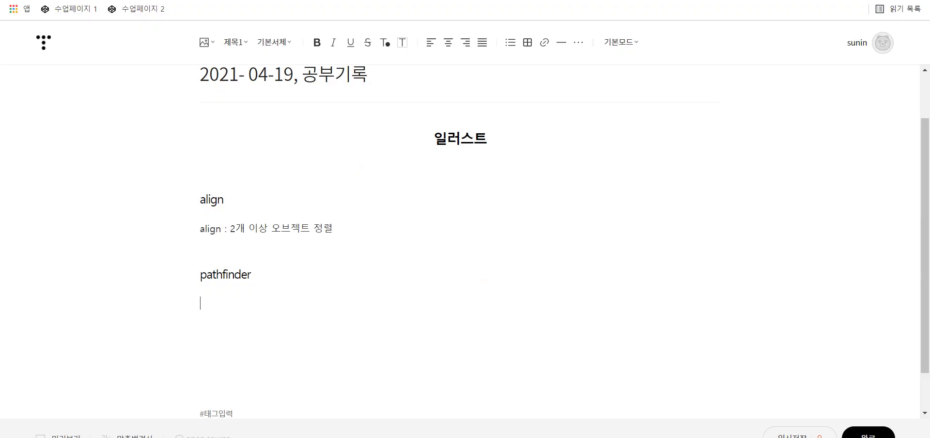
{"action": "type", "text": "unite"}
{"action": "type", "text": " :"}
{"action": "type", "text": "하나로"}
{"action": "key", "text": "BackSpace"}
{"action": "key", "text": "BackSpace"}
{"action": "key", "text": "BackSpace"}
{"action": "type", "text": "가장 애앞에 있는 도"}
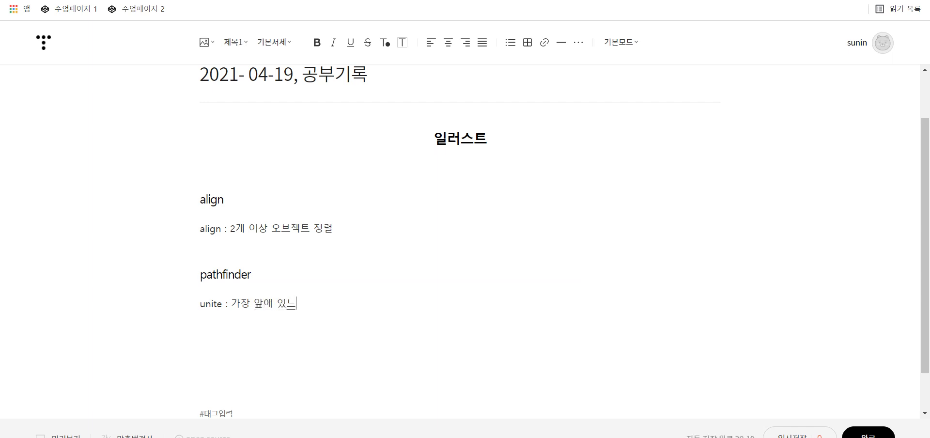
{"action": "type", "text": "형의 색으로"}
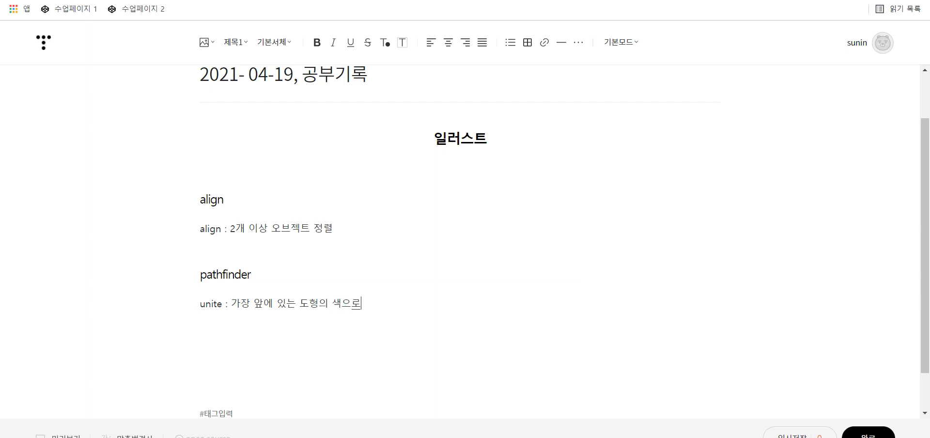
{"action": "type", "text": " 합쳐진ㄷㅏ."}
{"action": "key", "text": "Return"}
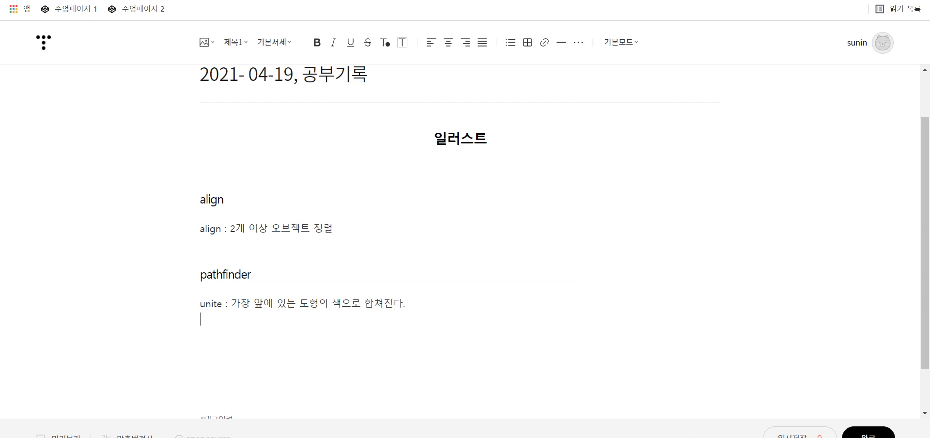
Check the Minus Front mode's name in Illustrator and enter "minus front" on the line below the unite note in the blog post
{"action": "key", "text": "alt+Tab"}
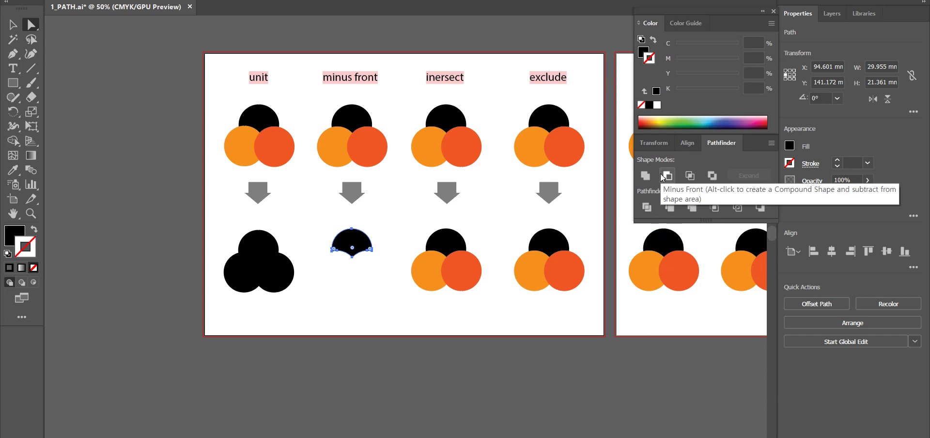
{"action": "key", "text": "alt+Tab"}
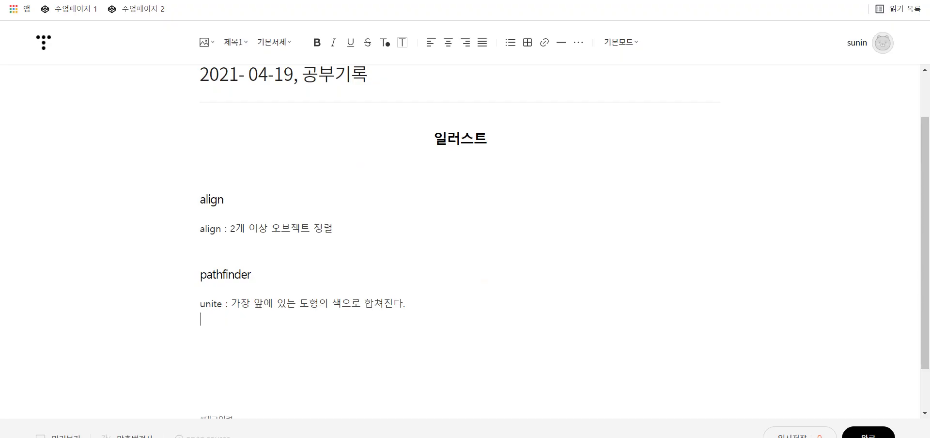
{"action": "type", "text": "ㅡ"}
{"action": "key", "text": "BackSpace"}
{"action": "type", "text": "minus front"}
Check the minus front example in Illustrator and complete its blog note with ": 앞에 있는 도형들과 겹쳐진 부분까지 사라진다."
{"action": "key", "text": "alt+Tab"}
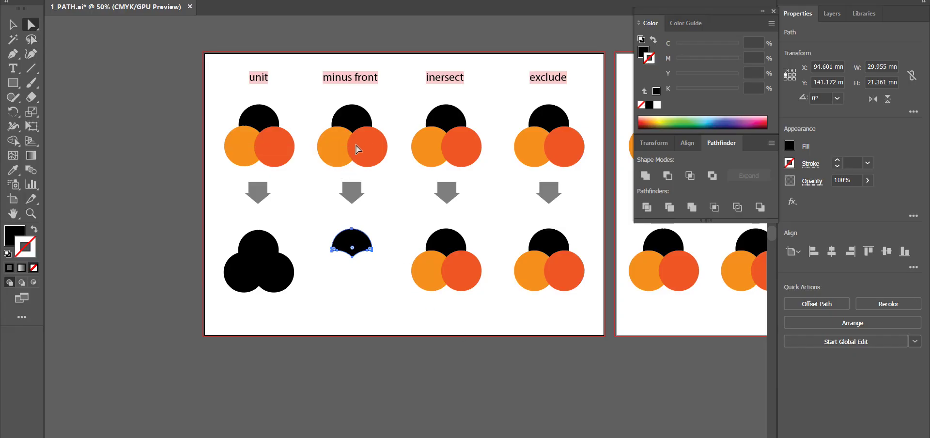
{"action": "key", "text": "alt+Tab"}
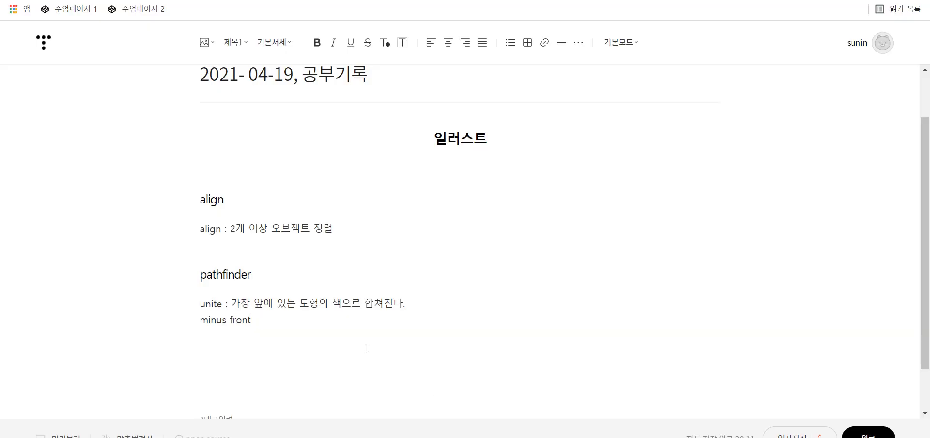
{"action": "type", "text": "dk"}
{"action": "key", "text": "BackSpace"}
{"action": "key", "text": "BackSpace"}
{"action": "type", "text": "앞에 있는 도형들과 겹쳐"}
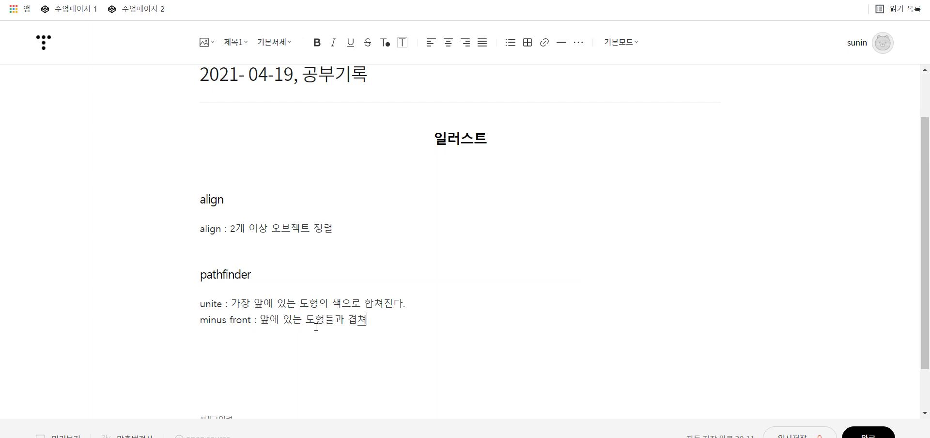
{"action": "key", "text": "BackSpace"}
{"action": "key", "text": "BackSpace"}
{"action": "key", "text": "BackSpace"}
{"action": "key", "text": "BackSpace"}
{"action": "type", "text": "결"}
{"action": "type", "text": "쳐진 부분"}
{"action": "type", "text": "까지 사라"}
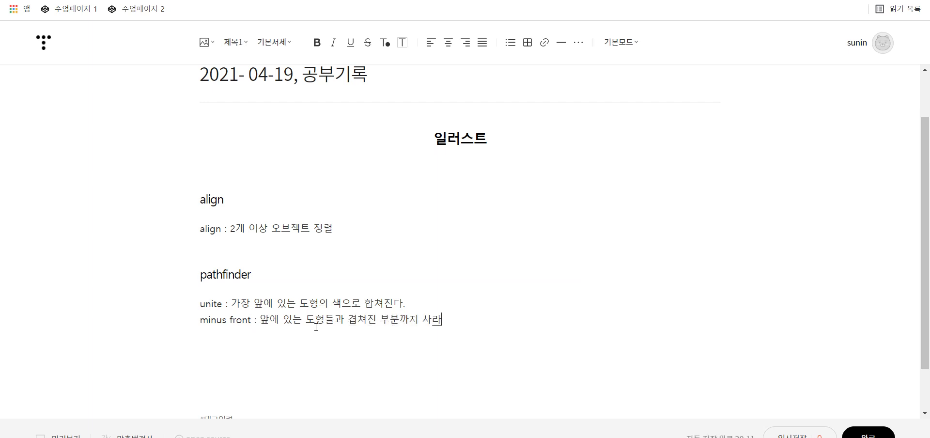
{"action": "type", "text": "진다."}
Start a new line reading "intersect :" below the minus front note in the blog post
{"action": "key", "text": "alt+Tab"}
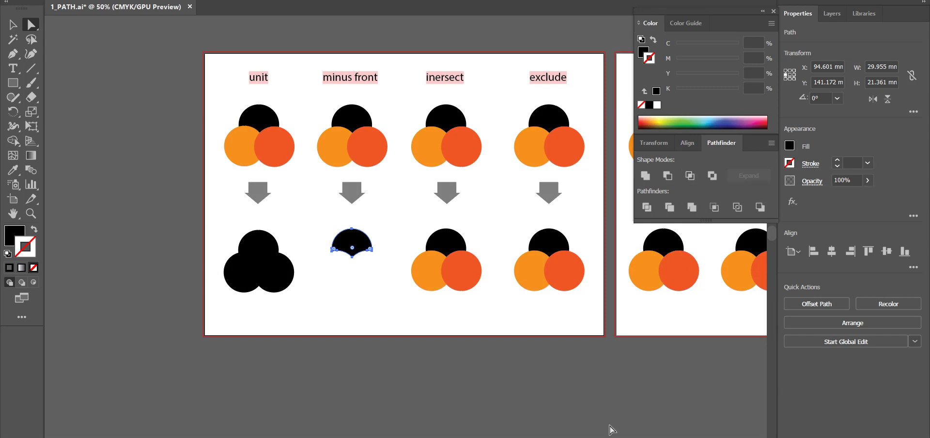
{"action": "key", "text": "alt+Tab"}
{"action": "key", "text": "Return"}
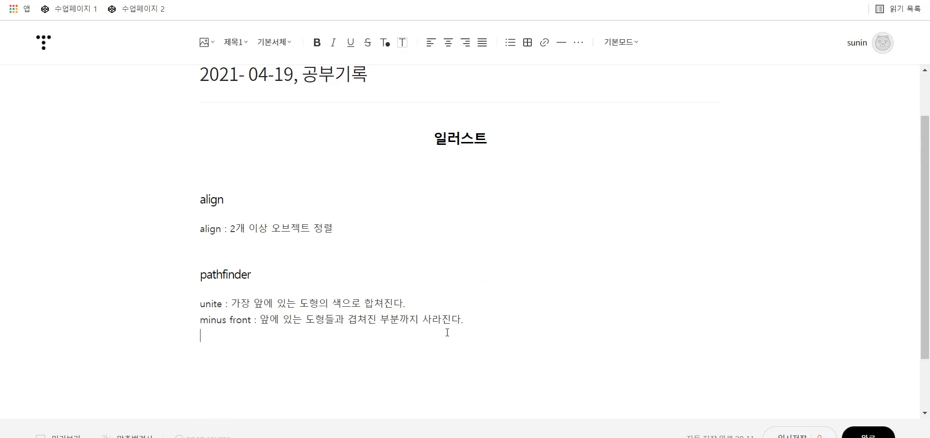
{"action": "type", "text": "ㅑ"}
{"action": "type", "text": "inter"}
{"action": "type", "text": "sect :"}
Switch to Illustrator and try the Intersect mode on the three lower circles under the inersect label
{"action": "key", "text": "alt+Tab"}
{"action": "left_click_drag", "start_coordinate": [406, 235], "coordinate": [475, 291]}
{"action": "left_click", "coordinate": [689, 175]}
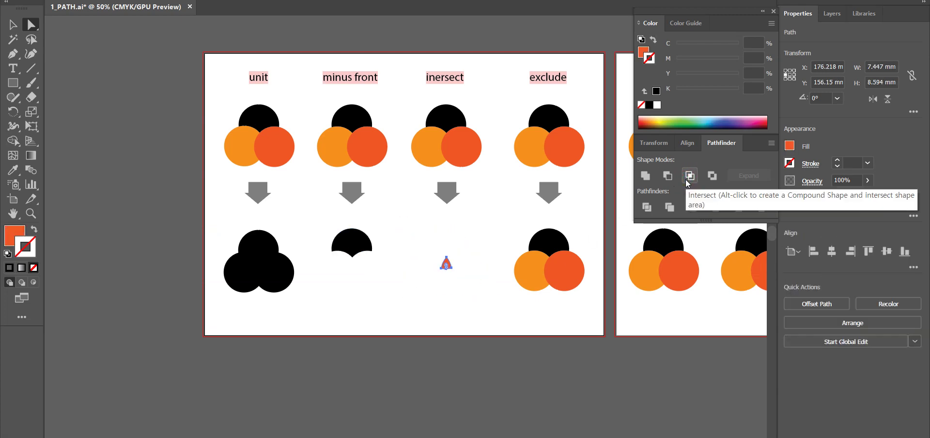
{"action": "key", "text": "ctrl+z"}
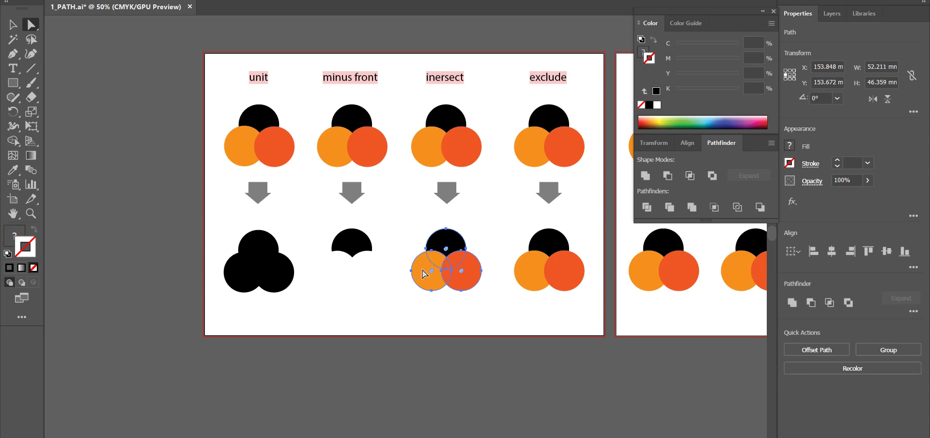
Intersect the three lower circles under the inersect label so that the overlap takes the orange circle's fill, and deselect the result
{"action": "left_click", "coordinate": [478, 322]}
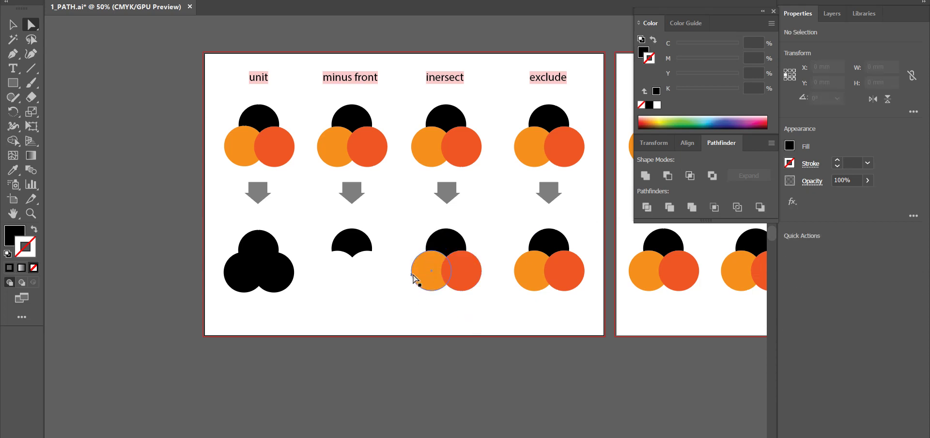
{"action": "left_click", "coordinate": [414, 278]}
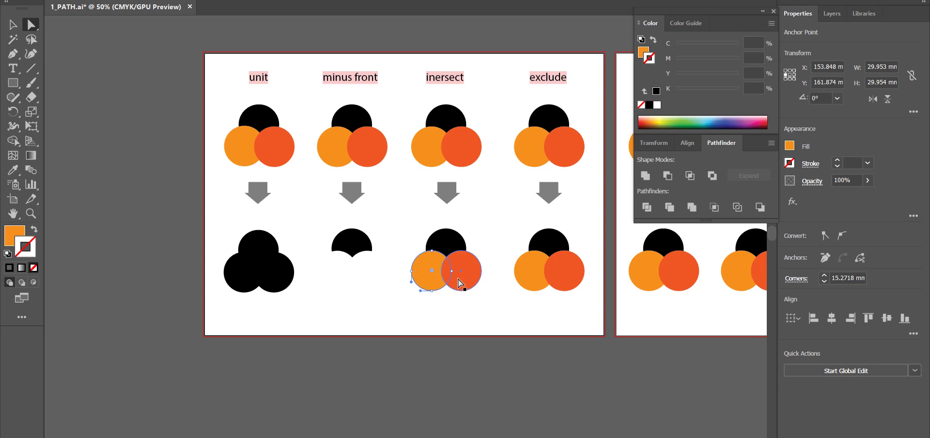
{"action": "left_click", "coordinate": [467, 307]}
{"action": "left_click", "coordinate": [425, 272]}
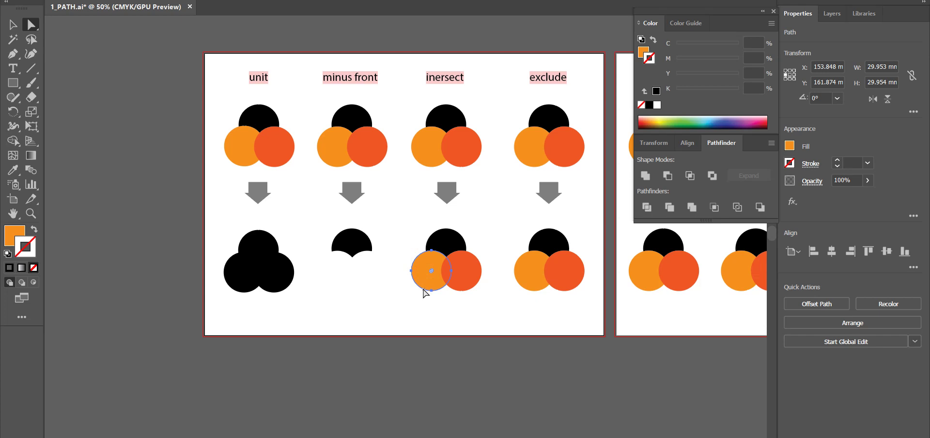
{"action": "left_click_drag", "start_coordinate": [494, 321], "coordinate": [429, 249]}
{"action": "left_click", "coordinate": [429, 285]}
{"action": "left_click_drag", "start_coordinate": [493, 301], "coordinate": [439, 257]}
{"action": "left_click", "coordinate": [689, 175]}
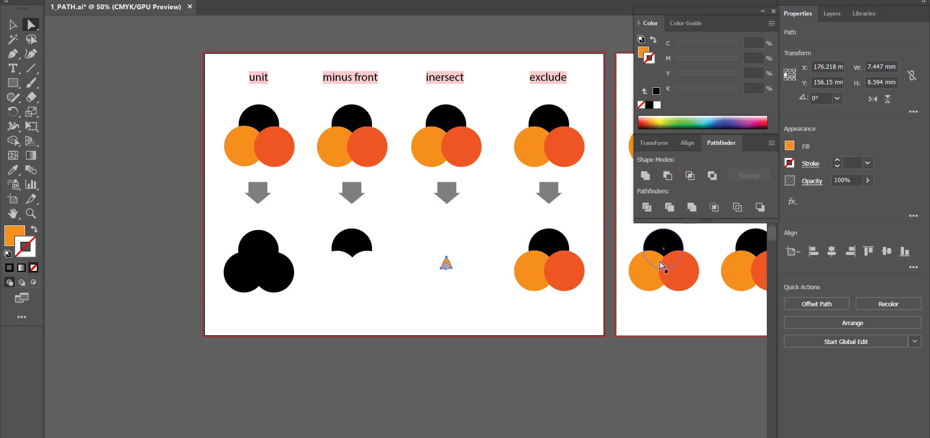
{"action": "left_click", "coordinate": [503, 310]}
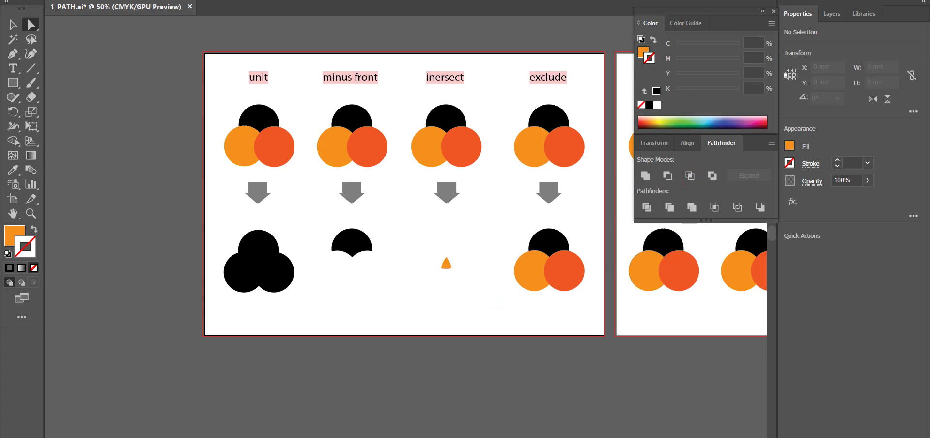
Switch to the blog post and complete the intersect note with "겹쳐진 부분만 남고 모두 사라진다."
{"action": "key", "text": "alt+Tab"}
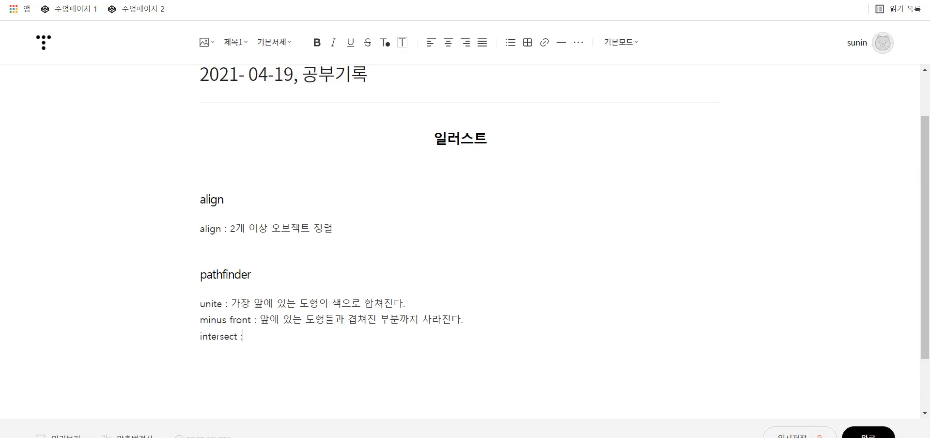
{"action": "type", "text": "겹쳐"}
{"action": "type", "text": "부분만 ㄴ남고"}
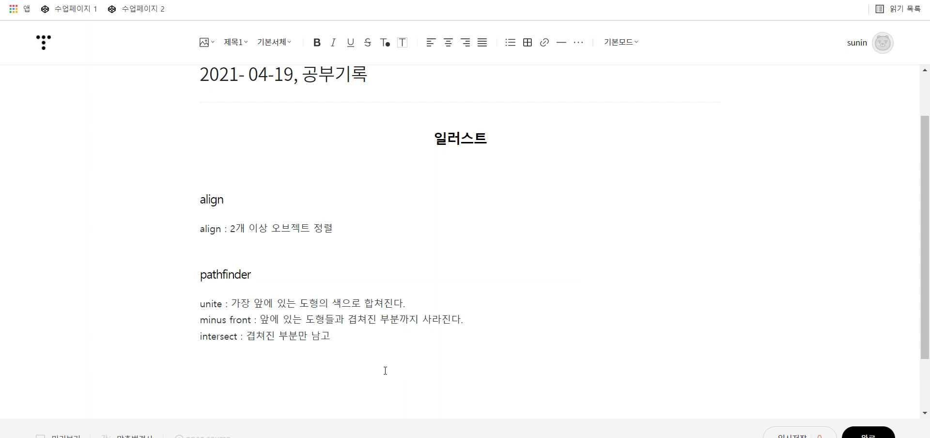
{"action": "type", "text": " 사"}
{"action": "key", "text": "BackSpace"}
{"action": "key", "text": "BackSpace"}
{"action": "type", "text": "대"}
{"action": "key", "text": "BackSpace"}
{"action": "type", "text": "모두 사라진다"}
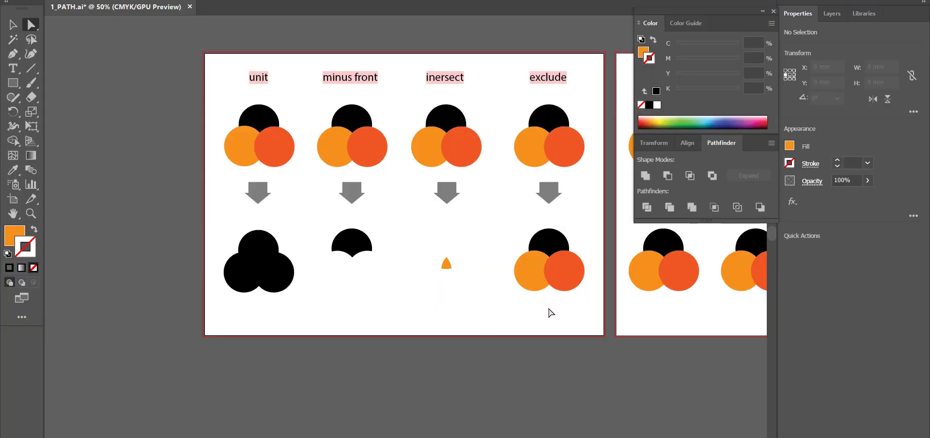
Switch to Illustrator and apply the Exclude mode to the three lower circles under the exclude label
{"action": "left_click_drag", "start_coordinate": [584, 304], "coordinate": [506, 238]}
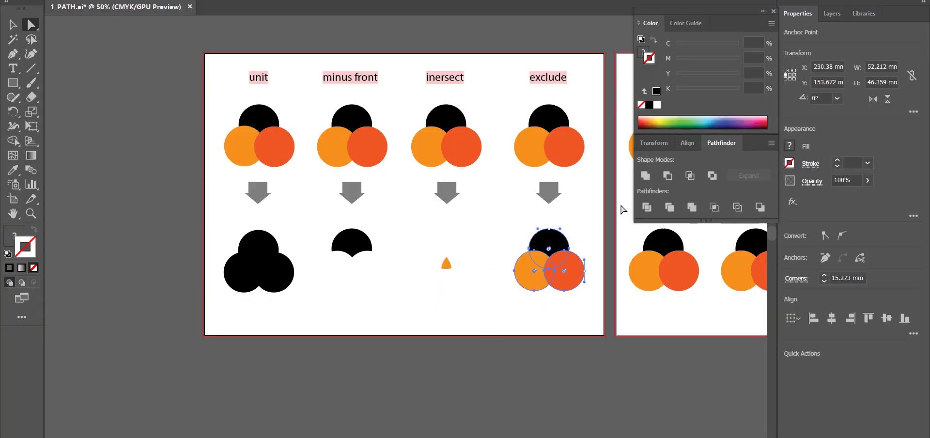
{"action": "left_click", "coordinate": [711, 175]}
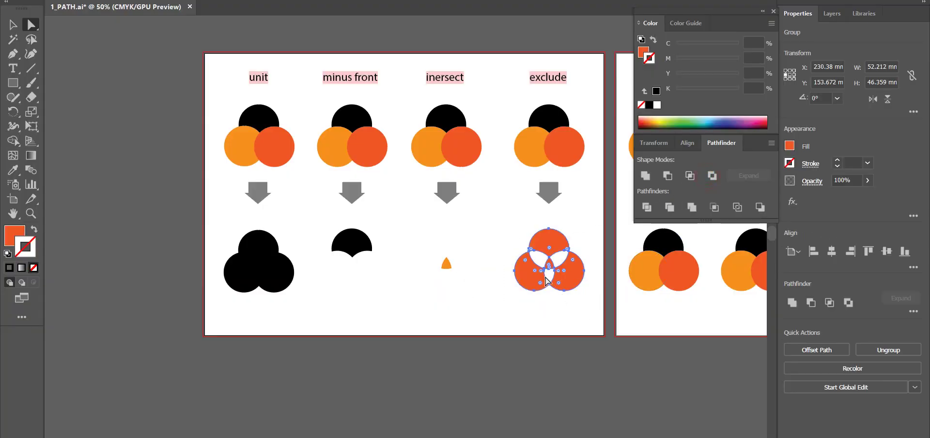
{"action": "left_click_drag", "start_coordinate": [557, 316], "coordinate": [426, 304]}
{"action": "left_click", "coordinate": [639, 207]}
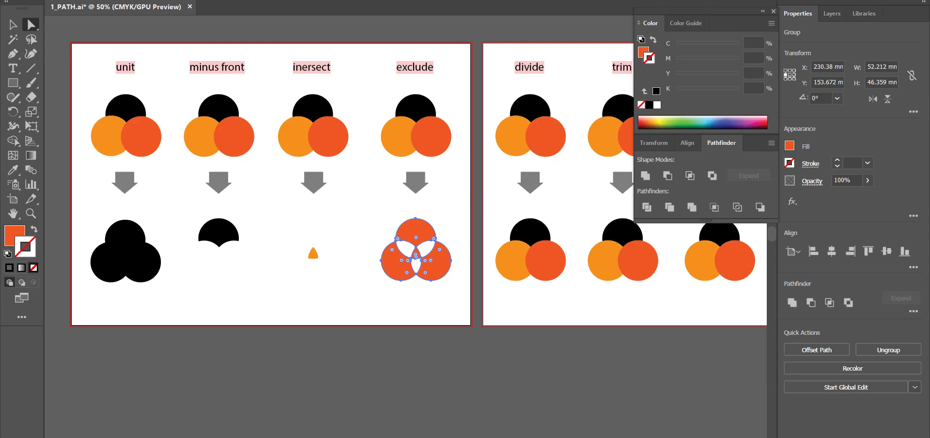
Switch to the blog post and add "exclude : 겹쳐진 짝수 부분은 사라진다. ex)" on a new line below the intersect note
{"action": "key", "text": "alt+Tab"}
{"action": "key", "text": "Return"}
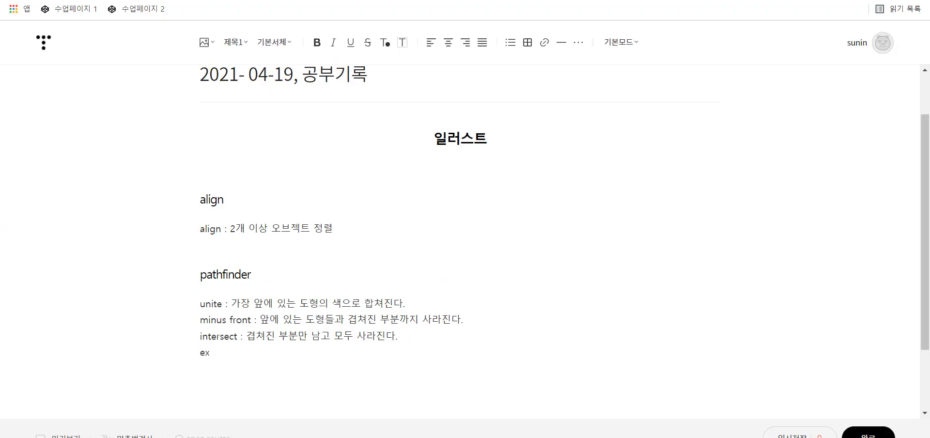
{"action": "type", "text": "exclude"}
{"action": "type", "text": " : 홀수"}
{"action": "key", "text": "BackSpace"}
{"action": "key", "text": "BackSpace"}
{"action": "type", "text": "겨"}
{"action": "key", "text": "BackSpace"}
{"action": "key", "text": "BackSpace"}
{"action": "key", "text": "BackSpace"}
{"action": "type", "text": "겹쳐진"}
{"action": "type", "text": " ㅉ"}
{"action": "type", "text": "짝수 "}
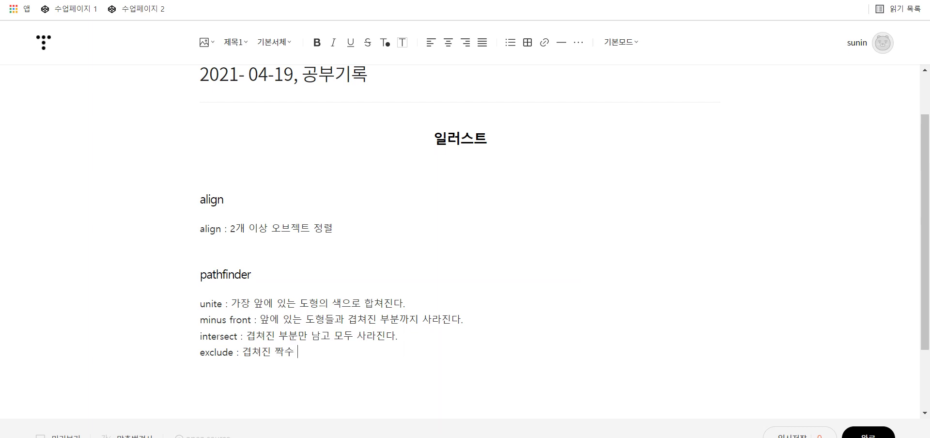
{"action": "type", "text": "ㅂ"}
{"action": "type", "text": "분"}
{"action": "type", "text": "ㅇ 사라진다.  ex"}
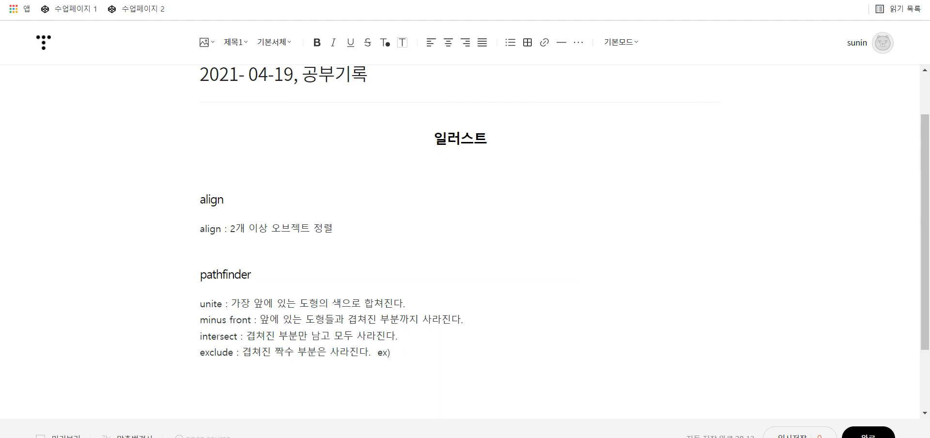
Complete the example in the exclude note with "3번 겹쳐진 부분은 남는다."
{"action": "type", "text": "3ro"}
{"action": "key", "text": "BackSpace"}
{"action": "key", "text": "BackSpace"}
{"action": "type", "text": "번 겹쳐진"}
{"action": "type", "text": " 부분은 "}
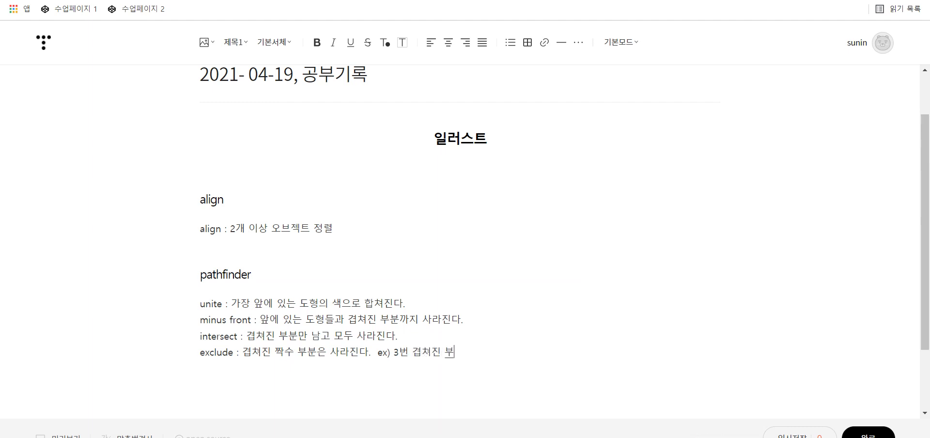
{"action": "type", "text": "남는다."}
Switch to Illustrator and apply the Divide operation to the three lower circles under the divide label
{"action": "key", "text": "alt+Tab"}
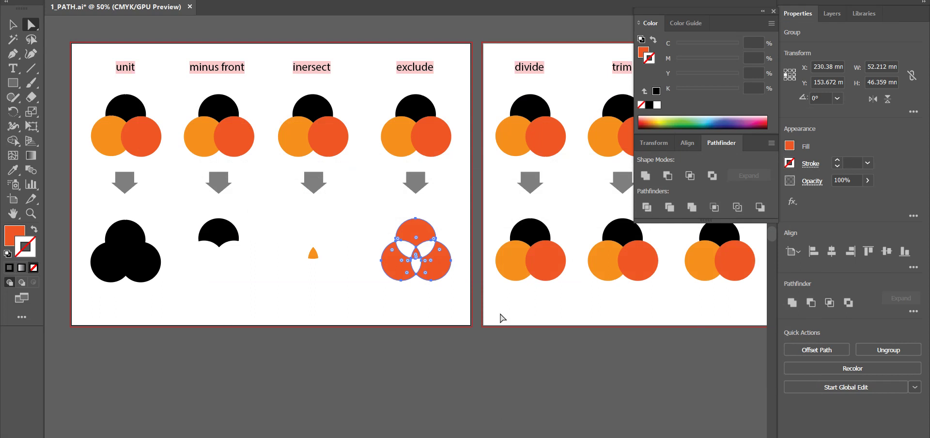
{"action": "left_click_drag", "start_coordinate": [542, 389], "coordinate": [383, 404]}
{"action": "left_click_drag", "start_coordinate": [334, 213], "coordinate": [412, 315]}
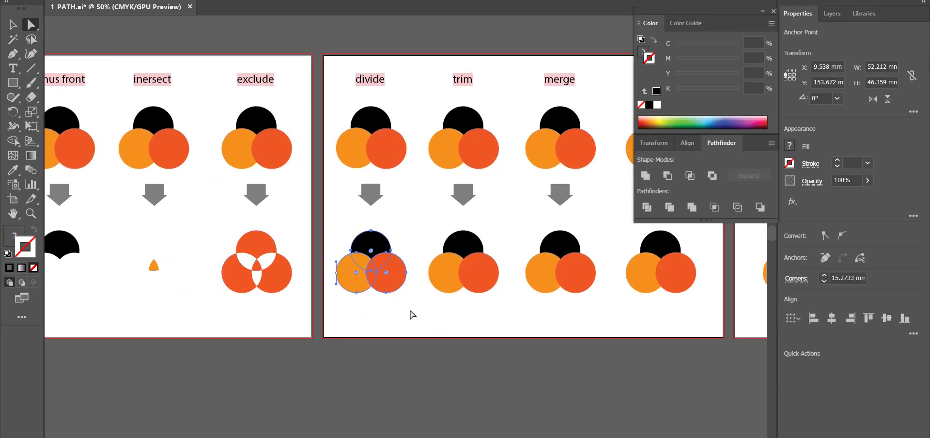
{"action": "left_click", "coordinate": [646, 207]}
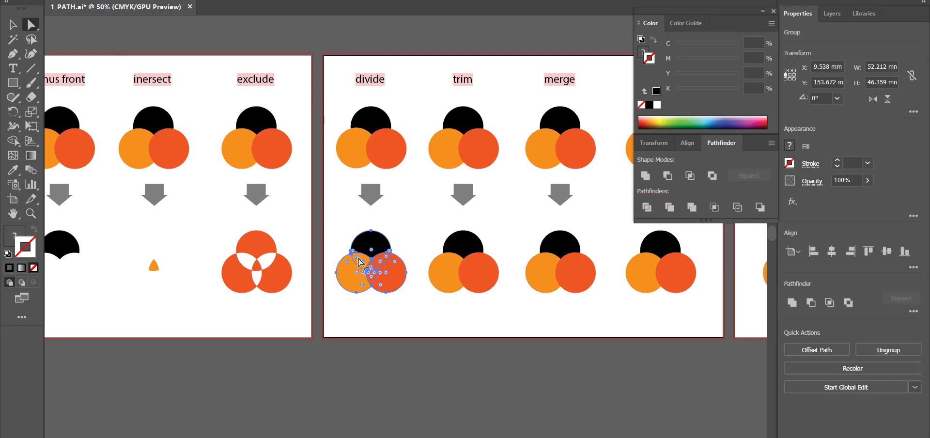
Pull the black, orange and red-orange pieces of the divided circles apart so that each piece stands separately
{"action": "left_click", "coordinate": [429, 222]}
{"action": "left_click", "coordinate": [383, 245]}
{"action": "left_click_drag", "start_coordinate": [383, 245], "coordinate": [420, 219]}
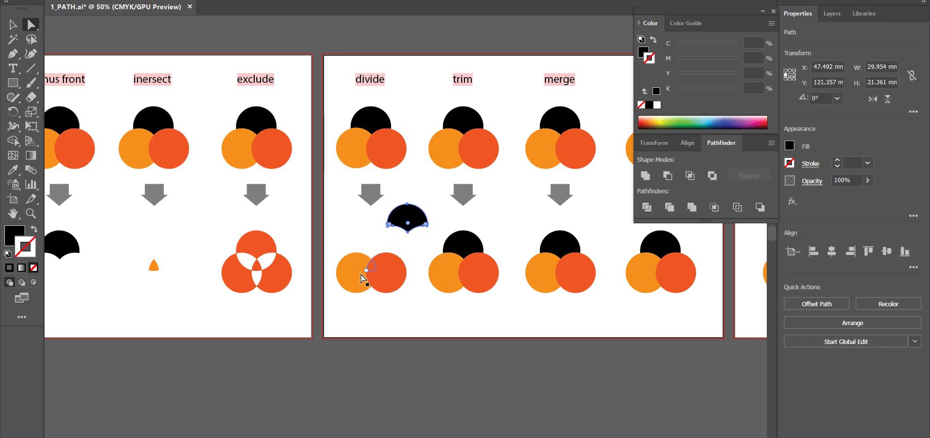
{"action": "left_click_drag", "start_coordinate": [362, 274], "coordinate": [343, 249]}
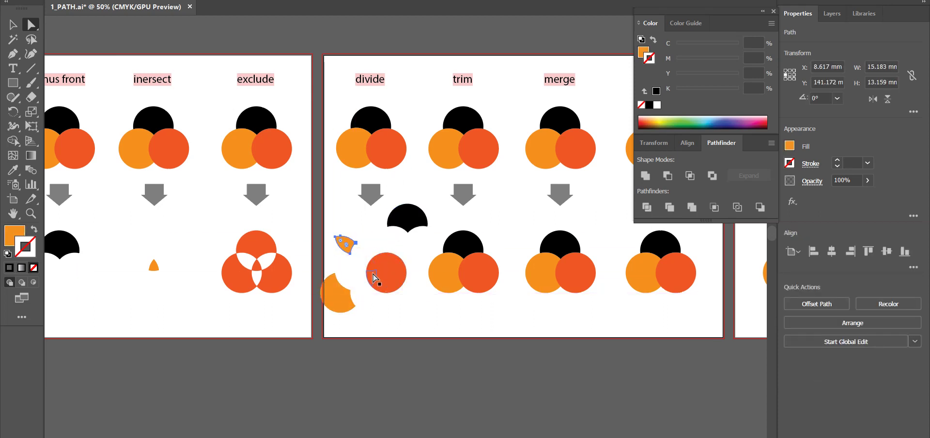
{"action": "left_click_drag", "start_coordinate": [372, 271], "coordinate": [378, 244]}
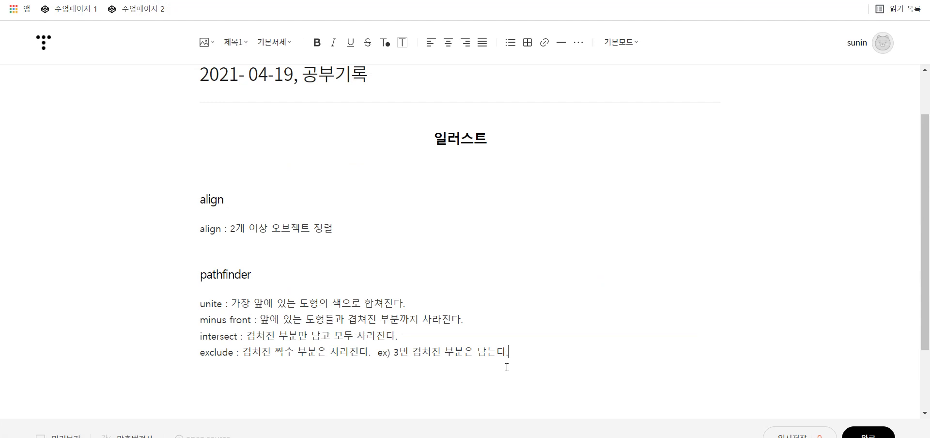
Add "divide : 모두 조각 난다." below the exclude note in the blog post, followed by a new line
{"action": "key", "text": "Return"}
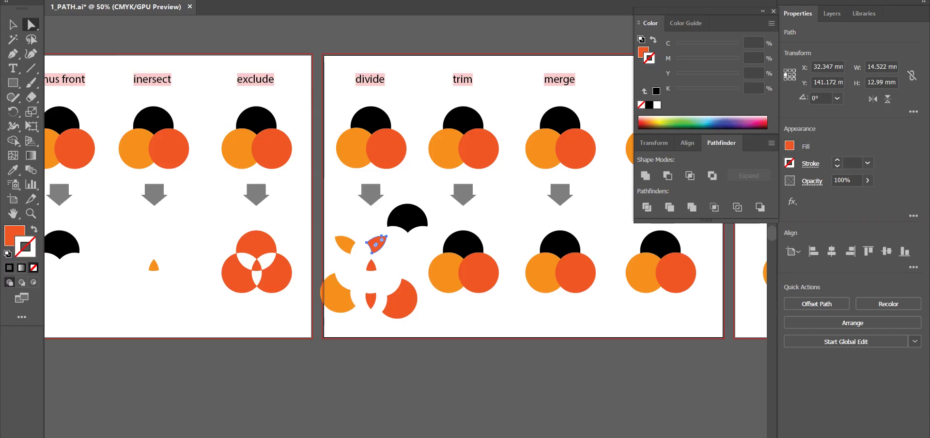
{"action": "mouse_move", "coordinate": [584, 436]}
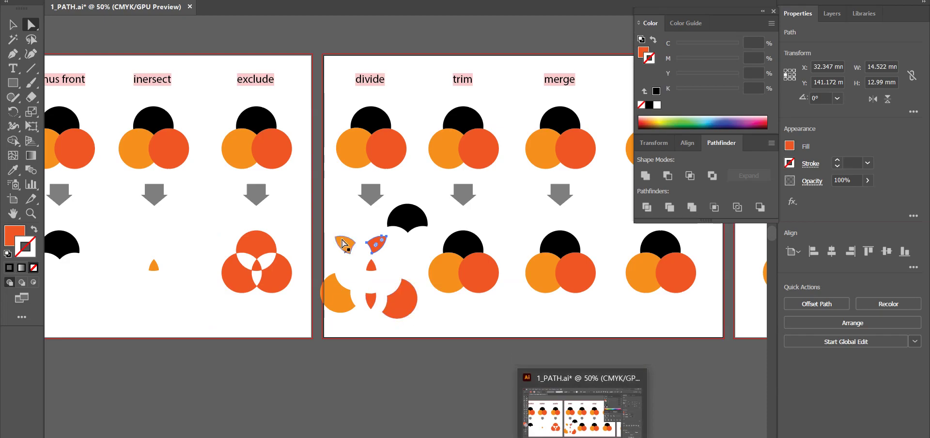
{"action": "key", "text": "alt+Tab"}
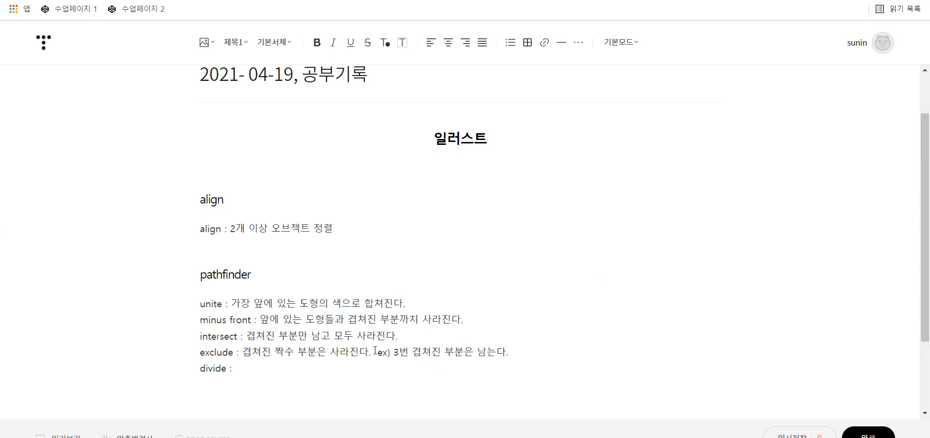
{"action": "type", "text": "모두 조각 내"}
{"action": "key", "text": "BackSpace"}
{"action": "key", "text": "BackSpace"}
{"action": "type", "text": "난ㄷㅏ."}
{"action": "key", "text": "Return"}
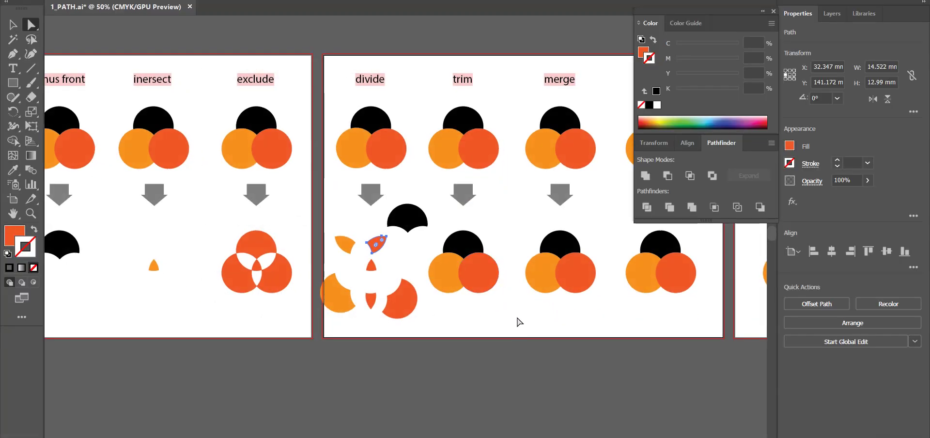
Apply the Trim operation to the three lower circles under the trim label
{"action": "left_click_drag", "start_coordinate": [517, 317], "coordinate": [441, 242]}
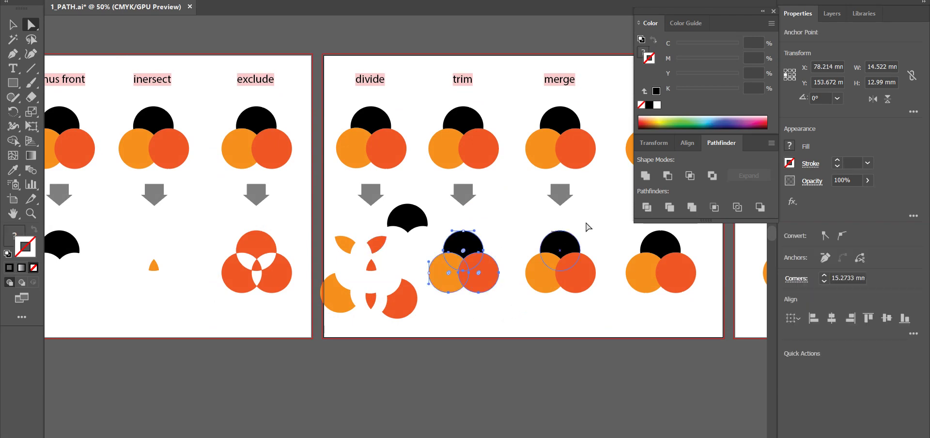
{"action": "left_click", "coordinate": [667, 207]}
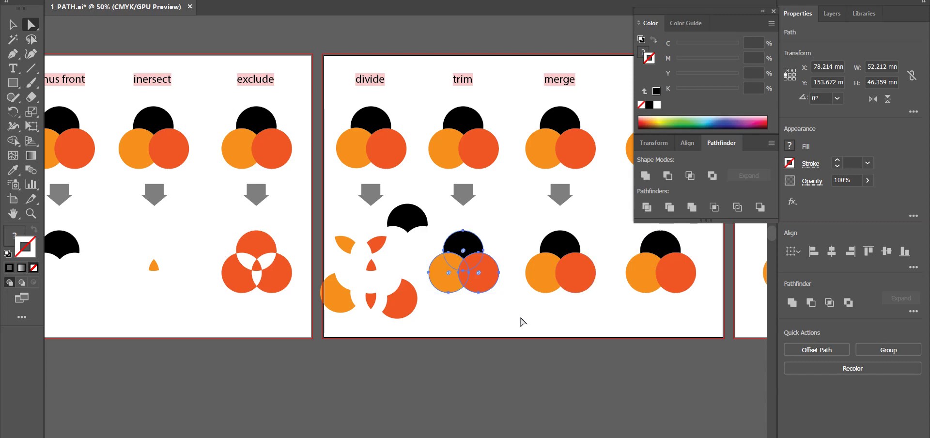
{"action": "left_click_drag", "start_coordinate": [517, 319], "coordinate": [434, 245]}
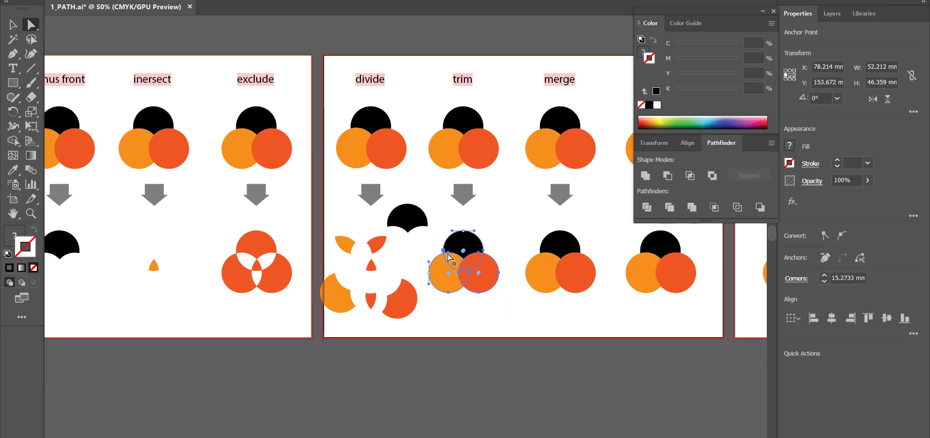
{"action": "left_click", "coordinate": [651, 208]}
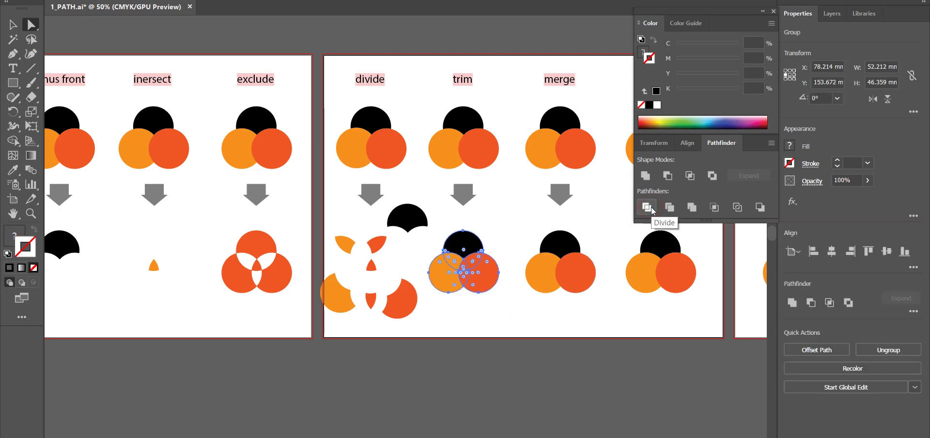
{"action": "left_click", "coordinate": [472, 269]}
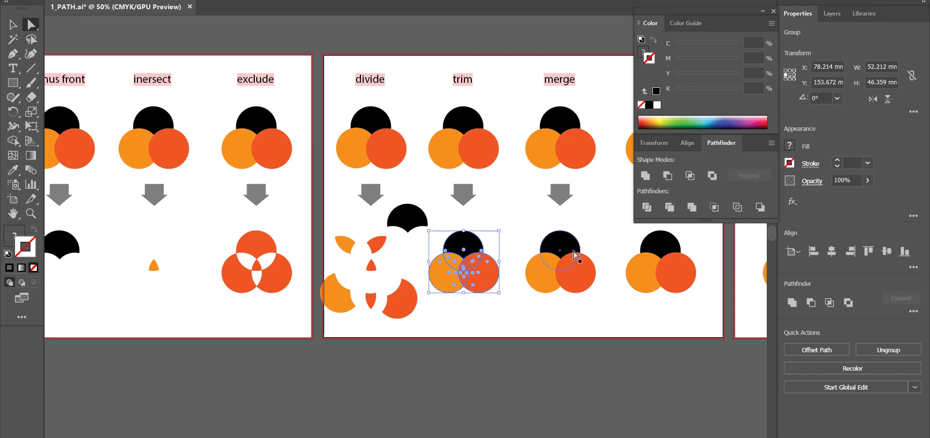
{"action": "left_click", "coordinate": [669, 211]}
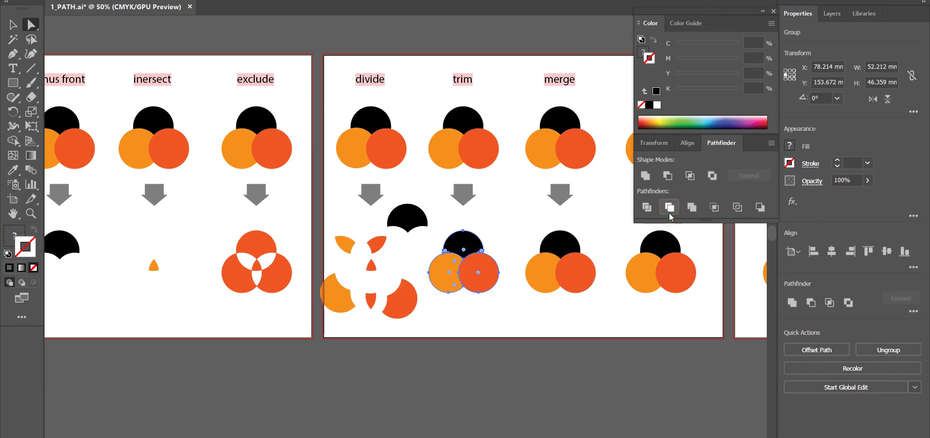
Move the trimmed circle group off the artboard into the empty area below it
{"action": "left_click_drag", "start_coordinate": [465, 271], "coordinate": [527, 317]}
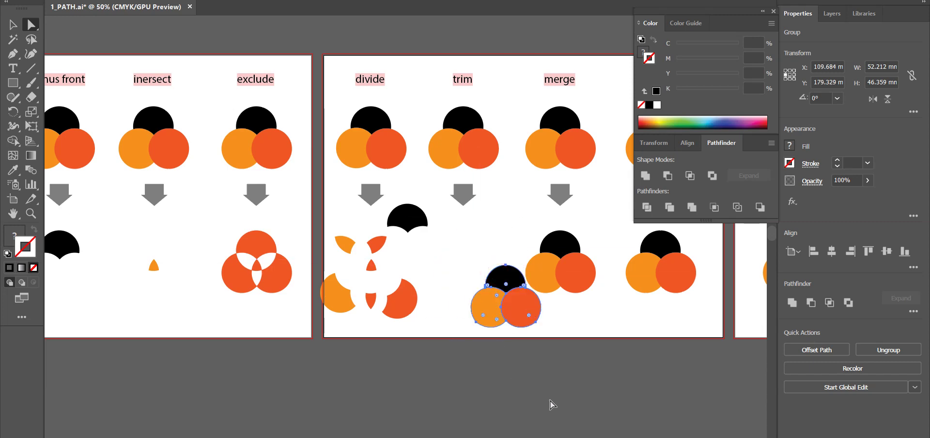
{"action": "left_click_drag", "start_coordinate": [552, 392], "coordinate": [478, 337]}
{"action": "left_click_drag", "start_coordinate": [458, 253], "coordinate": [430, 341]}
{"action": "left_click_drag", "start_coordinate": [533, 383], "coordinate": [528, 334]}
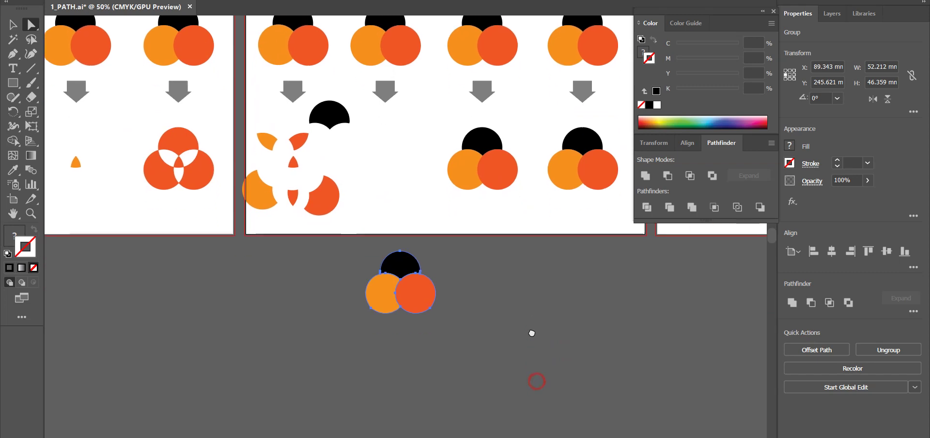
Pull the orange, red-orange and black pieces of the trimmed circles apart, inspect them, and place them back together
{"action": "left_click_drag", "start_coordinate": [373, 292], "coordinate": [327, 307]}
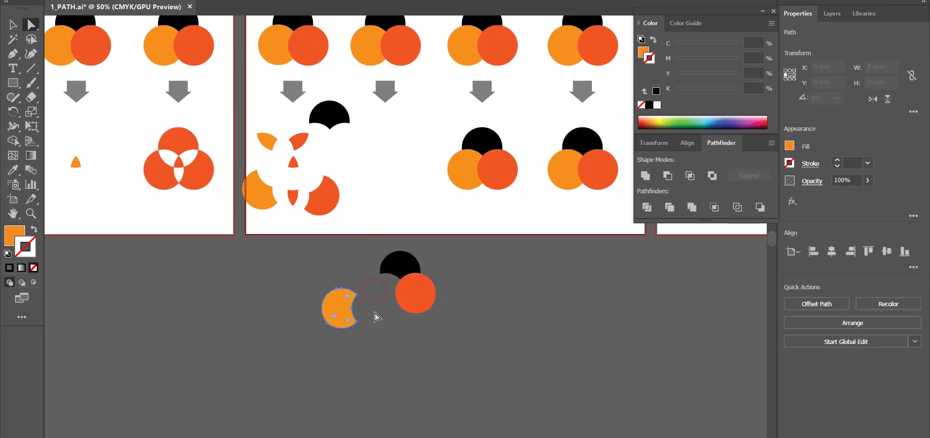
{"action": "left_click_drag", "start_coordinate": [417, 302], "coordinate": [472, 327]}
{"action": "left_click_drag", "start_coordinate": [399, 272], "coordinate": [398, 263]}
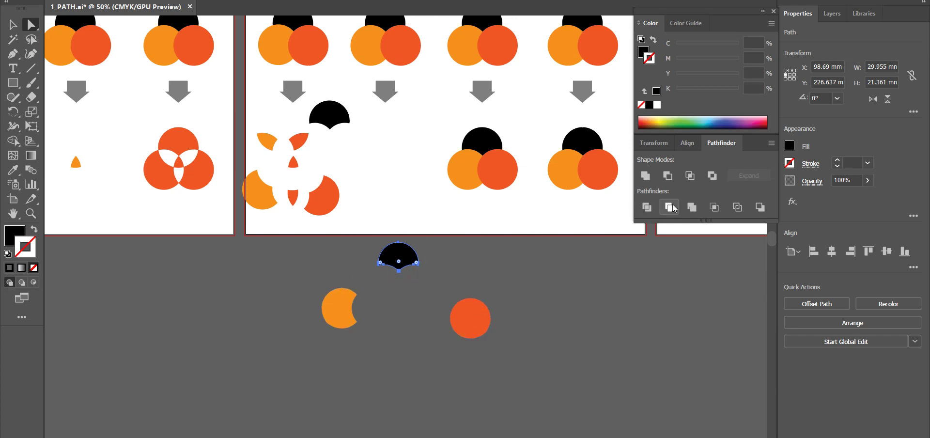
{"action": "left_click", "coordinate": [341, 323]}
{"action": "left_click", "coordinate": [396, 256]}
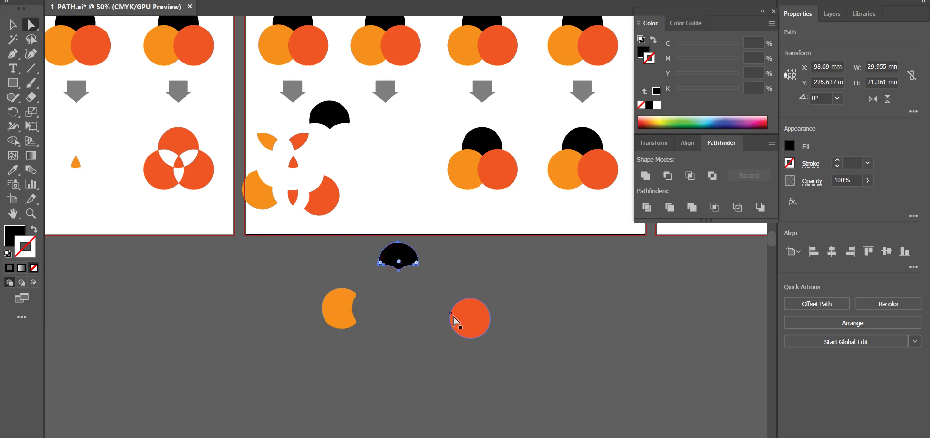
{"action": "left_click_drag", "start_coordinate": [464, 323], "coordinate": [386, 291]}
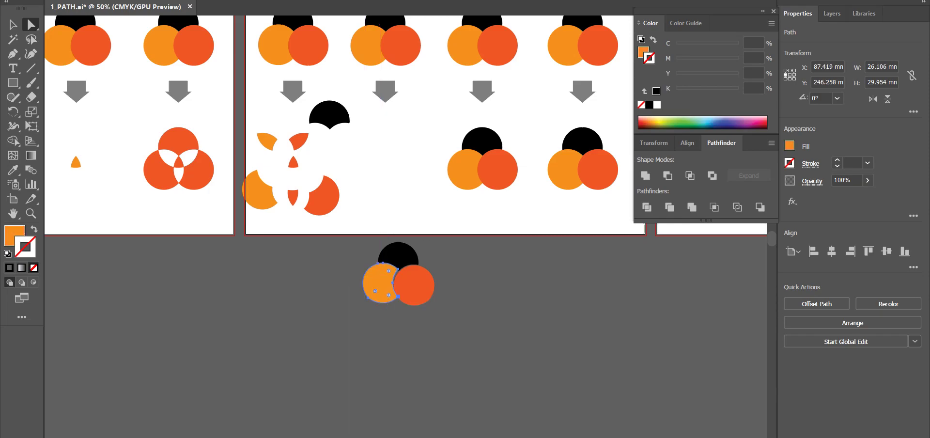
Switch to the blog post and add the line "trim : 겹친 부분이 합쳐진다." below the divide note
{"action": "key", "text": "alt+Tab"}
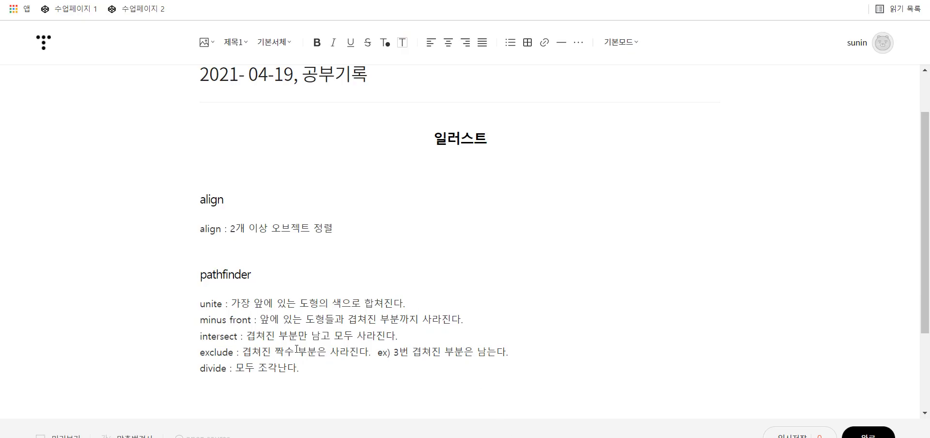
{"action": "key", "text": "BackSpace"}
{"action": "type", "text": "trim : rjq"}
{"action": "key", "text": "BackSpace"}
{"action": "key", "text": "BackSpace"}
{"action": "key", "text": "BackSpace"}
{"action": "key", "text": "Hangul"}
{"action": "type", "text": "겹치ㄴ 부분이 합쳐진대"}
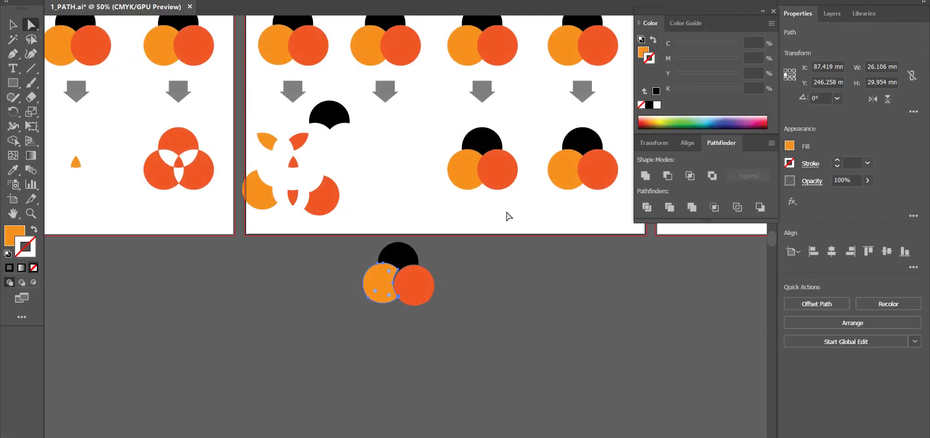
Switch to Illustrator and apply the Merge operation to the three lower circles under the merge label
{"action": "left_click_drag", "start_coordinate": [523, 271], "coordinate": [508, 353]}
{"action": "left_click_drag", "start_coordinate": [517, 285], "coordinate": [426, 217]}
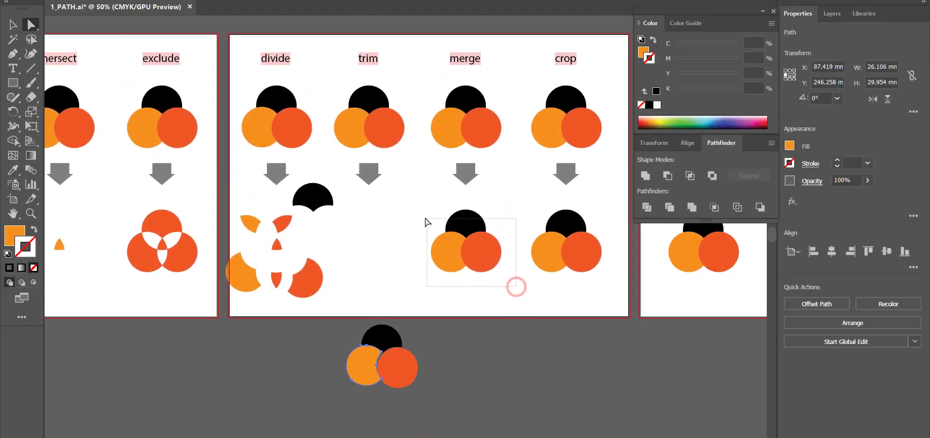
{"action": "left_click", "coordinate": [692, 207]}
Pull the red-orange, orange and black pieces of the merged circles apart so that each piece stands separately
{"action": "left_click_drag", "start_coordinate": [438, 252], "coordinate": [413, 267]}
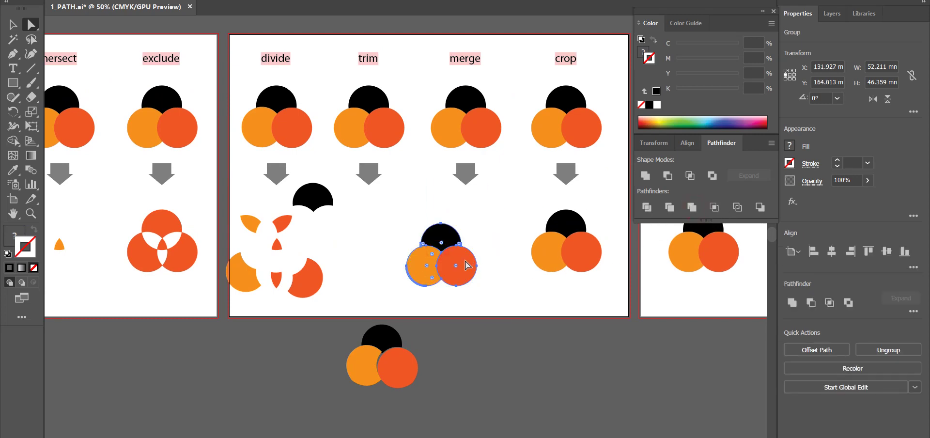
{"action": "left_click_drag", "start_coordinate": [462, 282], "coordinate": [512, 321]}
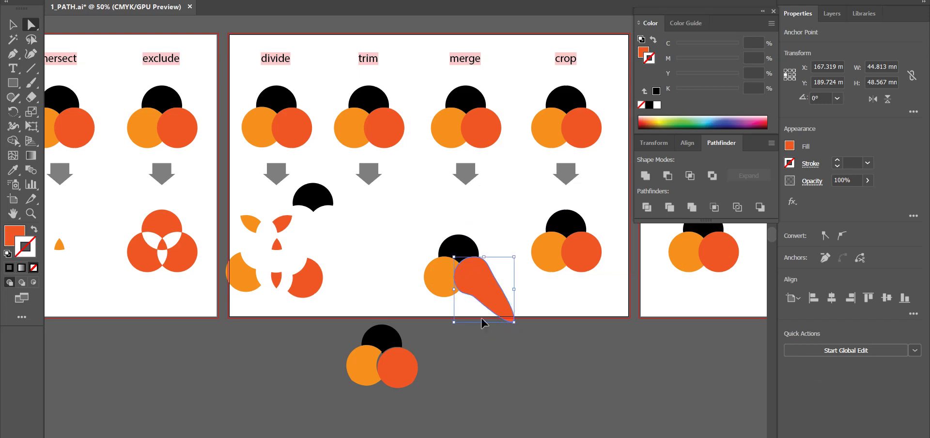
{"action": "key", "text": "ctrl+z"}
{"action": "left_click_drag", "start_coordinate": [485, 280], "coordinate": [532, 342]}
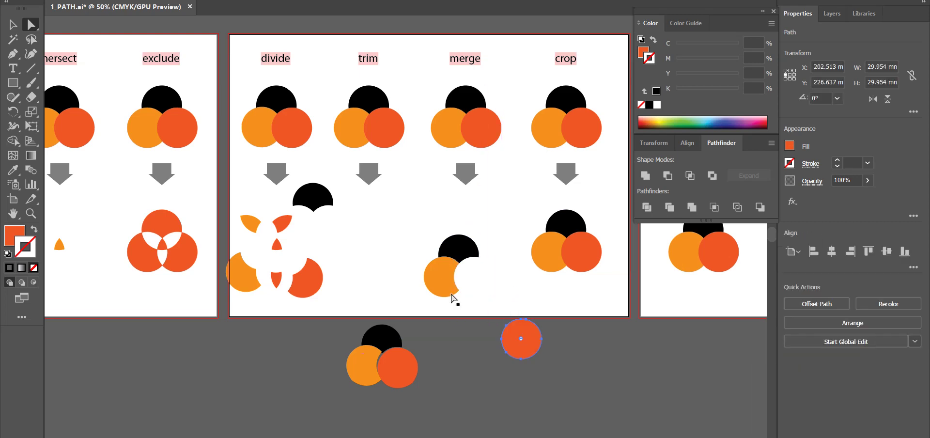
{"action": "left_click_drag", "start_coordinate": [451, 293], "coordinate": [388, 278]}
{"action": "left_click_drag", "start_coordinate": [455, 251], "coordinate": [463, 232]}
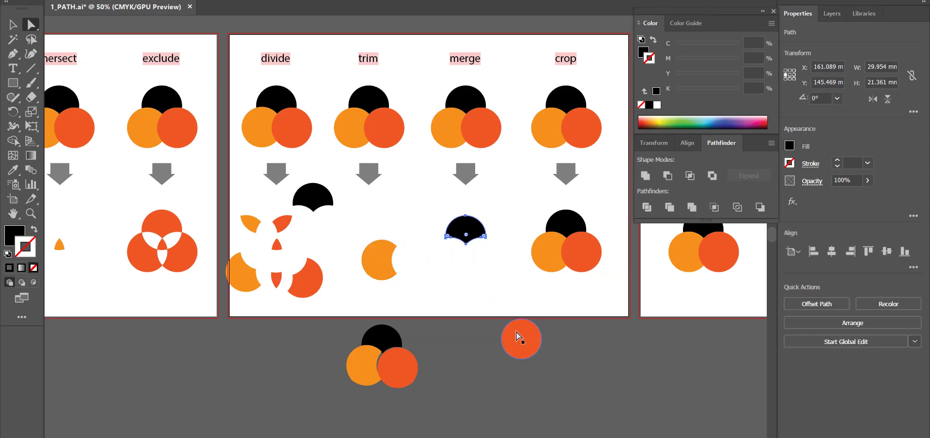
Undo the separation of the merged pieces and the Merge operation on the circles under the merge label
{"action": "key", "text": "ctrl+z"}
{"action": "key", "text": "ctrl+z"}
{"action": "key", "text": "ctrl+z"}
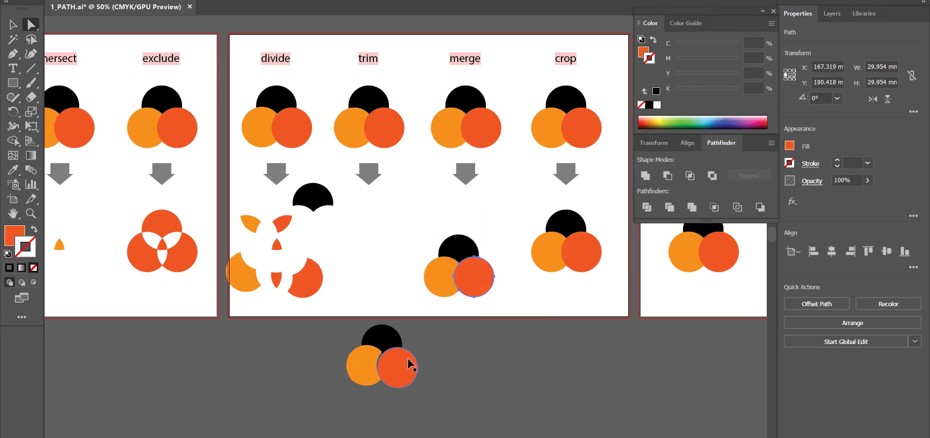
{"action": "key", "text": "ctrl+z"}
{"action": "key", "text": "ctrl+z"}
{"action": "key", "text": "ctrl+z"}
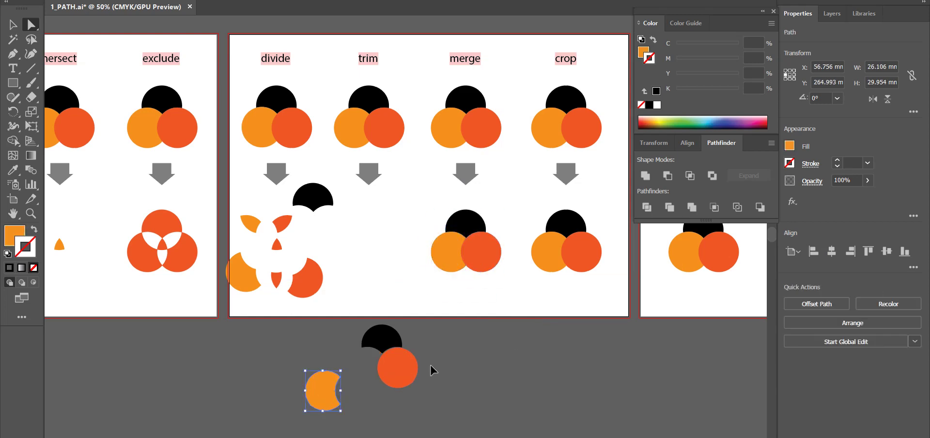
Undo the separation of the trimmed pieces and the move of their group below the artboard
{"action": "key", "text": "ctrl+z"}
{"action": "key", "text": "ctrl+z"}
{"action": "key", "text": "ctrl+z"}
{"action": "key", "text": "ctrl+z"}
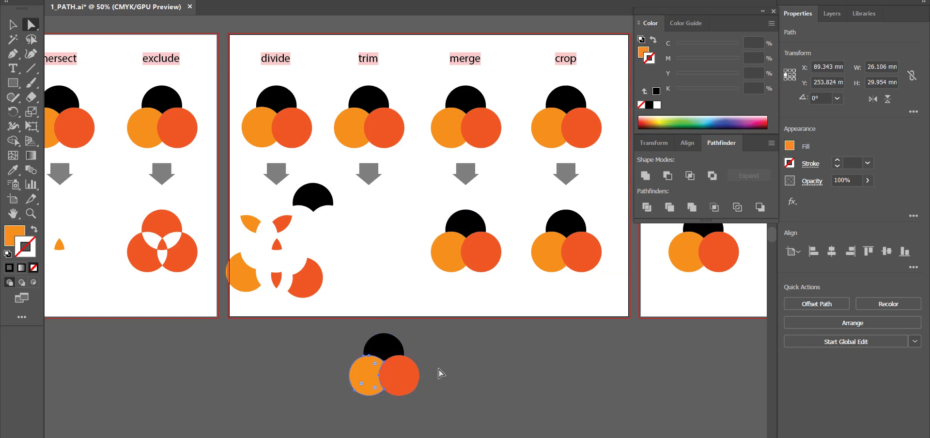
{"action": "key", "text": "ctrl+z"}
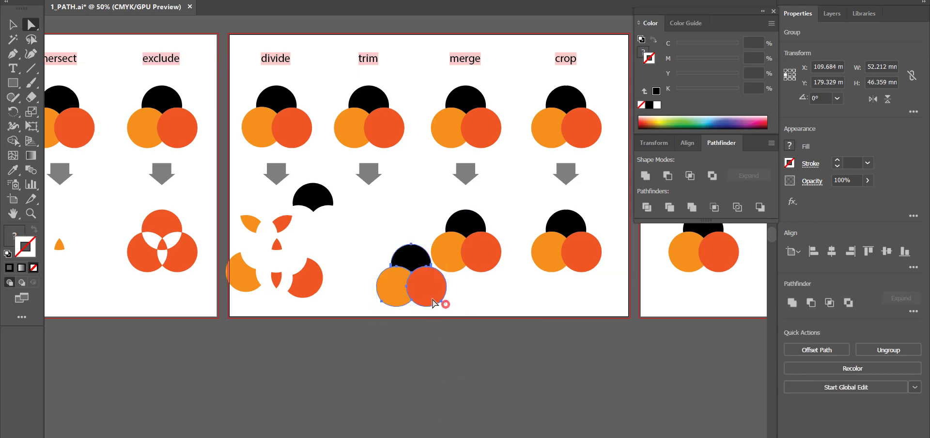
{"action": "key", "text": "ctrl+z"}
Try pulling the black piece away from the trimmed circles, and undo its move
{"action": "left_click", "coordinate": [410, 254]}
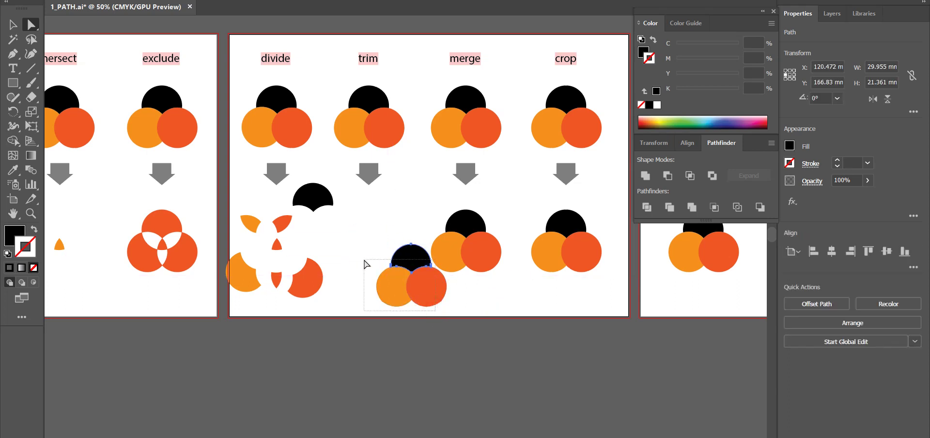
{"action": "left_click", "coordinate": [389, 286]}
{"action": "left_click", "coordinate": [499, 296]}
{"action": "left_click_drag", "start_coordinate": [355, 238], "coordinate": [420, 312]}
{"action": "left_click_drag", "start_coordinate": [407, 260], "coordinate": [373, 236]}
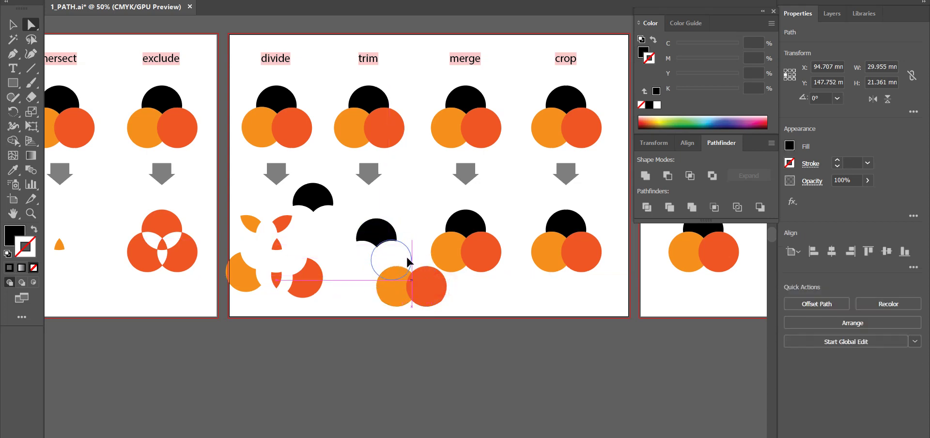
{"action": "left_click", "coordinate": [413, 286]}
{"action": "key", "text": "ctrl+z"}
{"action": "key", "text": "ctrl+z"}
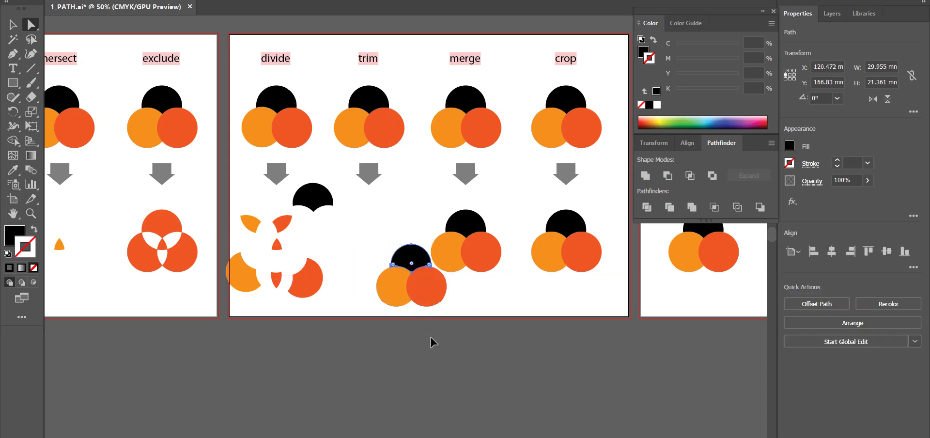
Return the trimmed circles to their place under the trim label's arrow, undoing the attempts to shift their pieces
{"action": "left_click_drag", "start_coordinate": [405, 295], "coordinate": [448, 366]}
{"action": "key", "text": "ctrl+z"}
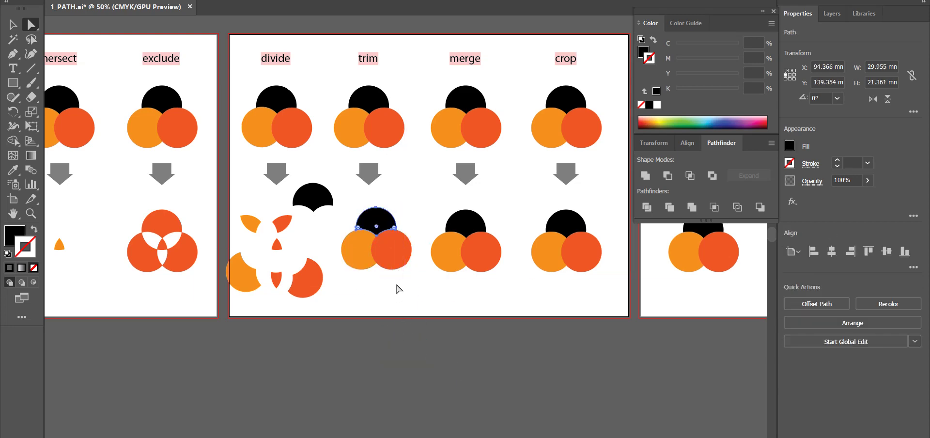
{"action": "left_click_drag", "start_coordinate": [410, 289], "coordinate": [469, 365]}
{"action": "key", "text": "v"}
{"action": "key", "text": "ctrl+z"}
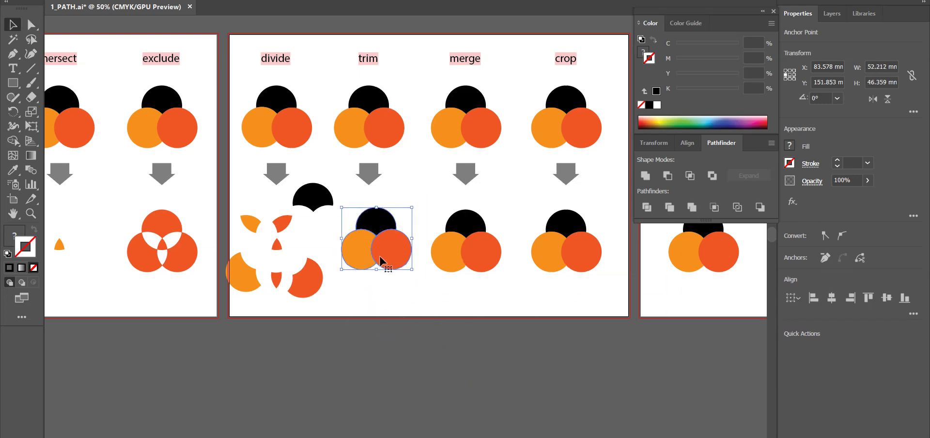
{"action": "left_click_drag", "start_coordinate": [388, 240], "coordinate": [448, 311]}
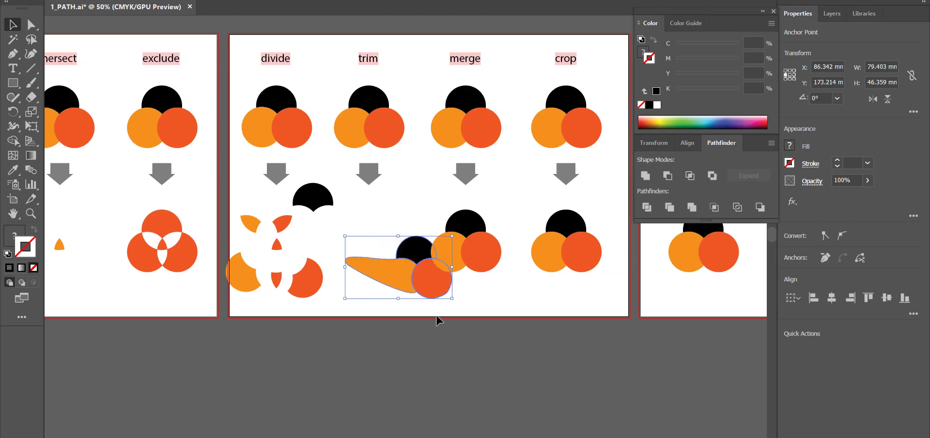
{"action": "key", "text": "ctrl+z"}
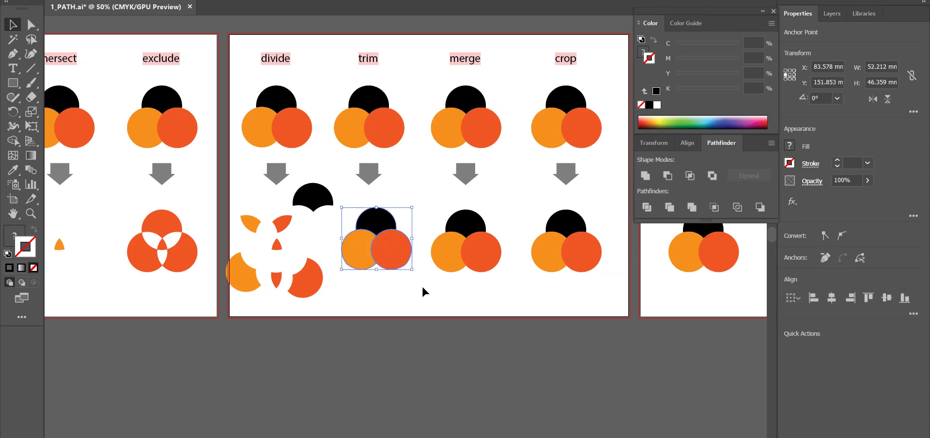
Move the whole trimmed circle group from under the trim label to the empty area below the artboard
{"action": "left_click", "coordinate": [444, 308]}
{"action": "left_click_drag", "start_coordinate": [378, 248], "coordinate": [389, 391]}
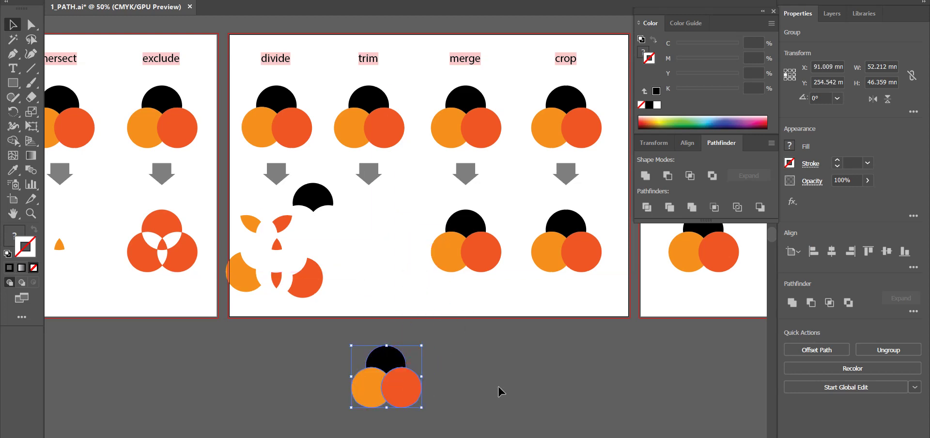
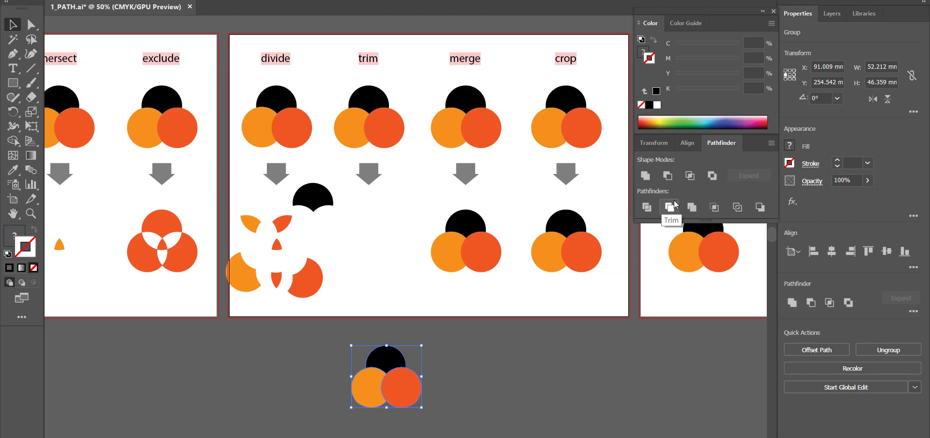
{"action": "left_click", "coordinate": [670, 208]}
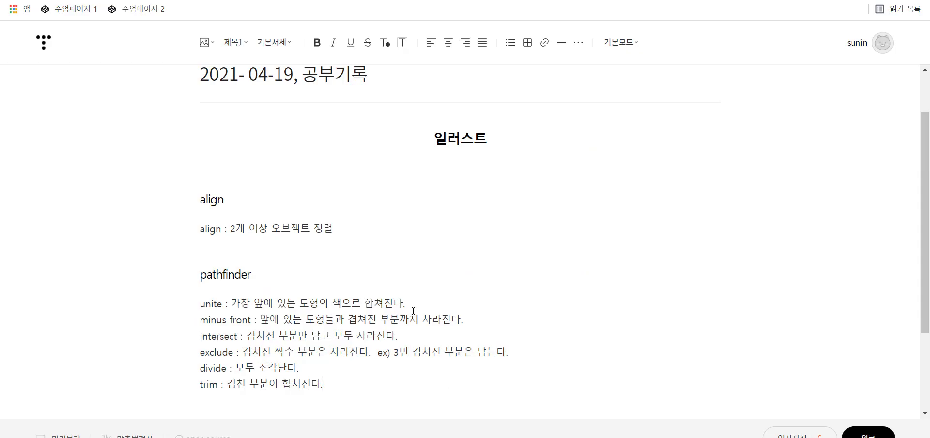
Replace the trim note's text with "뒤에 있는 오브젝트의 겹쳐진 부분만 삭제된다."
{"action": "left_click_drag", "start_coordinate": [331, 387], "coordinate": [229, 384]}
{"action": "key", "text": "BackSpace"}
{"action": "type", "text": "뒤에 있느"}
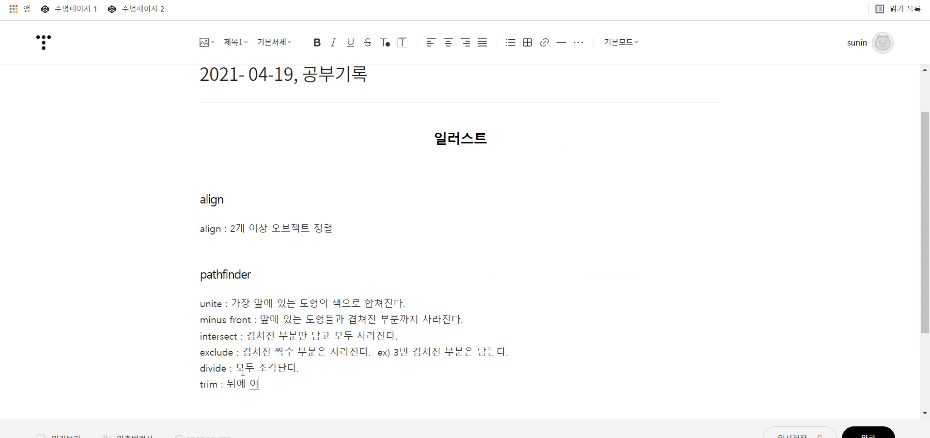
{"action": "type", "text": "ㄴ ㅇㅗ브젝트의"}
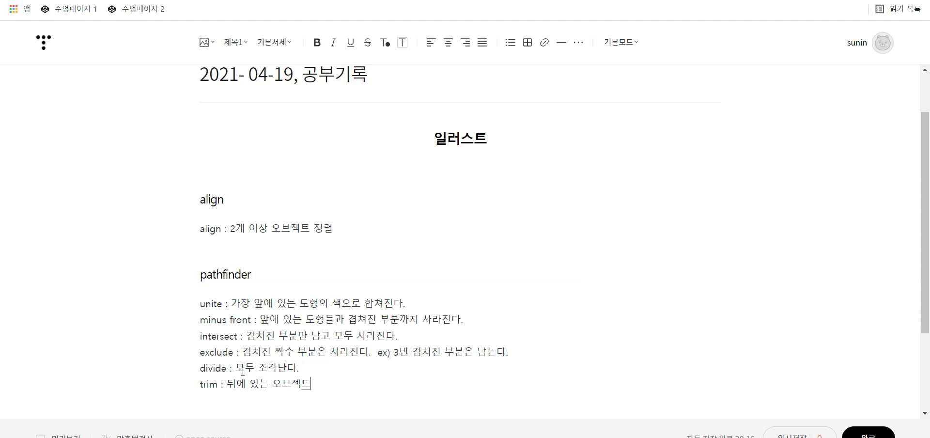
{"action": "type", "text": " 겹"}
{"action": "type", "text": "쳐진 부부"}
{"action": "type", "text": "ㄴ만 삭제"}
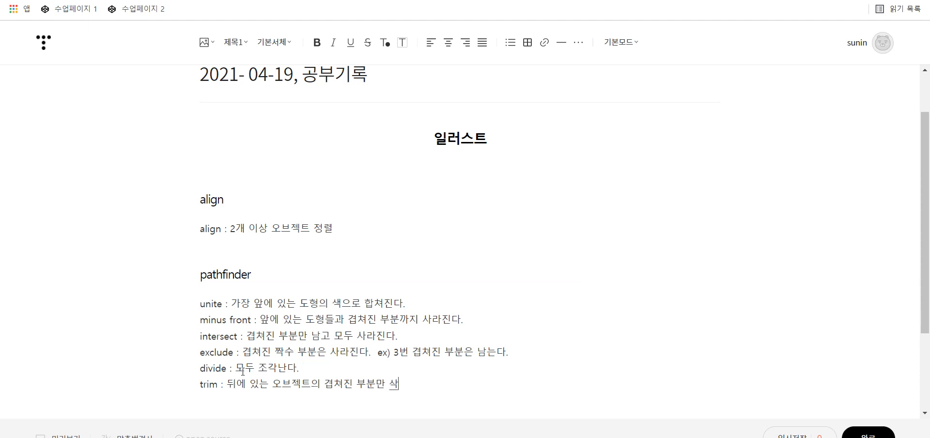
{"action": "type", "text": "된다."}
Add the note line "mergy : 오브젝트의 색이 같으면 합쳐지고, 색이 다르면 나눠진다." below the trim note
{"action": "key", "text": "Return"}
{"action": "type", "text": "mergy"}
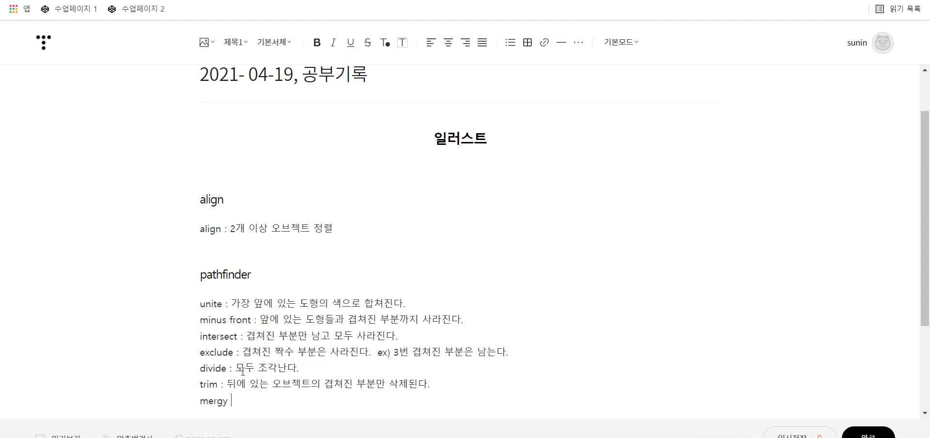
{"action": "type", "text": " :"}
{"action": "type", "text": "오브젝틍"}
{"action": "type", "text": "의 색이 같ㅇ"}
{"action": "type", "text": "으면 합"}
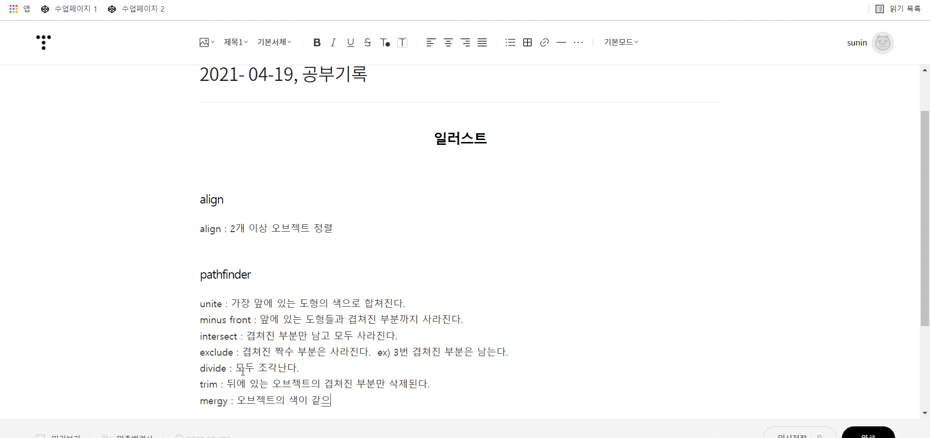
{"action": "type", "text": "쳐지고 "}
{"action": "type", "text": ", 색"}
{"action": "type", "text": "이 다라"}
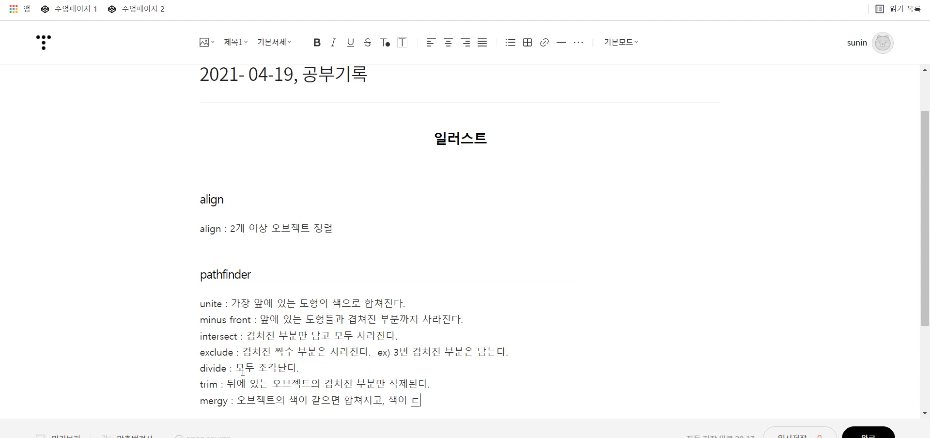
{"action": "key", "text": "BackSpace"}
{"action": "key", "text": "BackSpace"}
{"action": "type", "text": "다르면 "}
{"action": "type", "text": "나"}
{"action": "type", "text": "눠"}
{"action": "type", "text": "진다 | ."}
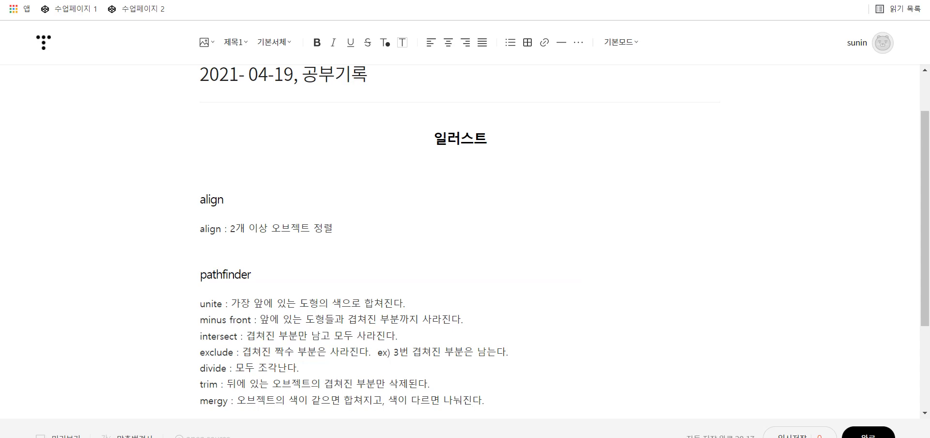
Switch to Illustrator and try the Crop operation on the three circles under the crop label's arrow, undoing each attempt
{"action": "key", "text": "alt+Tab"}
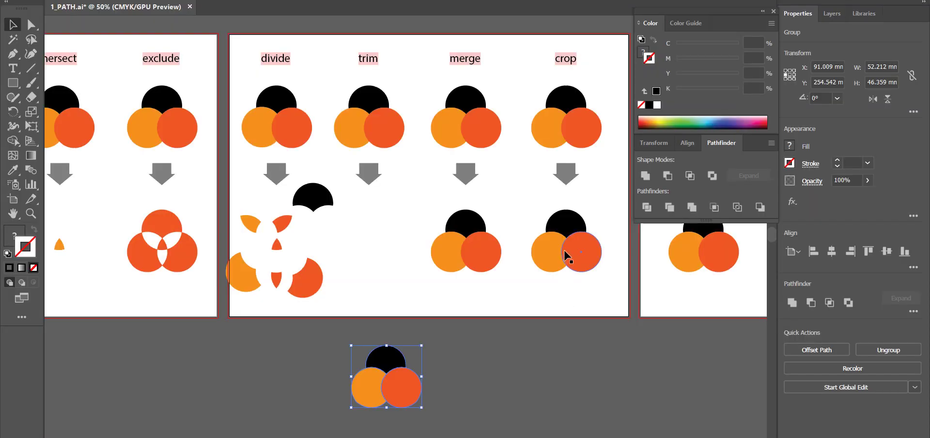
{"action": "left_click_drag", "start_coordinate": [608, 294], "coordinate": [542, 214]}
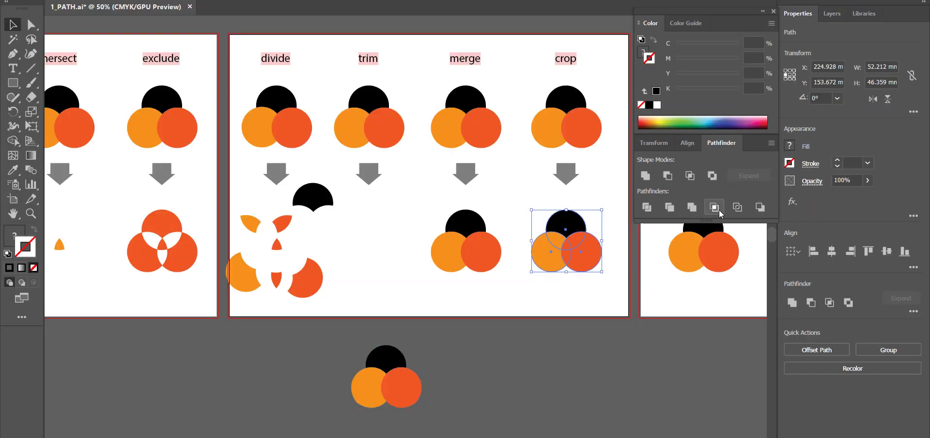
{"action": "left_click", "coordinate": [714, 207]}
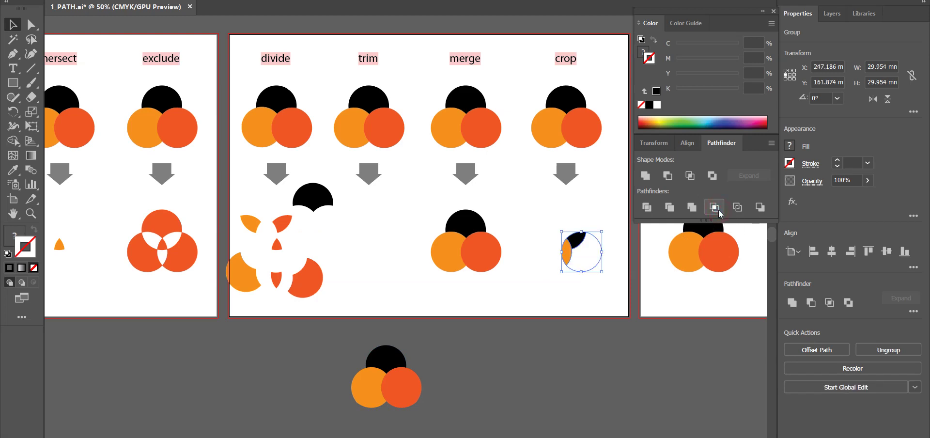
{"action": "key", "text": "ctrl+z"}
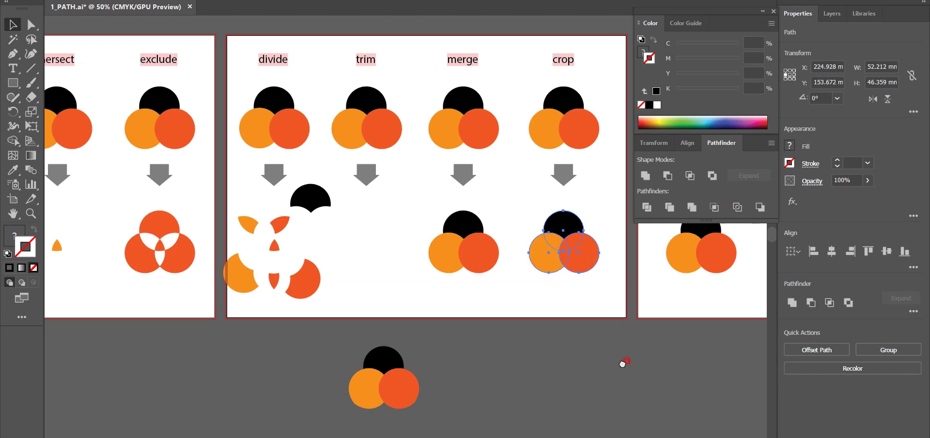
{"action": "scroll", "coordinate": [621, 363], "scroll_direction": "right", "scroll_amount": 3}
{"action": "scroll", "coordinate": [523, 364], "scroll_direction": "up", "scroll_amount": 1}
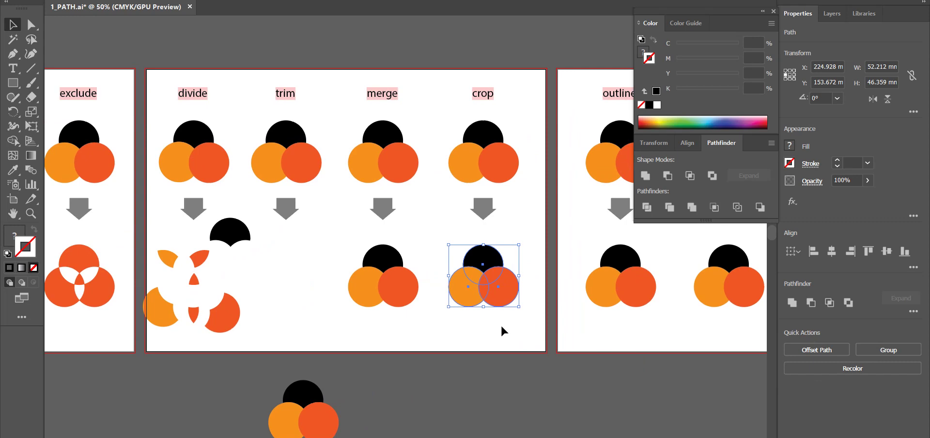
{"action": "left_click", "coordinate": [713, 207]}
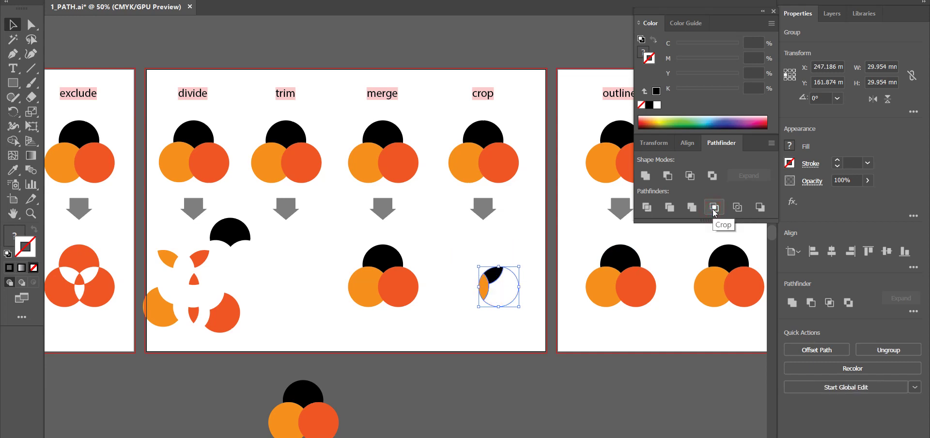
{"action": "key", "text": "ctrl+z"}
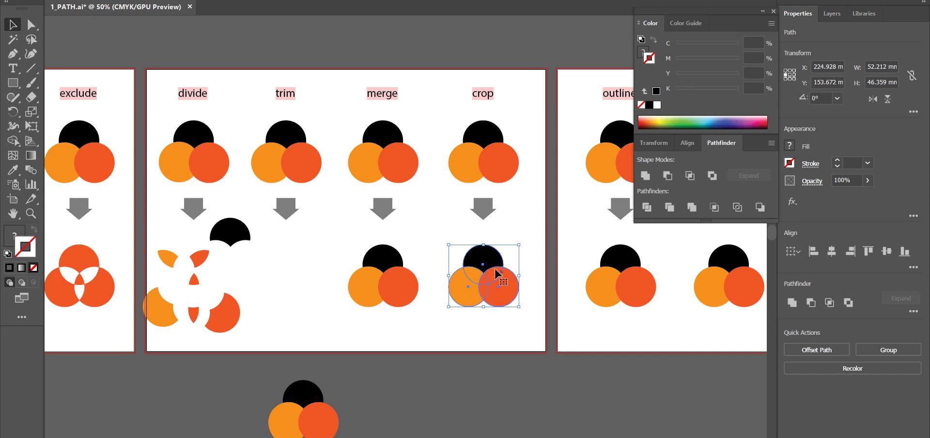
Undo the last move of the trimmed circle group, and apply Crop to the three circles under the crop label's arrow
{"action": "key", "text": "ctrl+z"}
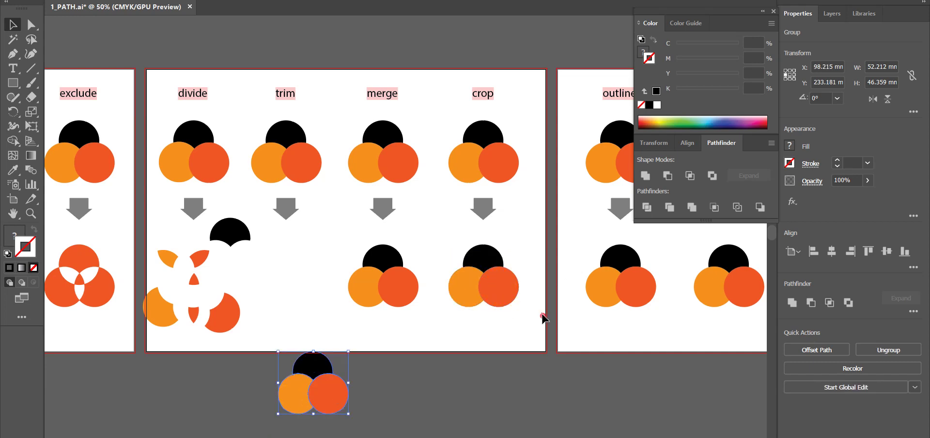
{"action": "left_click", "coordinate": [503, 288]}
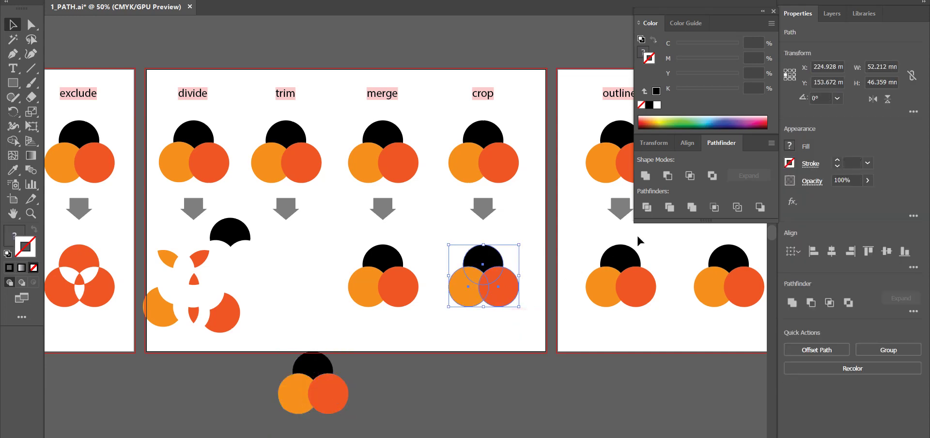
{"action": "left_click", "coordinate": [715, 209]}
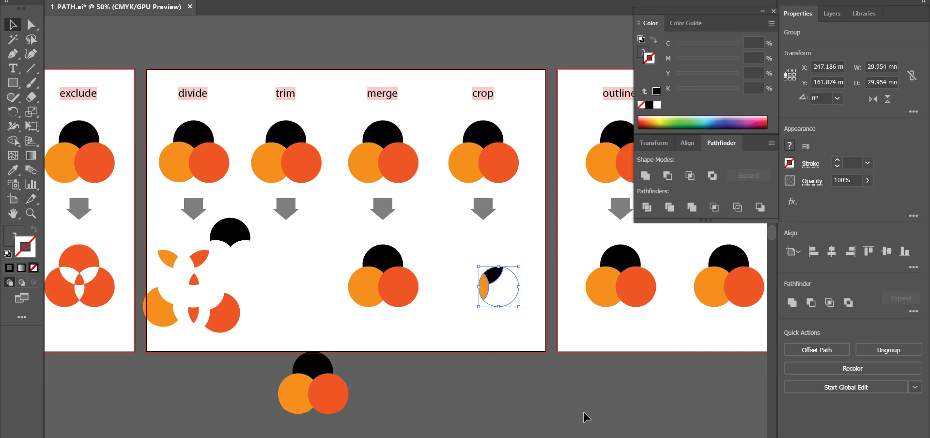
Switch to the blog post and add the note line "crop : 맨 앞에 있는 오브젝트의 선만 남겨진다."
{"action": "key", "text": "alt+Tab"}
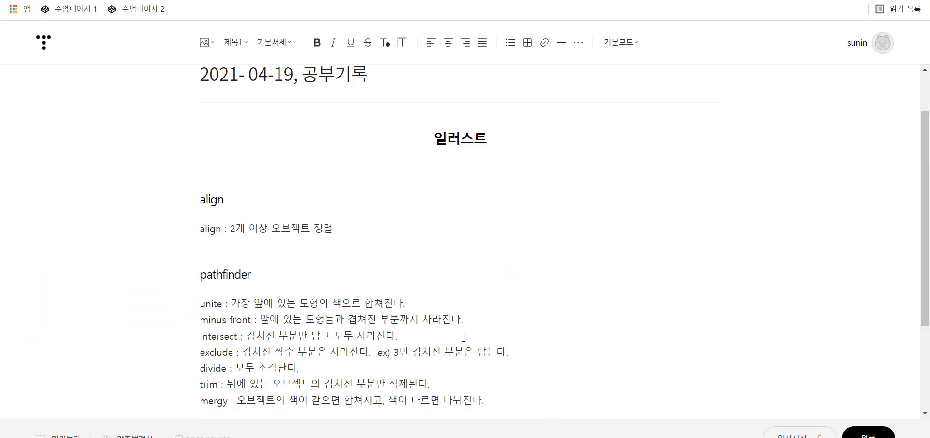
{"action": "key", "text": "Return"}
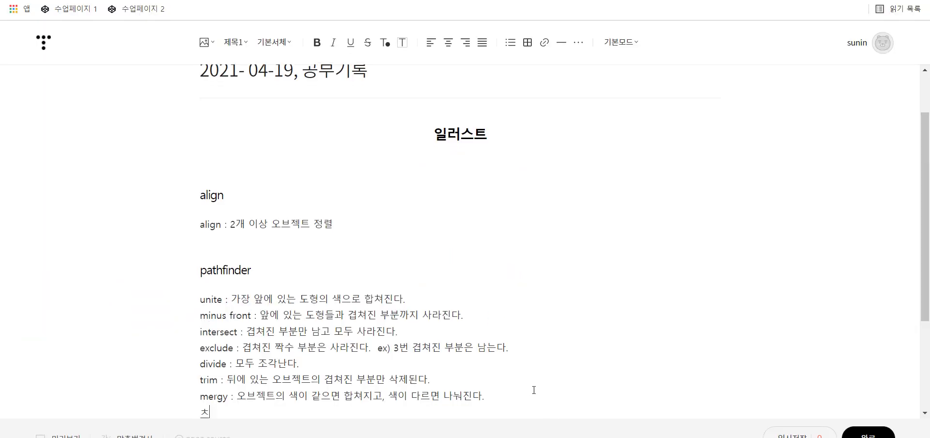
{"action": "type", "text": "crop : 맨 앞에 있는 오브"}
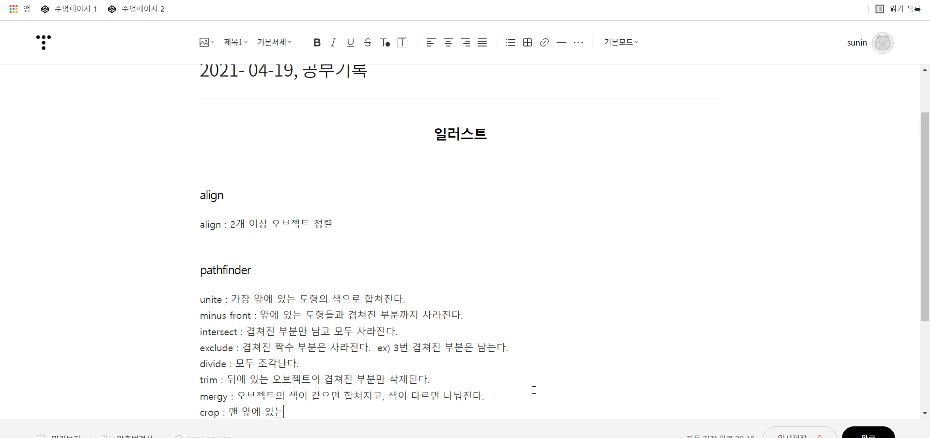
{"action": "type", "text": "젝트의 선"}
{"action": "type", "text": "만 남ㄱ"}
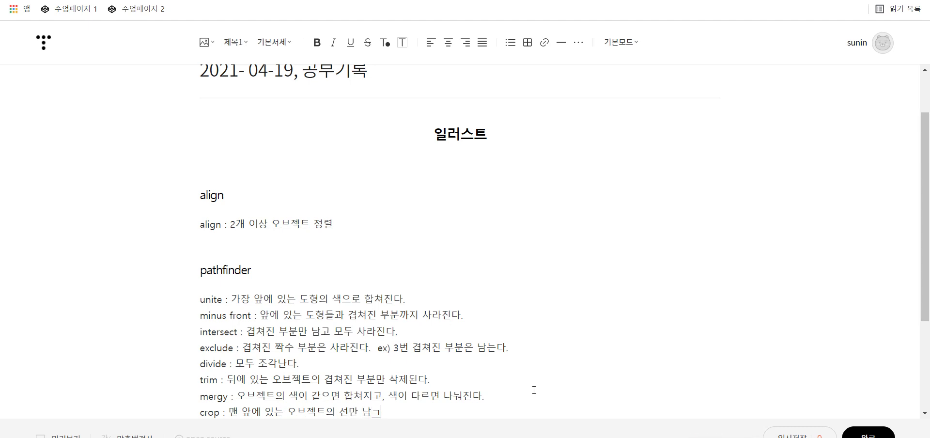
{"action": "type", "text": "ㅕ진다."}
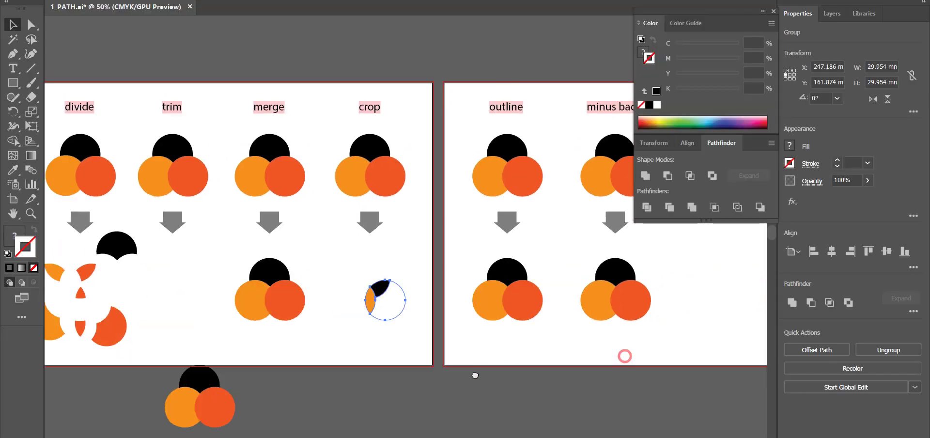
In 1_PATH, apply the Outline operation to the three overlapping circles under the outline label's arrow
{"action": "left_click_drag", "start_coordinate": [622, 353], "coordinate": [385, 364]}
{"action": "left_click_drag", "start_coordinate": [335, 245], "coordinate": [417, 323]}
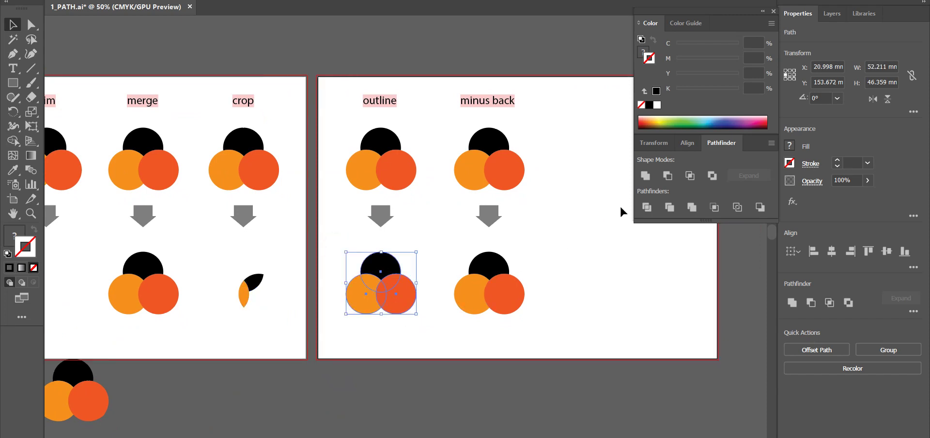
{"action": "left_click", "coordinate": [737, 207]}
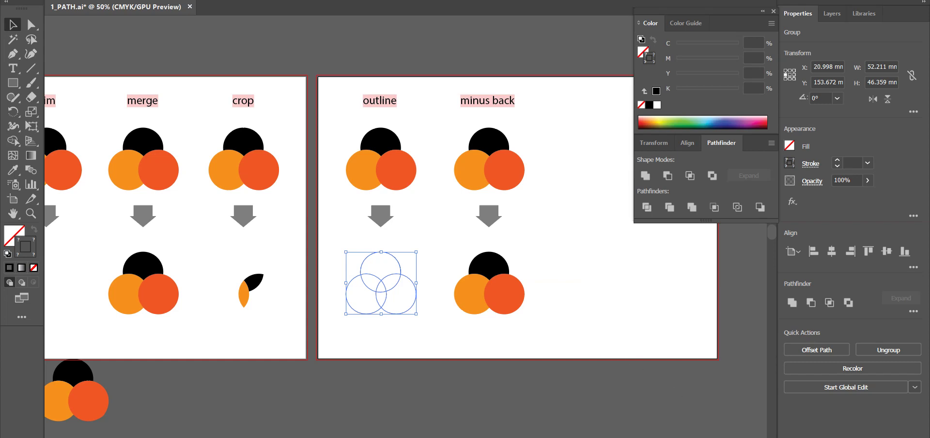
Switch to the blog post and add the note line "outline : 오브젝트가 겹쳐진 상태를 선으로 남긴다."
{"action": "key", "text": "alt+Tab"}
{"action": "key", "text": "Return"}
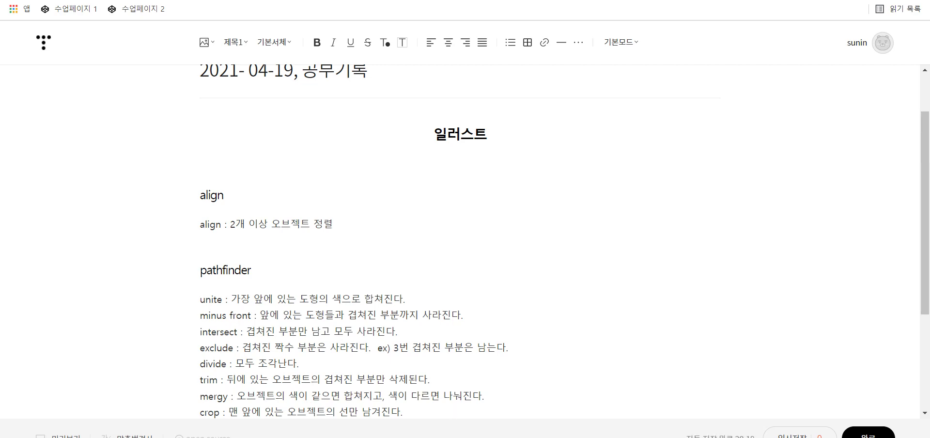
{"action": "scroll", "coordinate": [486, 299], "scroll_direction": "down", "scroll_amount": 3}
{"action": "type", "text": "ㅐ"}
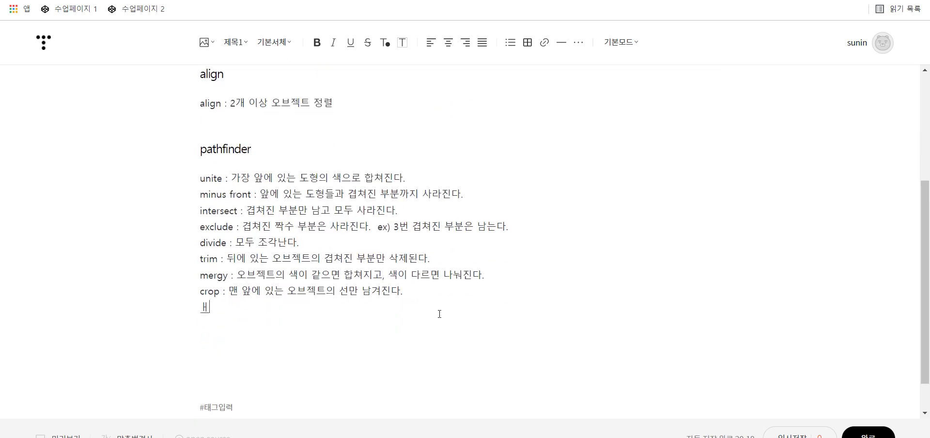
{"action": "type", "text": "ㅕㅅㅣㅑㅜㄷ"}
{"action": "type", "text": "dh"}
{"action": "key", "text": "BackSpace"}
{"action": "type", "text": "오브젝트"}
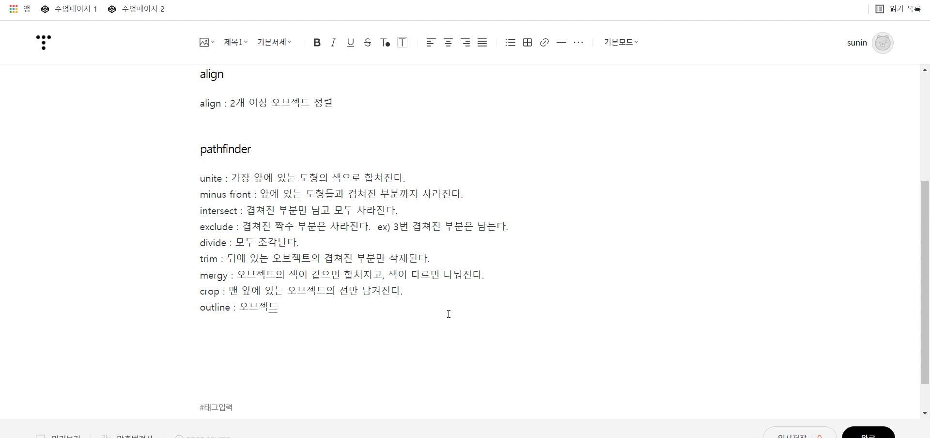
{"action": "type", "text": "가 겹쳐진 상태를 선"}
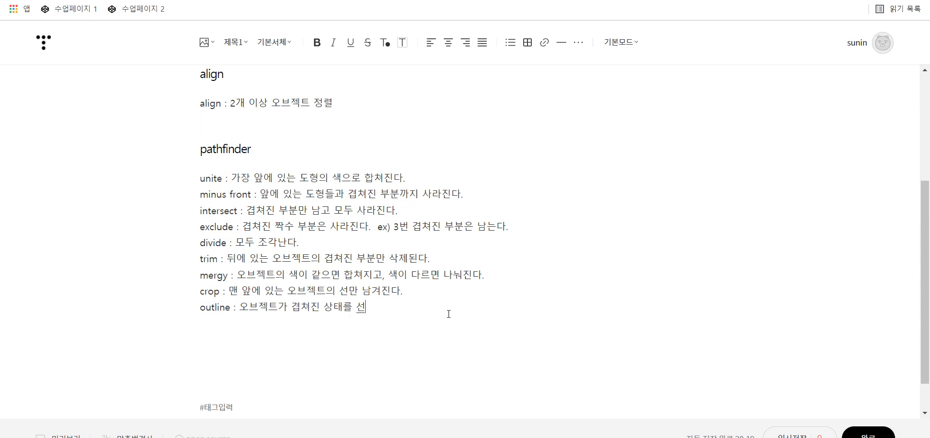
{"action": "type", "text": "으로 "}
{"action": "type", "text": "ㄴ"}
{"action": "type", "text": "남긴다."}
{"action": "key", "text": "Return"}
Switch to Illustrator and apply Minus Back to the three circles under the minus back label's arrow
{"action": "key", "text": "alt+Tab"}
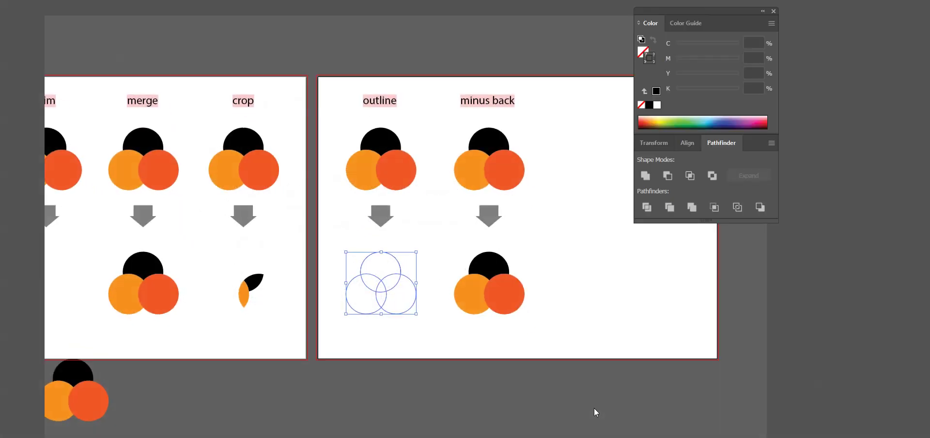
{"action": "left_click_drag", "start_coordinate": [560, 332], "coordinate": [450, 249]}
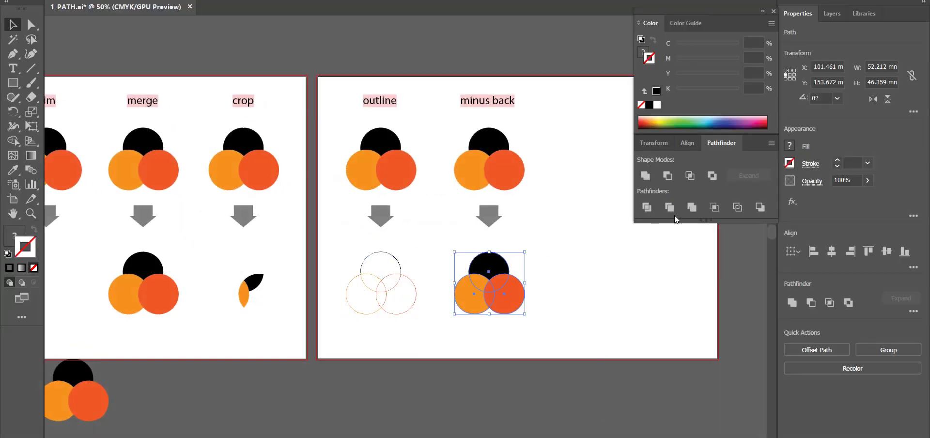
{"action": "left_click", "coordinate": [760, 207]}
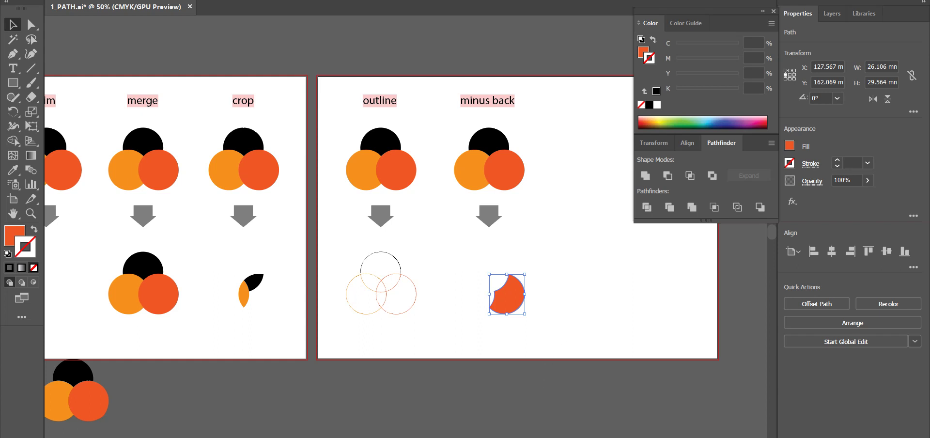
Switch to the blog post and add the note line "minus back : 맨 앞 오브젝트의 영역만 남긴다"
{"action": "key", "text": "alt+Tab"}
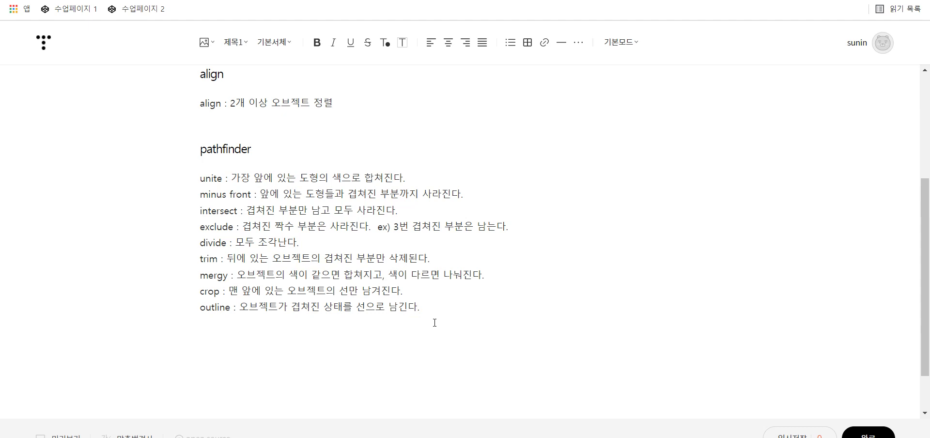
{"action": "type", "text": "ㅡㅑ"}
{"action": "type", "text": "매 앞 오브"}
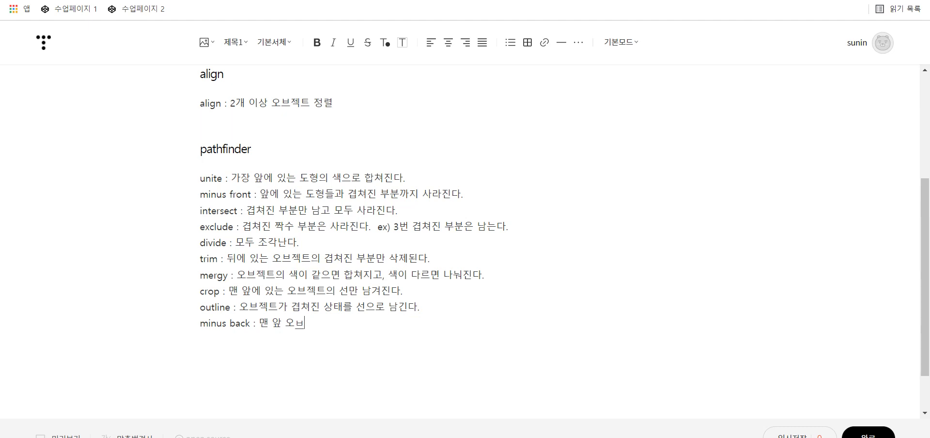
{"action": "key", "text": "BackSpace"}
{"action": "key", "text": "BackSpace"}
{"action": "key", "text": "BackSpace"}
{"action": "type", "text": "오브젝트"}
{"action": "type", "text": "의 여"}
{"action": "type", "text": "역"}
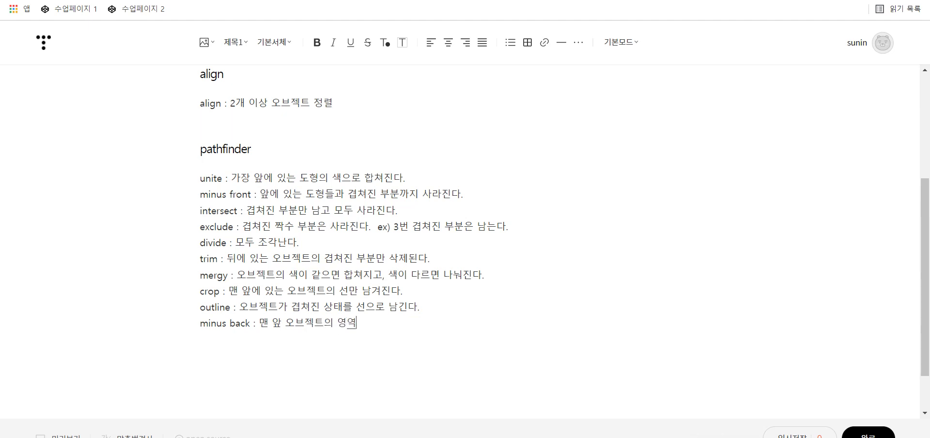
{"action": "type", "text": "만 ㄴ기남"}
{"action": "type", "text": "긴다"}
Append "(↔crop)" to the minus back note line, inserting the double arrow as a special character
{"action": "left_click", "coordinate": [578, 42]}
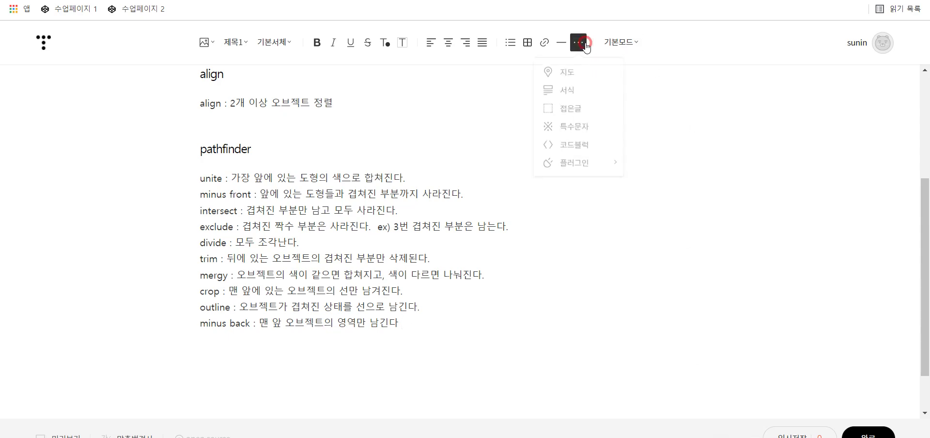
{"action": "left_click", "coordinate": [573, 134]}
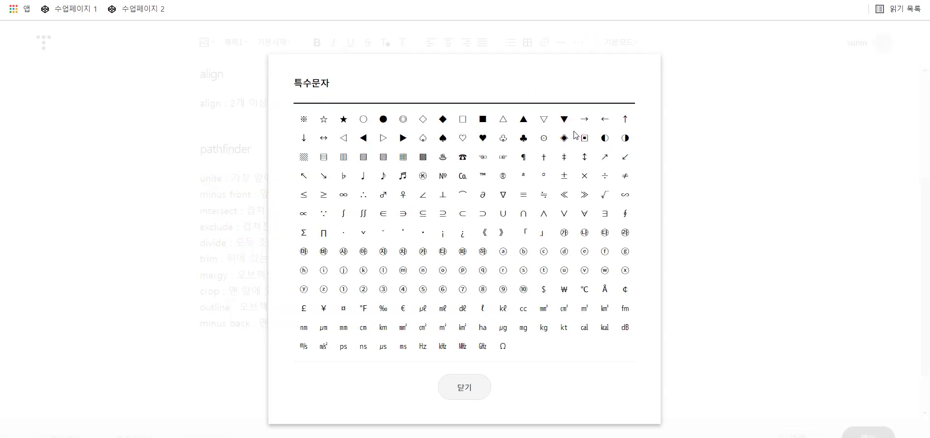
{"action": "left_click", "coordinate": [324, 138]}
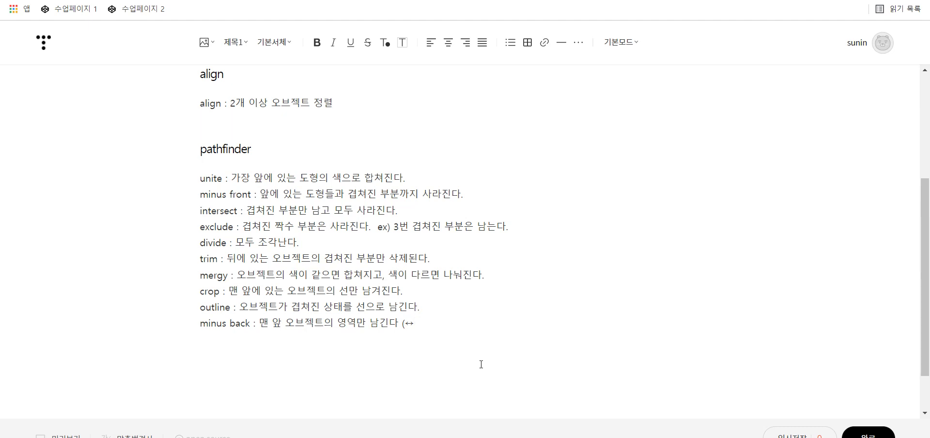
{"action": "type", "text": "ㅊ"}
{"action": "key", "text": "BackSpace"}
{"action": "type", "text": "rop"}
{"action": "scroll", "coordinate": [461, 367], "scroll_direction": "down", "scroll_amount": 1}
Switch to Illustrator, open 2_구글 from the Lesson6 folder and start the Line Segment tool beside the black G
{"action": "key", "text": "alt+Tab"}
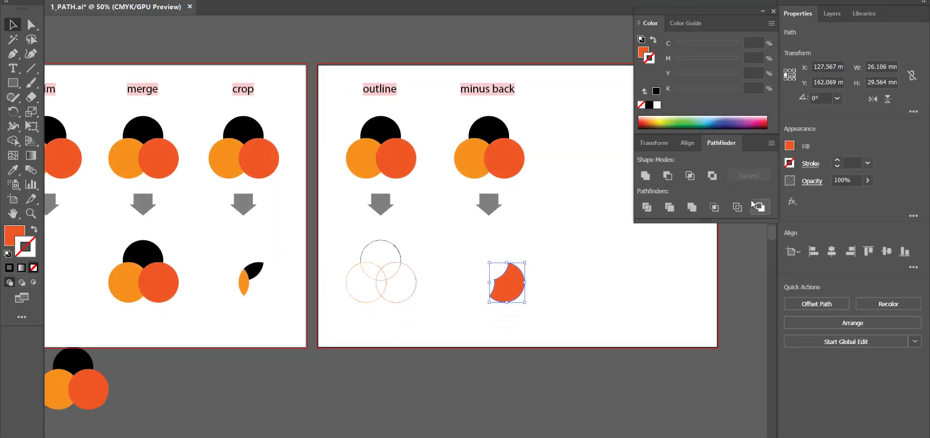
{"action": "scroll", "coordinate": [585, 270], "scroll_direction": "up", "scroll_amount": 2}
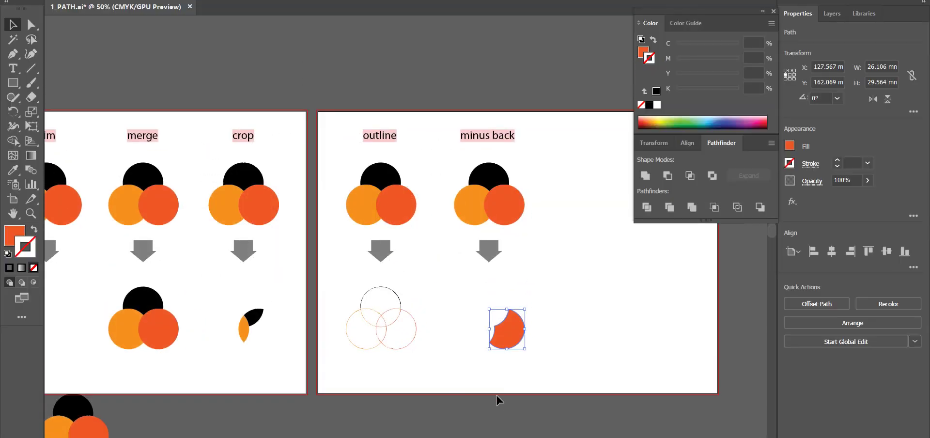
{"action": "key", "text": "alt+Tab"}
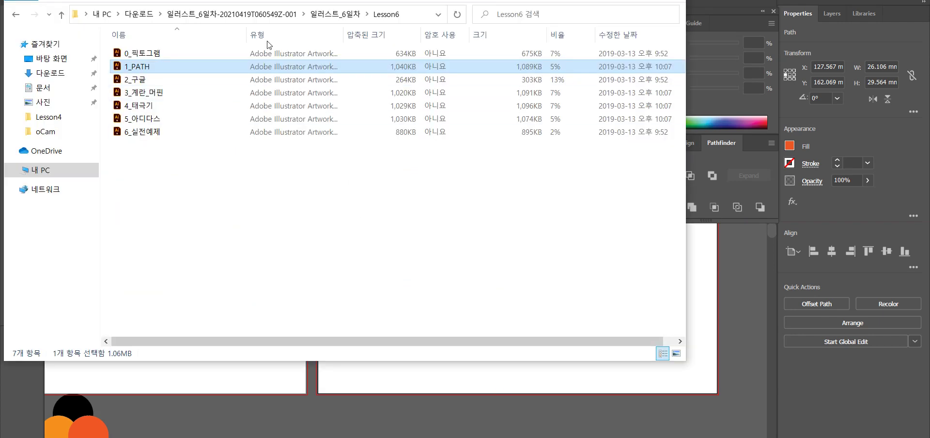
{"action": "left_click_drag", "start_coordinate": [269, 8], "coordinate": [361, 49]}
{"action": "double_click", "coordinate": [241, 122]}
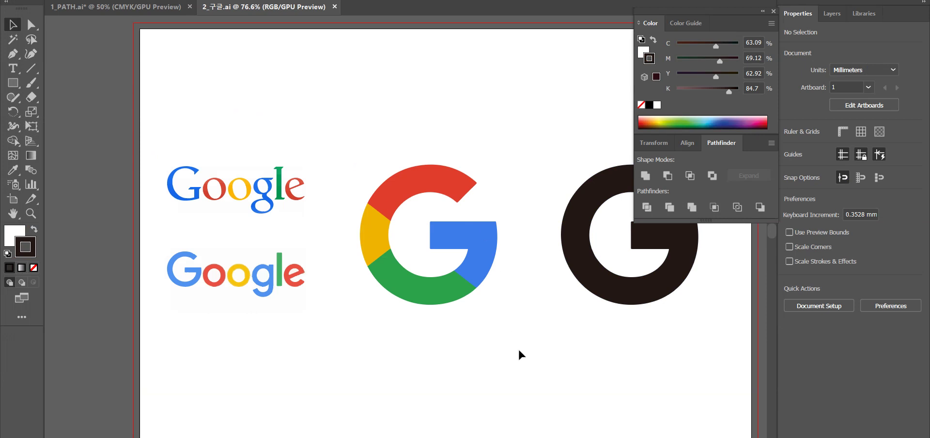
{"action": "left_click_drag", "start_coordinate": [519, 354], "coordinate": [347, 334]}
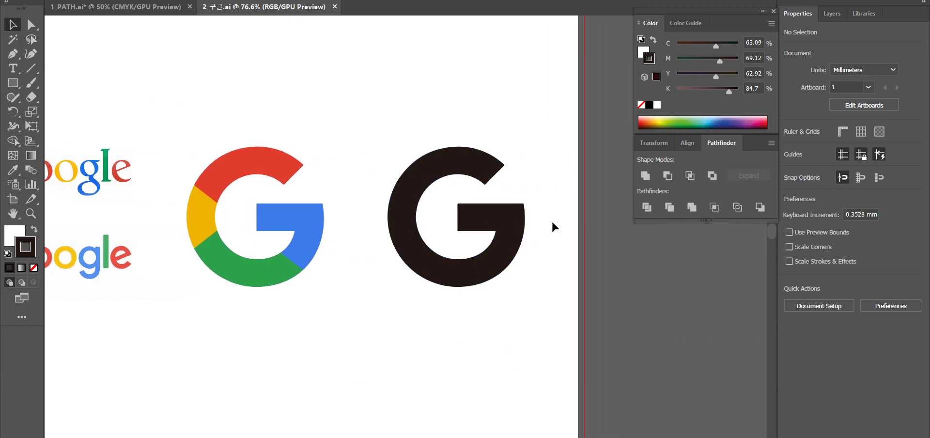
{"action": "key", "text": "backslash"}
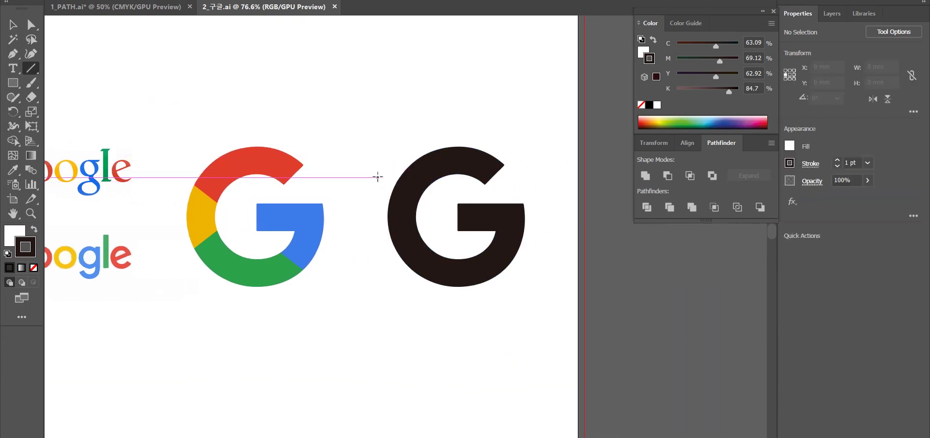
{"action": "left_click_drag", "start_coordinate": [378, 178], "coordinate": [438, 208]}
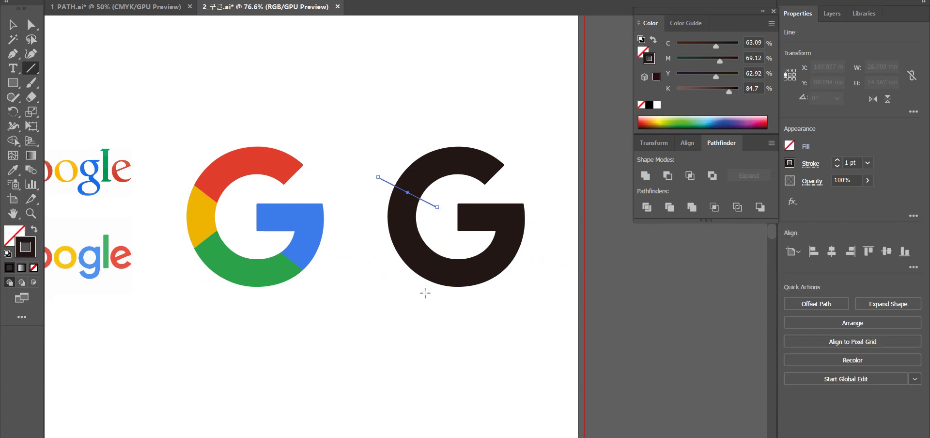
{"action": "left_click_drag", "start_coordinate": [382, 267], "coordinate": [517, 279]}
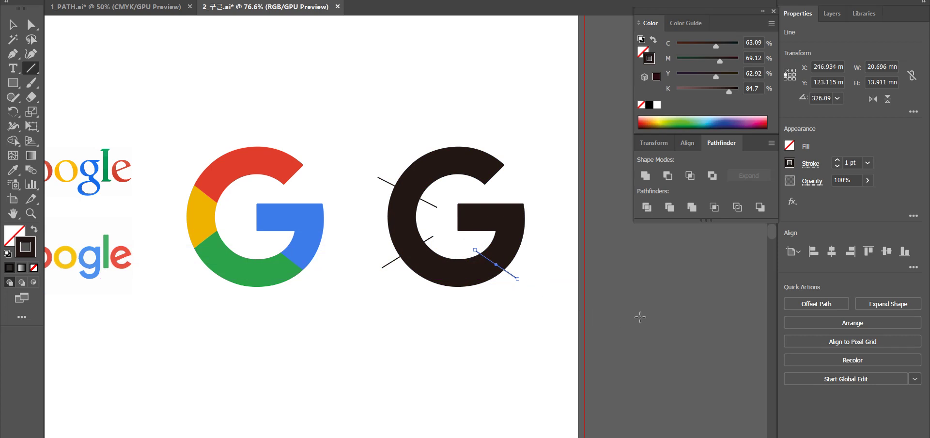
{"action": "left_click", "coordinate": [33, 267]}
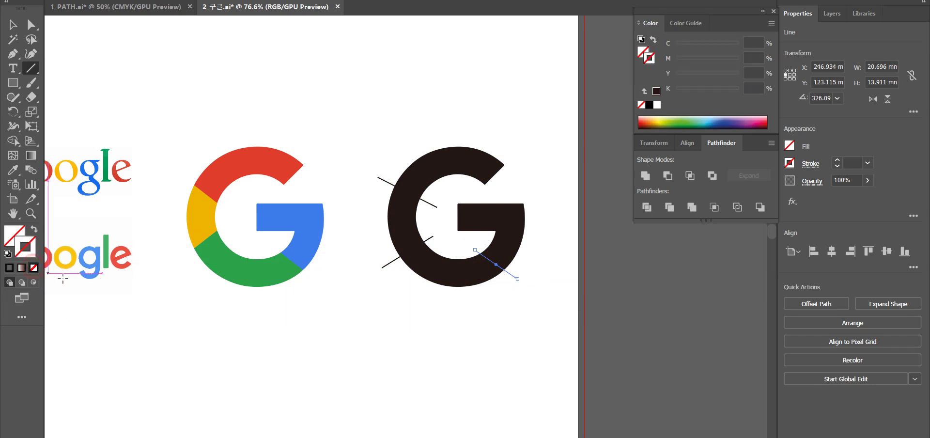
{"action": "key", "text": "ctrl+z"}
{"action": "key", "text": "ctrl+z"}
{"action": "key", "text": "ctrl+z"}
{"action": "key", "text": "ctrl+z"}
{"action": "key", "text": "ctrl+z"}
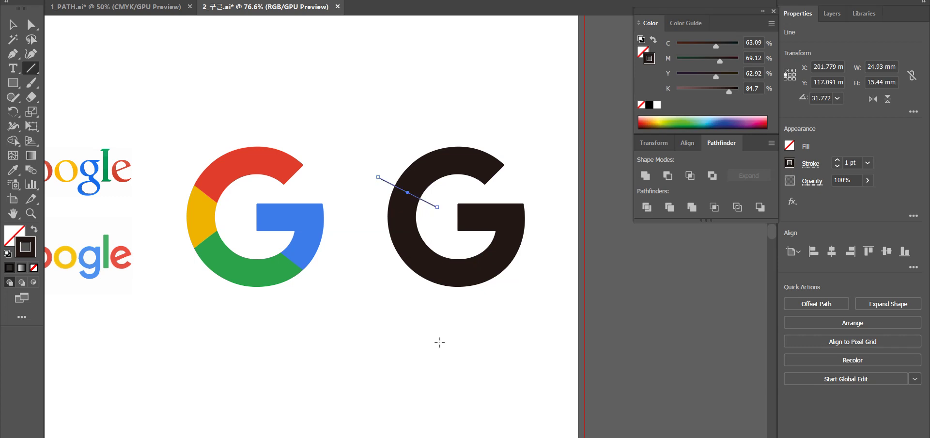
Set the stroke to none and draw three lines across the black G near the colour boundaries of the coloured G
{"action": "left_click", "coordinate": [33, 267]}
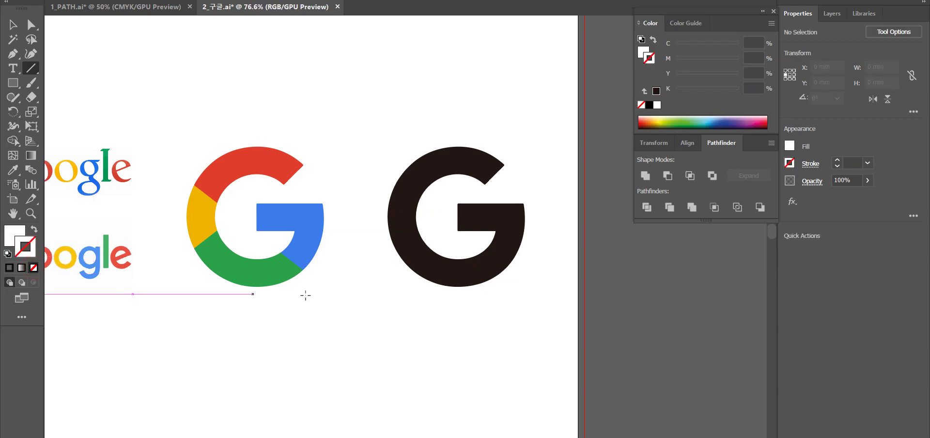
{"action": "left_click_drag", "start_coordinate": [377, 168], "coordinate": [439, 203]}
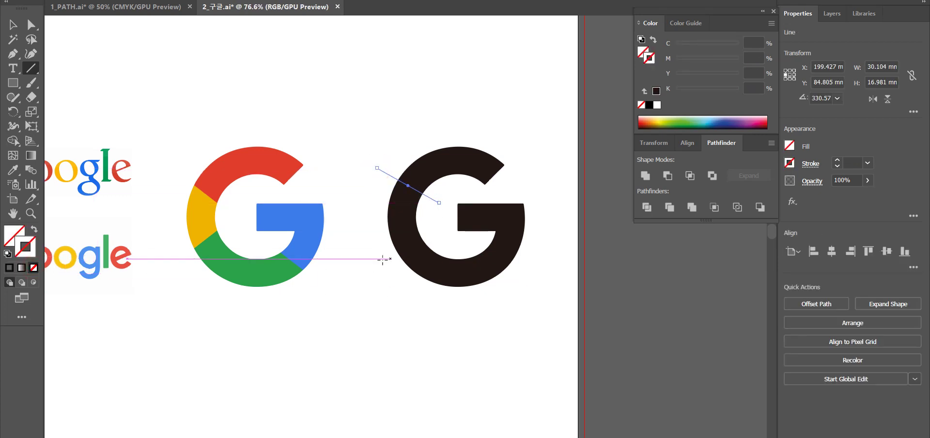
{"action": "mouse_move", "coordinate": [382, 254]}
{"action": "left_mouse_down"}
{"action": "mouse_move", "coordinate": [430, 215]}
{"action": "mouse_move", "coordinate": [437, 227]}
{"action": "left_mouse_up"}
{"action": "left_click_drag", "start_coordinate": [475, 247], "coordinate": [543, 278]}
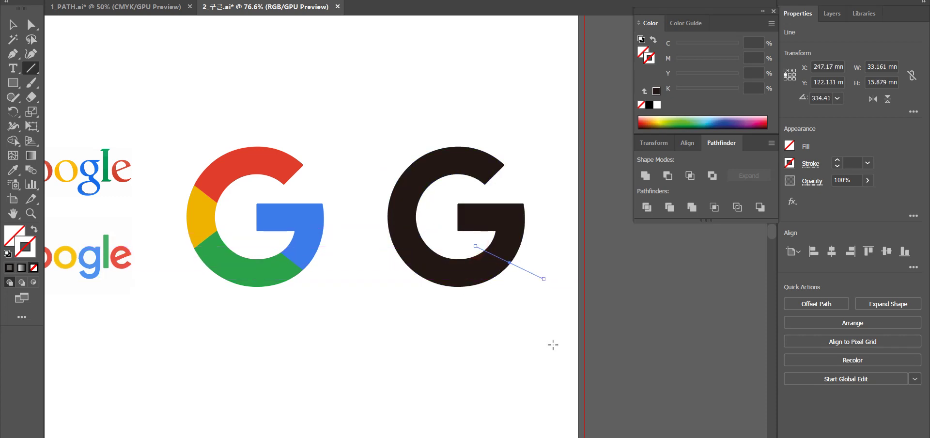
Select the black G with its three lines and apply the Pathfinder Divide operation
{"action": "key", "text": "v"}
{"action": "left_click_drag", "start_coordinate": [539, 310], "coordinate": [374, 137]}
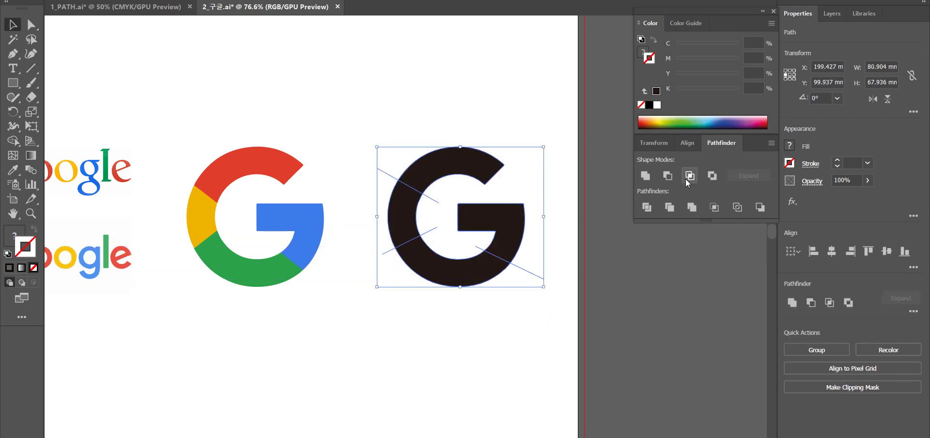
{"action": "left_click", "coordinate": [645, 207]}
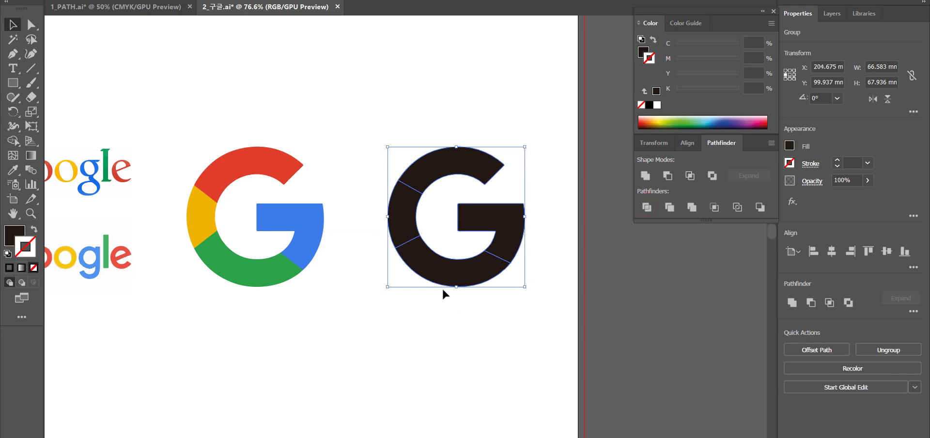
Colour the divided G's upper segment red and its left segment yellow, sampling both colours from the coloured G
{"action": "key", "text": "a"}
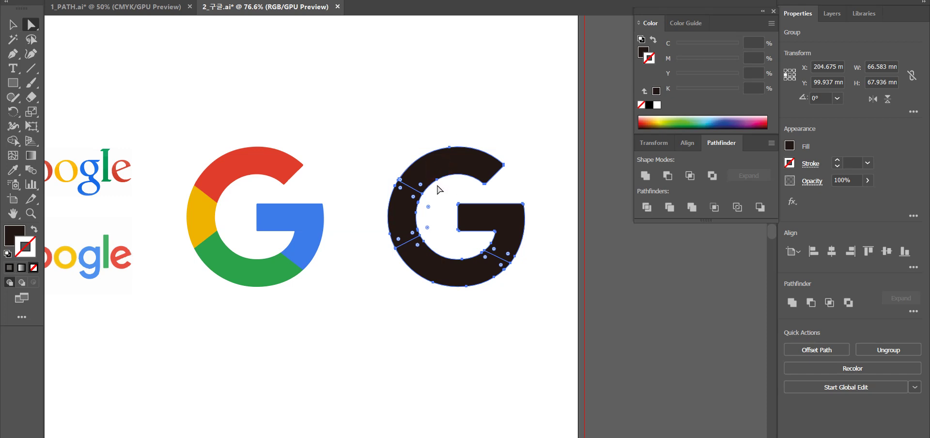
{"action": "left_click", "coordinate": [530, 152]}
{"action": "left_click", "coordinate": [414, 187]}
{"action": "key", "text": "i"}
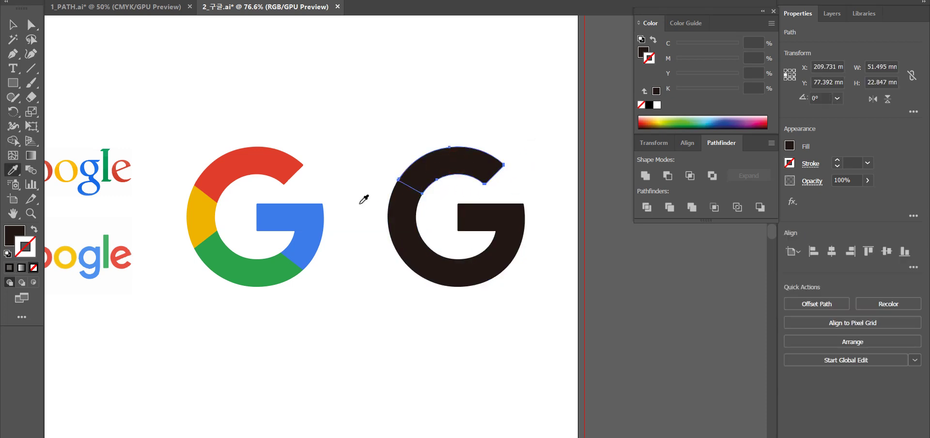
{"action": "left_click", "coordinate": [259, 169]}
{"action": "key", "text": "a"}
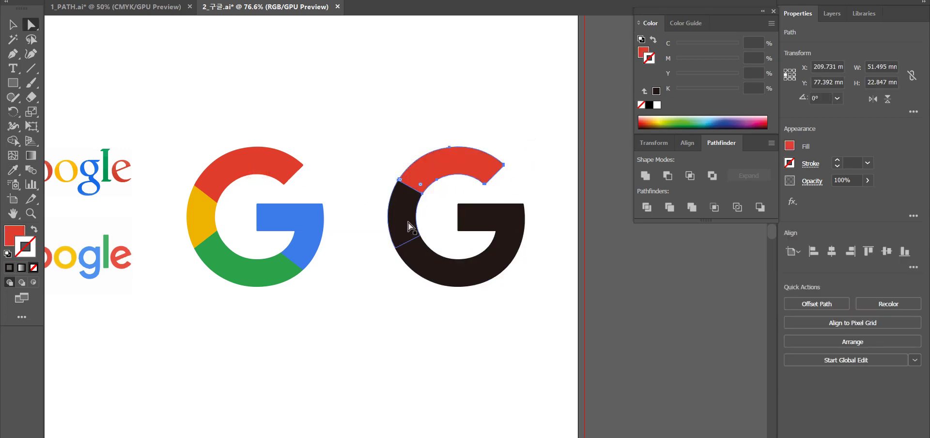
{"action": "left_click", "coordinate": [408, 222]}
{"action": "key", "text": "i"}
{"action": "left_click", "coordinate": [204, 207]}
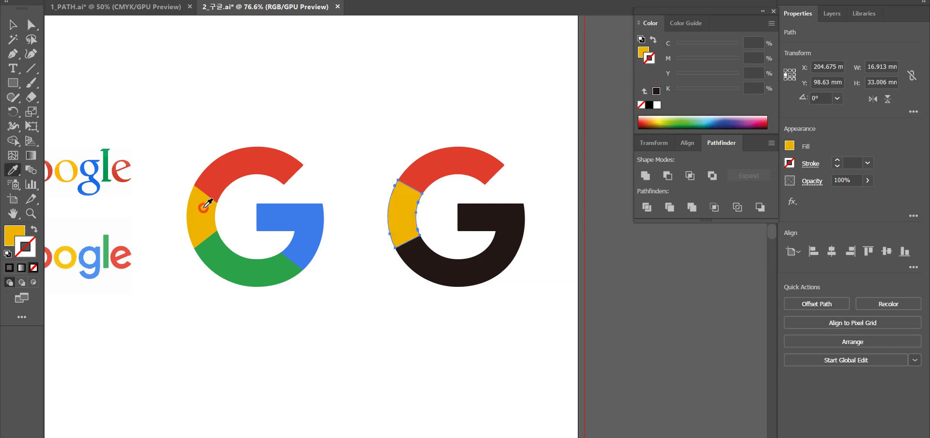
Colour the divided G's lower segment green and its crossbar segment blue with colours sampled from the coloured G, and deselect
{"action": "key", "text": "a"}
{"action": "left_click", "coordinate": [437, 257]}
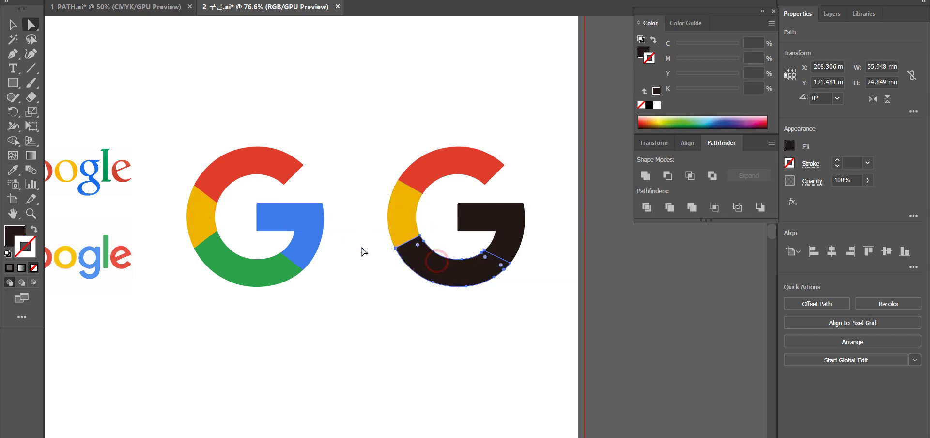
{"action": "key", "text": "i"}
{"action": "left_click", "coordinate": [220, 253]}
{"action": "key", "text": "v"}
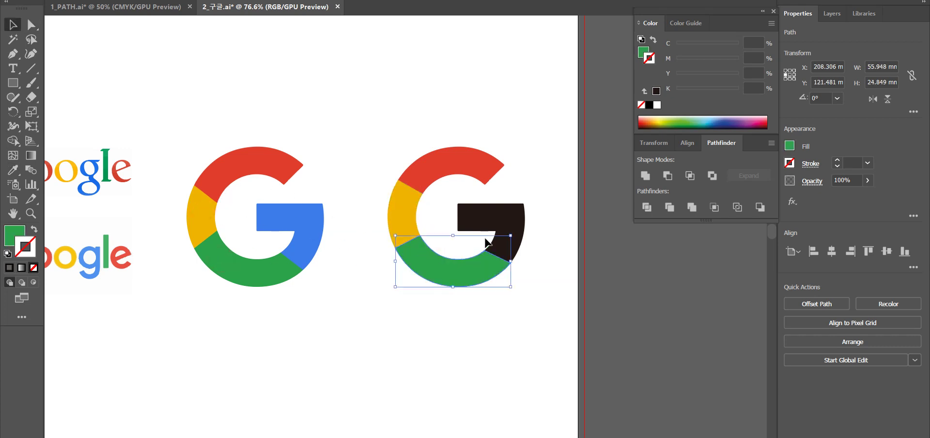
{"action": "left_click", "coordinate": [502, 218]}
{"action": "key", "text": "i"}
{"action": "left_click", "coordinate": [302, 216]}
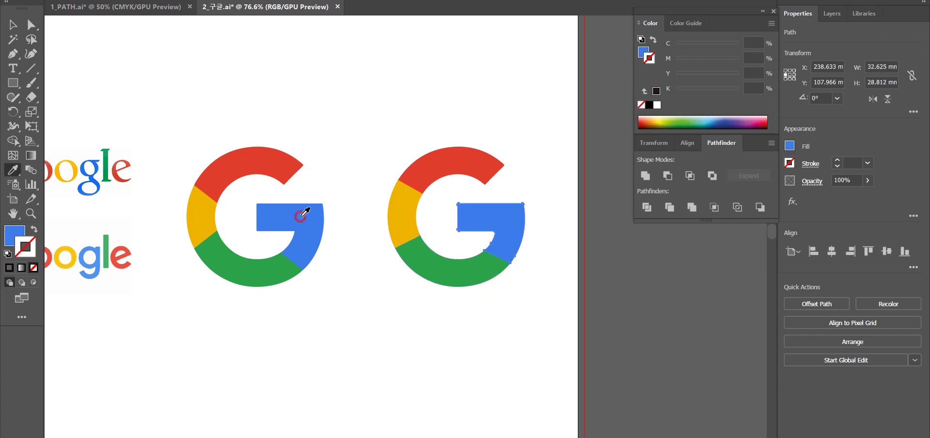
{"action": "key", "text": "v"}
{"action": "left_click", "coordinate": [411, 332]}
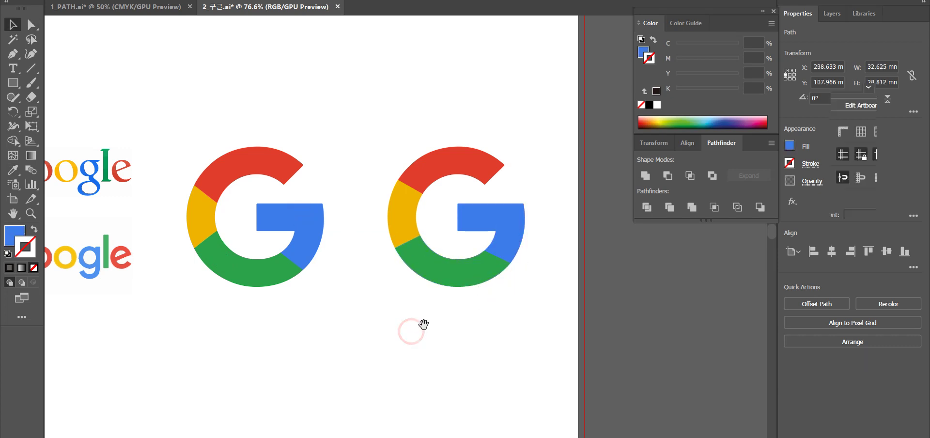
{"action": "left_click_drag", "start_coordinate": [423, 324], "coordinate": [483, 326]}
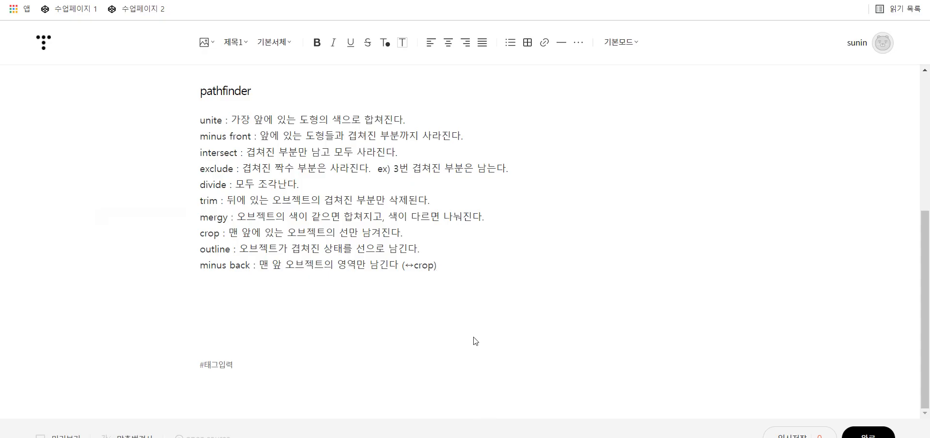
Switch to the blog post and start a new paragraph with "선", one blank line below the minus back note
{"action": "left_click", "coordinate": [475, 341]}
{"action": "key", "text": "Return"}
{"action": "key", "text": "Return"}
{"action": "type", "text": "선"}
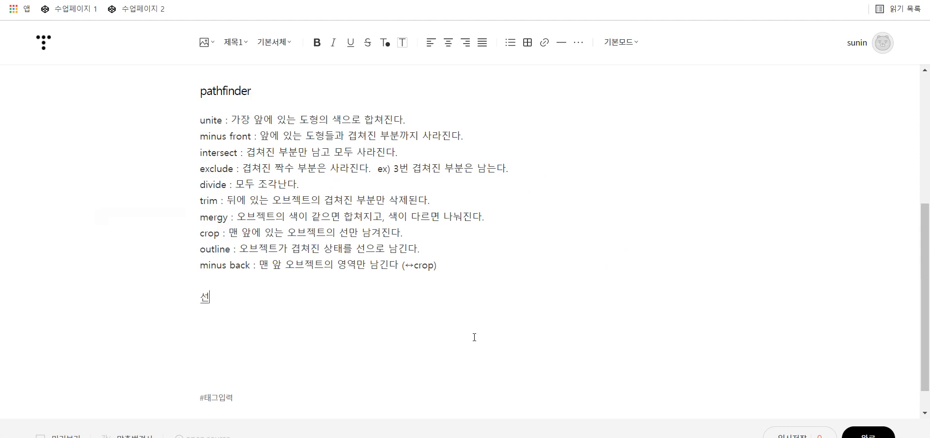
Add the note "선 툴 : ₩" below the pathfinder definitions and switch to Illustrator
{"action": "type", "text": "뷰"}
{"action": "type", "text": " 툴 : ₩"}
{"action": "key", "text": "alt+Tab"}
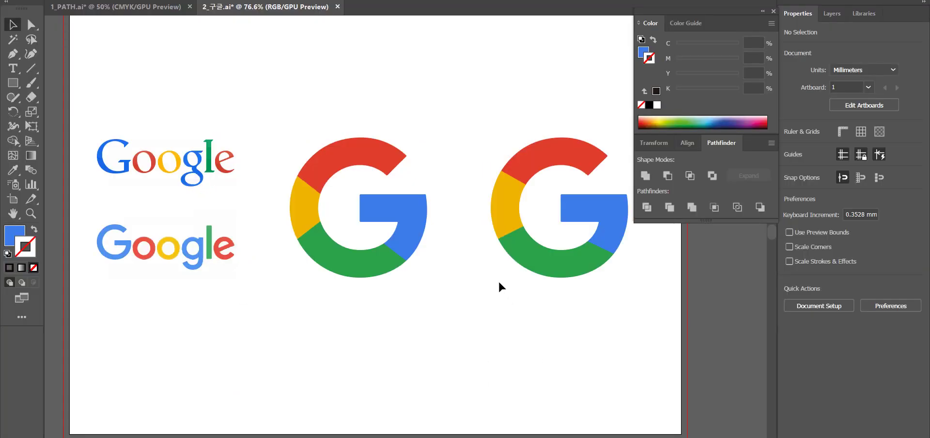
Open 3_계란_머핀.ai from the Lesson6 folder and close the 2_구글.ai document
{"action": "left_click_drag", "start_coordinate": [232, 293], "coordinate": [297, 278]}
{"action": "key", "text": "ctrl+o"}
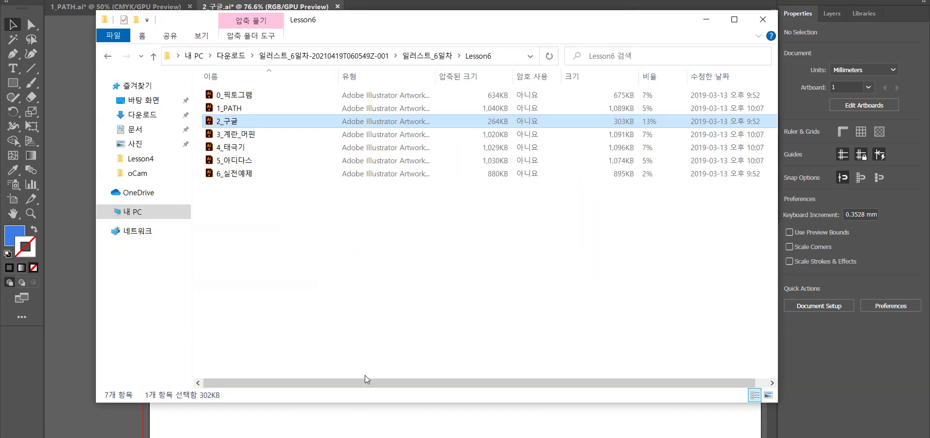
{"action": "key", "text": "Return"}
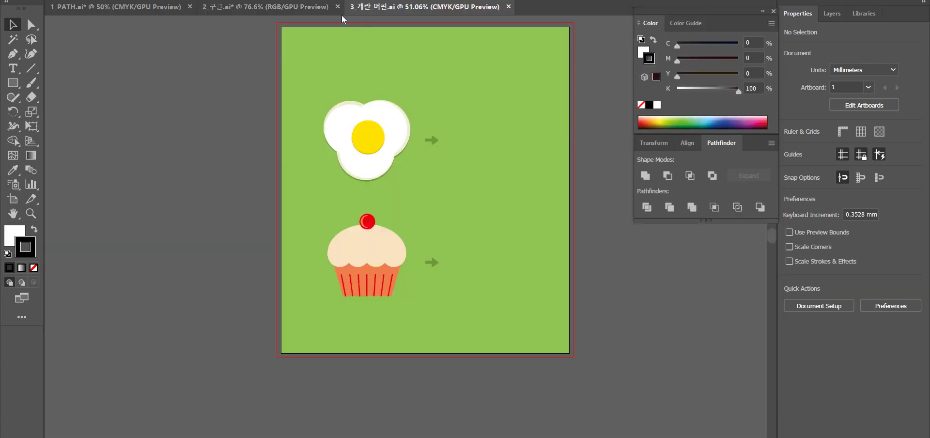
{"action": "left_click", "coordinate": [337, 7]}
{"action": "left_click", "coordinate": [501, 230]}
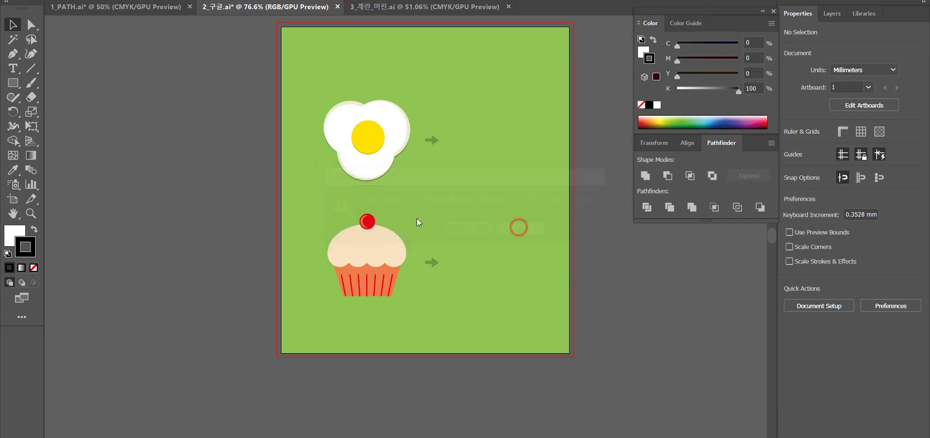
Draw two overlapping white circles on the empty canvas beside the artboard, the second about 54 mm wide
{"action": "left_click_drag", "start_coordinate": [286, 193], "coordinate": [343, 183]}
{"action": "key", "text": "l"}
{"action": "left_click_drag", "start_coordinate": [263, 75], "coordinate": [339, 152]}
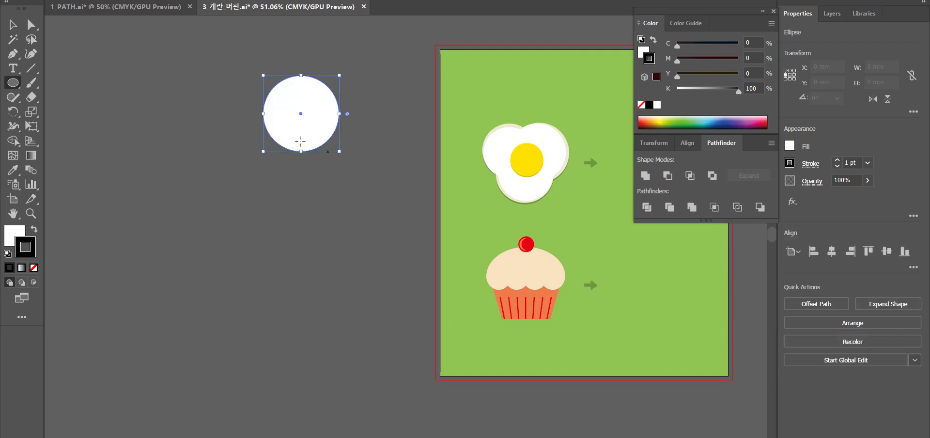
{"action": "left_click_drag", "start_coordinate": [204, 104], "coordinate": [277, 178]}
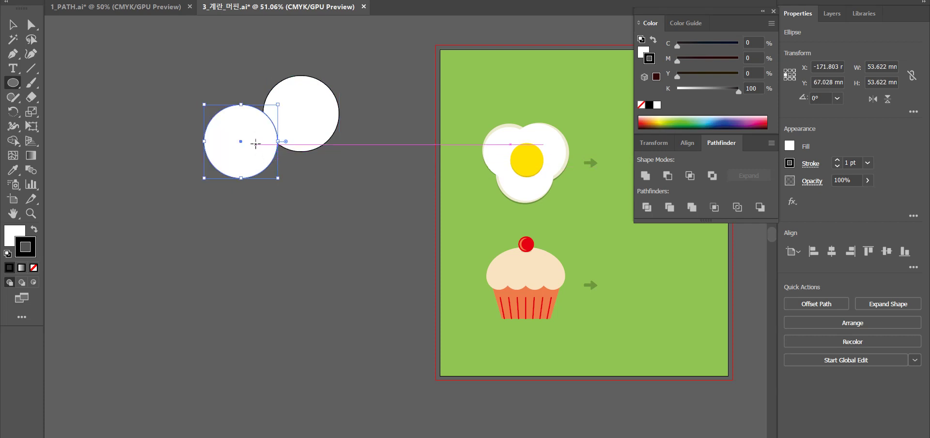
Duplicate the second circle down and to its right so that all three circles overlap
{"action": "key", "text": "space"}
{"action": "left_click_drag", "start_coordinate": [297, 160], "coordinate": [363, 191]}
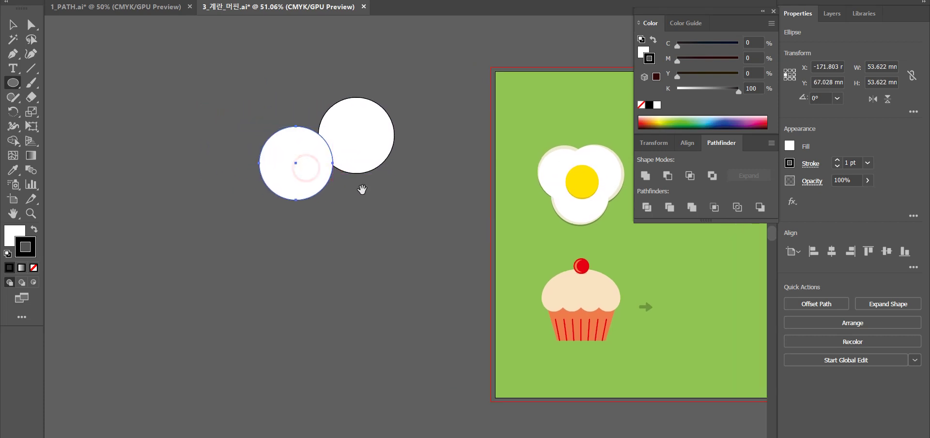
{"action": "key", "text": "ctrl+="}
{"action": "left_click_drag", "start_coordinate": [552, 296], "coordinate": [367, 289]}
{"action": "key", "text": "v"}
{"action": "left_click_drag", "start_coordinate": [242, 226], "coordinate": [324, 263]}
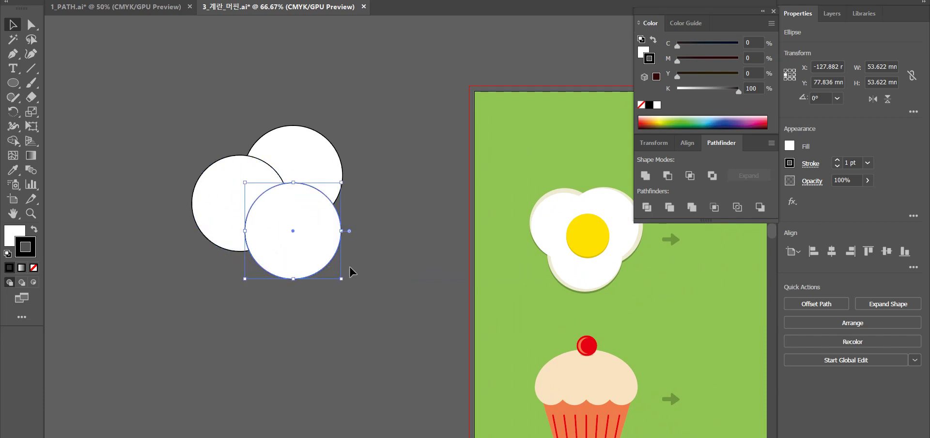
Remove the stroke from the three overlapping circles and unite them into one egg-white shape
{"action": "left_click_drag", "start_coordinate": [395, 292], "coordinate": [187, 141]}
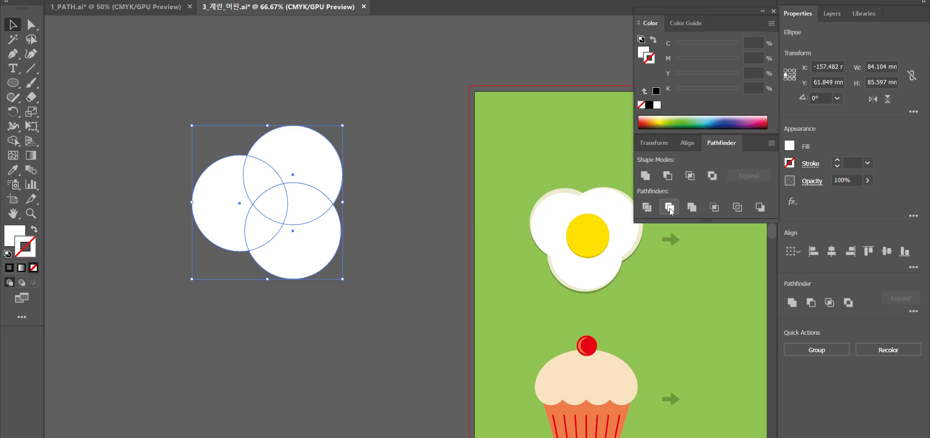
{"action": "left_click", "coordinate": [644, 176]}
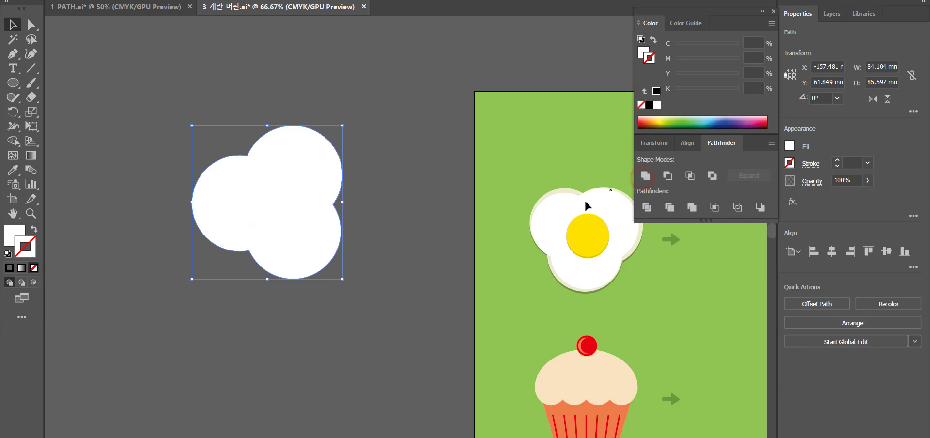
{"action": "left_click", "coordinate": [397, 260]}
Enlarge a copy of the egg white to about 89 × 90 mm behind the original and fill it with the sample egg's beige
{"action": "left_click", "coordinate": [292, 230]}
{"action": "left_click_drag", "start_coordinate": [349, 127], "coordinate": [354, 121]}
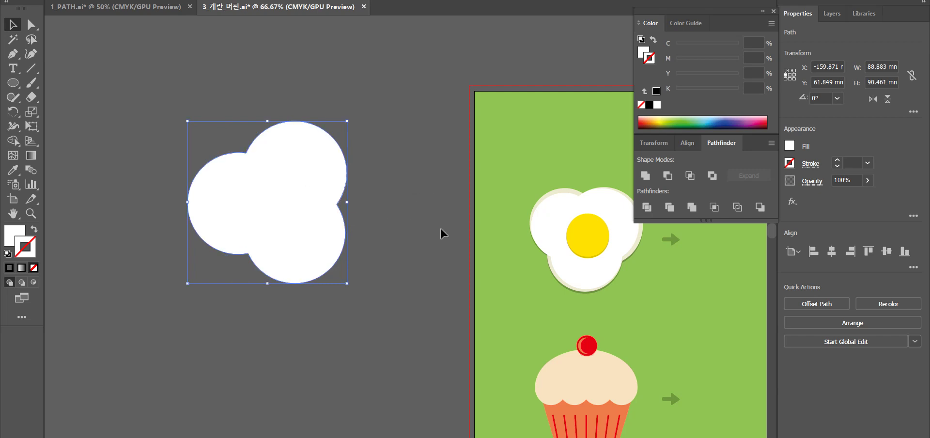
{"action": "key", "text": "i"}
{"action": "left_click", "coordinate": [557, 190]}
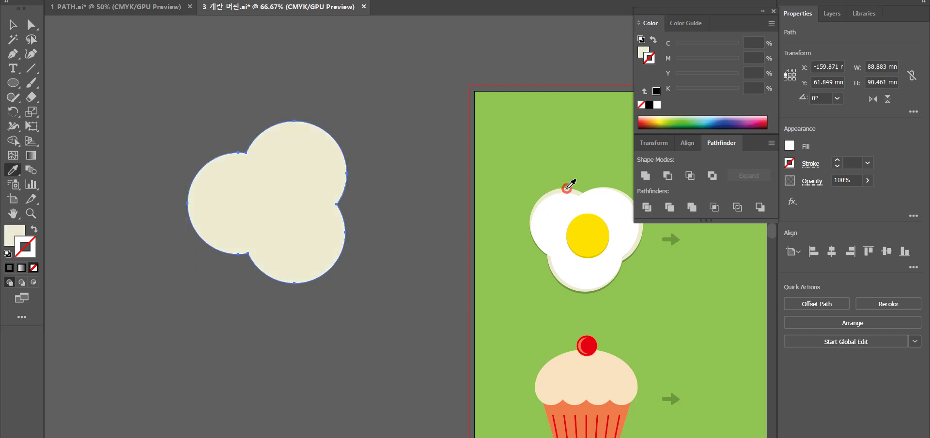
{"action": "left_click", "coordinate": [380, 209]}
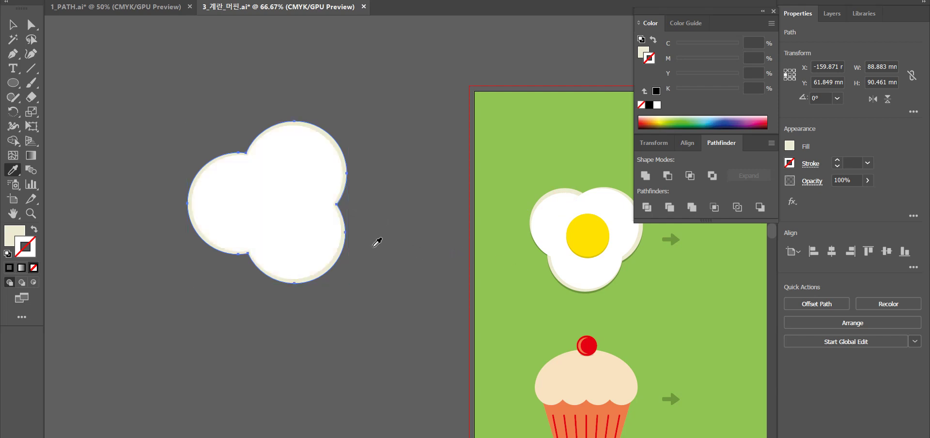
Rotate the beige back shape about 2° clockwise and shift it slightly right to make an uneven rim
{"action": "key", "text": "v"}
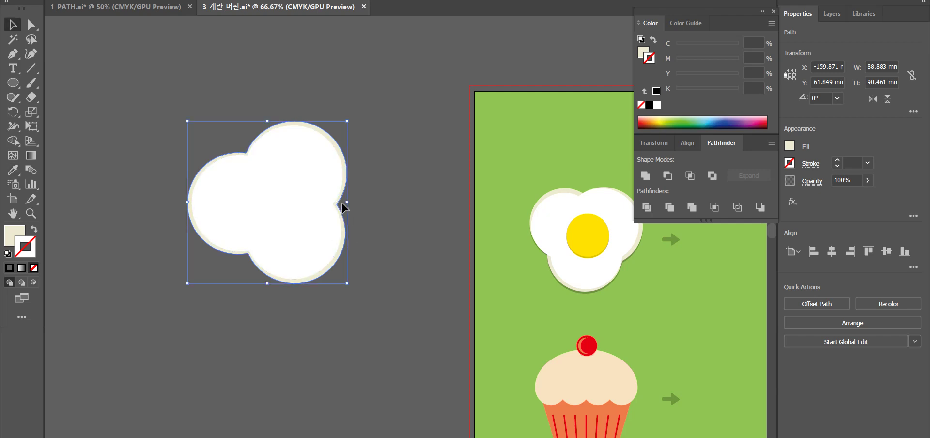
{"action": "key", "text": "a"}
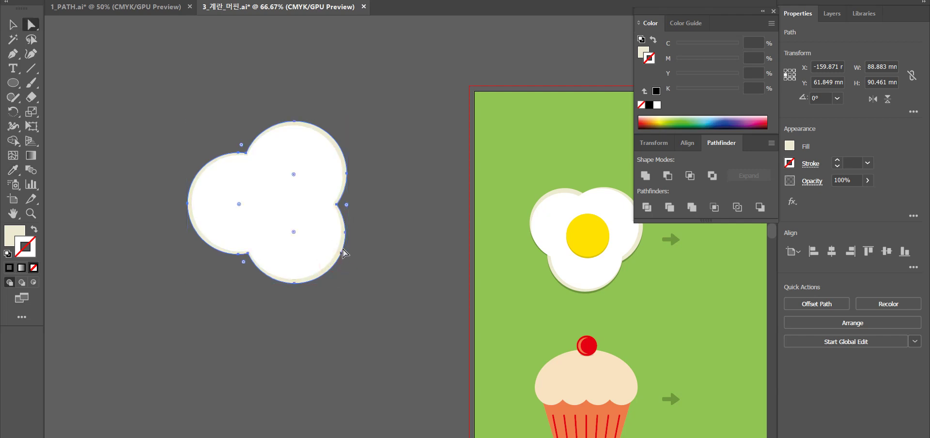
{"action": "left_click", "coordinate": [341, 156]}
{"action": "key", "text": "v"}
{"action": "mouse_move", "coordinate": [344, 259]}
{"action": "left_mouse_down"}
{"action": "mouse_move", "coordinate": [364, 266]}
{"action": "mouse_move", "coordinate": [354, 272]}
{"action": "left_mouse_up"}
{"action": "left_click_drag", "start_coordinate": [361, 297], "coordinate": [328, 271]}
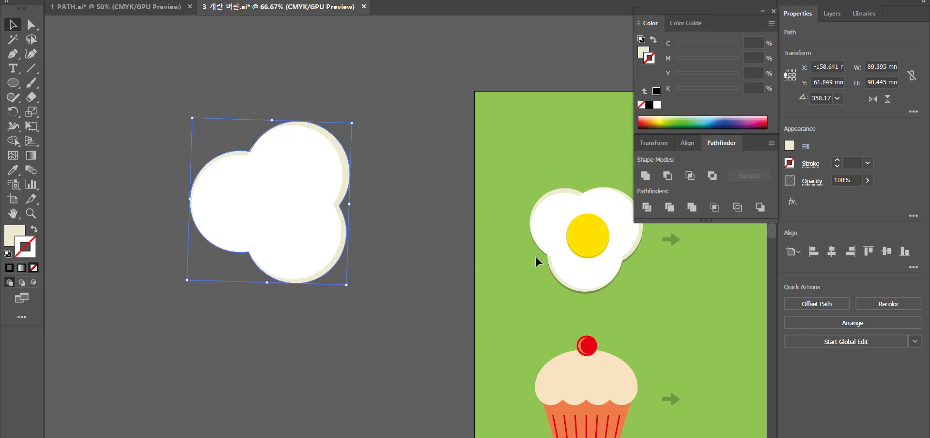
Draw a yolk circle about 38 mm wide at the egg white's center and fill it with the sample yolk's yellow
{"action": "key", "text": "l"}
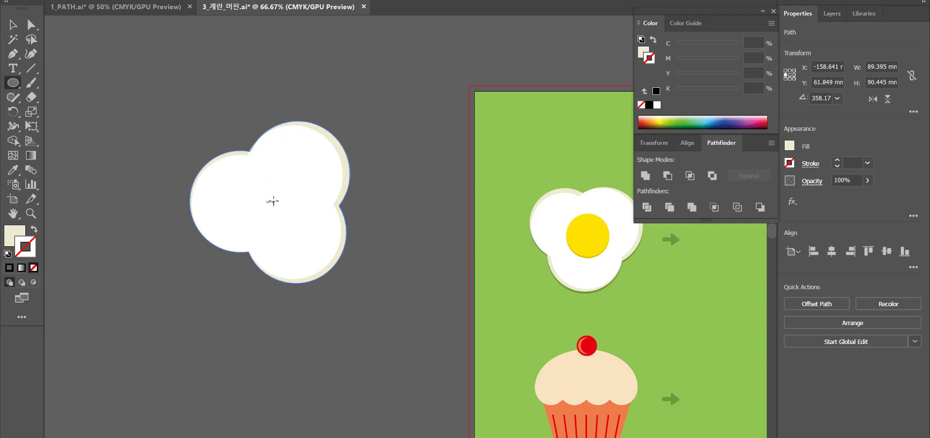
{"action": "mouse_move", "coordinate": [271, 202]}
{"action": "left_mouse_down"}
{"action": "mouse_move", "coordinate": [305, 214]}
{"action": "mouse_move", "coordinate": [304, 234]}
{"action": "left_mouse_up"}
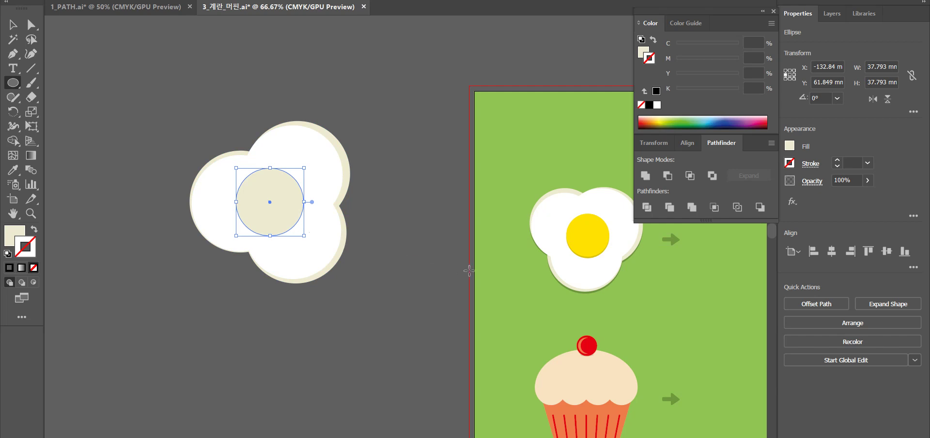
{"action": "key", "text": "i"}
{"action": "left_click", "coordinate": [586, 227]}
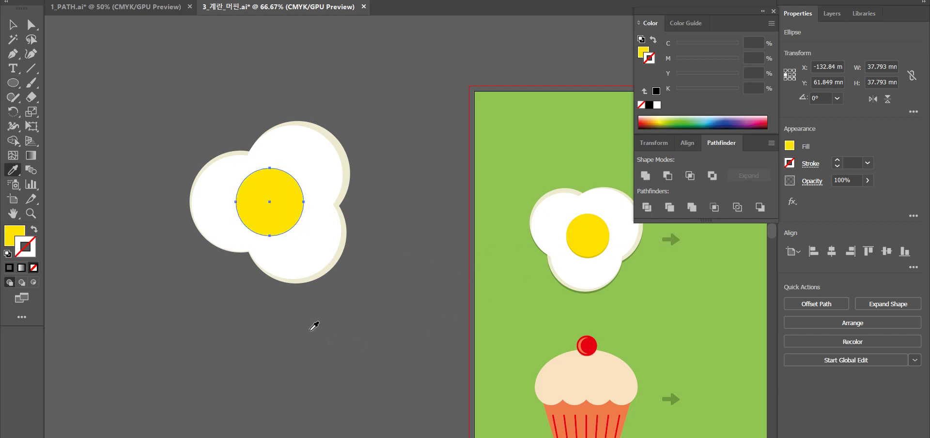
{"action": "key", "text": "v"}
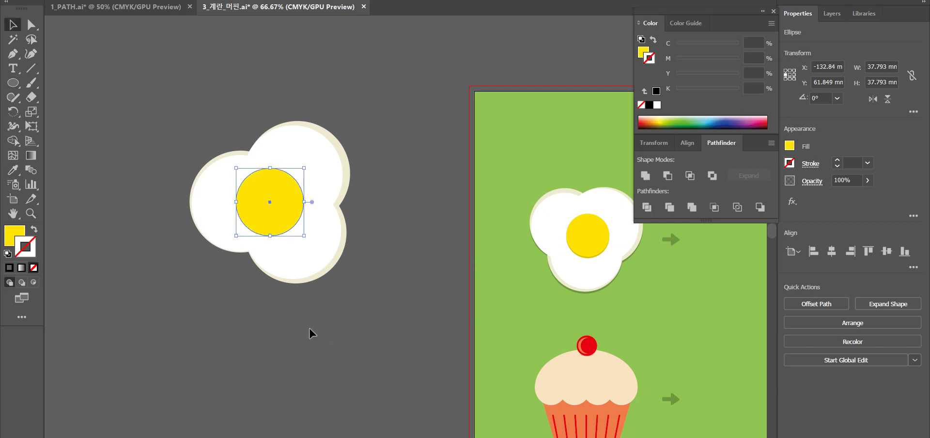
{"action": "key", "text": "ctrl+shift+b"}
{"action": "key", "text": "ctrl+shift+b"}
{"action": "key", "text": "ctrl+shift+b"}
{"action": "key", "text": "ctrl+shift+b"}
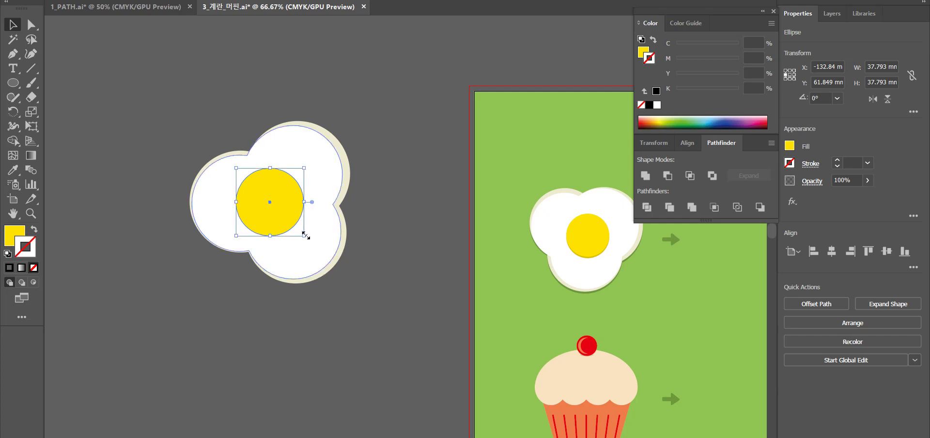
{"action": "key", "text": "ctrl+z"}
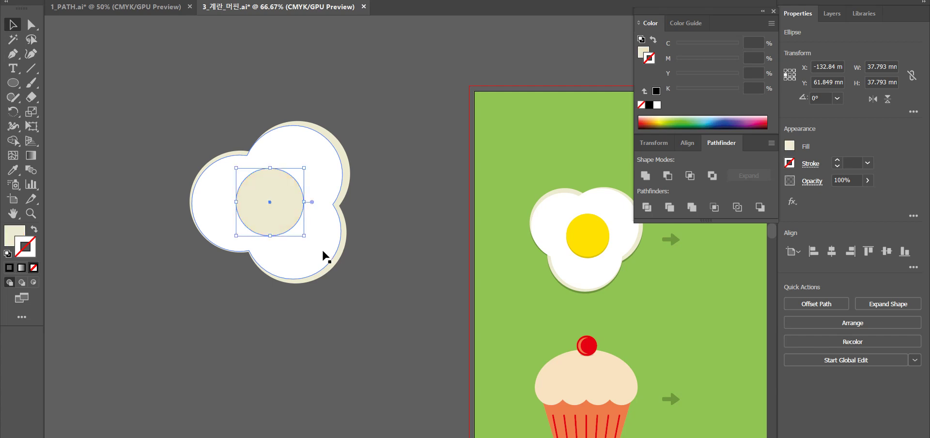
Refill the yolk with the sample's yellow and enlarge a copy behind it to about 41 mm wide
{"action": "key", "text": "i"}
{"action": "left_click", "coordinate": [584, 235]}
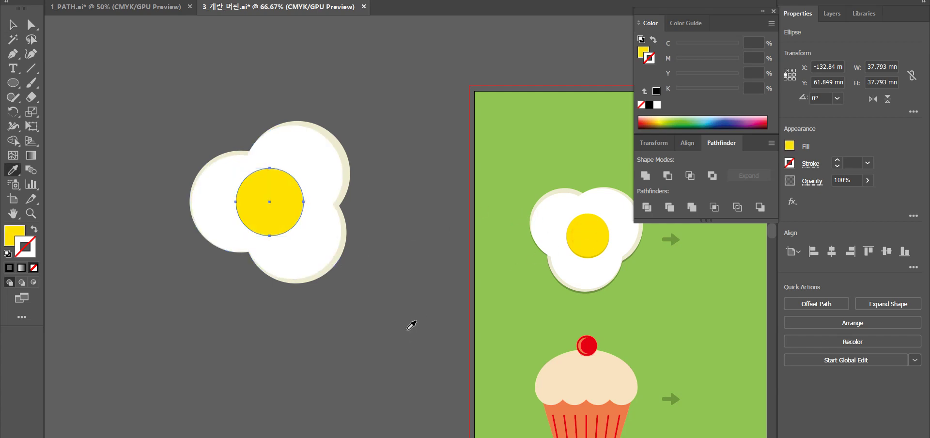
{"action": "key", "text": "v"}
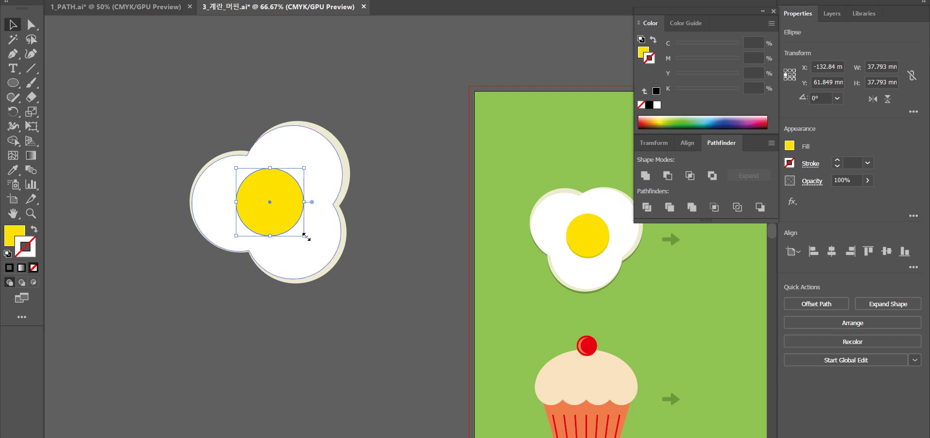
{"action": "left_click_drag", "start_coordinate": [305, 236], "coordinate": [312, 240]}
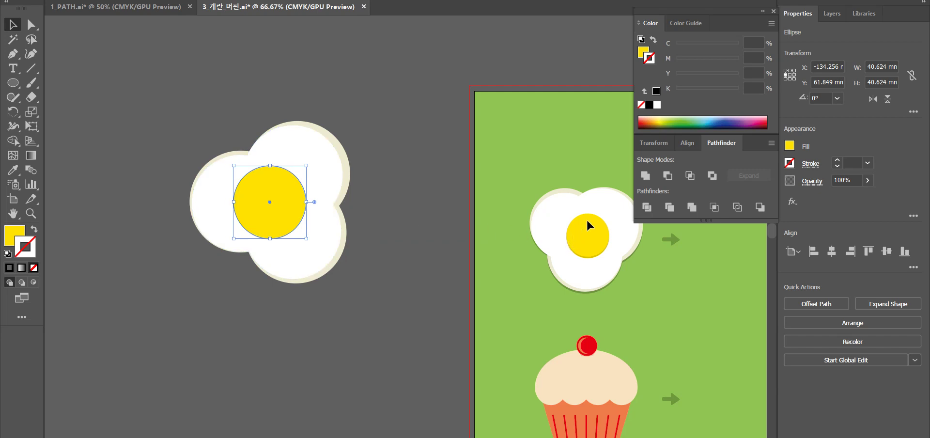
{"action": "key", "text": "i"}
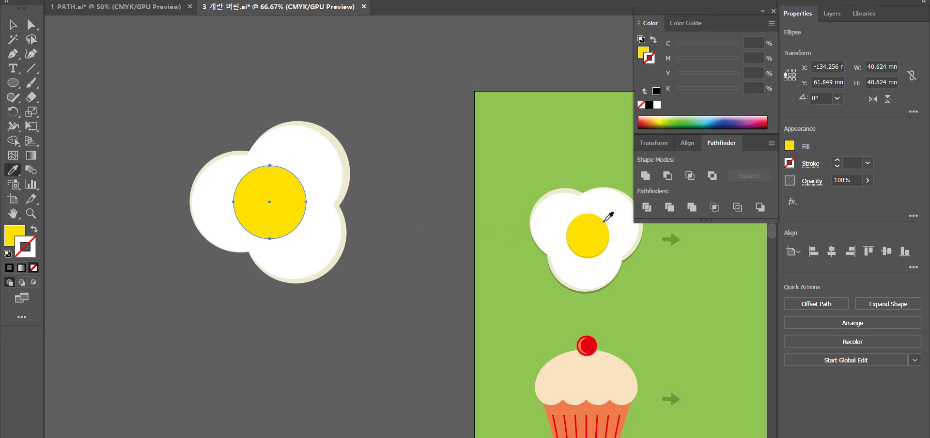
{"action": "left_click", "coordinate": [582, 255]}
{"action": "left_click", "coordinate": [583, 255]}
{"action": "left_click", "coordinate": [583, 256]}
{"action": "key", "text": "v"}
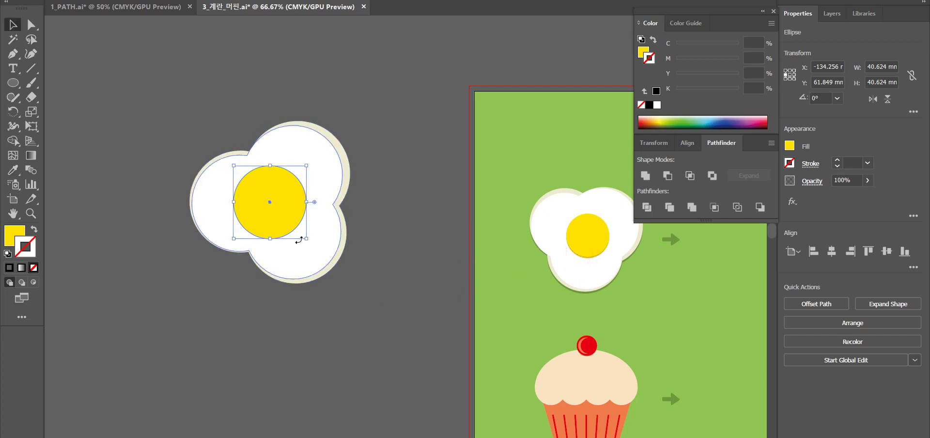
{"action": "mouse_move", "coordinate": [307, 239]}
{"action": "left_mouse_down"}
{"action": "mouse_move", "coordinate": [297, 234]}
{"action": "mouse_move", "coordinate": [312, 243]}
{"action": "left_mouse_up"}
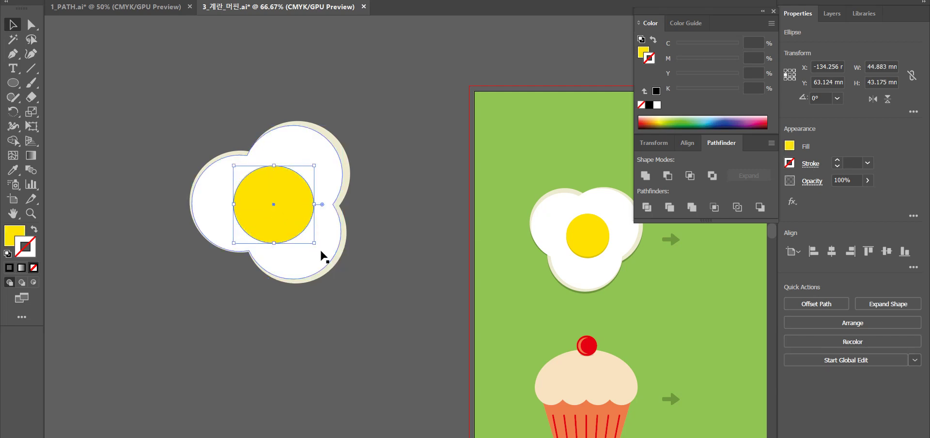
Fill the larger circle behind the yolk with the darker yellow from the sample yolk's edge
{"action": "left_click", "coordinate": [292, 176]}
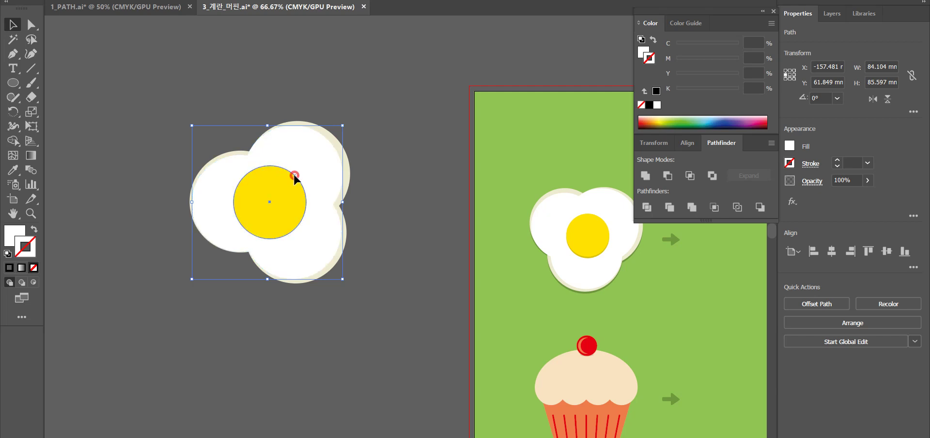
{"action": "left_click", "coordinate": [292, 175]}
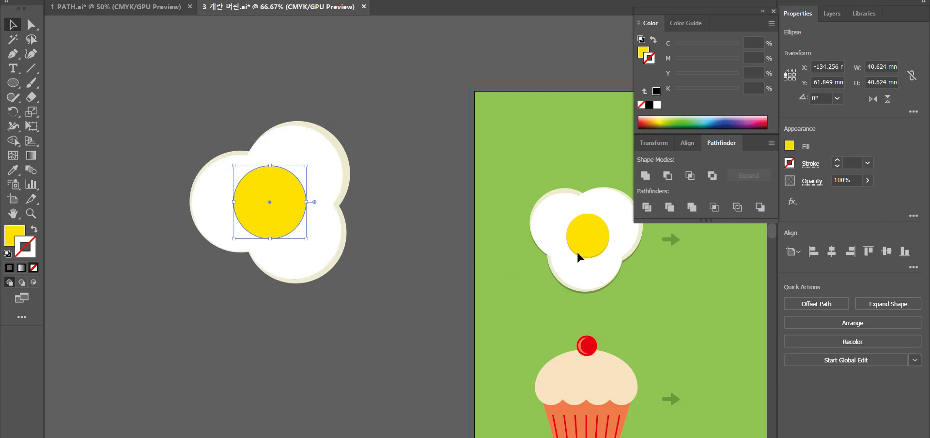
{"action": "key", "text": "i"}
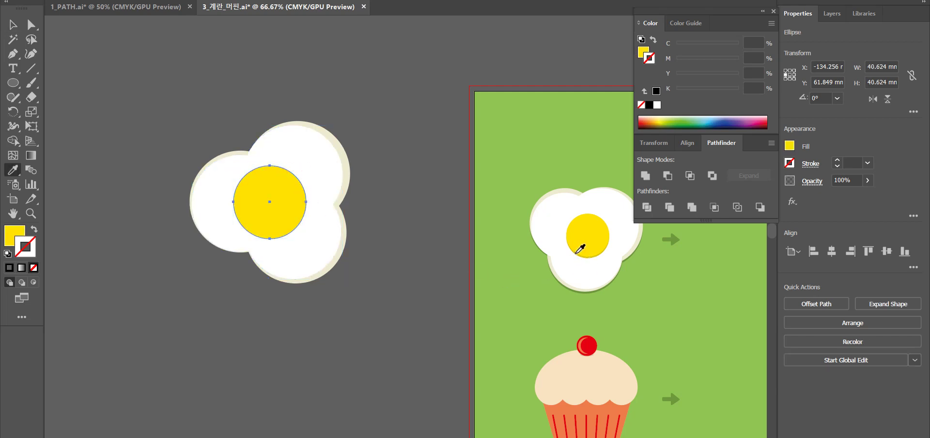
{"action": "left_click", "coordinate": [574, 254]}
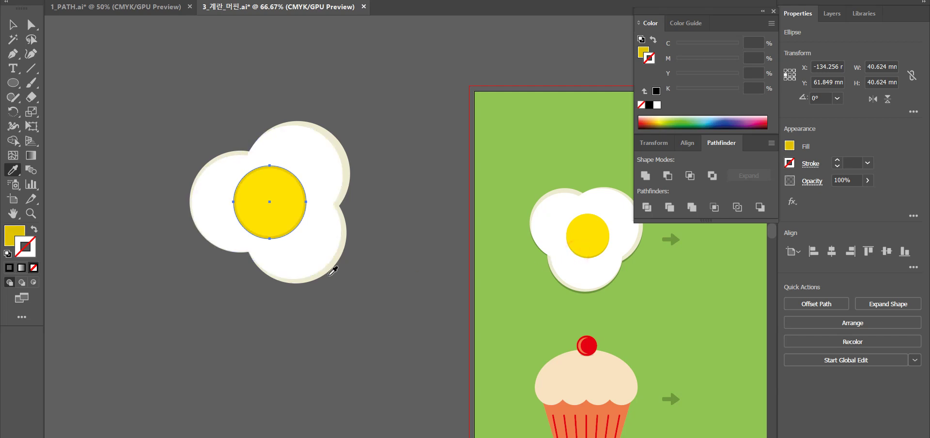
Stretch the dark yellow back circle downward to about 40 × 42 mm as the yolk's shadow
{"action": "key", "text": "v"}
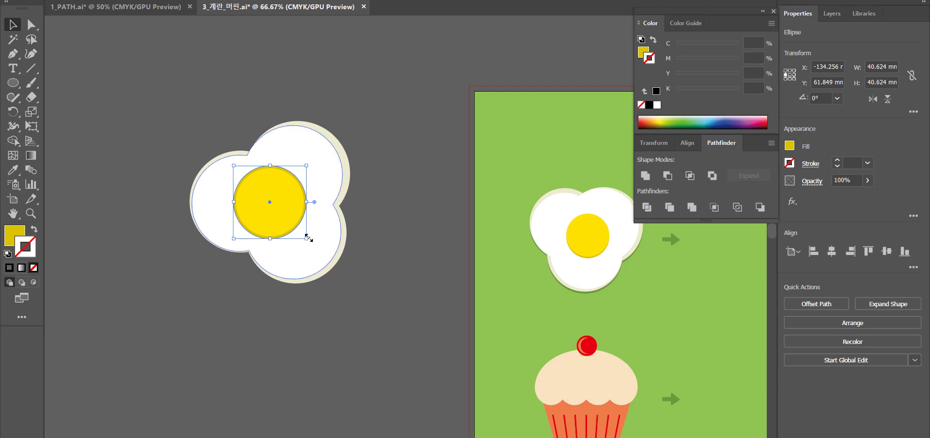
{"action": "left_click_drag", "start_coordinate": [307, 238], "coordinate": [306, 242]}
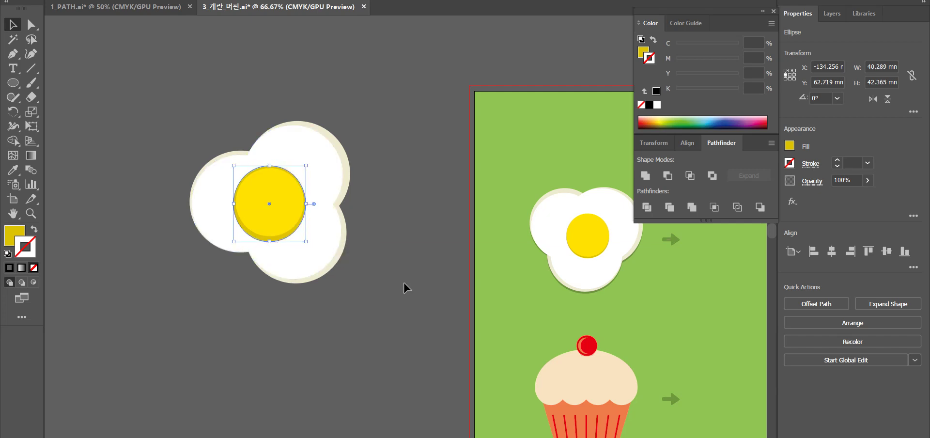
{"action": "left_click", "coordinate": [404, 283]}
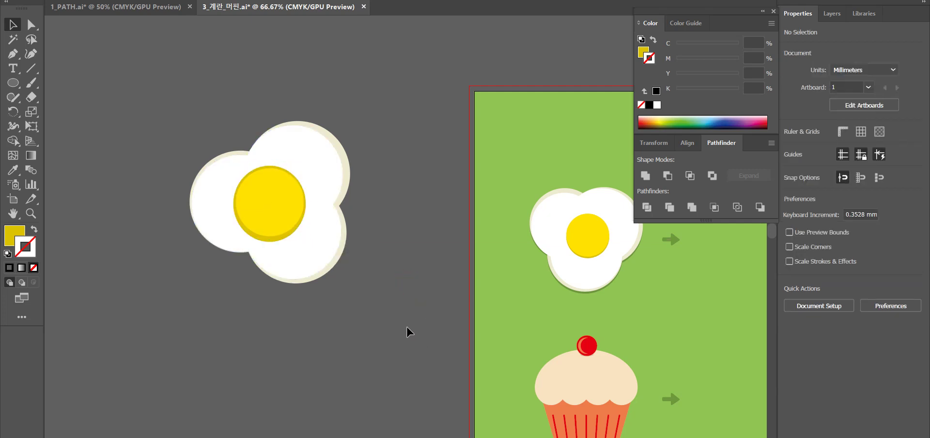
Group all parts of the drawn fried egg, scale the group down and place it beside the sample egg's arrow
{"action": "left_click_drag", "start_coordinate": [403, 328], "coordinate": [279, 266]}
{"action": "left_click_drag", "start_coordinate": [116, 105], "coordinate": [209, 196]}
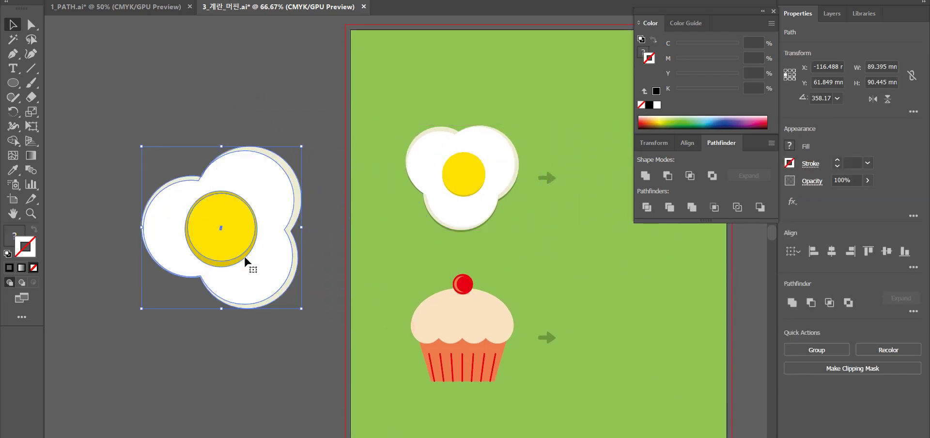
{"action": "key", "text": "ctrl+g"}
{"action": "left_click_drag", "start_coordinate": [300, 308], "coordinate": [245, 245]}
{"action": "left_click_drag", "start_coordinate": [305, 238], "coordinate": [130, 233]}
{"action": "left_click_drag", "start_coordinate": [124, 178], "coordinate": [563, 149]}
{"action": "left_click_drag", "start_coordinate": [691, 349], "coordinate": [638, 267]}
{"action": "left_click_drag", "start_coordinate": [542, 153], "coordinate": [499, 175]}
{"action": "left_click", "coordinate": [619, 230]}
Draw an ellipse about 80 × 45 mm outside the artboard and fill it with the sample cupcake cream's beige
{"action": "left_click_drag", "start_coordinate": [637, 375], "coordinate": [576, 308]}
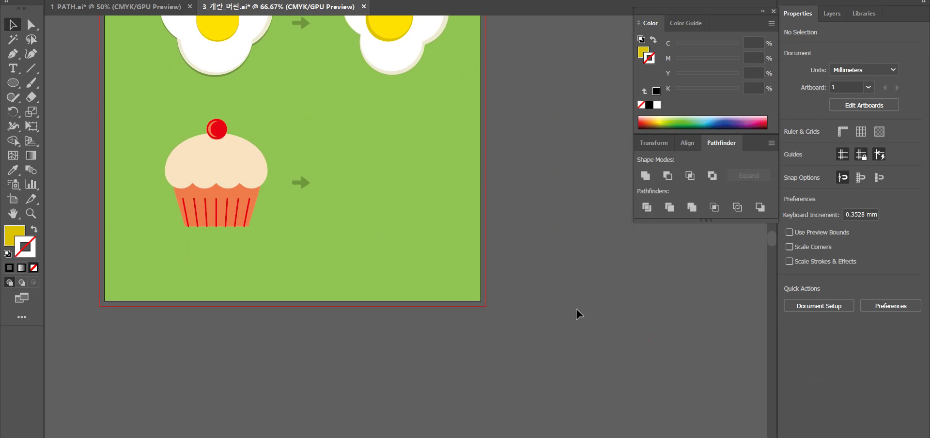
{"action": "key", "text": "l"}
{"action": "left_click_drag", "start_coordinate": [533, 235], "coordinate": [676, 315]}
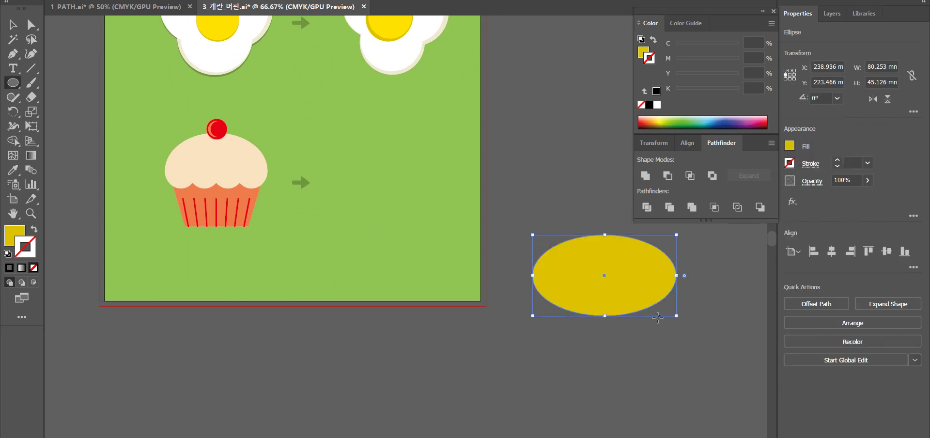
{"action": "key", "text": "i"}
{"action": "left_click", "coordinate": [244, 163]}
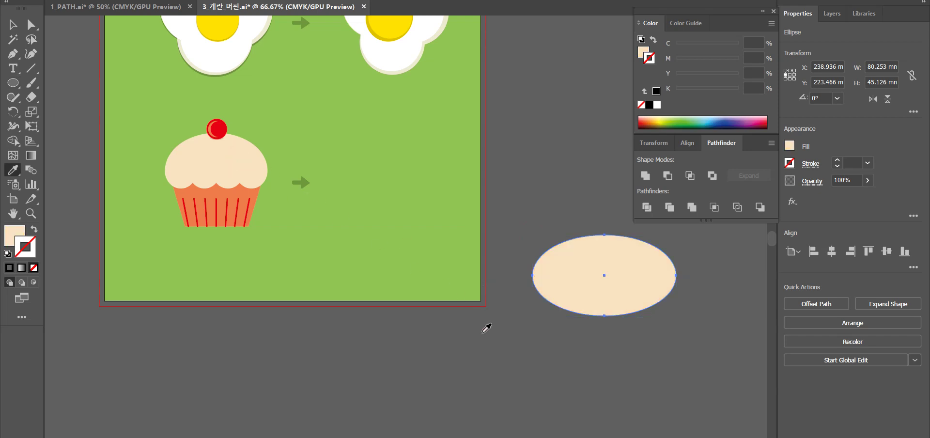
Delete the beige ellipse's bottom anchor point to leave only its upper half as a dome
{"action": "key", "text": "a"}
{"action": "left_click_drag", "start_coordinate": [698, 327], "coordinate": [697, 328]}
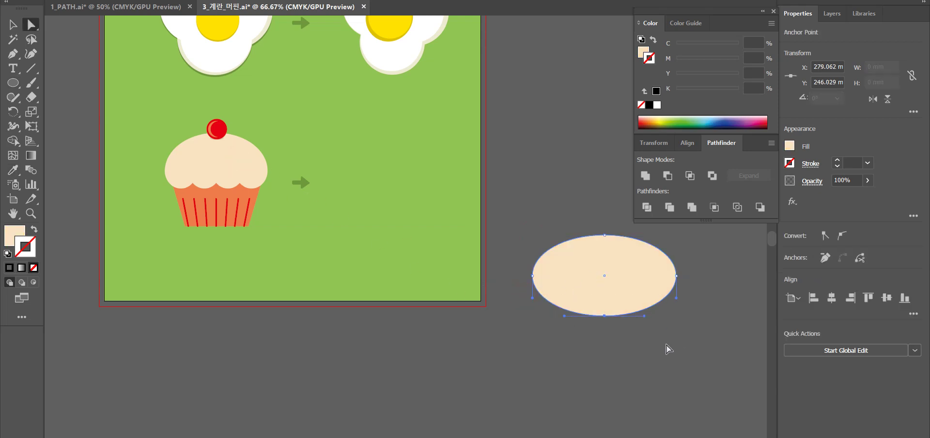
{"action": "key", "text": "Delete"}
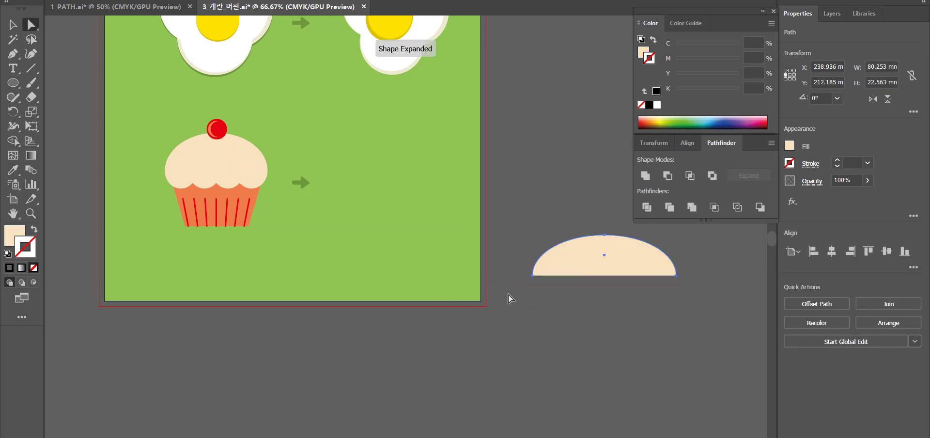
{"action": "left_click", "coordinate": [629, 309]}
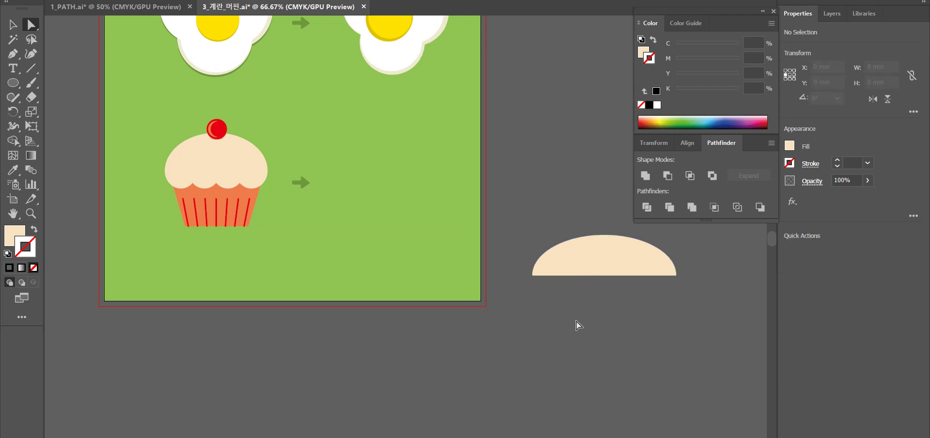
Draw a beige circle about 23 mm wide centered below the dome's left end
{"action": "key", "text": "l"}
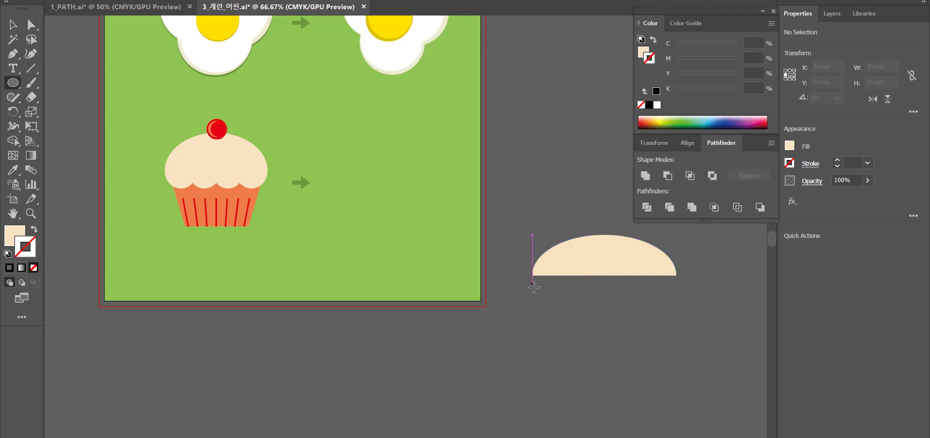
{"action": "left_click_drag", "start_coordinate": [532, 303], "coordinate": [553, 323]}
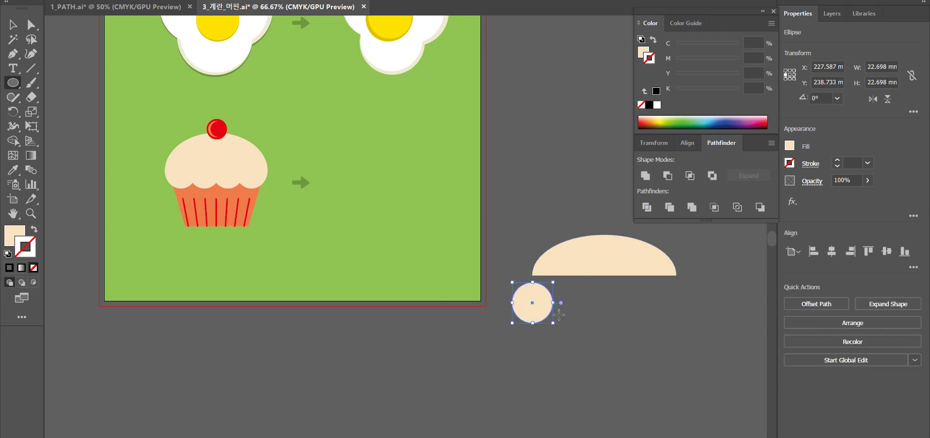
{"action": "key", "text": "alt+v"}
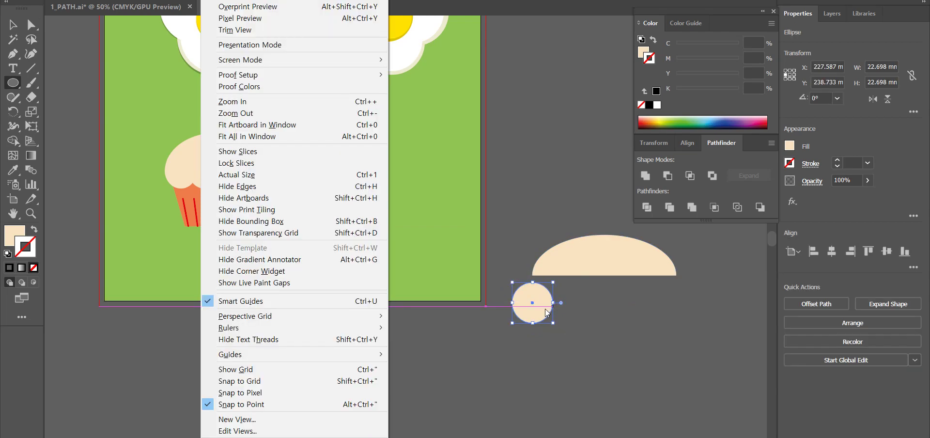
{"action": "key", "text": "Escape"}
{"action": "left_click", "coordinate": [548, 310]}
{"action": "left_click", "coordinate": [493, 236]}
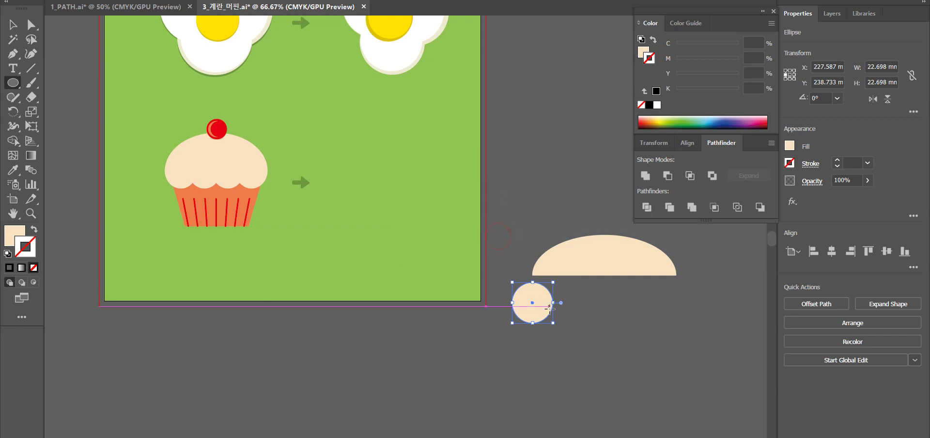
Duplicate the beige circle sideways and repeat the copy to form a row of four touching circles
{"action": "key", "text": "v"}
{"action": "left_click_drag", "start_coordinate": [541, 302], "coordinate": [622, 312]}
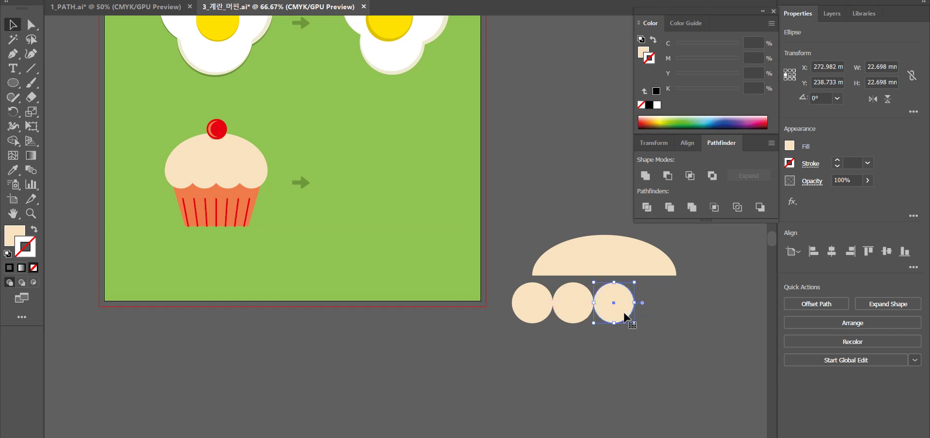
{"action": "key", "text": "ctrl+z"}
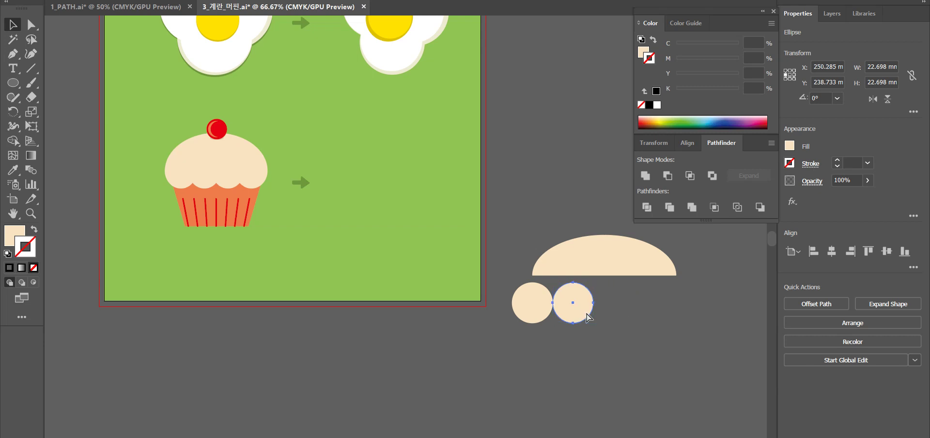
{"action": "key", "text": "ctrl+d"}
{"action": "key", "text": "ctrl+d"}
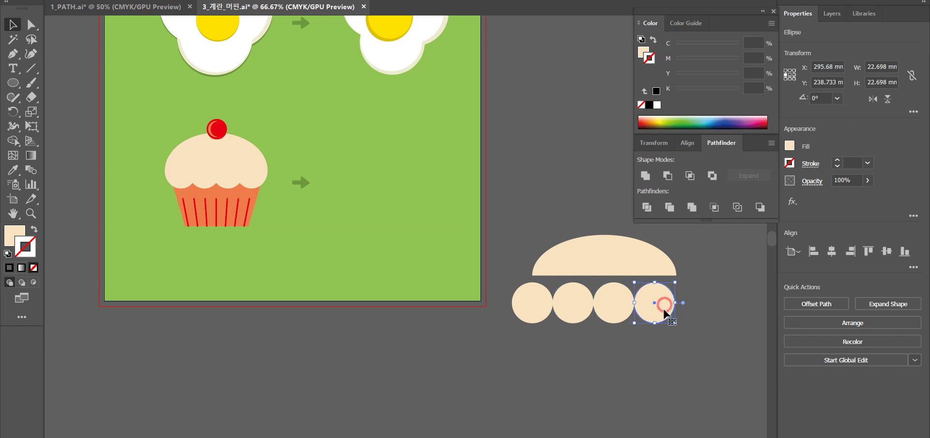
Group the four circles, then fit the row along the dome's flat edge at the dome's width
{"action": "left_click_drag", "start_coordinate": [684, 323], "coordinate": [513, 308]}
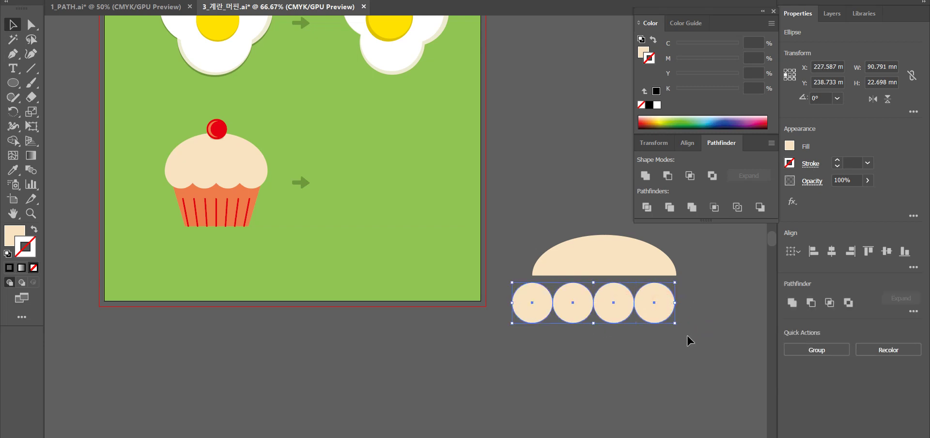
{"action": "key", "text": "ctrl+g"}
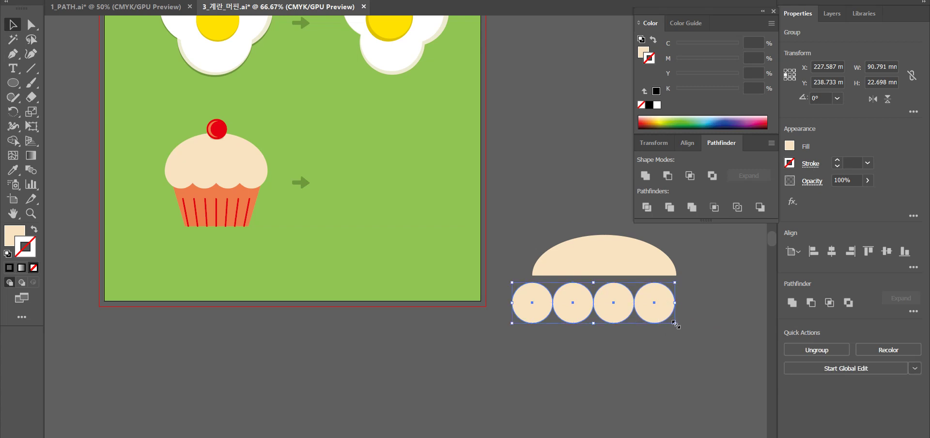
{"action": "left_click_drag", "start_coordinate": [537, 302], "coordinate": [558, 277]}
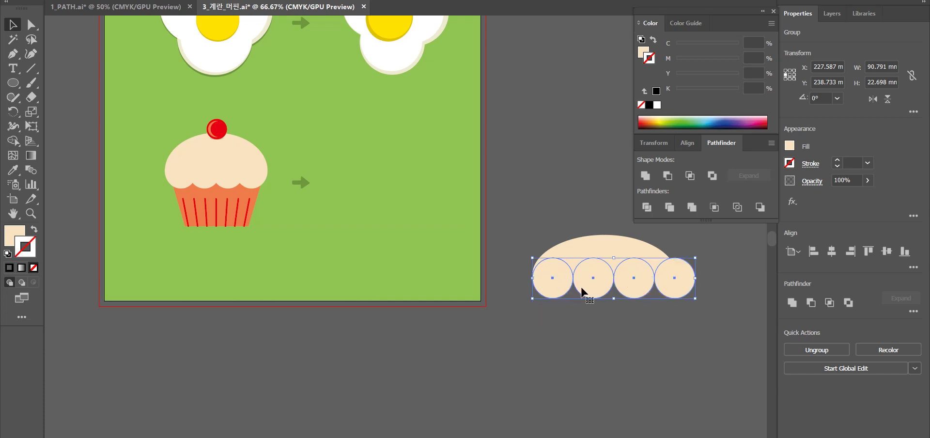
{"action": "left_click_drag", "start_coordinate": [695, 300], "coordinate": [675, 293]}
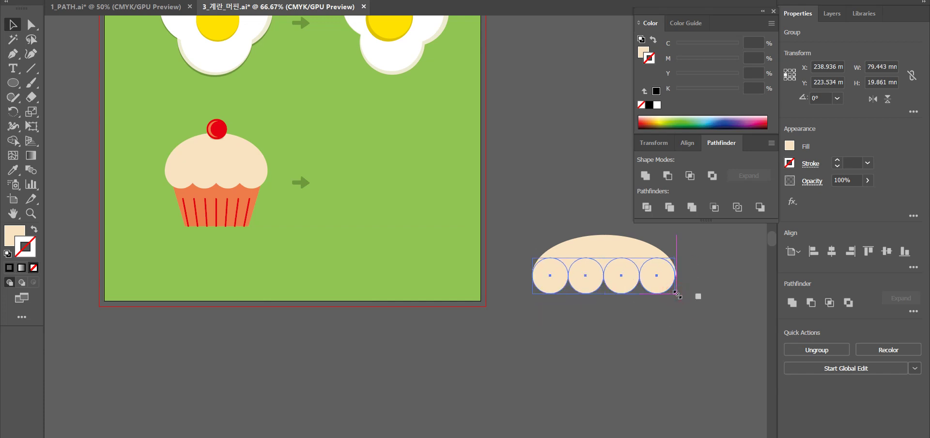
{"action": "left_click_drag", "start_coordinate": [676, 293], "coordinate": [681, 301]}
{"action": "left_click", "coordinate": [716, 313]}
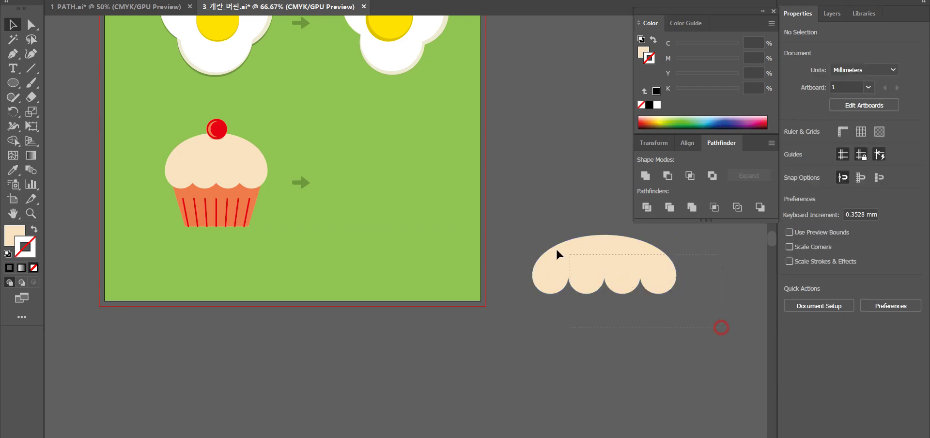
Unite the dome and the row of circles into one scalloped cream shape
{"action": "left_click_drag", "start_coordinate": [556, 247], "coordinate": [557, 247]}
{"action": "left_click", "coordinate": [645, 175]}
{"action": "left_click", "coordinate": [625, 361]}
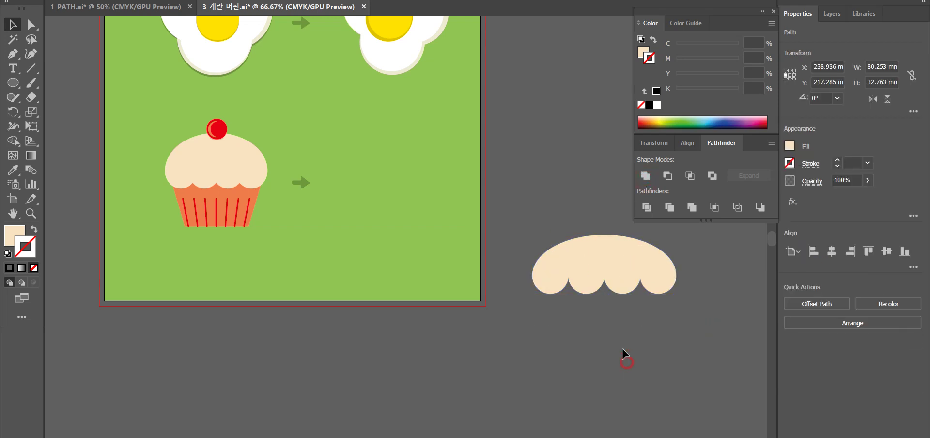
Draw a circle about 16 mm wide above the cream and fill it with the sample cherry's red
{"action": "key", "text": "l"}
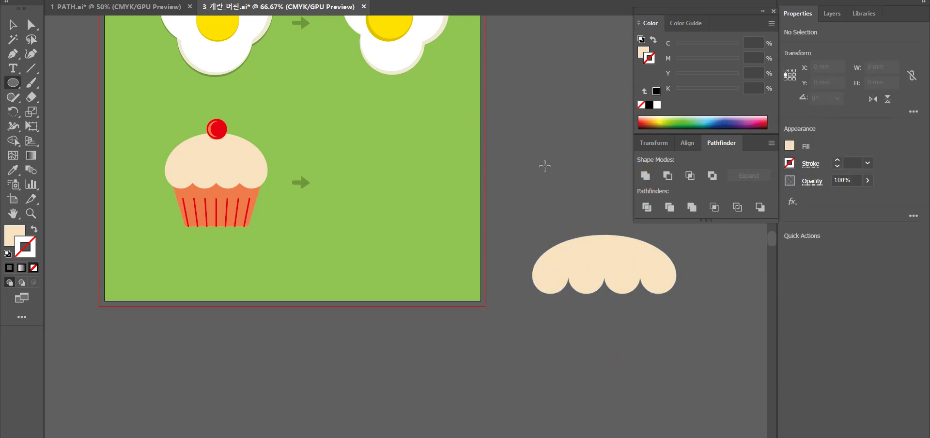
{"action": "left_click_drag", "start_coordinate": [554, 177], "coordinate": [555, 181]}
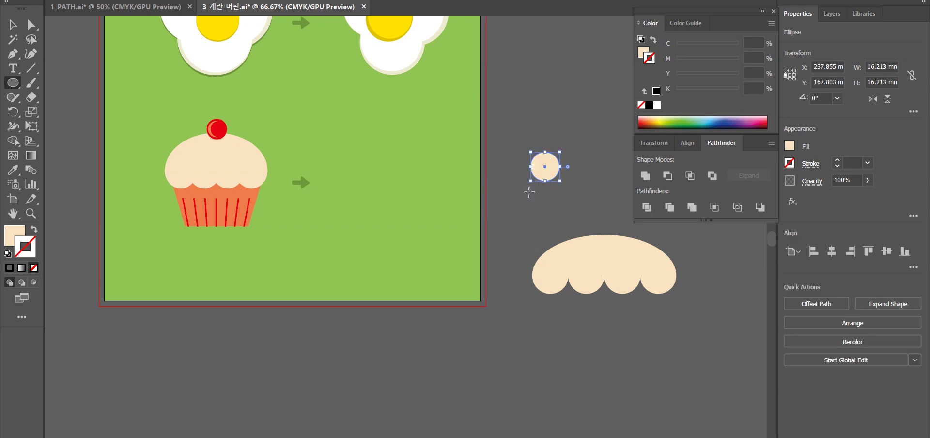
{"action": "key", "text": "i"}
{"action": "left_click", "coordinate": [219, 127]}
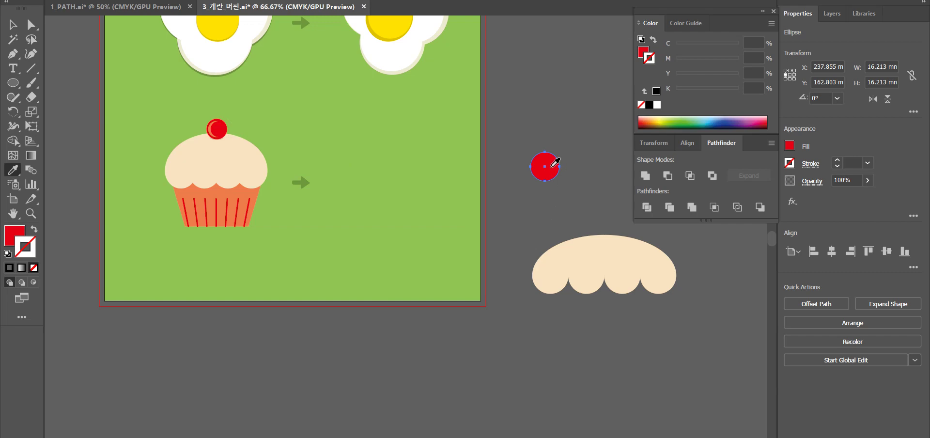
{"action": "key", "text": "alt+v"}
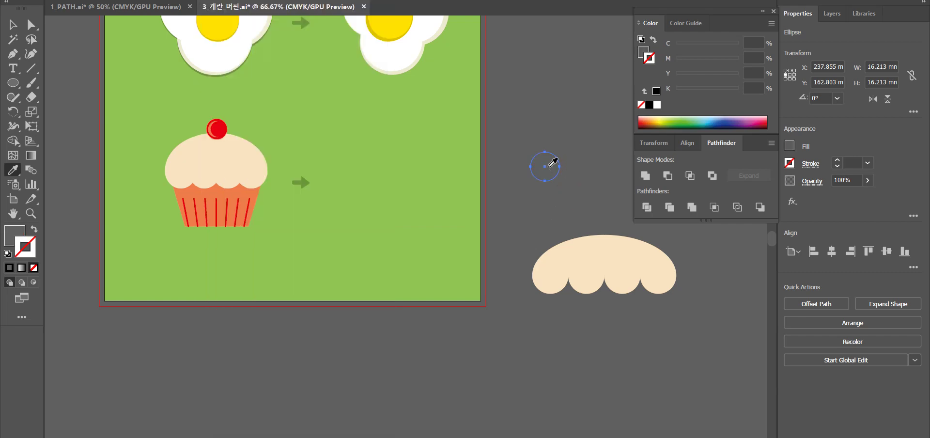
{"action": "left_click", "coordinate": [219, 129]}
{"action": "key", "text": "v"}
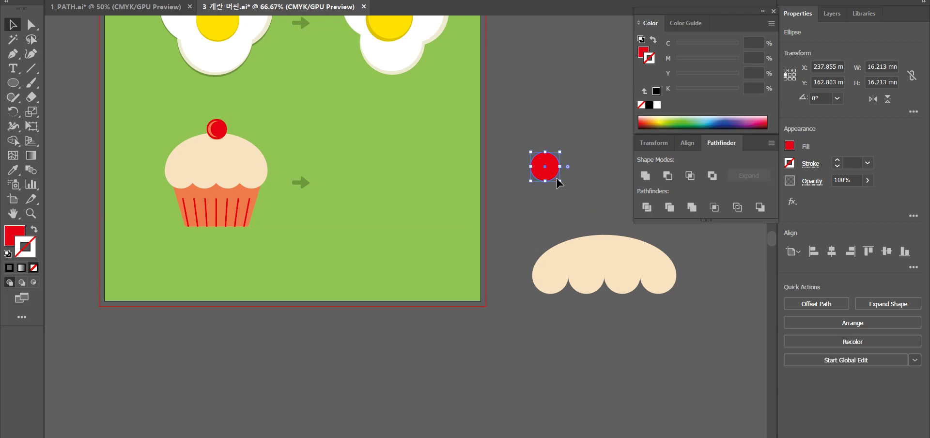
Paste a copy of the red circle below the artboard and overlap it with a duplicate offset about 3 mm sideways
{"action": "key", "text": "ctrl+c"}
{"action": "key", "text": "ctrl+v"}
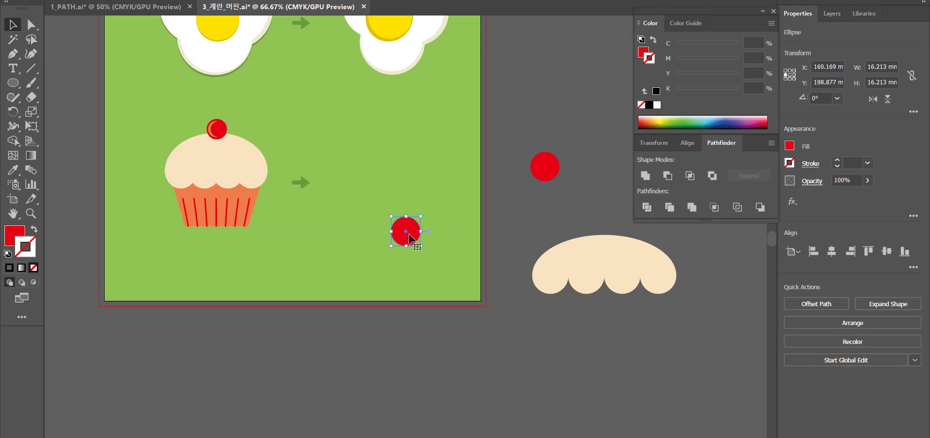
{"action": "left_click_drag", "start_coordinate": [490, 304], "coordinate": [432, 359]}
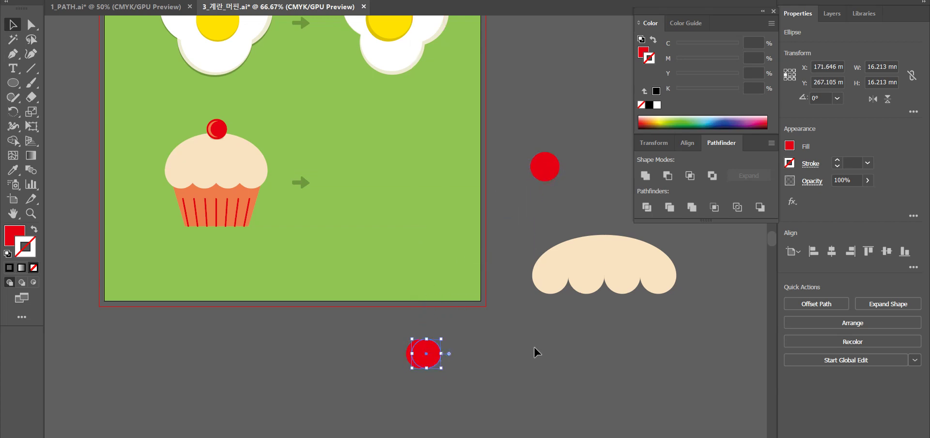
{"action": "left_click", "coordinate": [667, 207]}
{"action": "left_click_drag", "start_coordinate": [429, 361], "coordinate": [450, 380]}
{"action": "key", "text": "ctrl+z"}
Divide the two overlapping red circles into separate pieces and move the result closer to the cream shape
{"action": "left_click", "coordinate": [649, 207]}
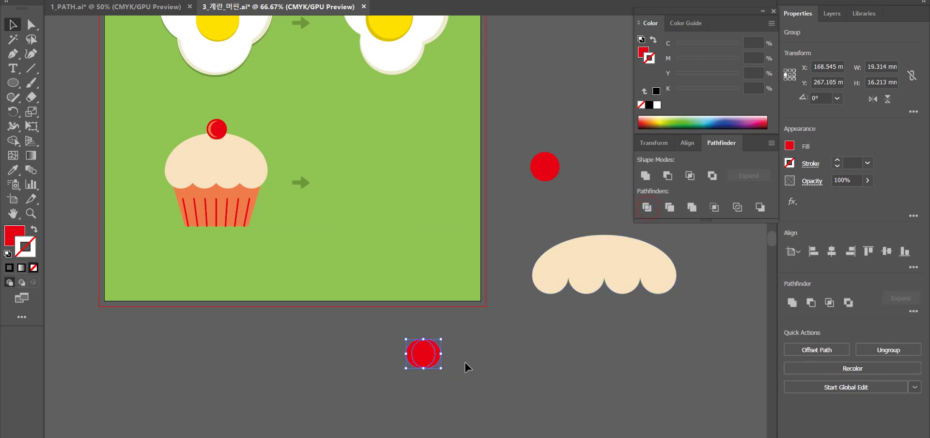
{"action": "left_click", "coordinate": [463, 361]}
{"action": "left_click_drag", "start_coordinate": [408, 353], "coordinate": [472, 329]}
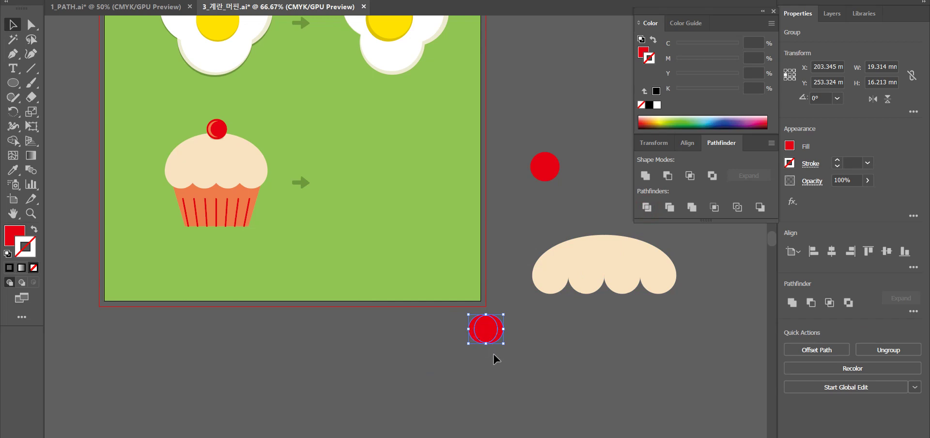
Separate the left crescent, scale it to about 6 × 11 mm and fill it with the sample cherry highlight's orange
{"action": "key", "text": "a"}
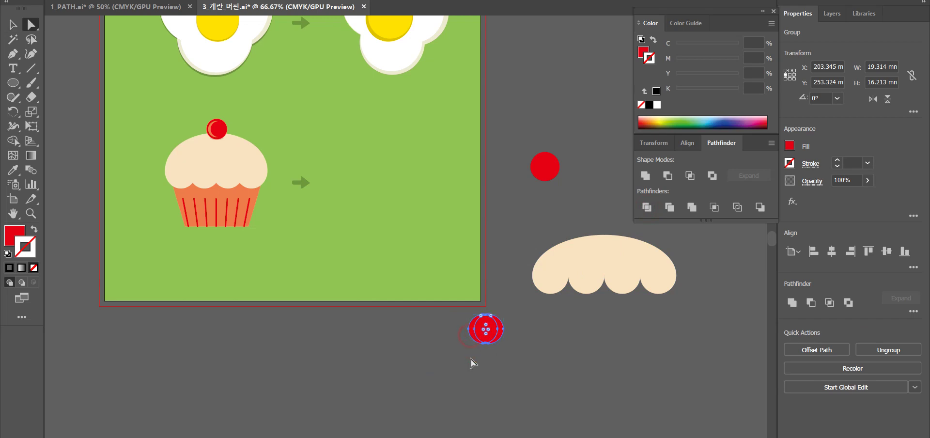
{"action": "left_click_drag", "start_coordinate": [472, 335], "coordinate": [508, 219]}
{"action": "key", "text": "v"}
{"action": "key", "text": "i"}
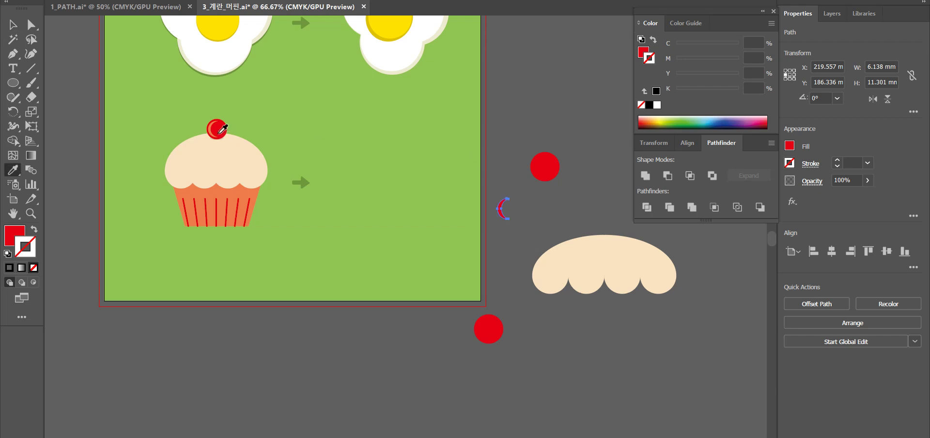
{"action": "left_click", "coordinate": [211, 129]}
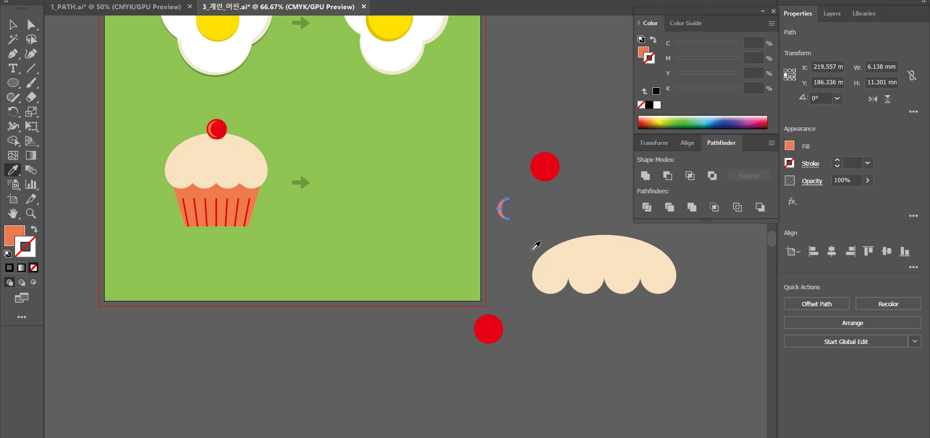
Ungroup the divided pieces and place the orange crescent inside the red cherry's left edge as a highlight
{"action": "key", "text": "v"}
{"action": "left_click", "coordinate": [506, 220]}
{"action": "left_click_drag", "start_coordinate": [502, 209], "coordinate": [533, 192]}
{"action": "left_click_drag", "start_coordinate": [529, 311], "coordinate": [500, 328]}
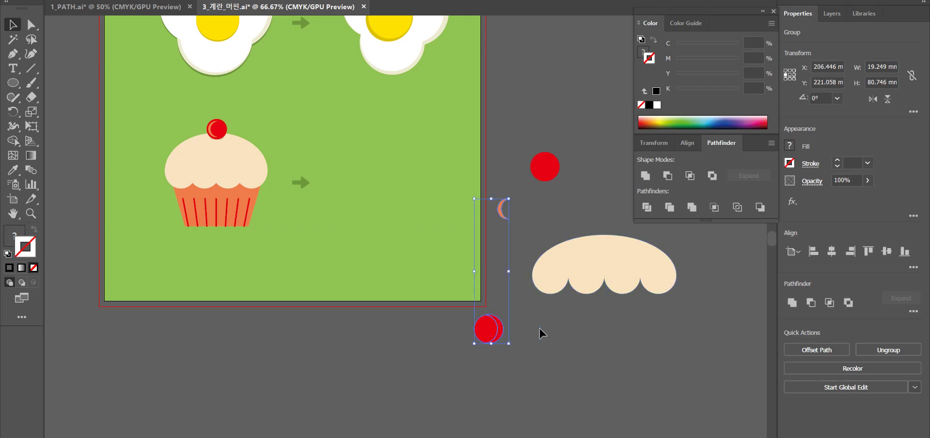
{"action": "key", "text": "ctrl+shift+g"}
{"action": "left_click", "coordinate": [543, 371]}
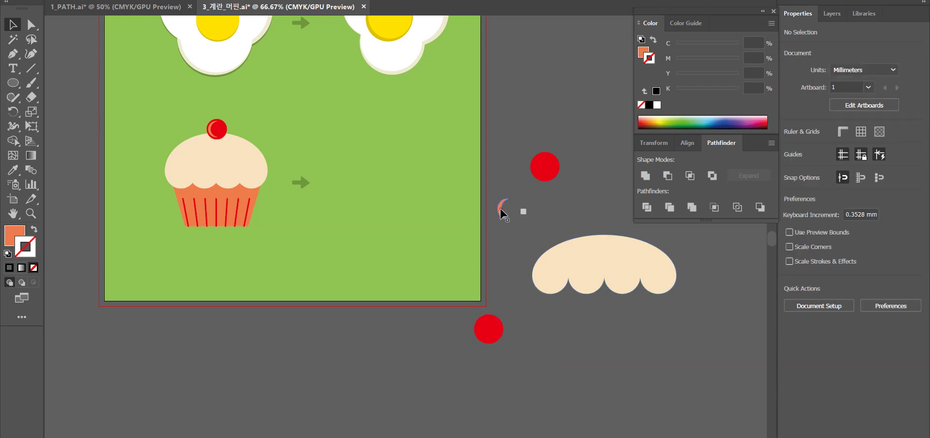
{"action": "left_click_drag", "start_coordinate": [502, 208], "coordinate": [537, 169]}
{"action": "left_click", "coordinate": [548, 214]}
Draw an orange rectangle below the artboard for the cupcake's cup
{"action": "key", "text": "m"}
{"action": "left_click_drag", "start_coordinate": [244, 347], "coordinate": [350, 418]}
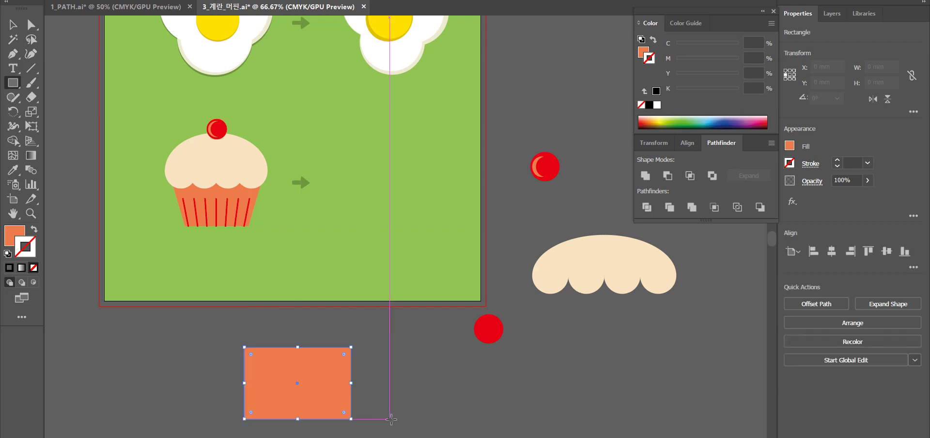
Draw a nearly vertical line about 25 mm long near the left side of the orange rectangle, ending at its bottom edge
{"action": "left_click_drag", "start_coordinate": [411, 409], "coordinate": [509, 376]}
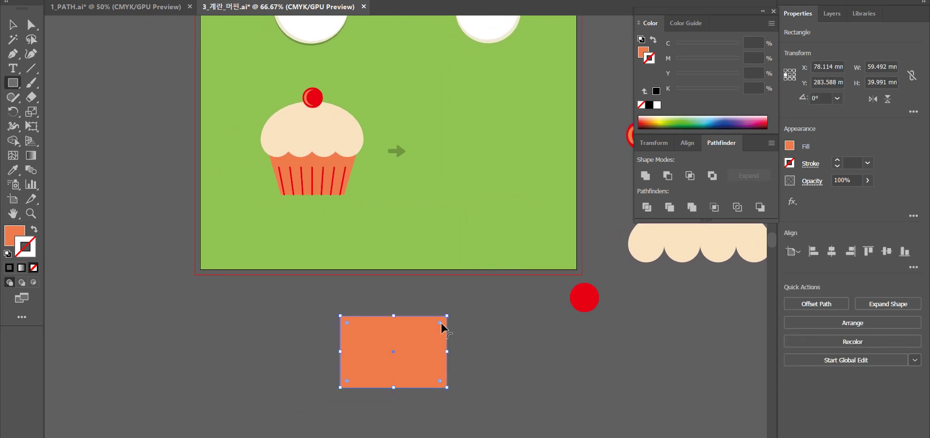
{"action": "key", "text": "backslash"}
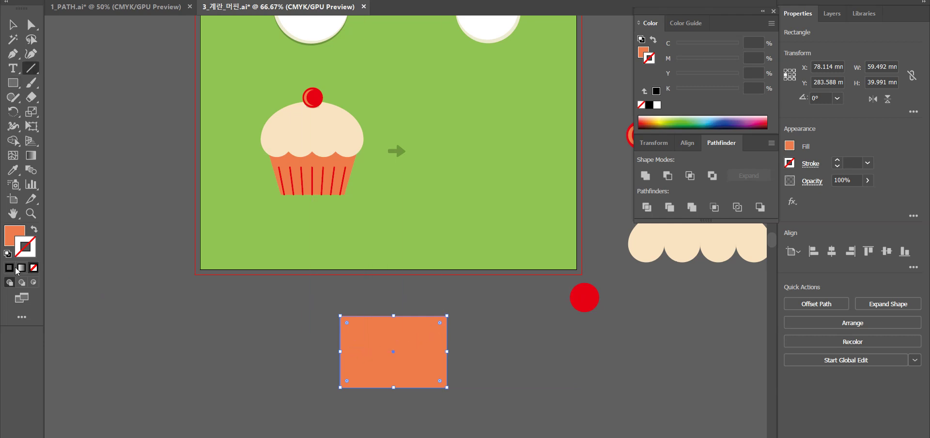
{"action": "left_click", "coordinate": [34, 228]}
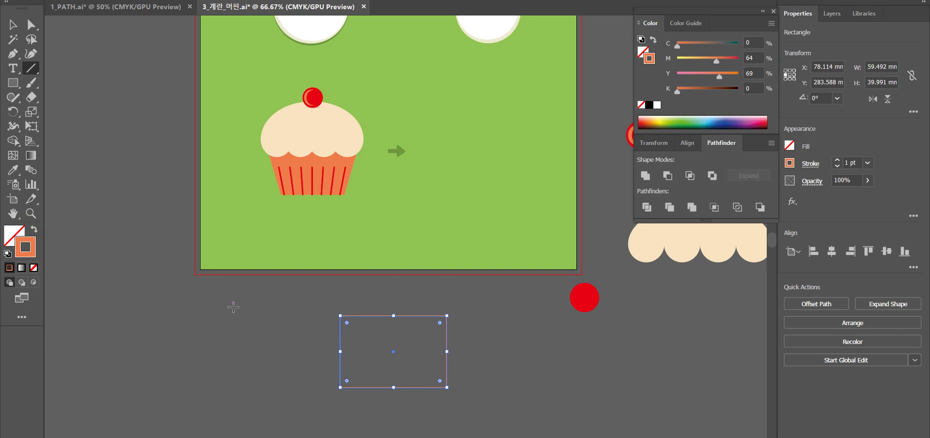
{"action": "key", "text": "shift+x"}
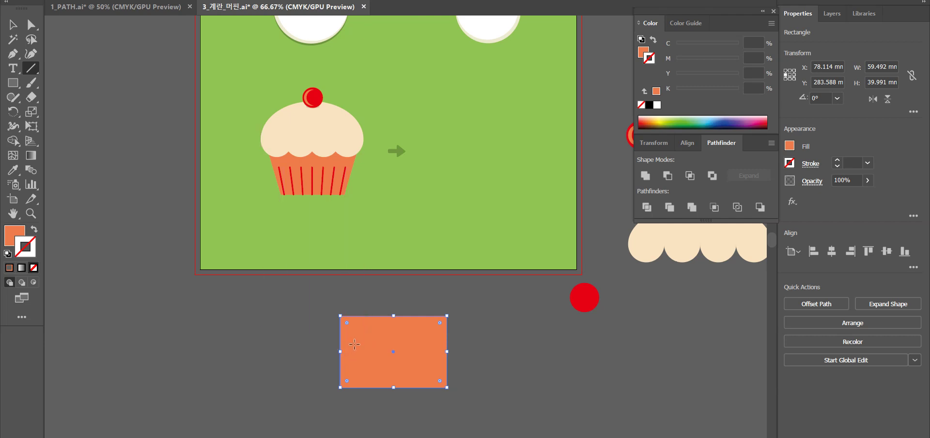
{"action": "left_click_drag", "start_coordinate": [355, 343], "coordinate": [355, 387]}
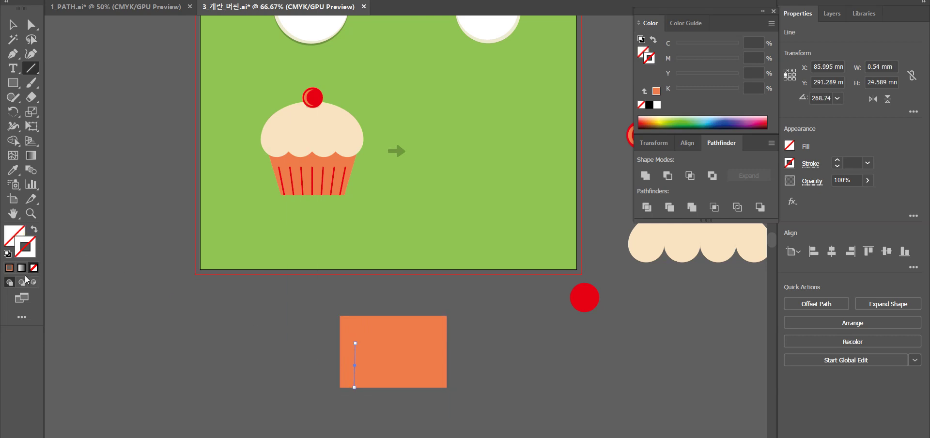
Apply a stroke to the line and sample the sample cupcake's red 2 pt stripe style onto it
{"action": "left_click", "coordinate": [9, 267]}
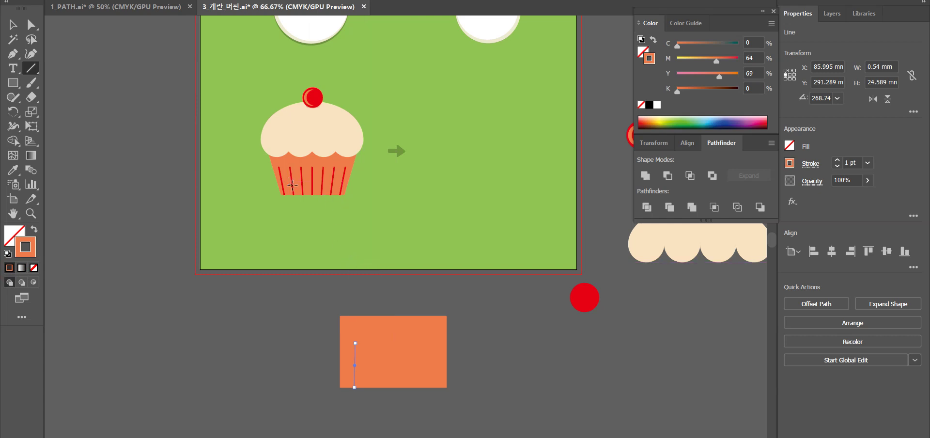
{"action": "key", "text": "i"}
{"action": "left_click", "coordinate": [293, 184]}
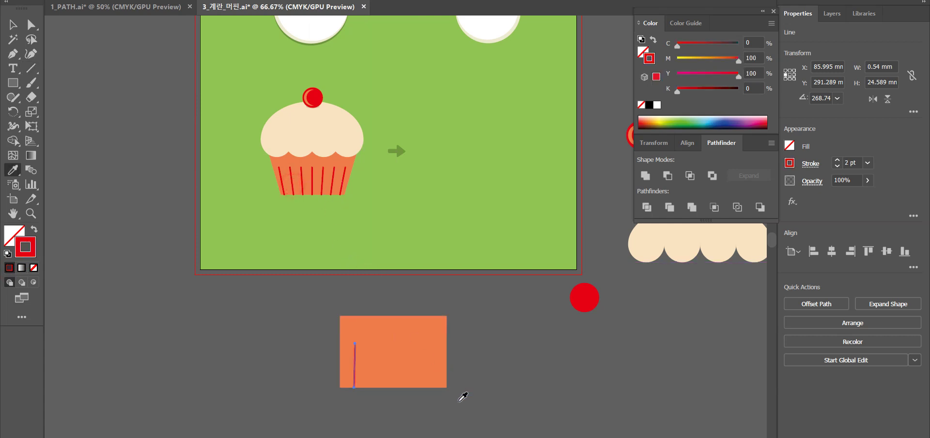
Duplicate the red line across the orange rectangle to make a row of six stripes
{"action": "key", "text": "v"}
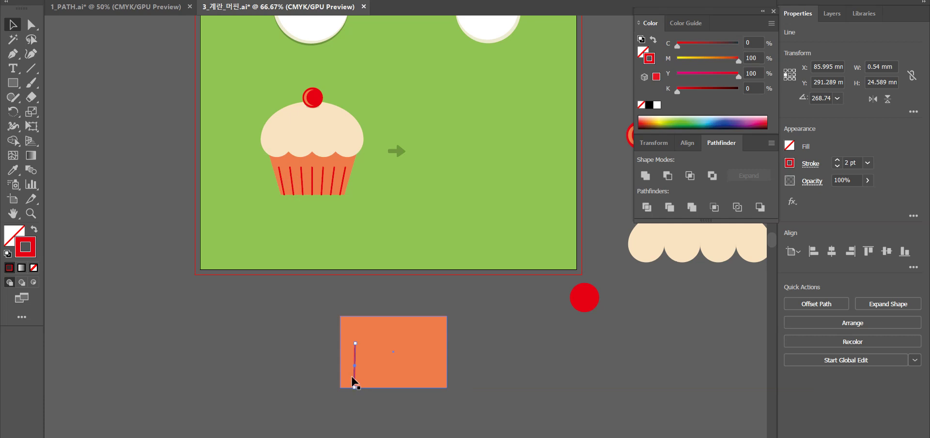
{"action": "left_click_drag", "start_coordinate": [356, 376], "coordinate": [382, 380]}
{"action": "left_click_drag", "start_coordinate": [382, 380], "coordinate": [428, 380]}
{"action": "left_click", "coordinate": [519, 386]}
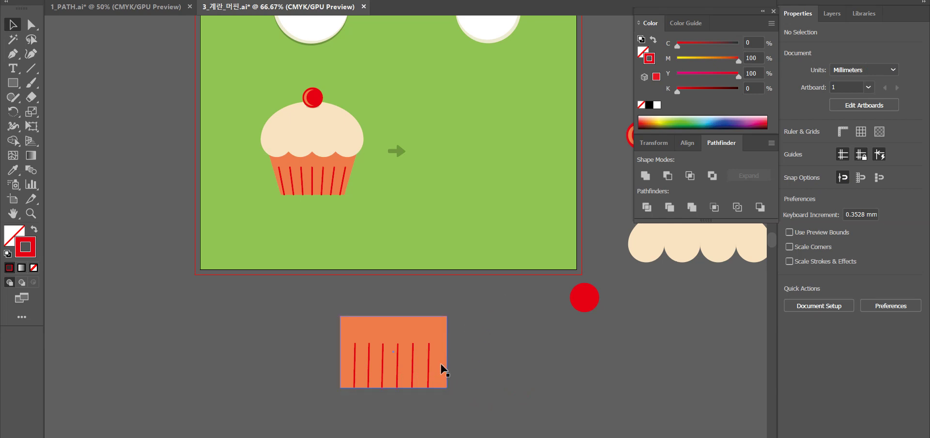
Select the rectangle with all its red stripes, try reshaping them by the lower-left corner with Free Transform, and undo it
{"action": "left_click", "coordinate": [345, 376]}
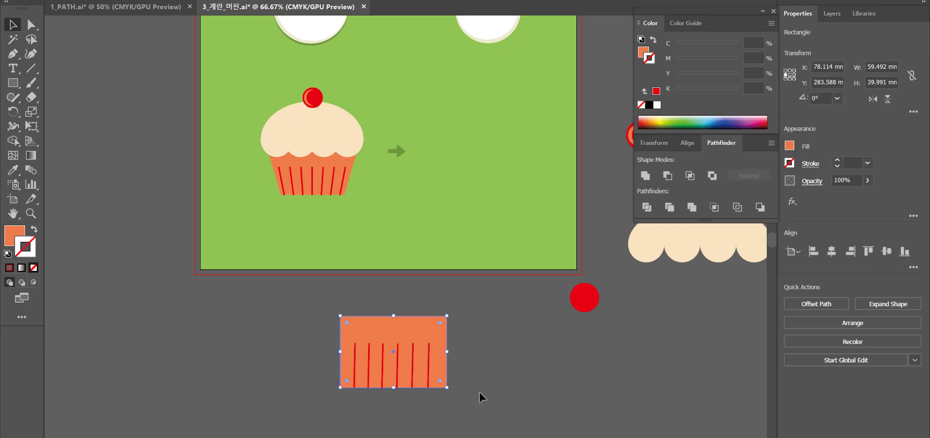
{"action": "left_click_drag", "start_coordinate": [339, 321], "coordinate": [363, 331]}
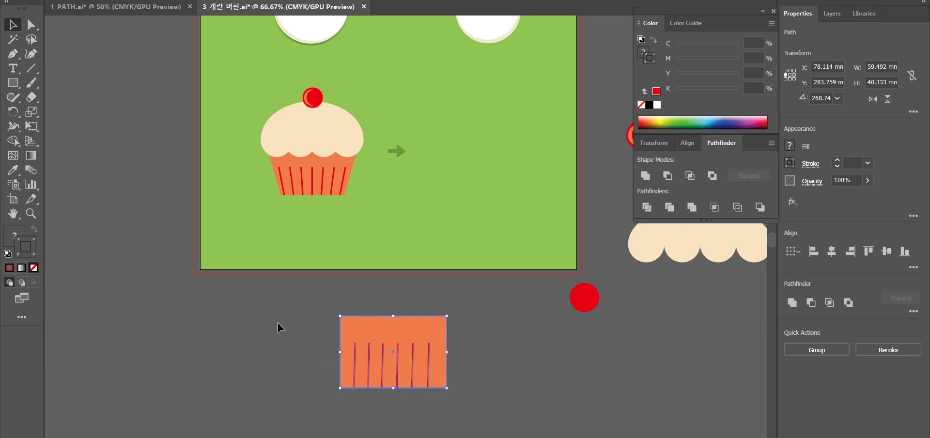
{"action": "key", "text": "e"}
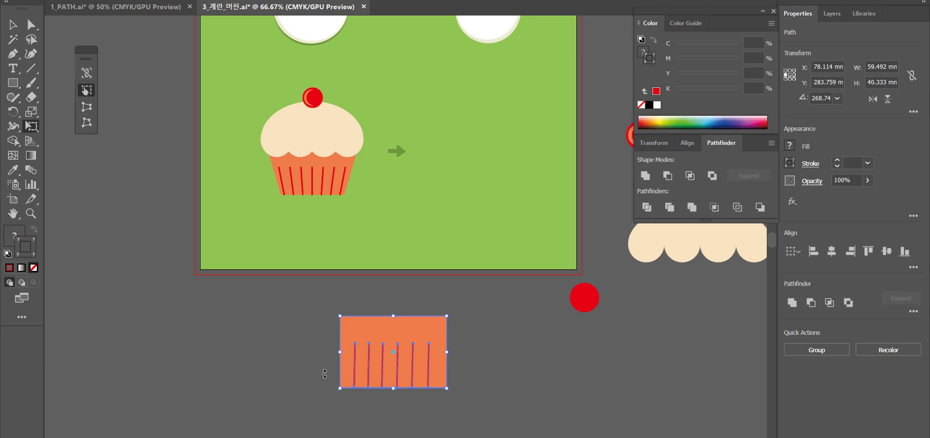
{"action": "left_click_drag", "start_coordinate": [342, 387], "coordinate": [329, 414]}
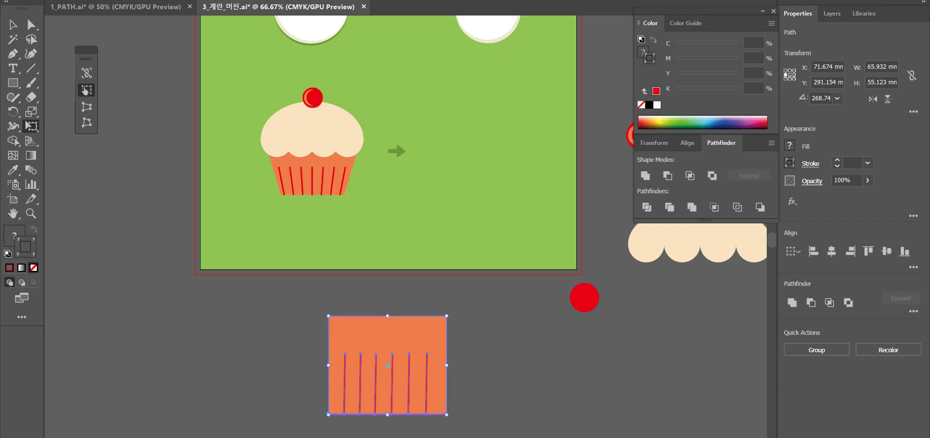
{"action": "key", "text": "ctrl+z"}
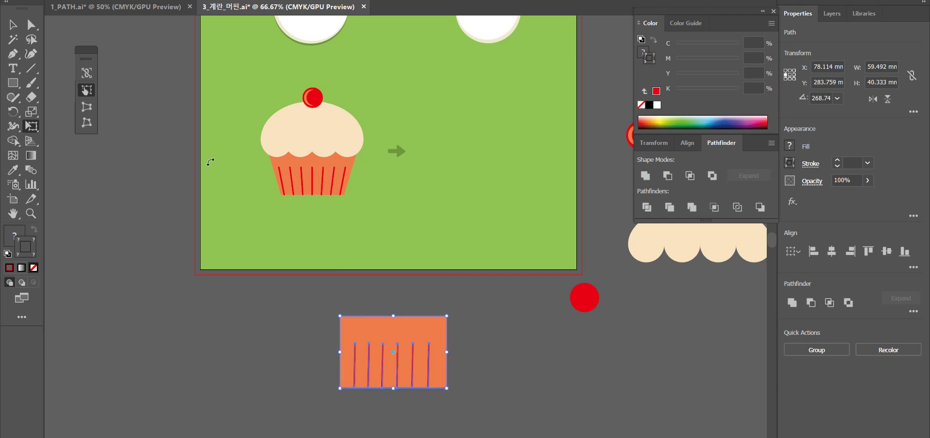
Try Perspective Distort on the rectangle and stripes, undo the resulting rotation, and switch to Free Distort
{"action": "left_click", "coordinate": [86, 106]}
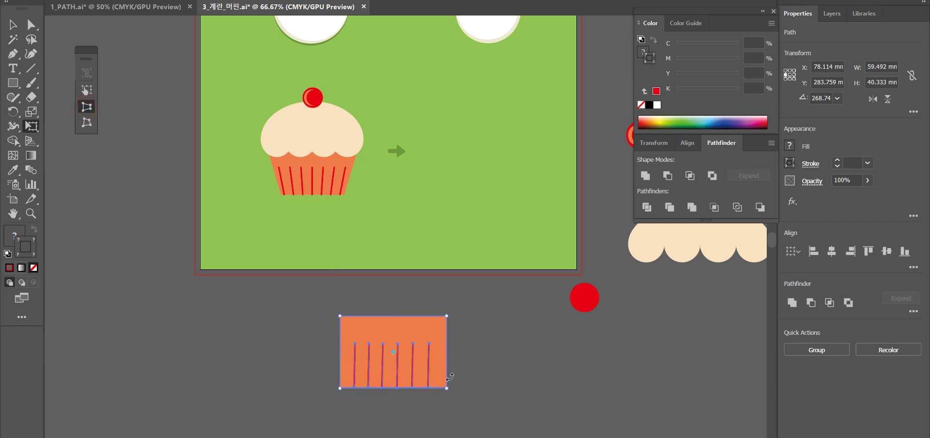
{"action": "left_click_drag", "start_coordinate": [449, 377], "coordinate": [449, 407]}
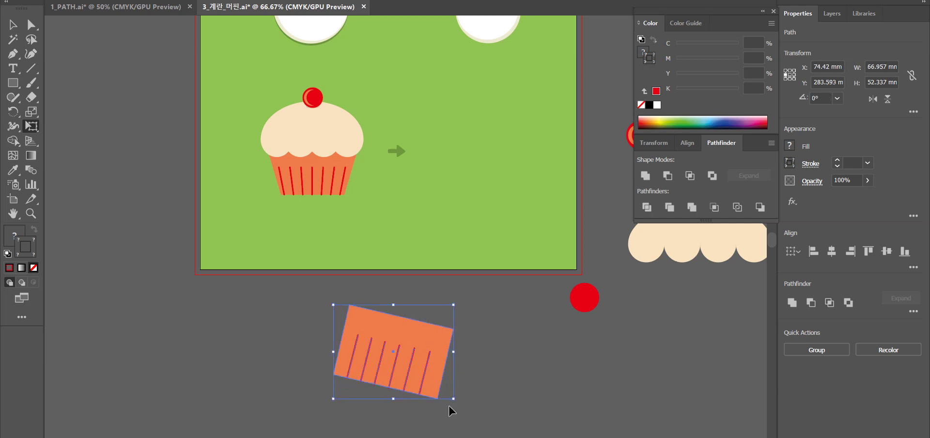
{"action": "key", "text": "ctrl+z"}
{"action": "left_click", "coordinate": [86, 122]}
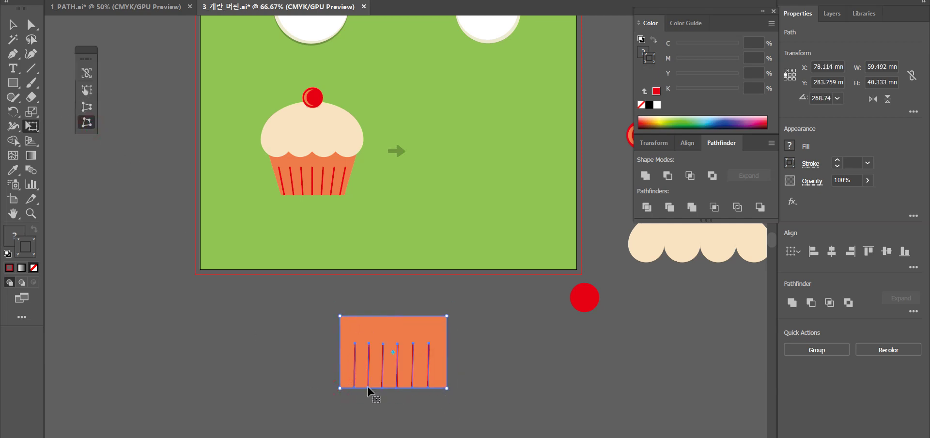
{"action": "key", "text": "a"}
Try to taper the rectangle by transforming only its two bottom anchor points with Free Transform, and undo the change
{"action": "left_click", "coordinate": [340, 386]}
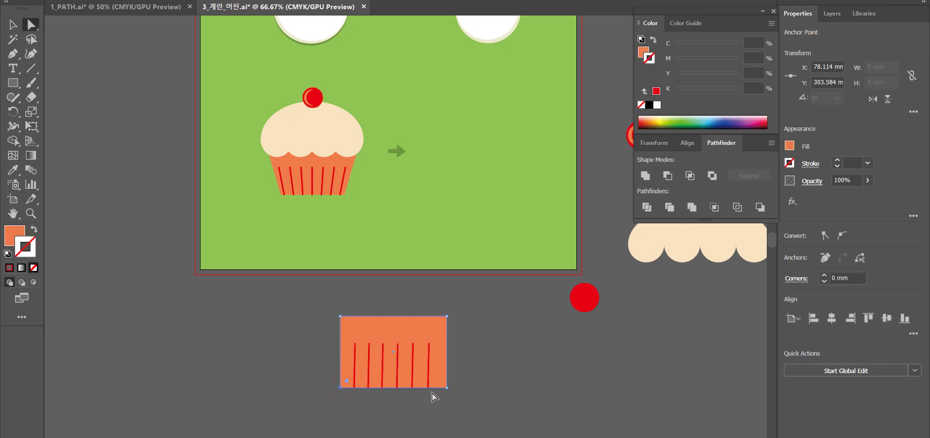
{"action": "left_click", "coordinate": [446, 387], "text": "shift"}
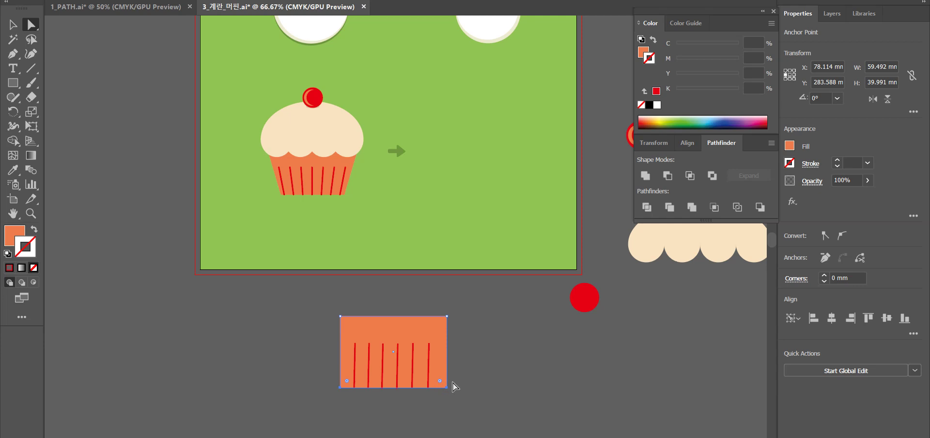
{"action": "key", "text": "e"}
{"action": "mouse_move", "coordinate": [449, 384]}
{"action": "left_mouse_down"}
{"action": "mouse_move", "coordinate": [458, 380]}
{"action": "mouse_move", "coordinate": [439, 376]}
{"action": "left_mouse_up"}
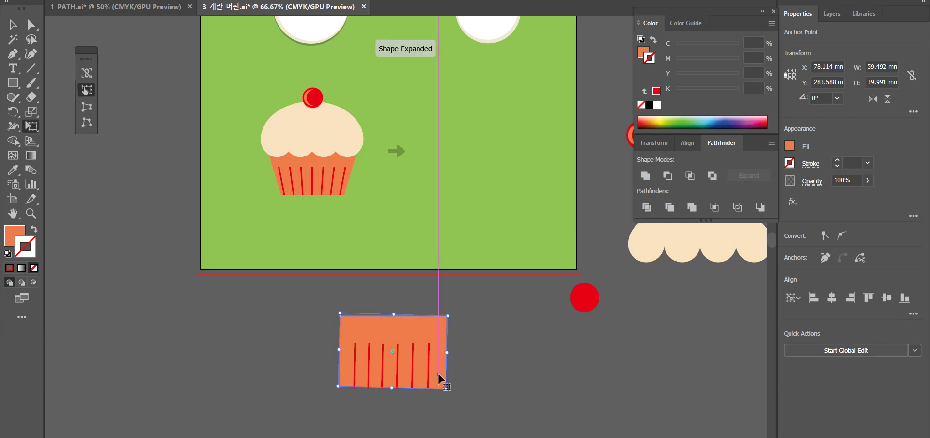
{"action": "key", "text": "ctrl+z"}
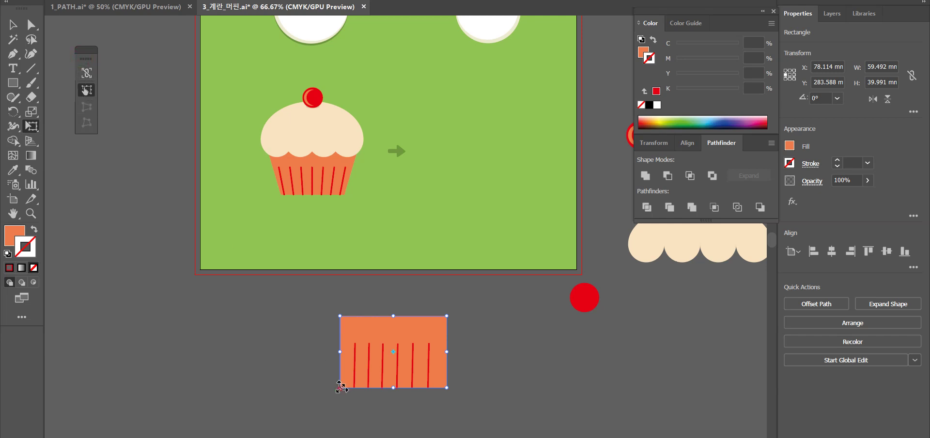
Try a Free Transform of the orange rectangle about its lower-left corner and undo the rotation
{"action": "left_click", "coordinate": [340, 387]}
{"action": "mouse_move", "coordinate": [450, 389]}
{"action": "left_mouse_down"}
{"action": "mouse_move", "coordinate": [469, 382]}
{"action": "mouse_move", "coordinate": [465, 398]}
{"action": "left_mouse_up"}
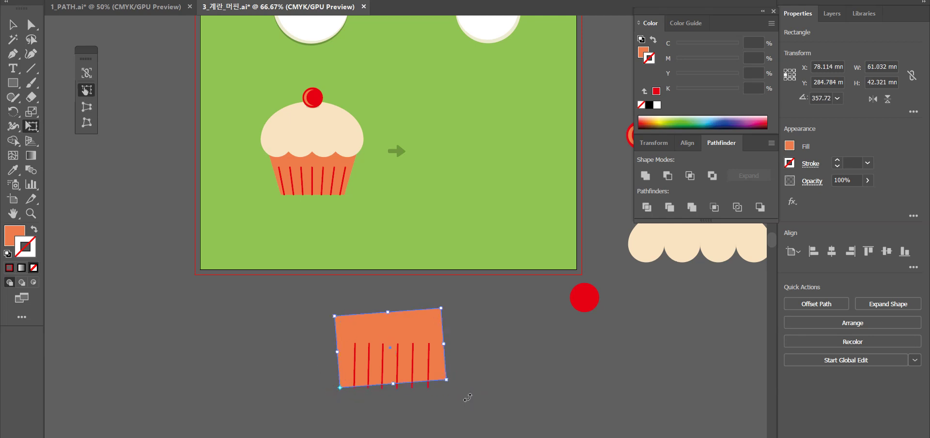
{"action": "key", "text": "ctrl+z"}
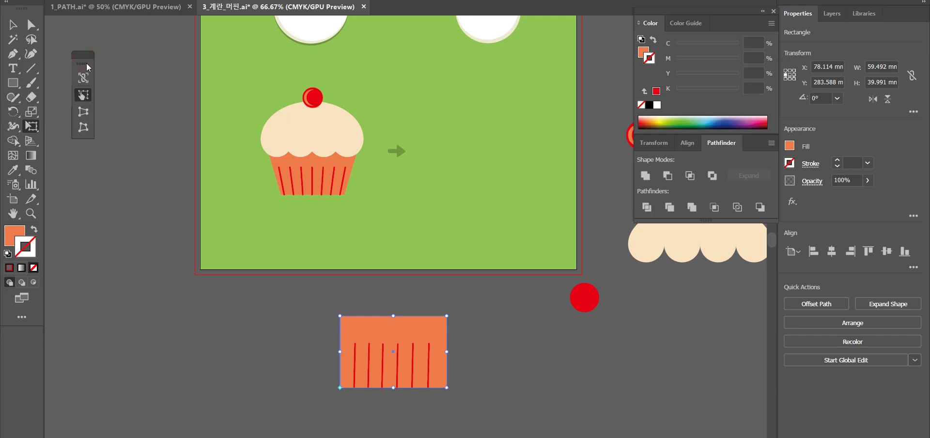
Move the Free Transform options widget away from the artwork and reactivate Free Transform on the orange rectangle
{"action": "left_click_drag", "start_coordinate": [86, 61], "coordinate": [927, 246]}
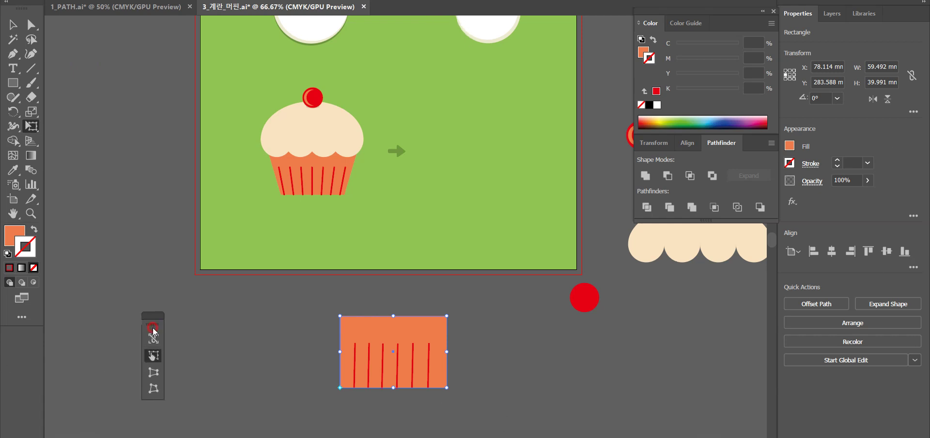
{"action": "left_click_drag", "start_coordinate": [154, 321], "coordinate": [861, 431]}
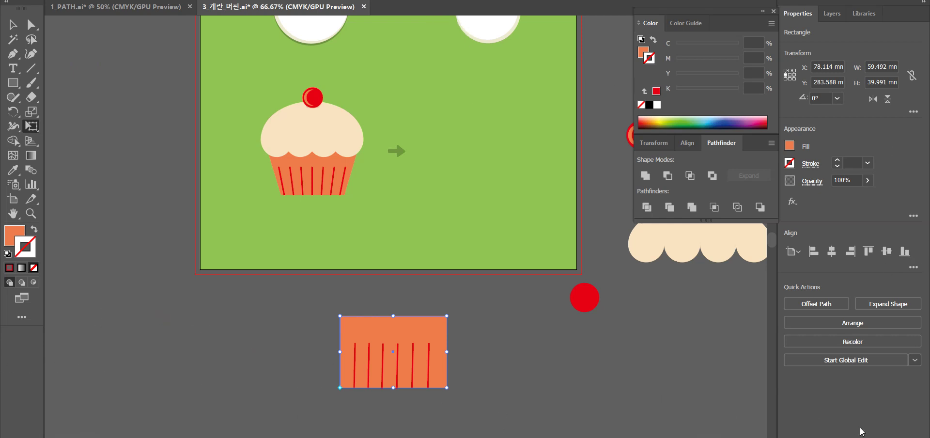
{"action": "left_click", "coordinate": [32, 112]}
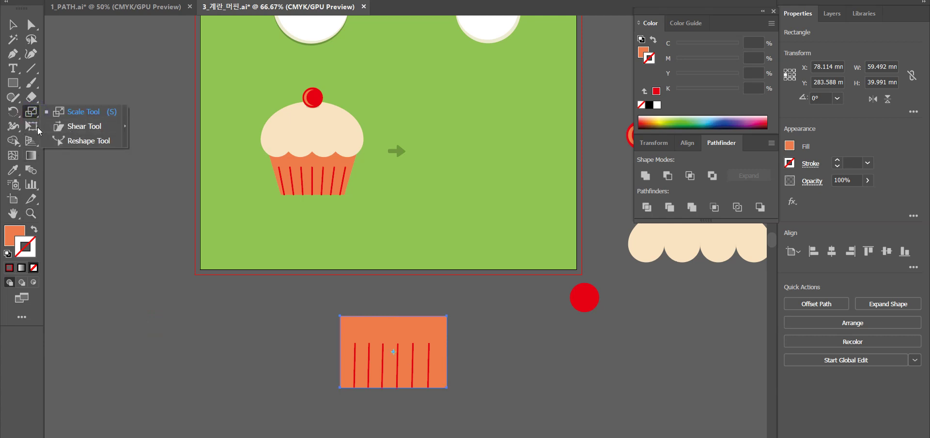
{"action": "left_click", "coordinate": [32, 126]}
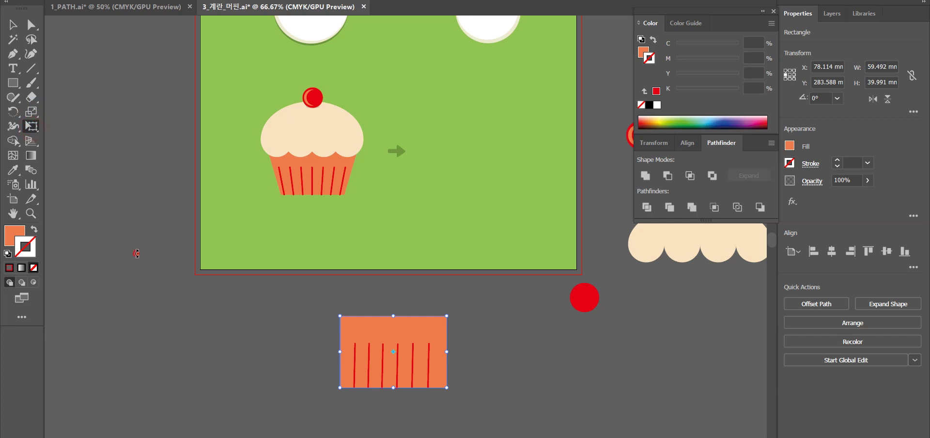
{"action": "left_click_drag", "start_coordinate": [176, 325], "coordinate": [331, 403]}
{"action": "key", "text": "ctrl+z"}
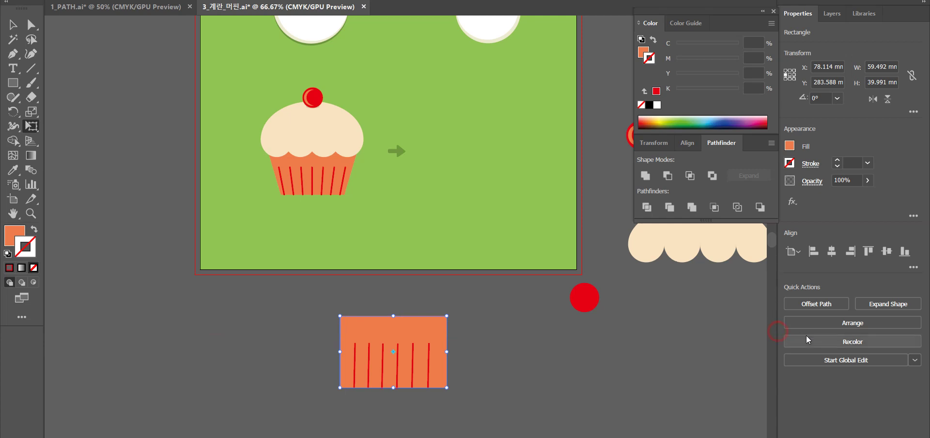
Look over the empty canvas around the artboard for the Free Transform options widget
{"action": "left_click", "coordinate": [774, 420]}
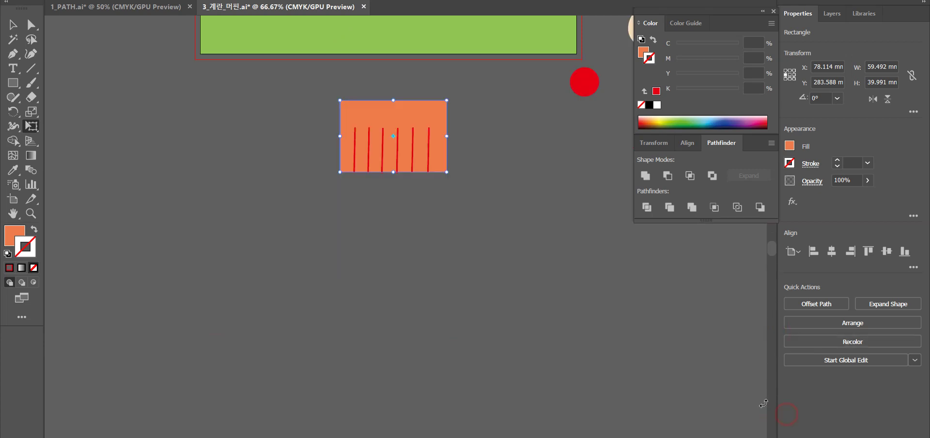
{"action": "left_click_drag", "start_coordinate": [641, 315], "coordinate": [307, 291]}
{"action": "left_click_drag", "start_coordinate": [458, 268], "coordinate": [379, 379]}
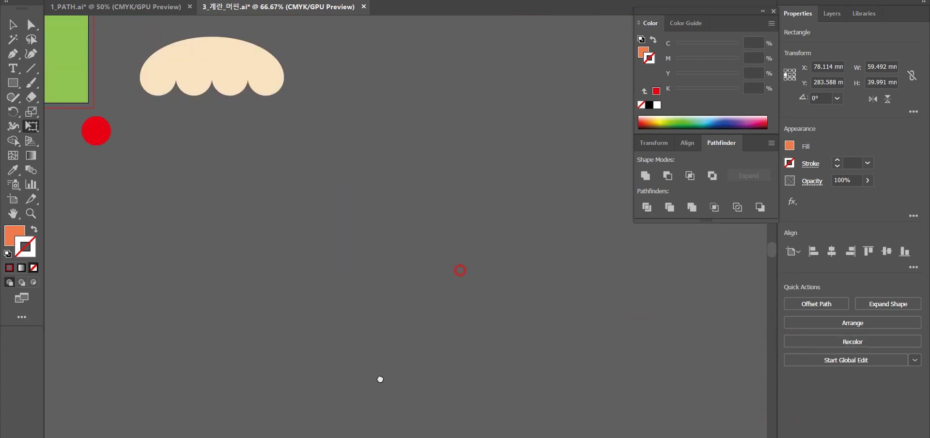
{"action": "left_click_drag", "start_coordinate": [655, 290], "coordinate": [527, 334]}
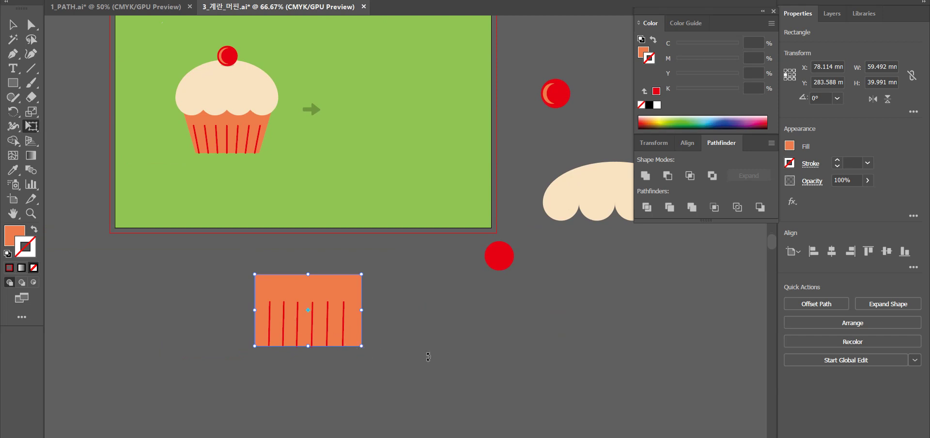
{"action": "left_click_drag", "start_coordinate": [575, 352], "coordinate": [179, 326]}
{"action": "left_click_drag", "start_coordinate": [310, 318], "coordinate": [614, 307]}
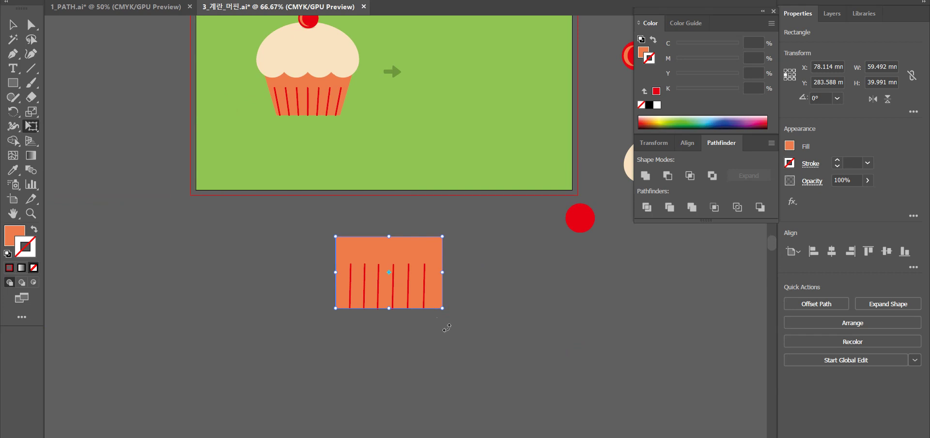
Reselect the orange rectangle with Free Transform and look through the control bar's display options
{"action": "left_click", "coordinate": [496, 350]}
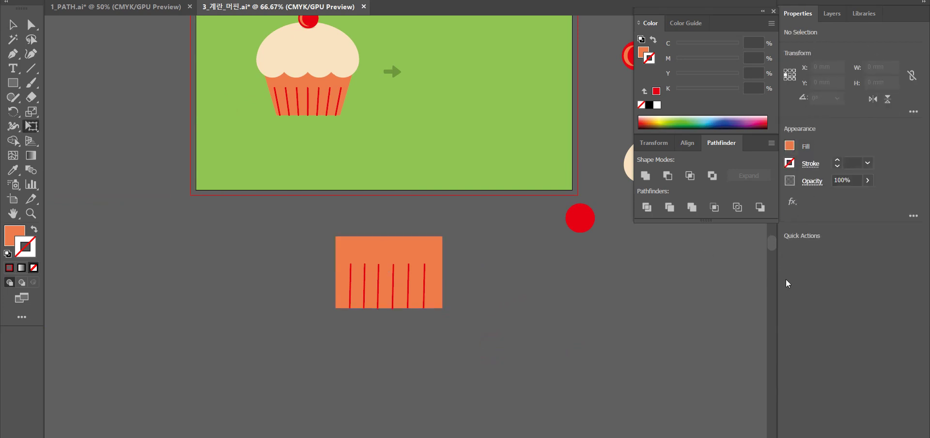
{"action": "key", "text": "v"}
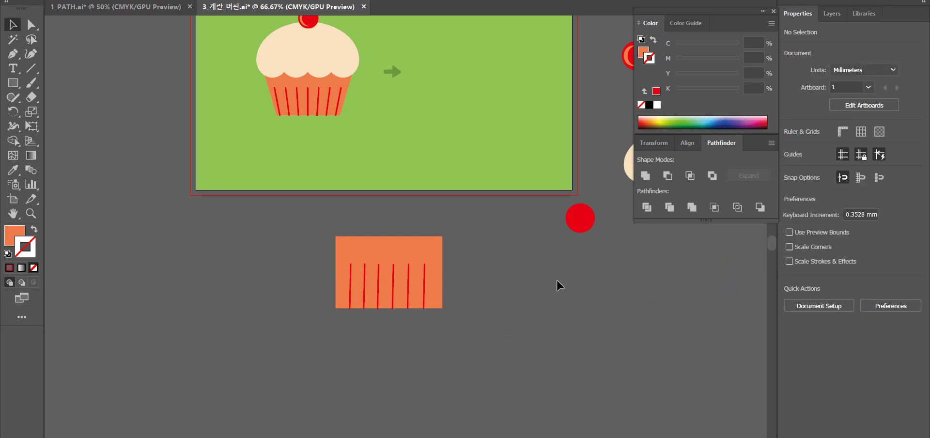
{"action": "left_click", "coordinate": [426, 242]}
{"action": "key", "text": "e"}
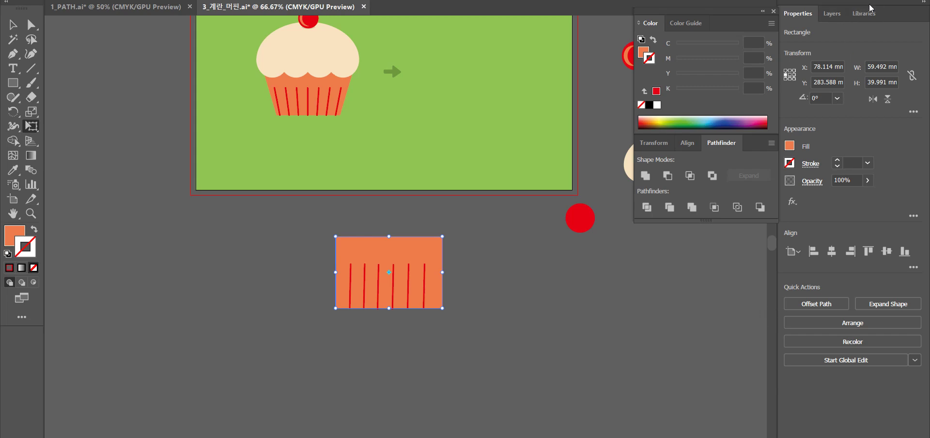
{"action": "left_click", "coordinate": [922, 2]}
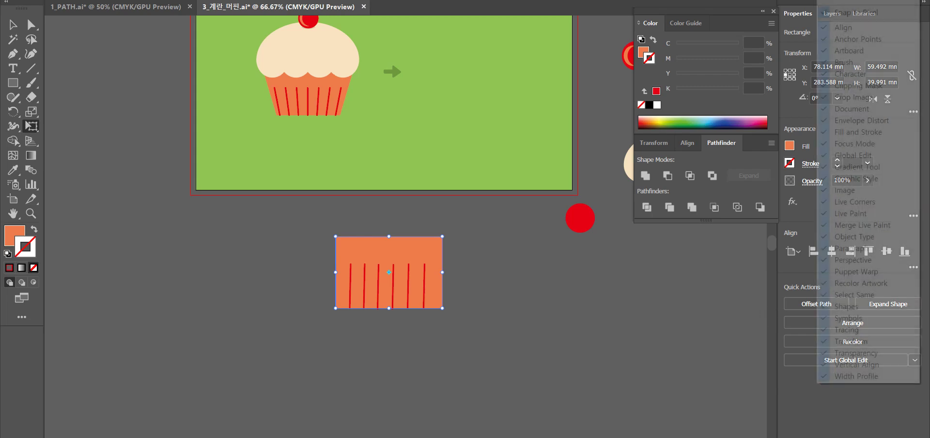
{"action": "left_click", "coordinate": [522, 403]}
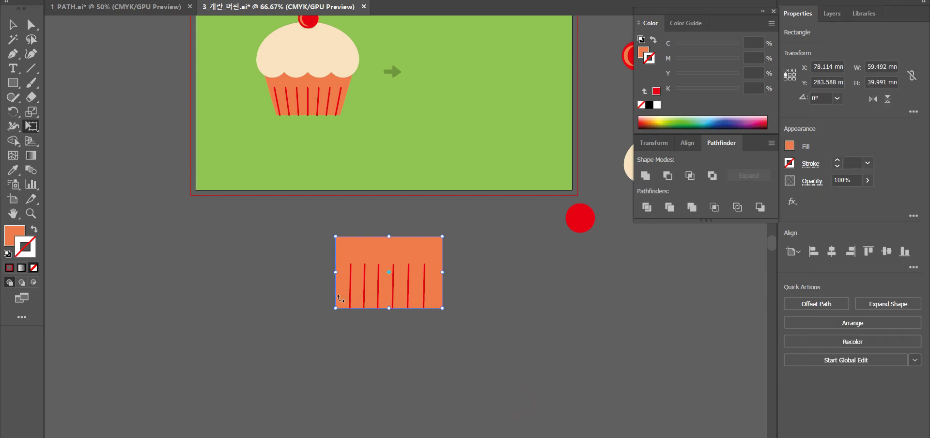
Try slanting the orange rectangle with the Shear tool and undo the distortion
{"action": "left_click", "coordinate": [32, 112]}
{"action": "left_click", "coordinate": [65, 124]}
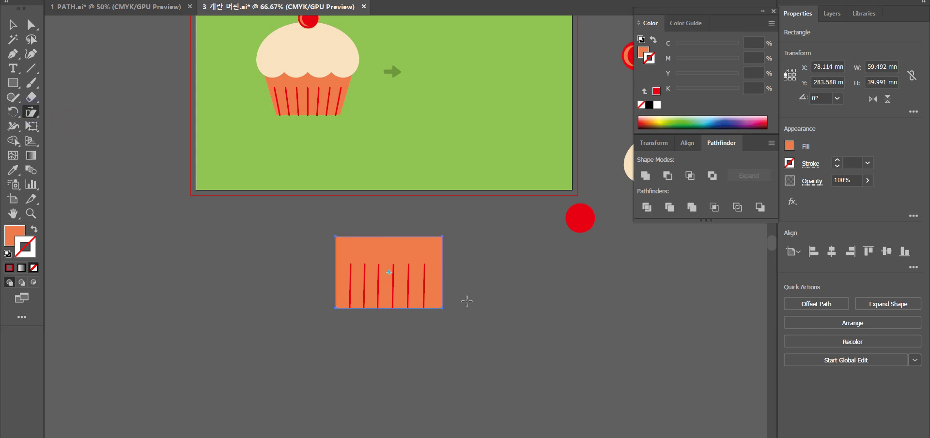
{"action": "mouse_move", "coordinate": [454, 302]}
{"action": "left_mouse_down"}
{"action": "mouse_move", "coordinate": [446, 305]}
{"action": "mouse_move", "coordinate": [455, 310]}
{"action": "mouse_move", "coordinate": [452, 300]}
{"action": "left_mouse_up"}
{"action": "left_click_drag", "start_coordinate": [447, 294], "coordinate": [467, 280]}
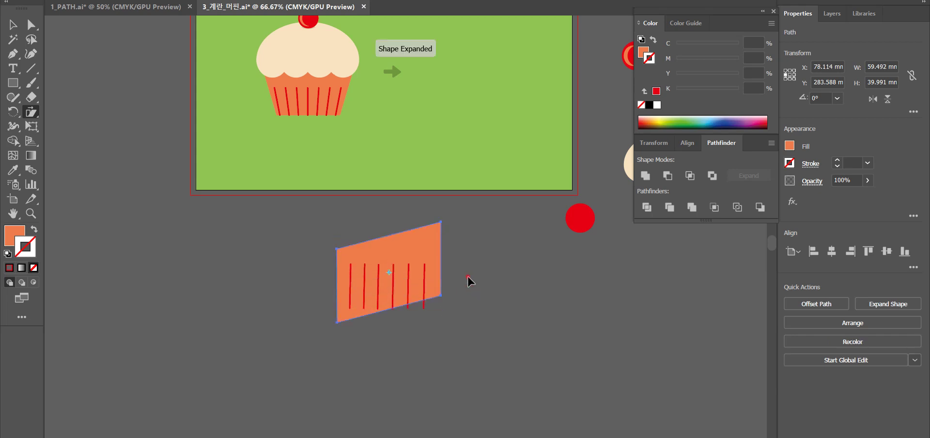
{"action": "key", "text": "ctrl+z"}
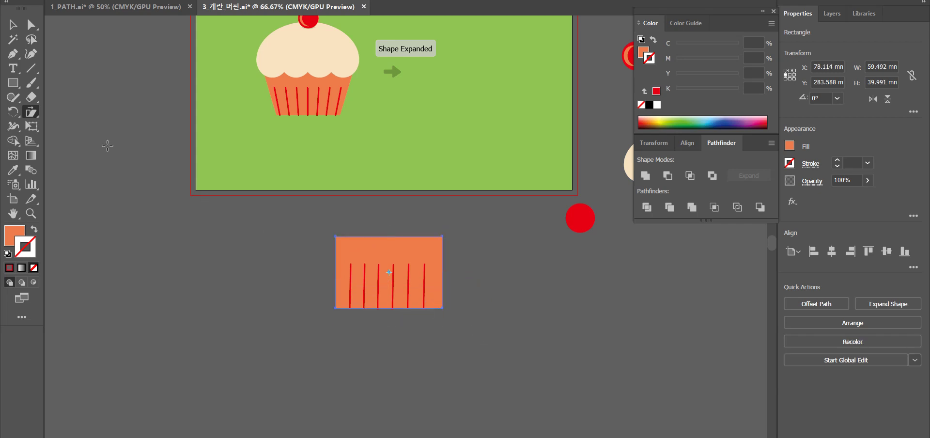
Try enlarging the orange rectangle with the Scale tool and undo the size change
{"action": "left_click", "coordinate": [33, 111]}
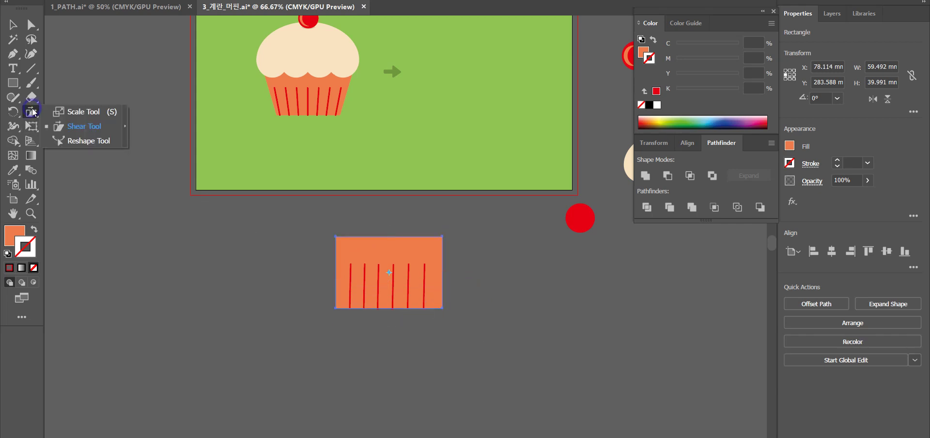
{"action": "left_click", "coordinate": [76, 111]}
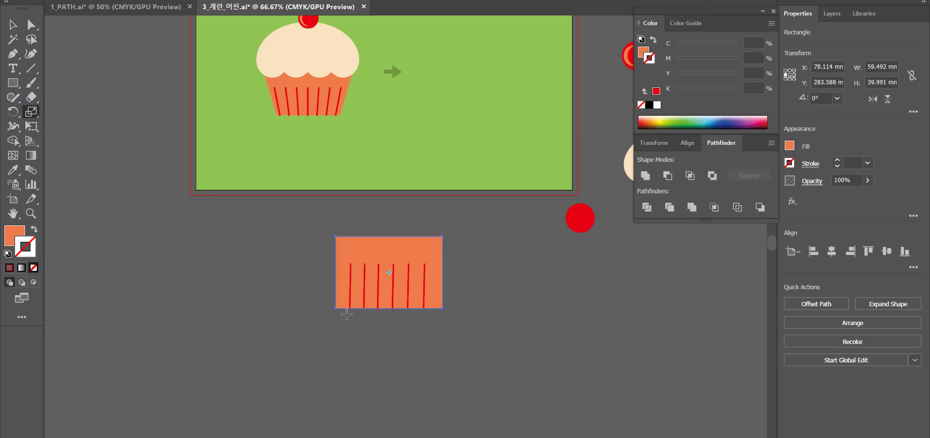
{"action": "left_click_drag", "start_coordinate": [335, 308], "coordinate": [320, 336]}
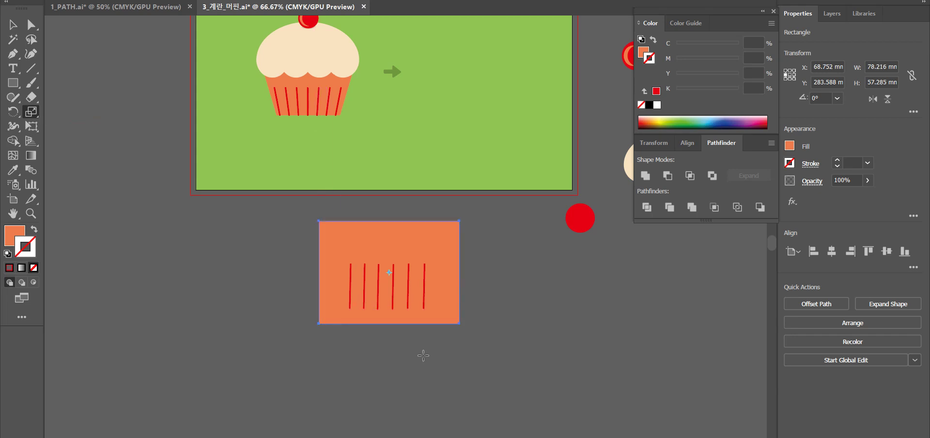
{"action": "key", "text": "ctrl+z"}
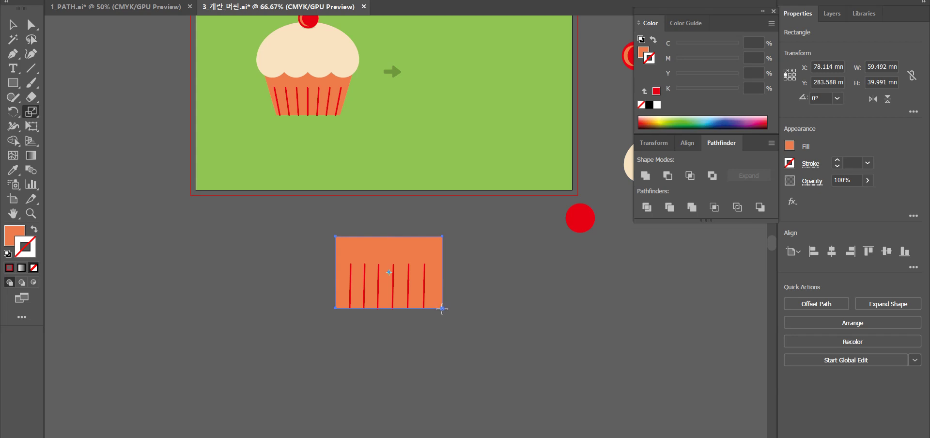
Try to narrow the rectangle's base by moving its two lower anchor points individually, and undo the moves
{"action": "key", "text": "a"}
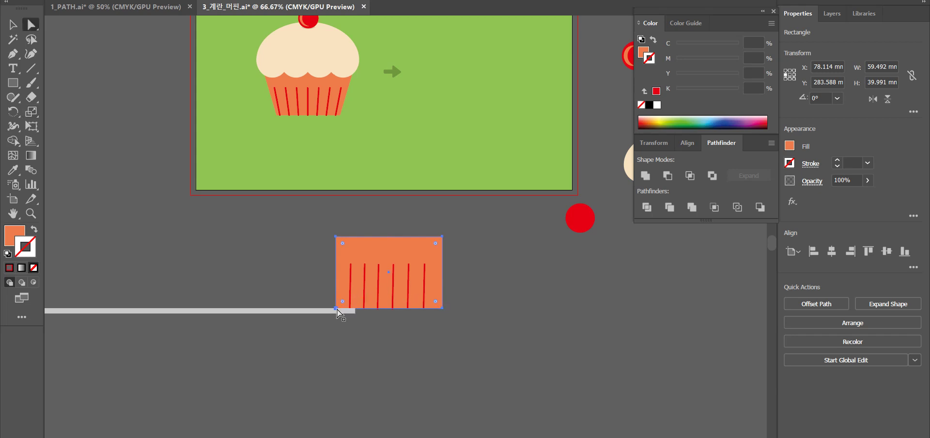
{"action": "left_click", "coordinate": [336, 307]}
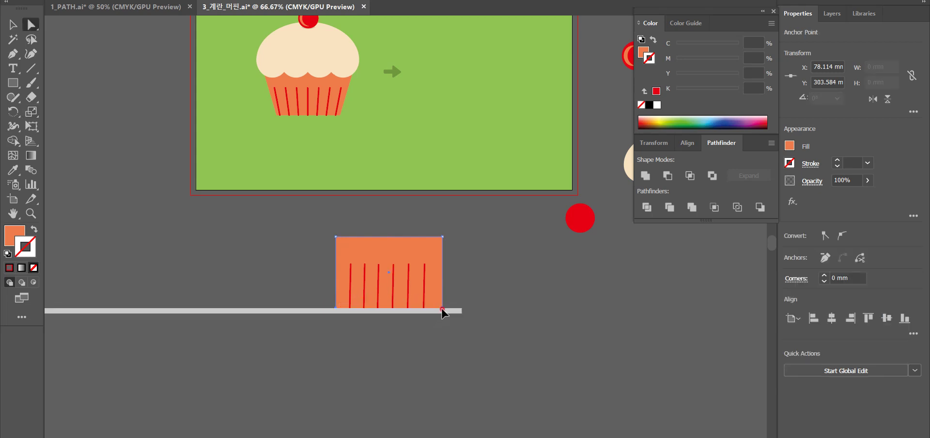
{"action": "left_click_drag", "start_coordinate": [442, 307], "coordinate": [440, 310]}
{"action": "left_click", "coordinate": [333, 307]}
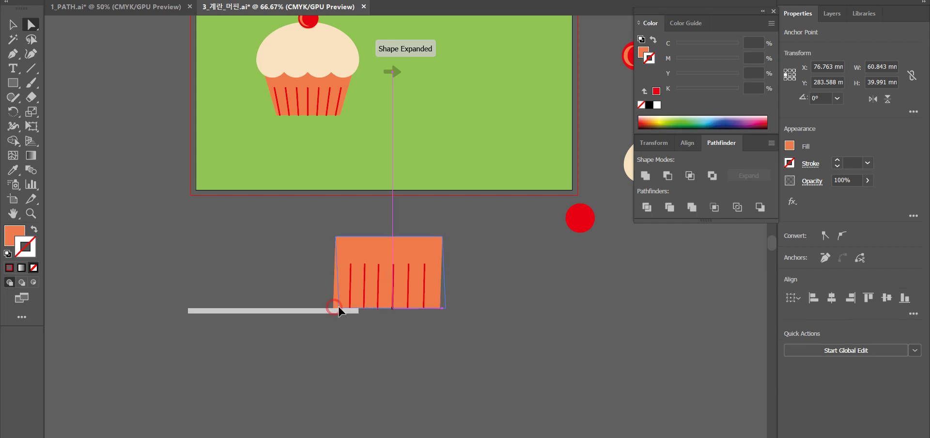
{"action": "mouse_move", "coordinate": [338, 306]}
{"action": "left_mouse_down"}
{"action": "mouse_move", "coordinate": [347, 310]}
{"action": "mouse_move", "coordinate": [336, 329]}
{"action": "mouse_move", "coordinate": [335, 309]}
{"action": "left_mouse_up"}
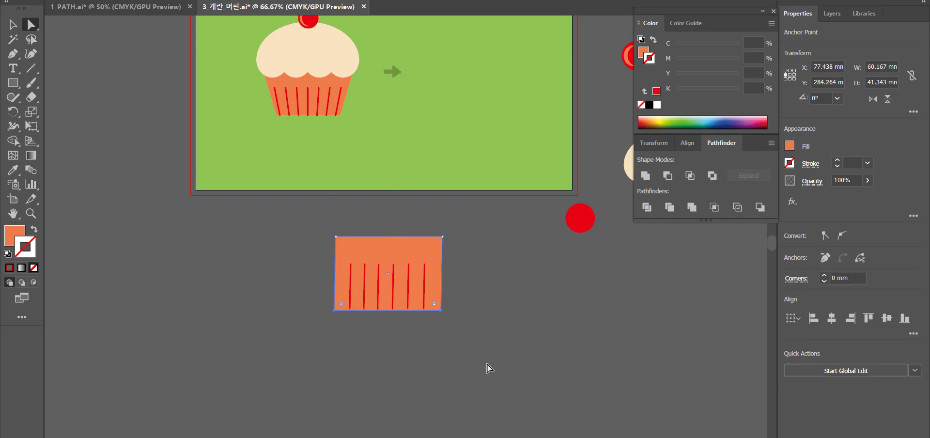
{"action": "key", "text": "ctrl+z"}
{"action": "key", "text": "ctrl+z"}
Move the striped rectangle to clear space and pull its two upper corner points outward to form a tapered cup
{"action": "left_click_drag", "start_coordinate": [306, 216], "coordinate": [307, 216]}
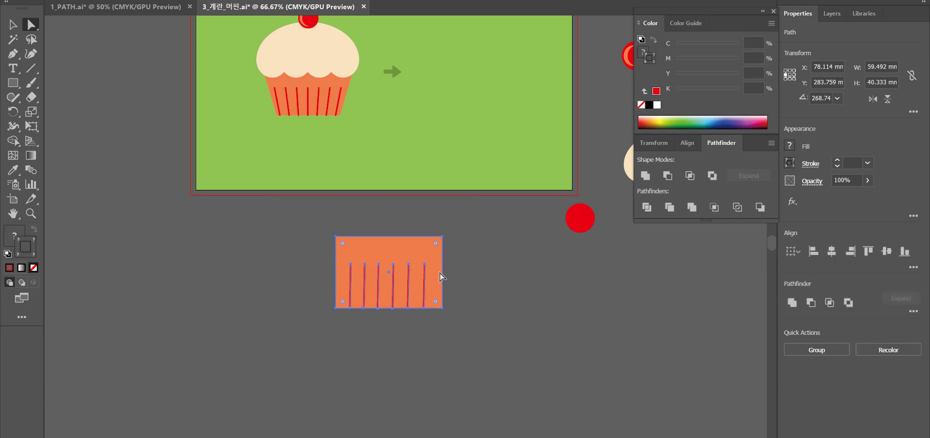
{"action": "left_click_drag", "start_coordinate": [442, 238], "coordinate": [478, 253]}
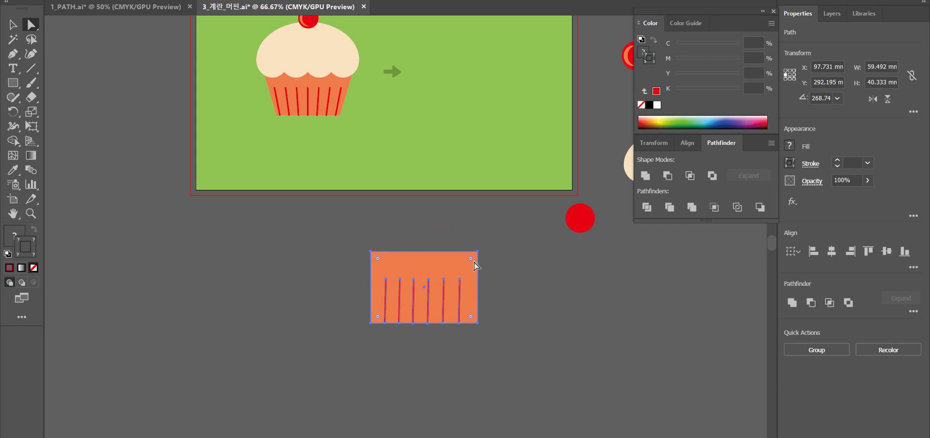
{"action": "left_click_drag", "start_coordinate": [478, 254], "coordinate": [502, 247]}
{"action": "left_click_drag", "start_coordinate": [383, 251], "coordinate": [372, 245]}
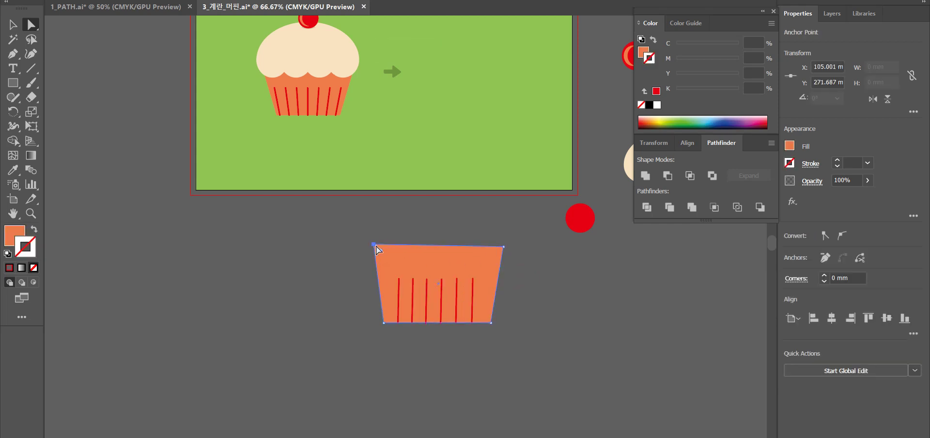
{"action": "left_click", "coordinate": [537, 317]}
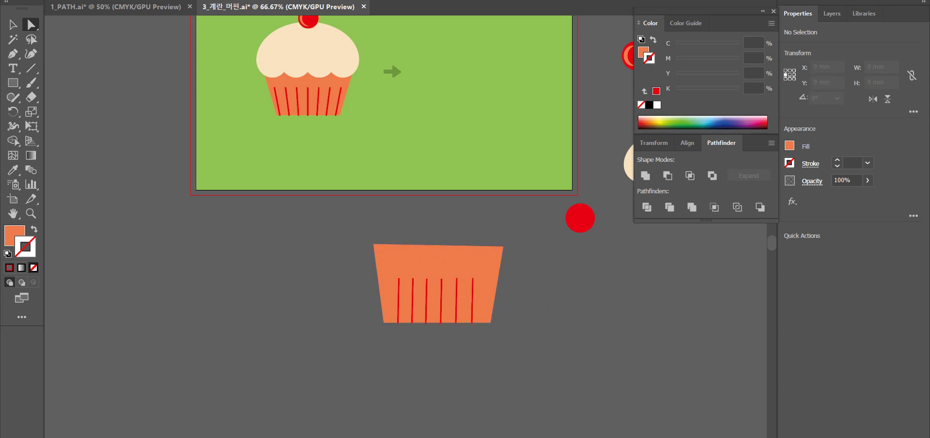
With the striped cup selected, look up the transform tool shortcuts in the Notepad file 일러스트_필기_단축키 파일
{"action": "left_click_drag", "start_coordinate": [536, 358], "coordinate": [344, 224]}
{"action": "key", "text": "alt+Tab"}
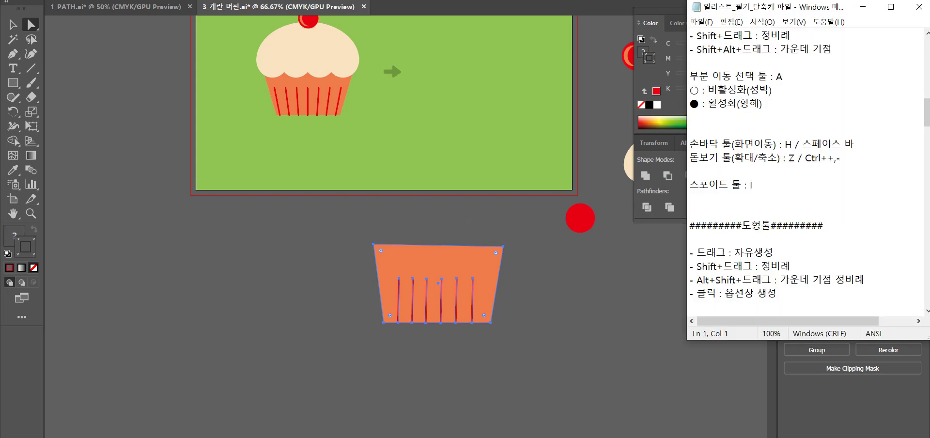
{"action": "scroll", "coordinate": [766, 284], "scroll_direction": "up", "scroll_amount": 9}
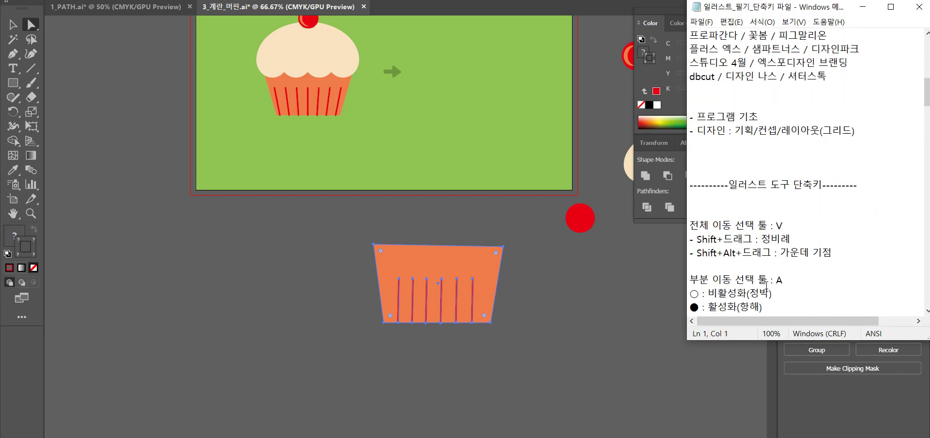
{"action": "scroll", "coordinate": [765, 285], "scroll_direction": "down", "scroll_amount": 4}
{"action": "scroll", "coordinate": [766, 284], "scroll_direction": "down", "scroll_amount": 10}
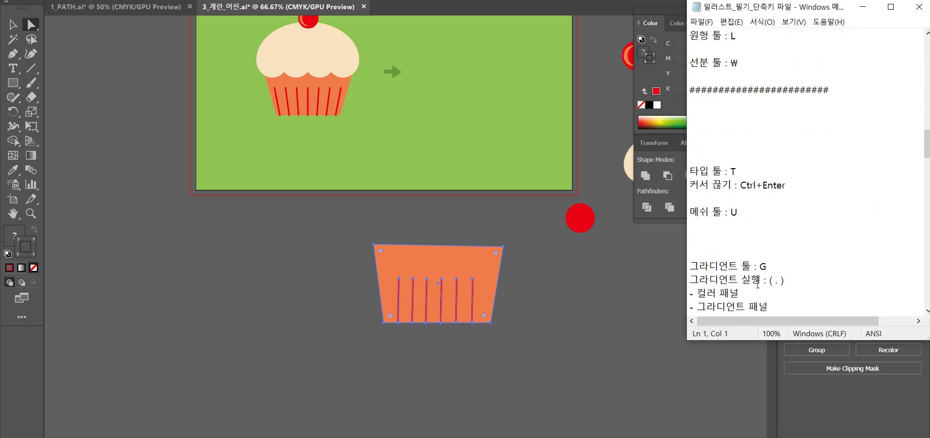
{"action": "scroll", "coordinate": [758, 284], "scroll_direction": "down", "scroll_amount": 8}
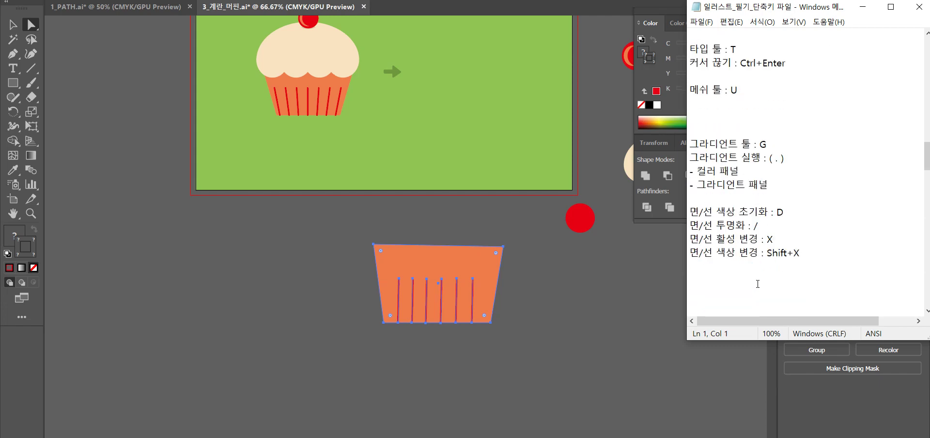
{"action": "scroll", "coordinate": [756, 282], "scroll_direction": "down", "scroll_amount": 20}
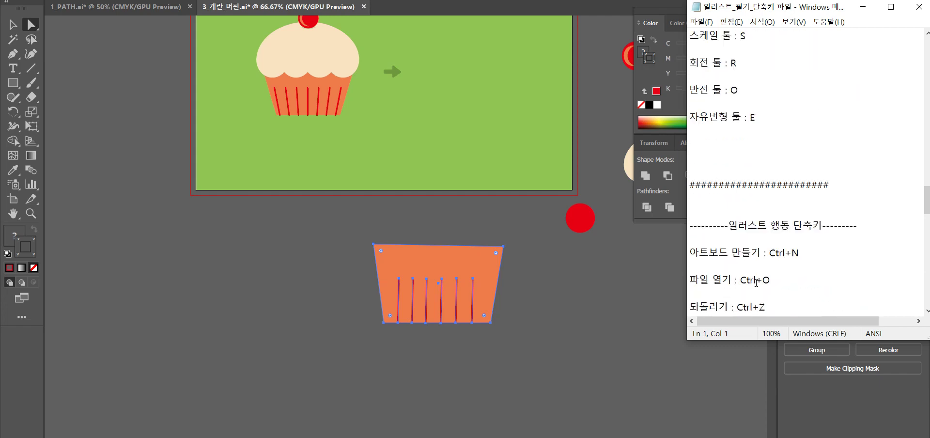
{"action": "scroll", "coordinate": [756, 287], "scroll_direction": "down", "scroll_amount": 3}
{"action": "key", "text": "alt+Tab"}
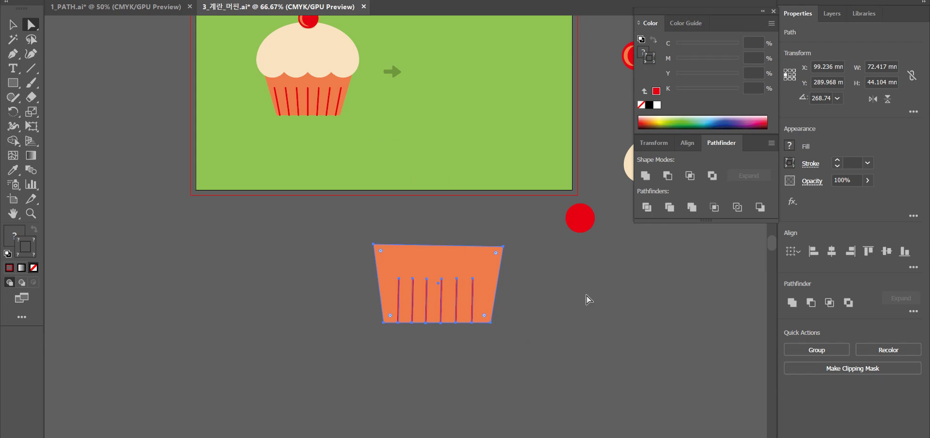
Place the cherry on top of the cream frosting and fit the striped cup beneath it, scaled to about 63.6 × 31.8 mm
{"action": "left_click_drag", "start_coordinate": [630, 292], "coordinate": [444, 256]}
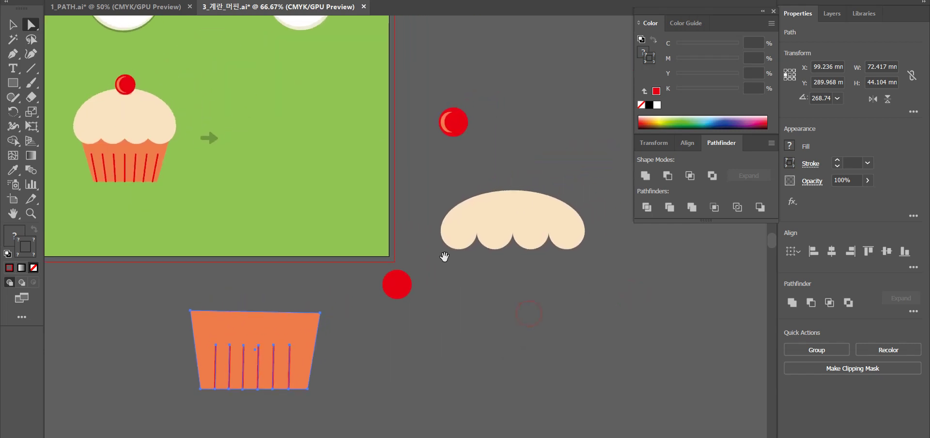
{"action": "left_click_drag", "start_coordinate": [460, 135], "coordinate": [512, 186]}
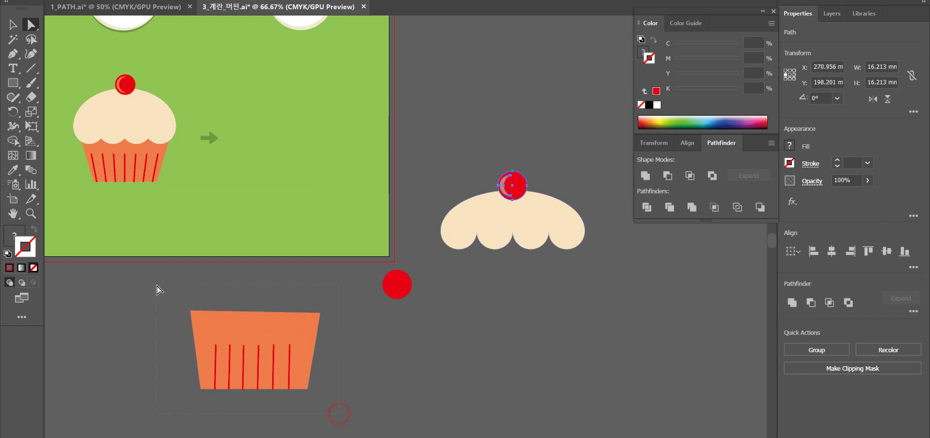
{"action": "left_click_drag", "start_coordinate": [157, 285], "coordinate": [157, 286]}
{"action": "left_click_drag", "start_coordinate": [277, 388], "coordinate": [533, 355]}
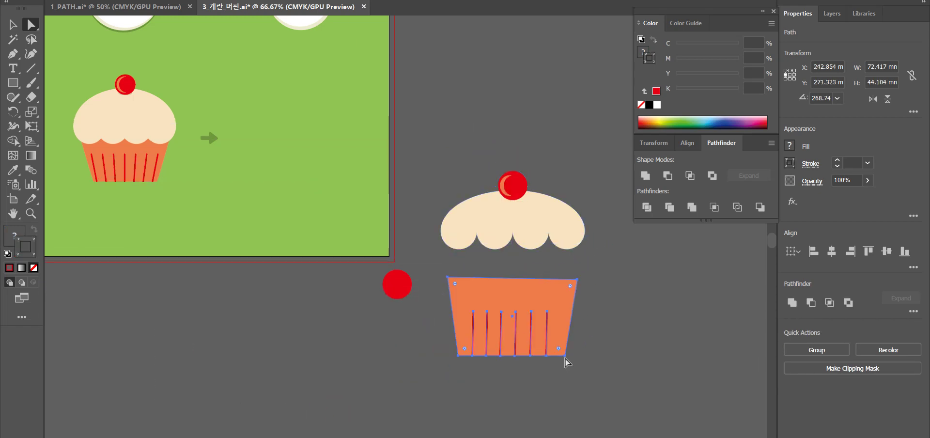
{"action": "left_click", "coordinate": [458, 359]}
{"action": "key", "text": "ctrl+z"}
{"action": "key", "text": "v"}
{"action": "left_click_drag", "start_coordinate": [577, 355], "coordinate": [557, 264]}
{"action": "left_click", "coordinate": [609, 347]}
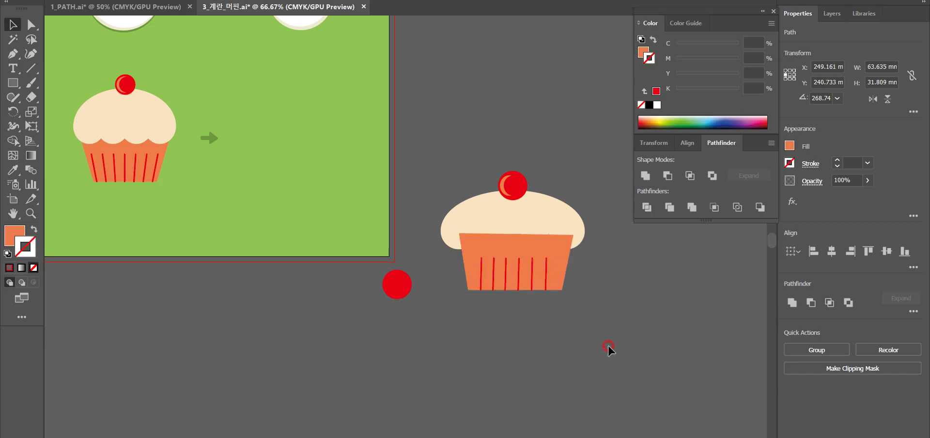
Bring the cream frosting shape to the front so it overlaps the cup's upper edge
{"action": "left_click", "coordinate": [537, 215]}
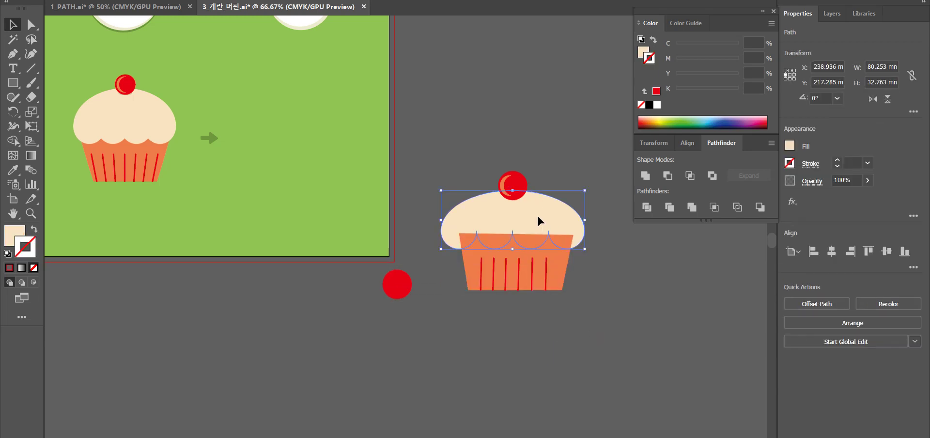
{"action": "key", "text": "a"}
{"action": "key", "text": "ctrl+shift+bracketright"}
{"action": "key", "text": "ctrl+bracketright"}
{"action": "key", "text": "v"}
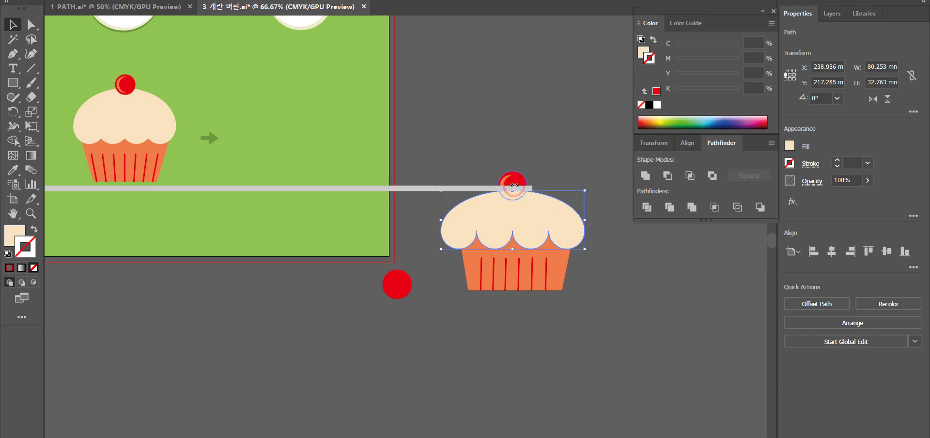
Group the cherry's circle and highlight shapes, and place the cherry centred on top of the cream frosting
{"action": "left_click", "coordinate": [515, 185]}
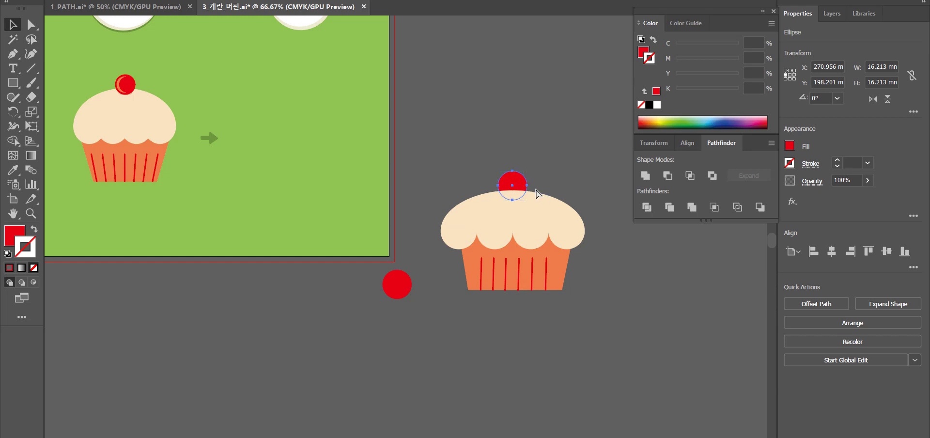
{"action": "left_click_drag", "start_coordinate": [475, 170], "coordinate": [518, 184]}
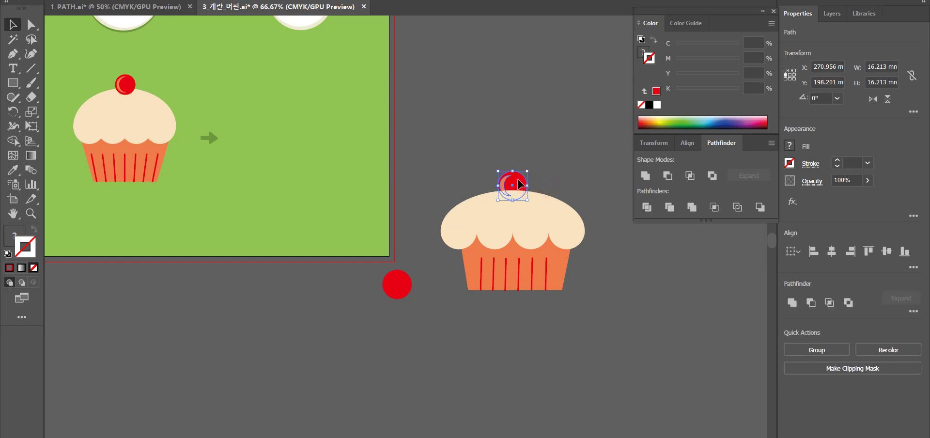
{"action": "key", "text": "ctrl+z"}
{"action": "key", "text": "ctrl+z"}
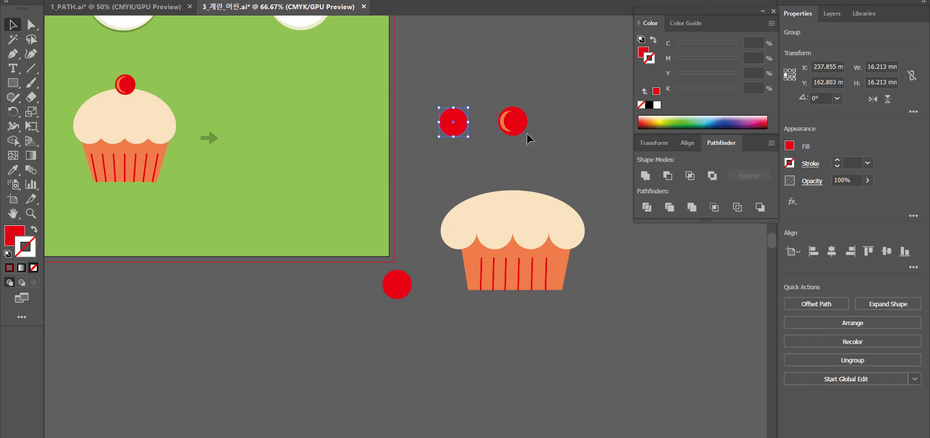
{"action": "key", "text": "ctrl+shift+z"}
{"action": "key", "text": "ctrl+g"}
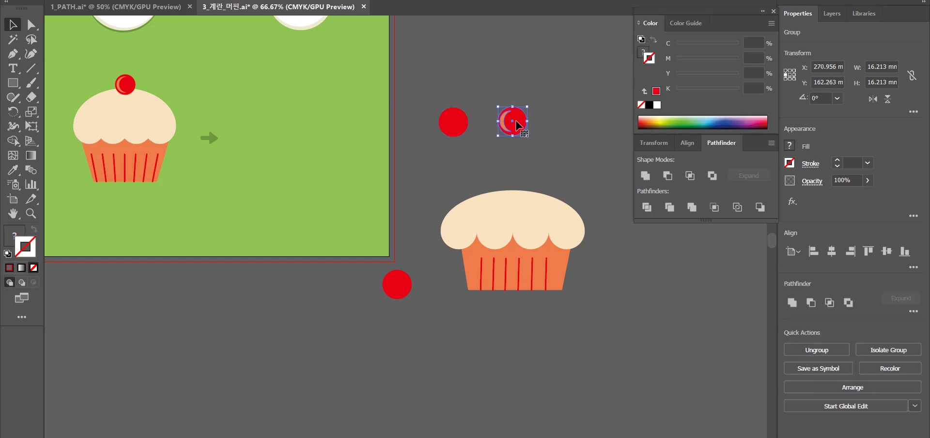
{"action": "left_click_drag", "start_coordinate": [515, 124], "coordinate": [519, 187]}
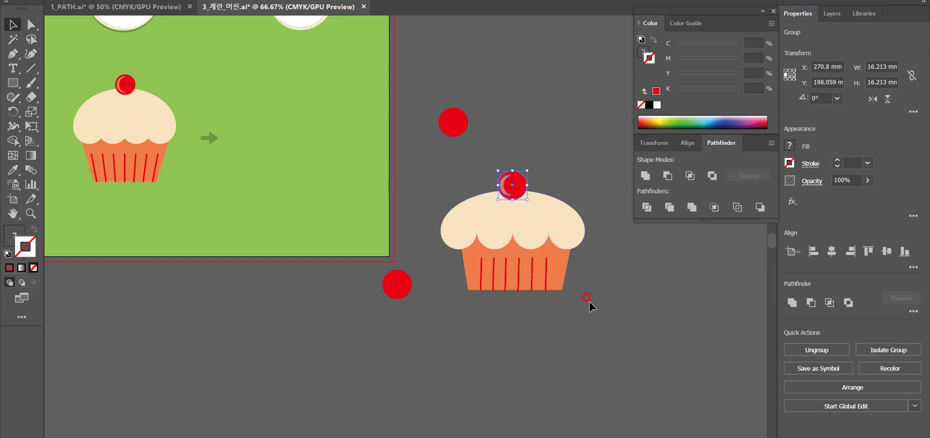
{"action": "left_click", "coordinate": [639, 335]}
{"action": "scroll", "coordinate": [518, 348], "scroll_direction": "left", "scroll_amount": 6}
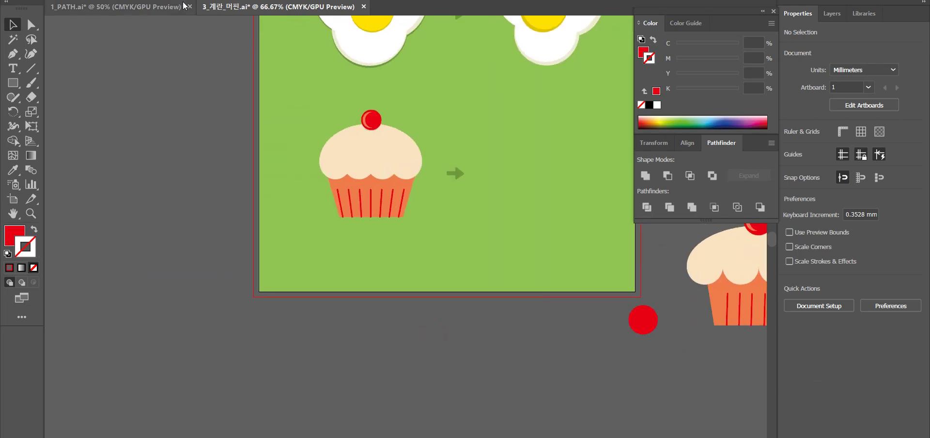
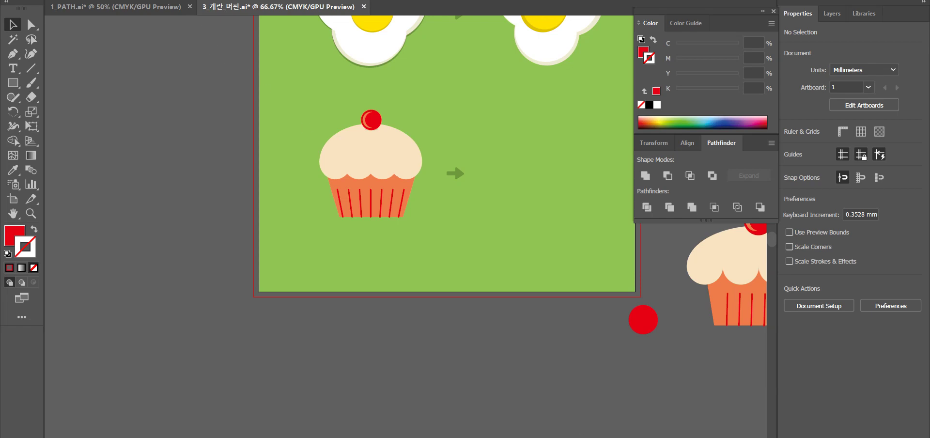
Open 4_태극기 from the Lesson6 folder in File Explorer and close the 3_계란_머핀.ai document
{"action": "key", "text": "alt+Tab"}
{"action": "left_click", "coordinate": [257, 148]}
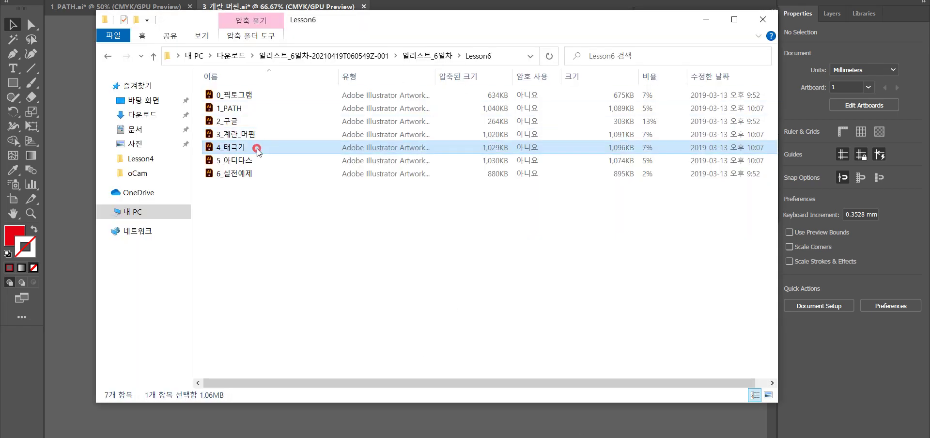
{"action": "double_click", "coordinate": [257, 148]}
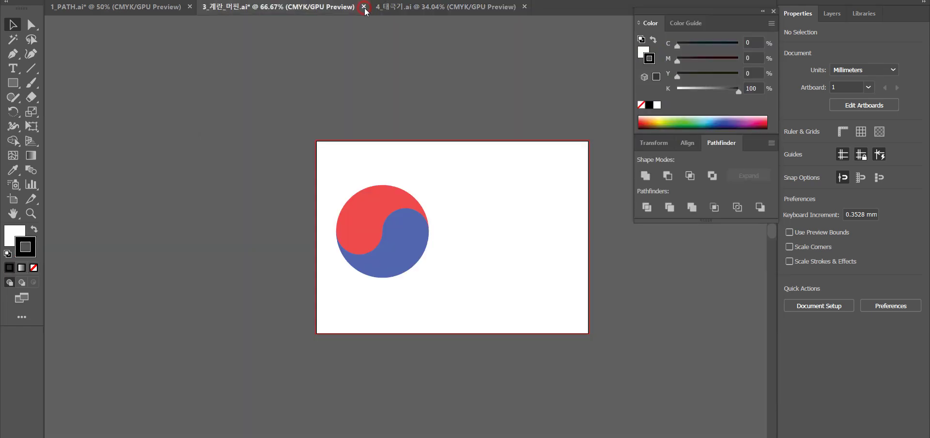
{"action": "left_click", "coordinate": [364, 7]}
{"action": "left_click", "coordinate": [522, 231]}
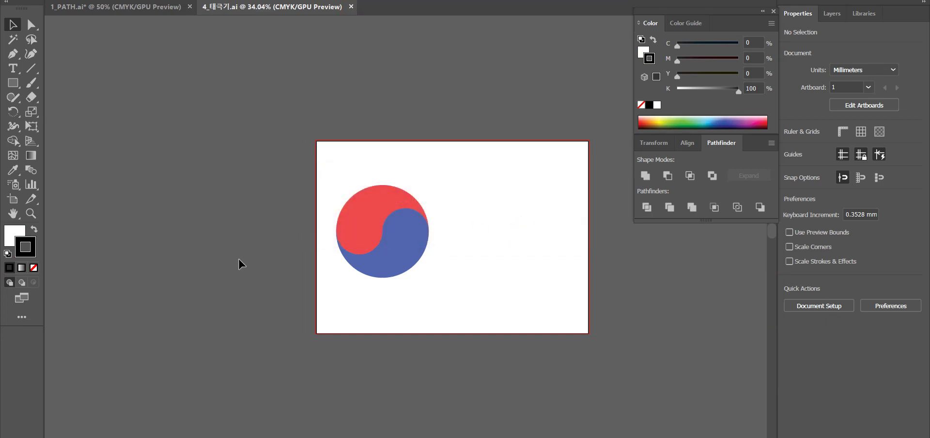
{"action": "scroll", "coordinate": [215, 247], "scroll_direction": "left", "scroll_amount": 5}
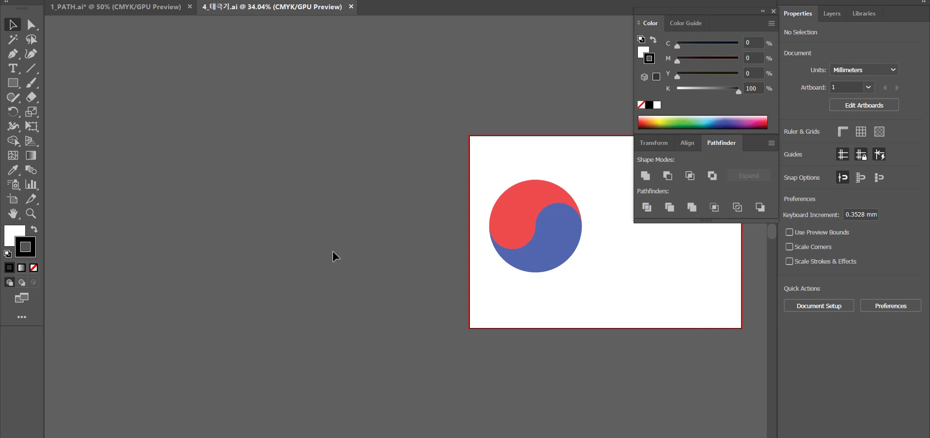
{"action": "key", "text": "l"}
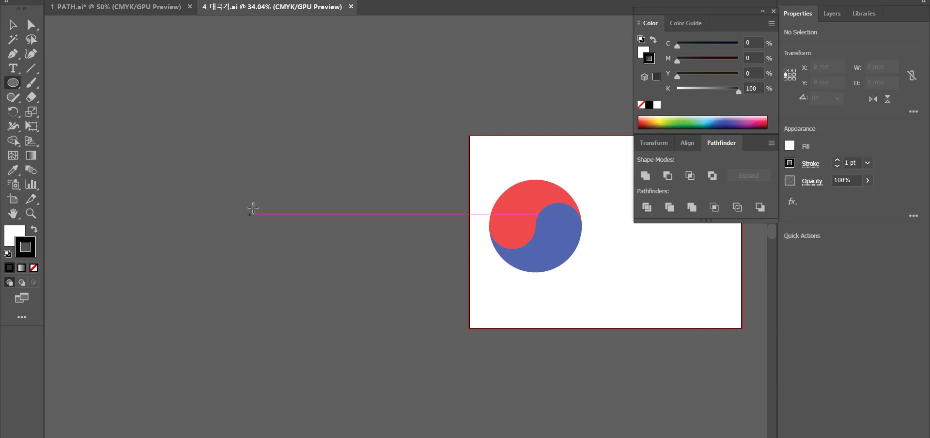
{"action": "left_click_drag", "start_coordinate": [269, 206], "coordinate": [335, 266]}
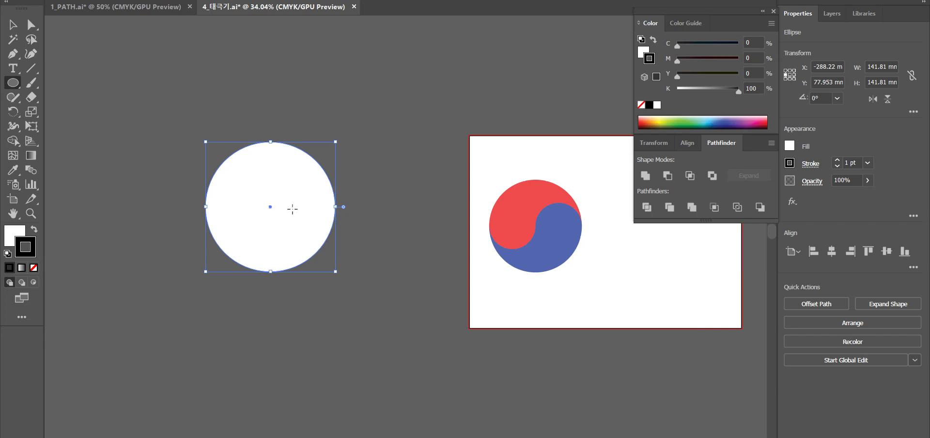
{"action": "left_click", "coordinate": [271, 207]}
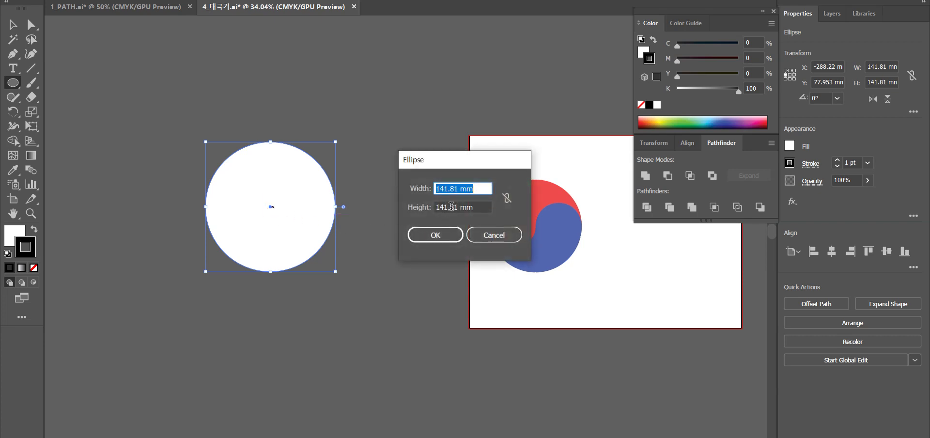
{"action": "left_click", "coordinate": [494, 235]}
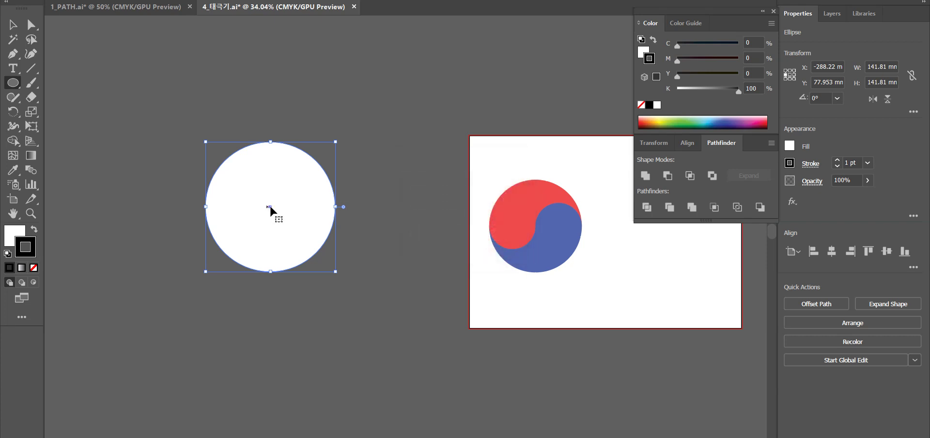
{"action": "left_click", "coordinate": [270, 207]}
{"action": "left_click", "coordinate": [13, 86]}
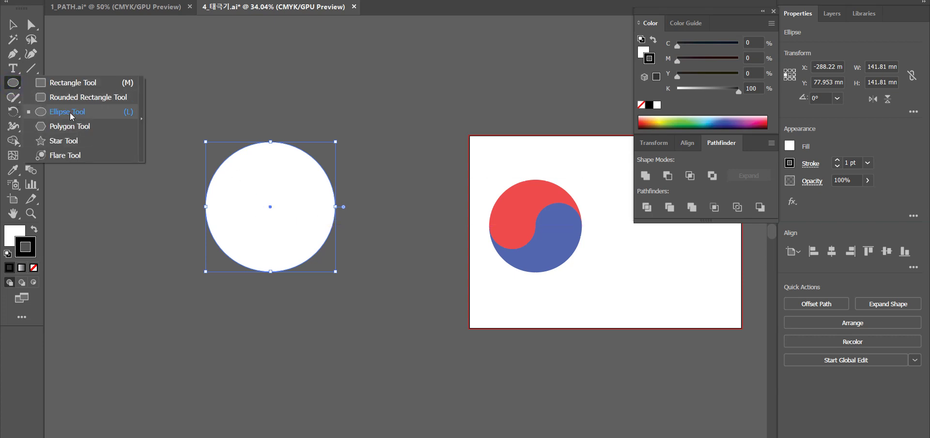
{"action": "left_click", "coordinate": [272, 206]}
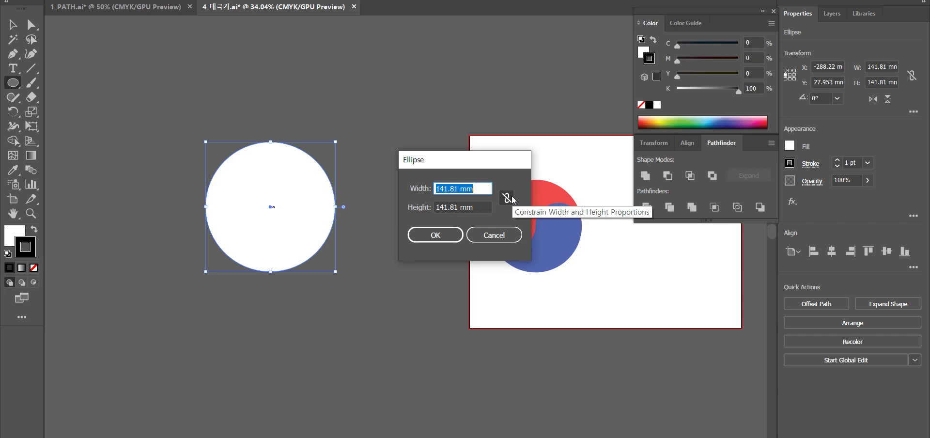
{"action": "key", "text": "BackSpace"}
{"action": "type", "text": "70"}
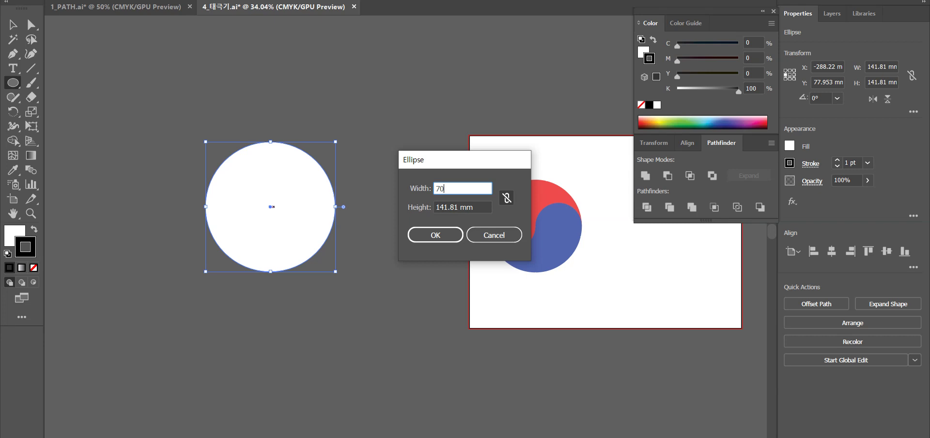
{"action": "left_click", "coordinate": [494, 235]}
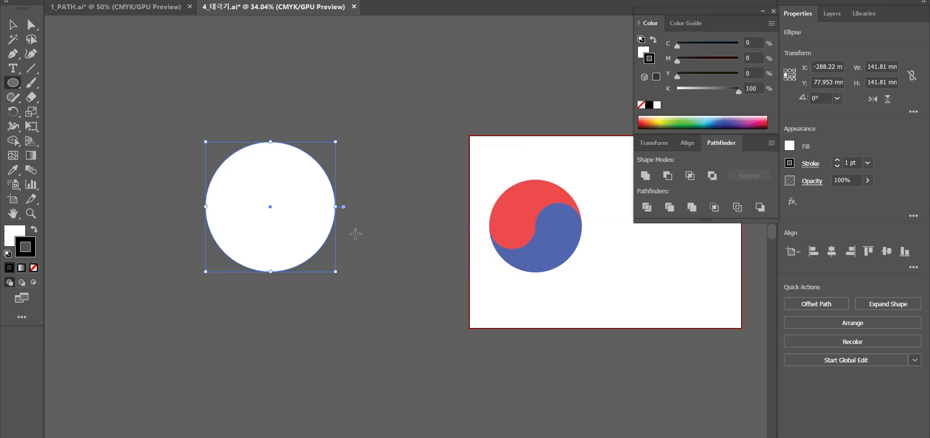
{"action": "key", "text": "Delete"}
Create a circle exactly 140 × 140 mm in the empty space beside the flag artboard
{"action": "left_click", "coordinate": [333, 237]}
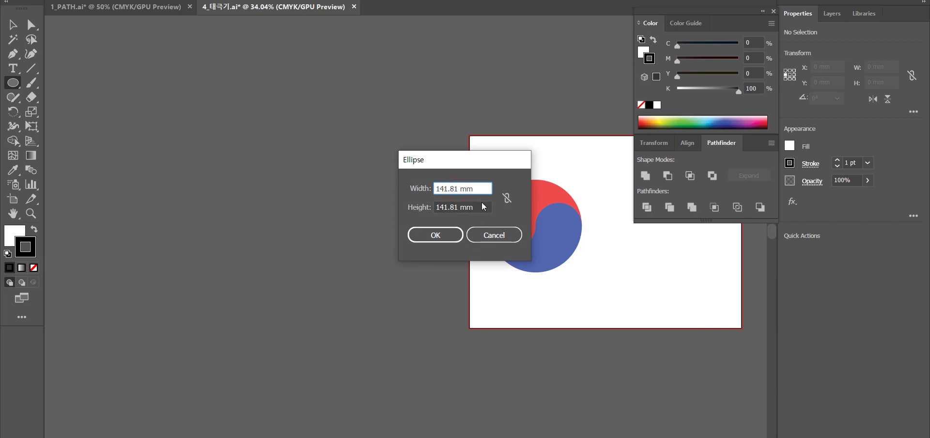
{"action": "key", "text": "BackSpace"}
{"action": "key", "text": "BackSpace"}
{"action": "key", "text": "BackSpace"}
{"action": "key", "text": "BackSpace"}
{"action": "type", "text": "0"}
{"action": "left_click", "coordinate": [457, 207]}
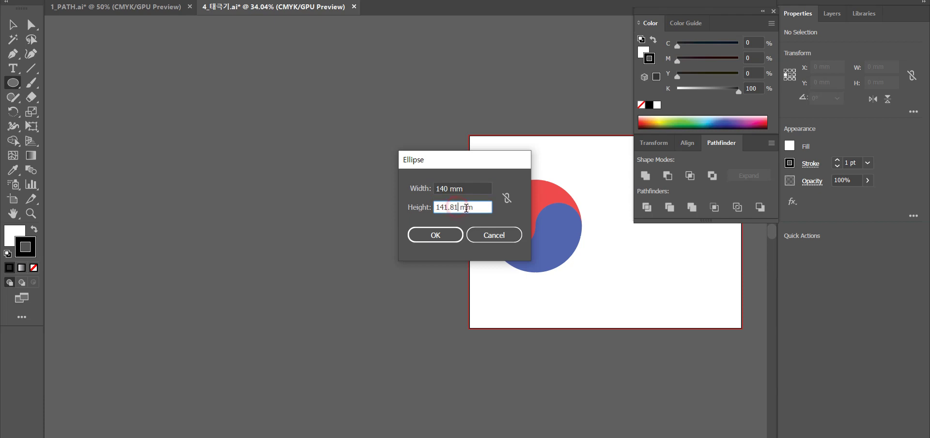
{"action": "key", "text": "BackSpace"}
{"action": "key", "text": "BackSpace"}
{"action": "key", "text": "BackSpace"}
{"action": "type", "text": "0"}
{"action": "left_click", "coordinate": [436, 234]}
Create a second circle exactly 70 × 70 mm next to the large circle
{"action": "left_click", "coordinate": [403, 272]}
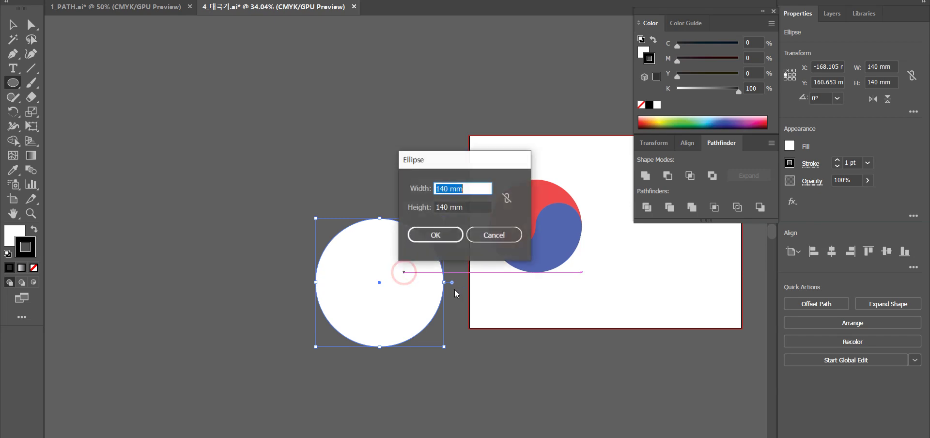
{"action": "left_click", "coordinate": [446, 189]}
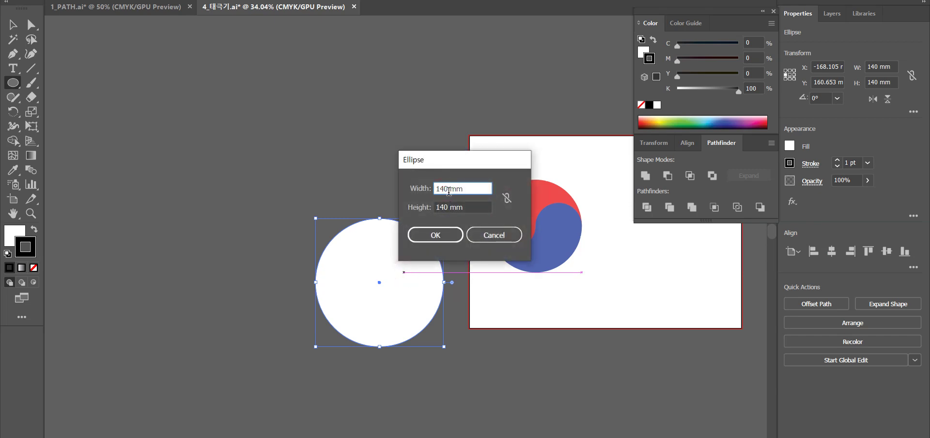
{"action": "double_click", "coordinate": [448, 191]}
{"action": "type", "text": "70"}
{"action": "key", "text": "Tab"}
{"action": "type", "text": "70"}
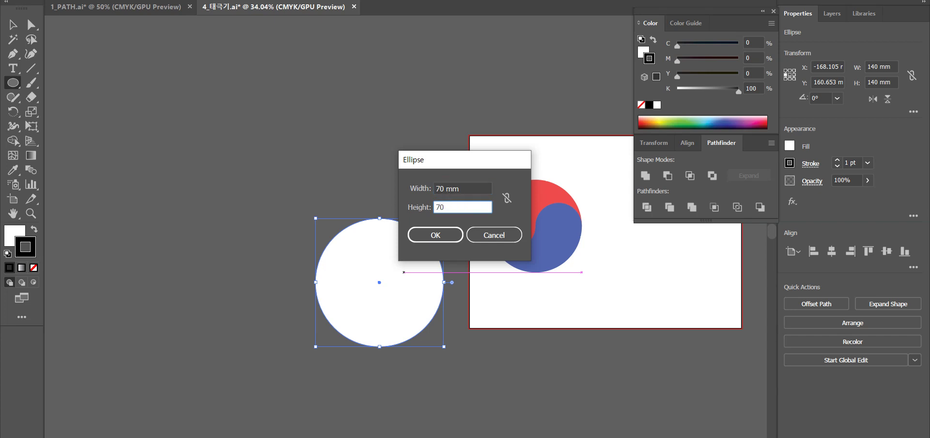
{"action": "key", "text": "Return"}
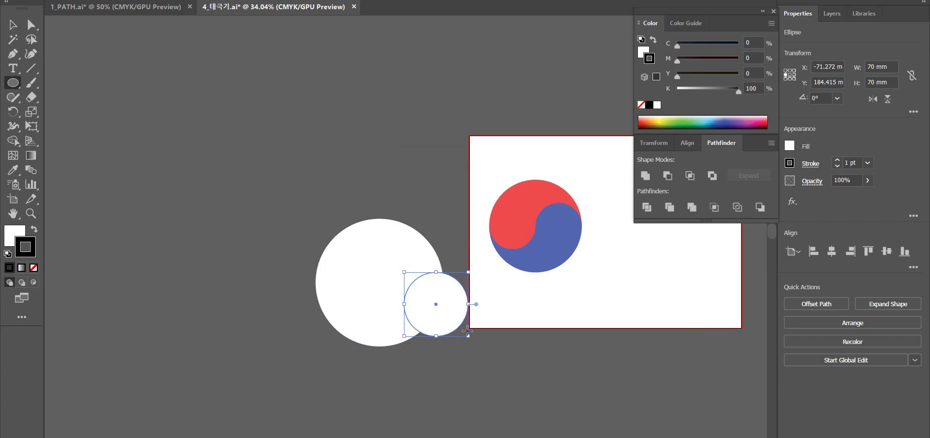
Fit the 70 mm circle inside the left half of the large circle and duplicate it into the right half, touching at the centre
{"action": "key", "text": "v"}
{"action": "left_click_drag", "start_coordinate": [447, 310], "coordinate": [332, 294]}
{"action": "left_click", "coordinate": [475, 361]}
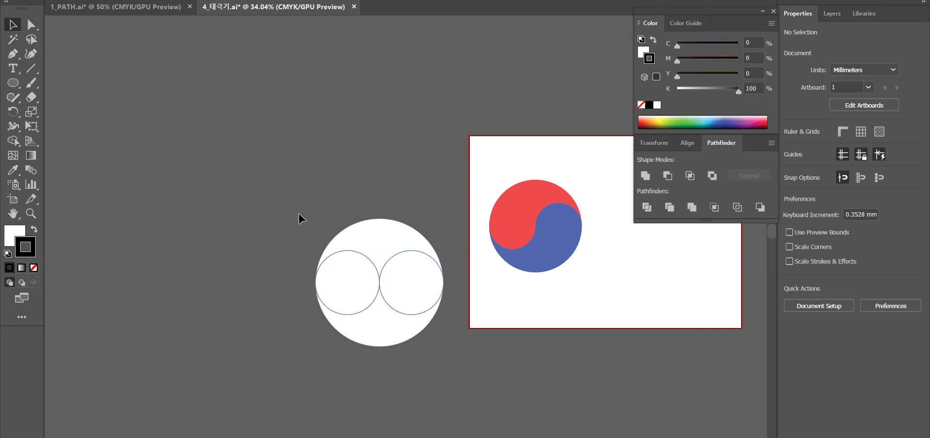
Try Pathfinder Trim and Unite on the large circle with its left inner circle, undoing each attempt
{"action": "key", "text": "a"}
{"action": "left_click_drag", "start_coordinate": [313, 219], "coordinate": [372, 290]}
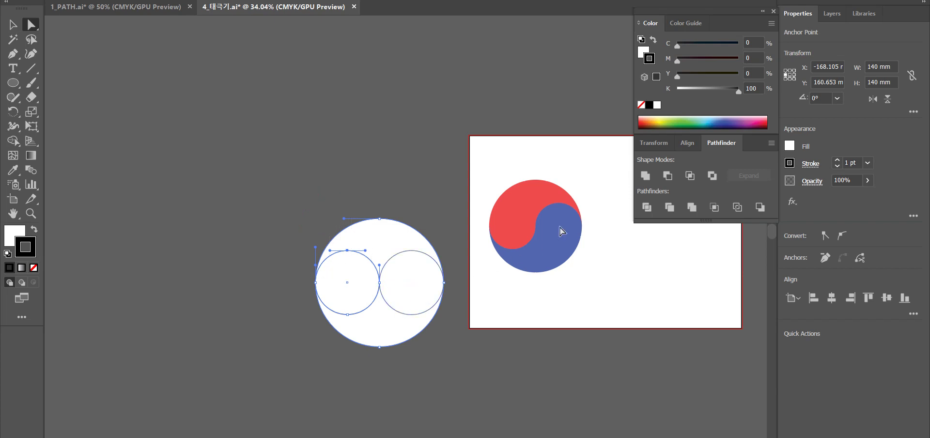
{"action": "left_click", "coordinate": [668, 207]}
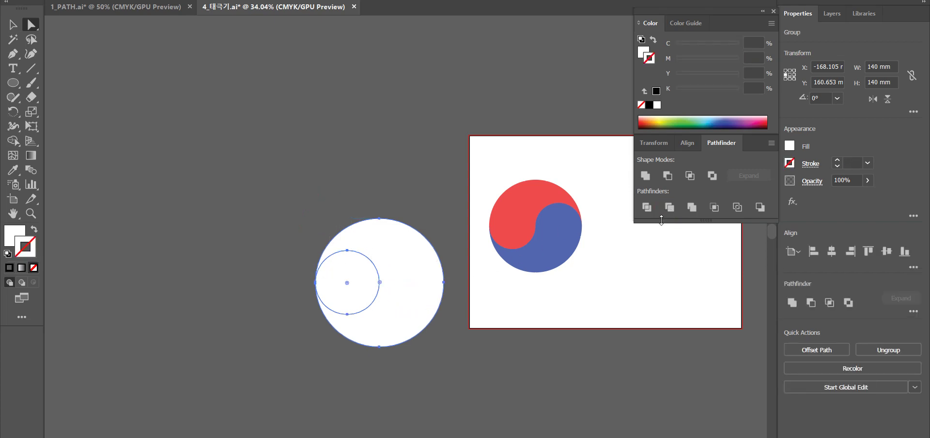
{"action": "key", "text": "ctrl+z"}
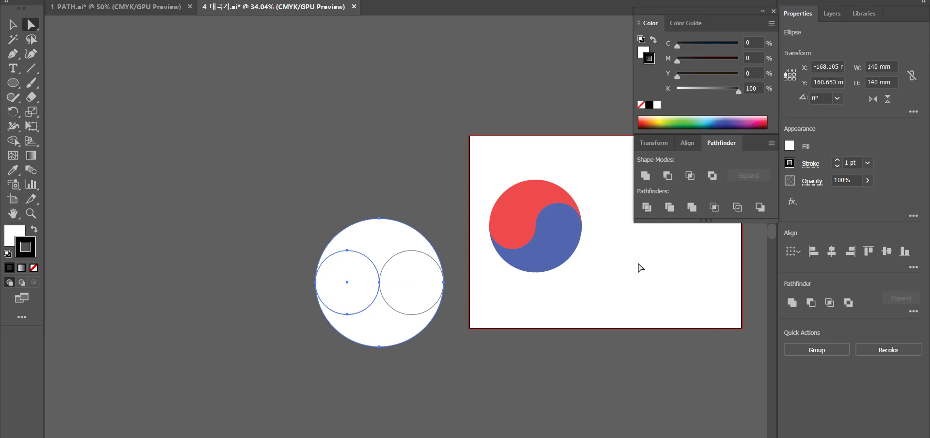
{"action": "left_click", "coordinate": [645, 176]}
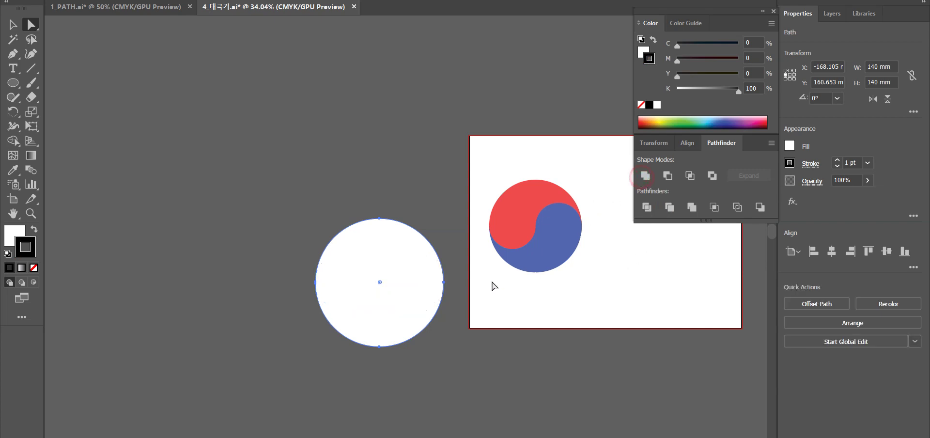
{"action": "key", "text": "ctrl+z"}
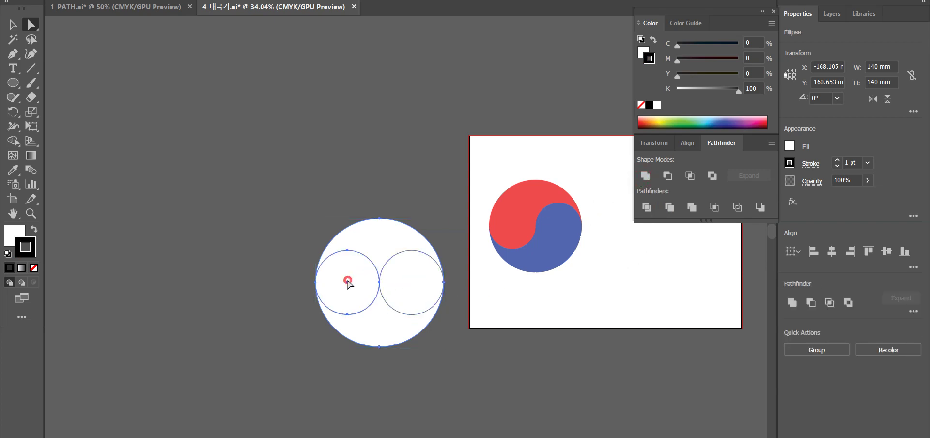
{"action": "left_click", "coordinate": [297, 222]}
{"action": "left_click", "coordinate": [353, 271]}
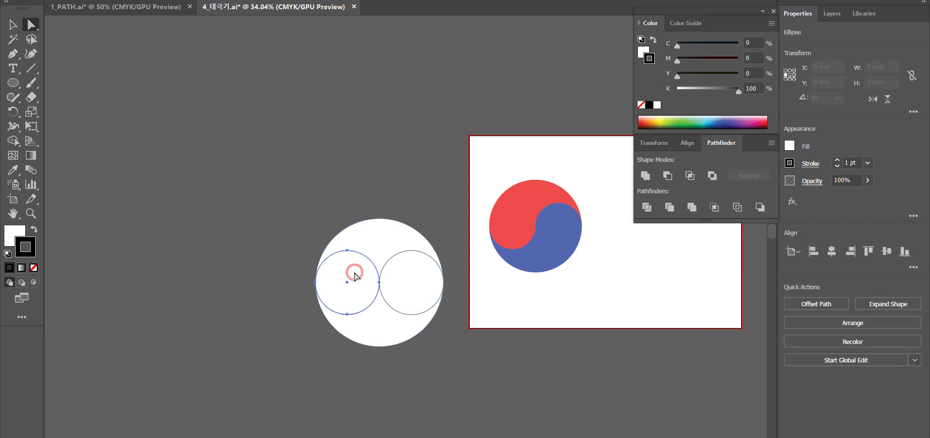
{"action": "left_click", "coordinate": [380, 234], "text": "shift"}
{"action": "left_click", "coordinate": [388, 276], "text": "shift"}
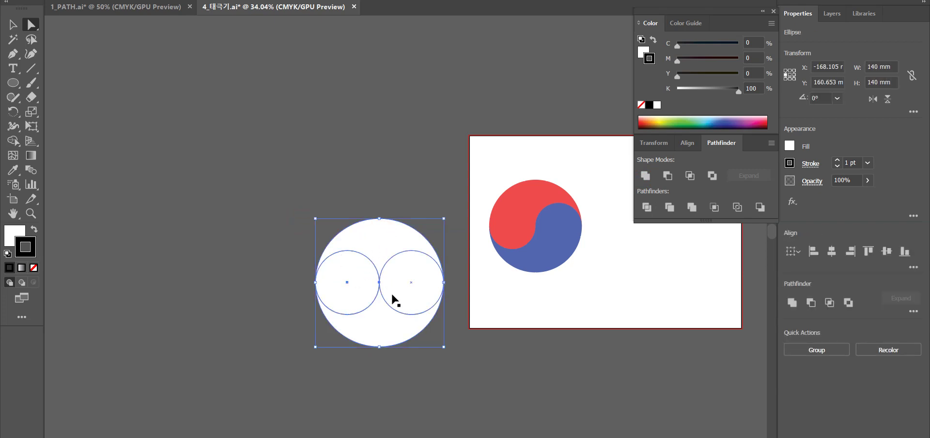
{"action": "left_click", "coordinate": [393, 300]}
{"action": "left_click_drag", "start_coordinate": [400, 299], "coordinate": [338, 297]}
{"action": "left_click", "coordinate": [448, 337]}
{"action": "left_click", "coordinate": [405, 282]}
{"action": "left_click", "coordinate": [476, 347]}
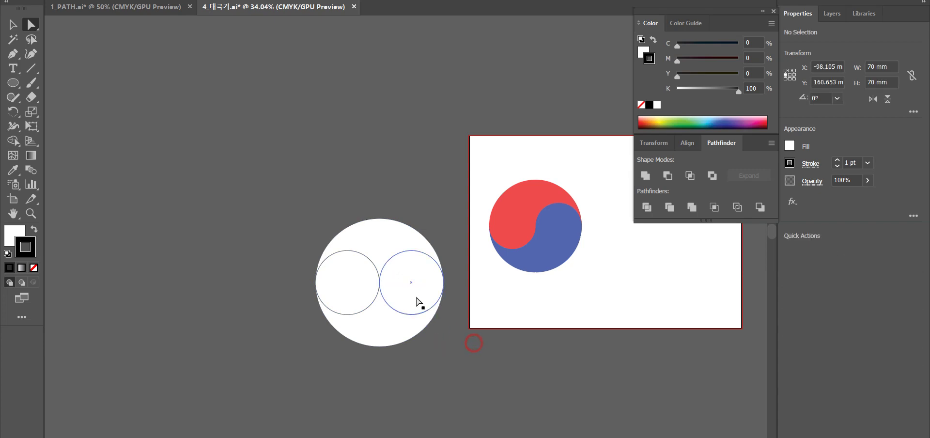
Try Pathfinder Unite on the large circle with its right inner circle, and undo it
{"action": "left_click", "coordinate": [412, 287]}
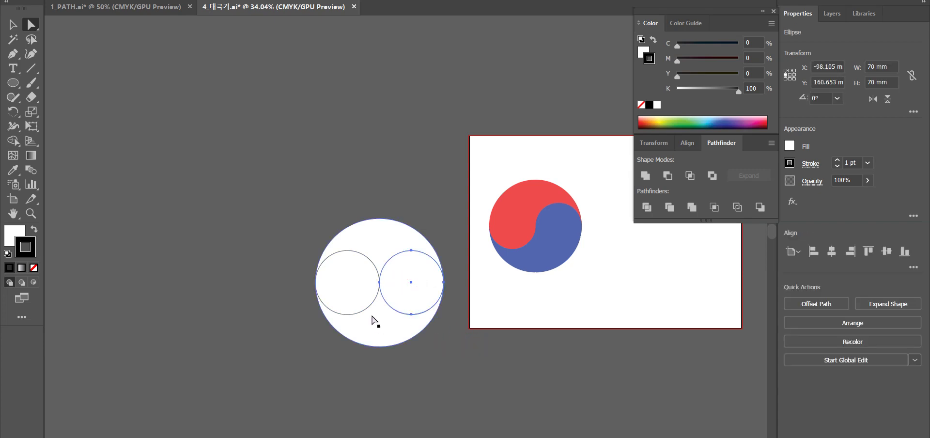
{"action": "left_click_drag", "start_coordinate": [374, 321], "coordinate": [377, 302]}
{"action": "key", "text": "ctrl+z"}
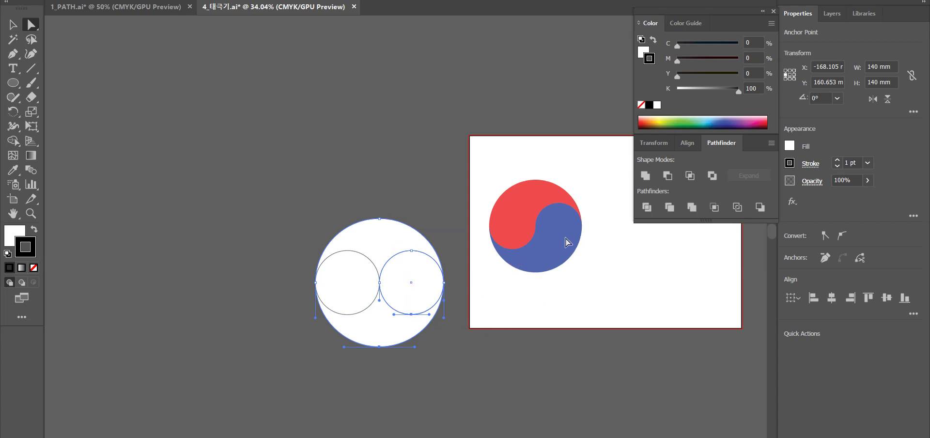
{"action": "left_click", "coordinate": [645, 175]}
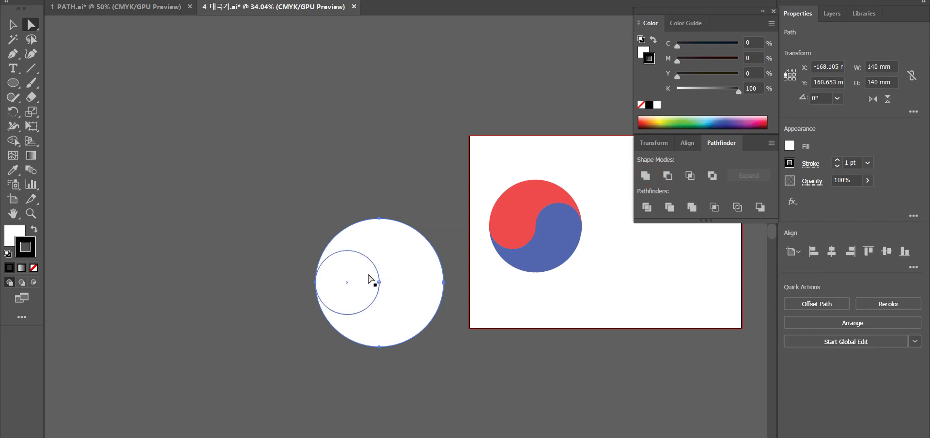
{"action": "key", "text": "ctrl+z"}
{"action": "left_click", "coordinate": [447, 357]}
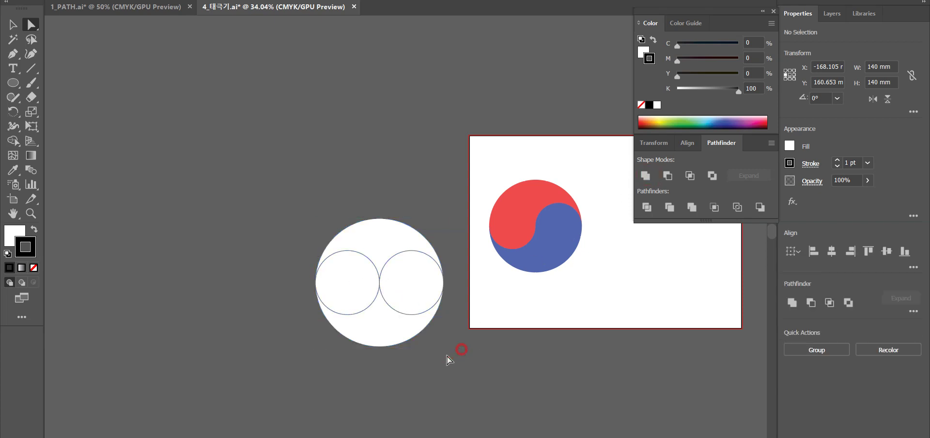
Replace the left inner circle with a duplicate of the right one, touching it at the large circle's centre
{"action": "left_click_drag", "start_coordinate": [449, 380], "coordinate": [390, 274]}
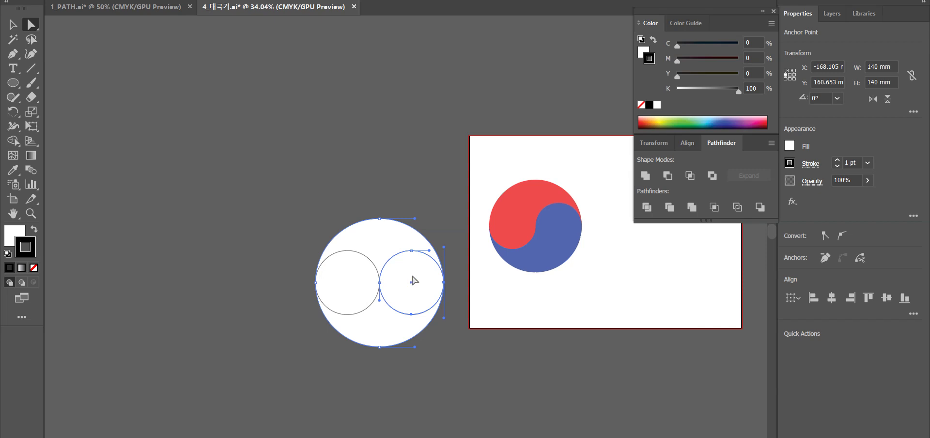
{"action": "left_click", "coordinate": [411, 292]}
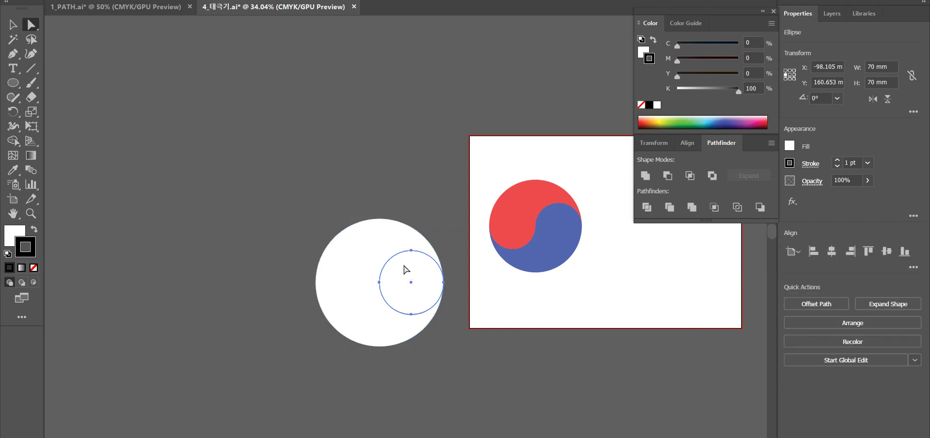
{"action": "left_click_drag", "start_coordinate": [402, 292], "coordinate": [342, 297]}
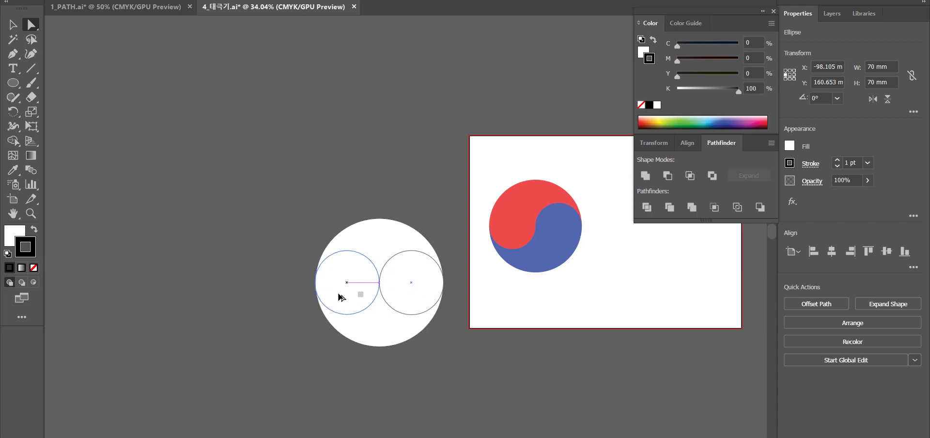
{"action": "left_click", "coordinate": [438, 343]}
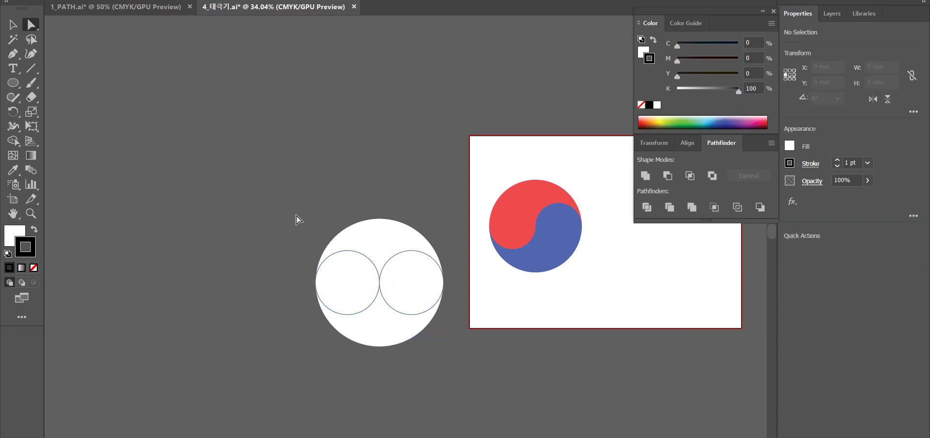
Try Pathfinder Unite on the large circle with the replaced left inner circle
{"action": "left_click", "coordinate": [351, 277]}
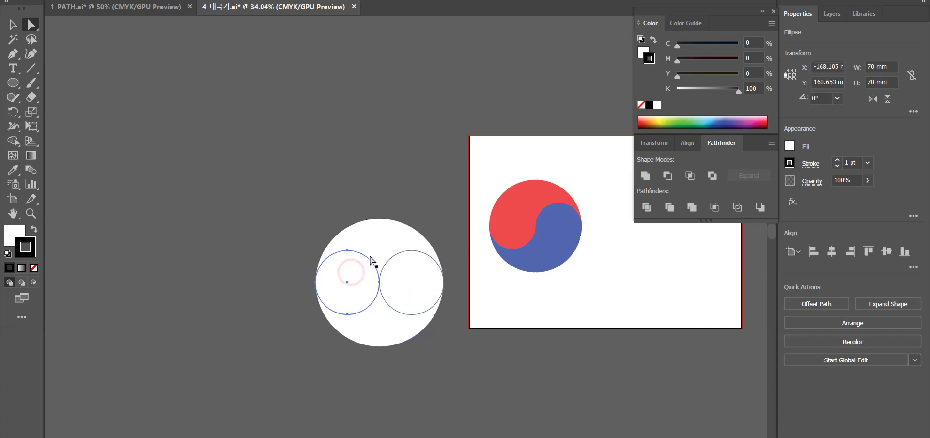
{"action": "left_click", "coordinate": [363, 221], "text": "shift"}
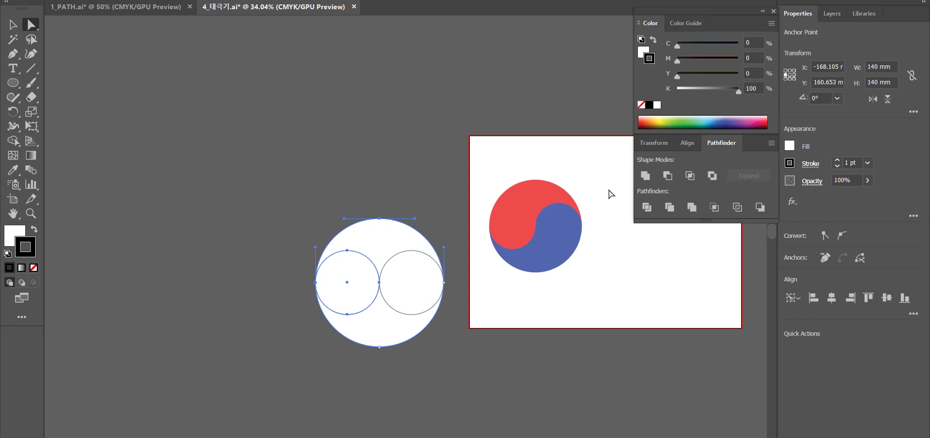
{"action": "left_click", "coordinate": [646, 178]}
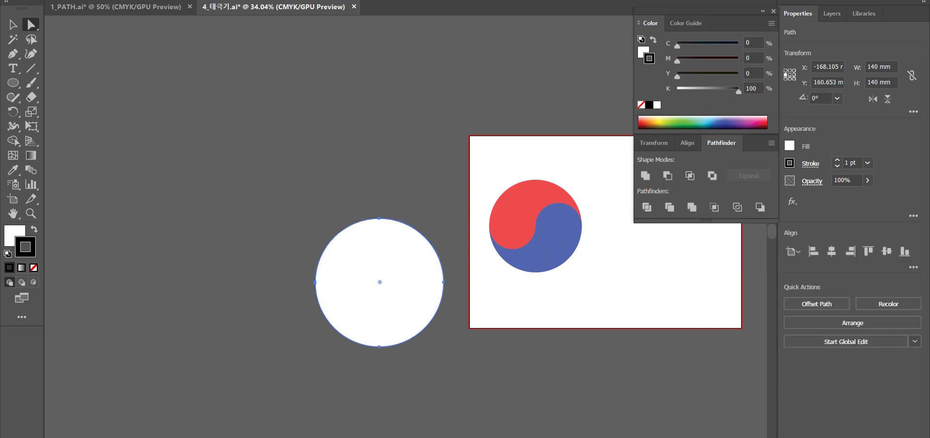
Switch to the browser notes to check the Pathfinder definitions, then return to Illustrator and undo the last Unite
{"action": "left_click", "coordinate": [493, 402]}
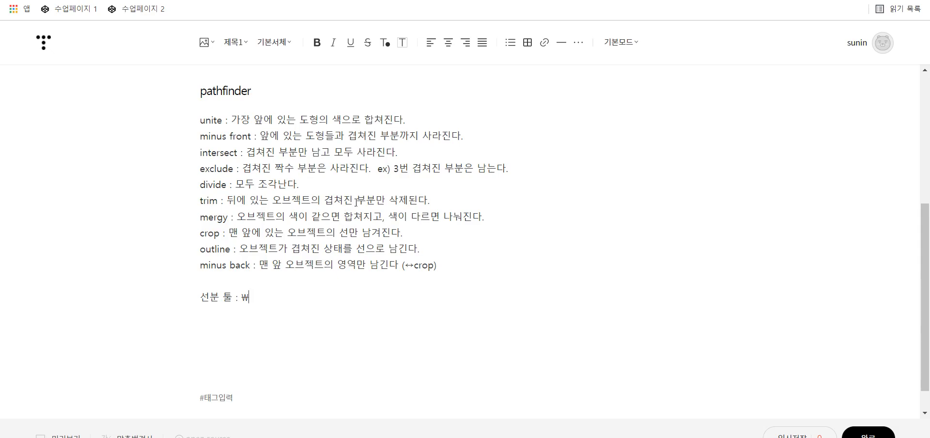
{"action": "key", "text": "alt+Tab"}
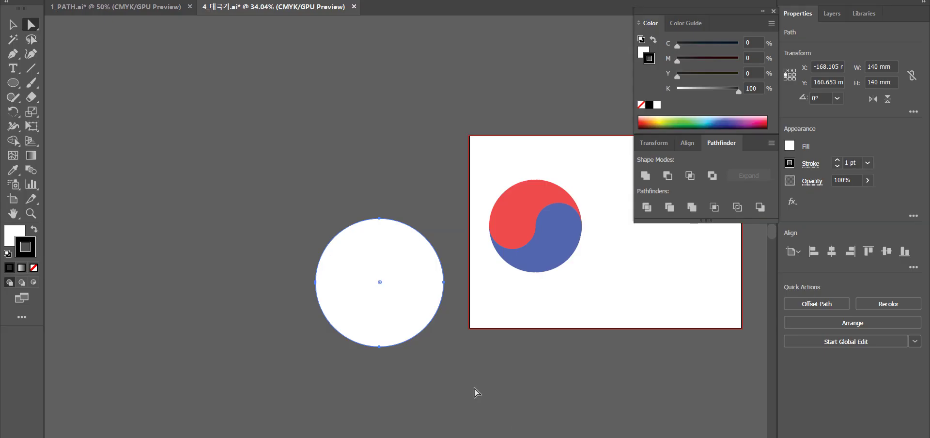
{"action": "key", "text": "ctrl+f"}
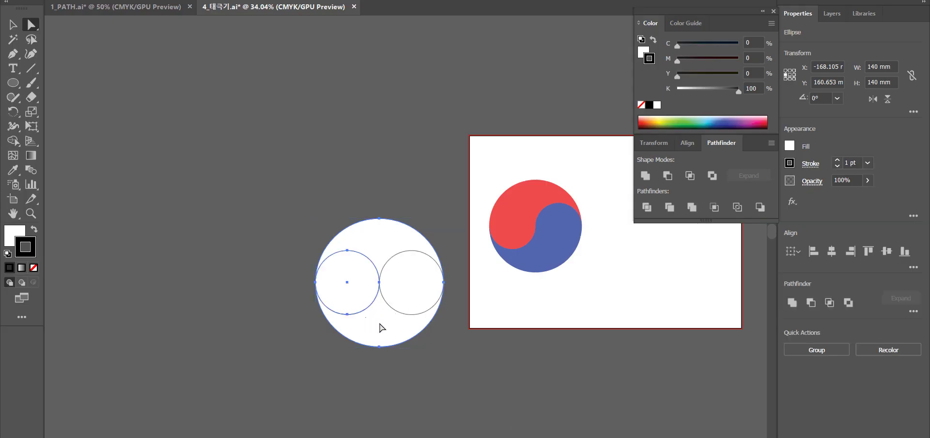
Divide the large circle and both inner circles into separate pieces with Pathfinder Divide
{"action": "left_click", "coordinate": [436, 348]}
{"action": "key", "text": "ctrl+a"}
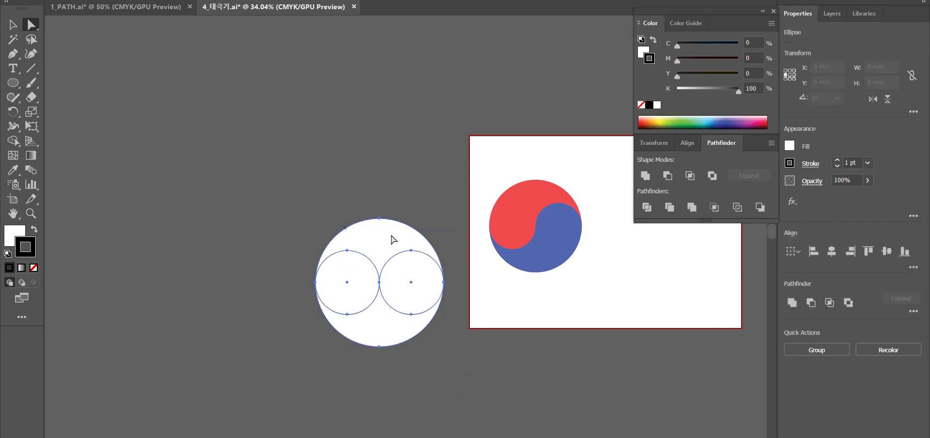
{"action": "left_click", "coordinate": [646, 209]}
{"action": "left_click", "coordinate": [307, 202]}
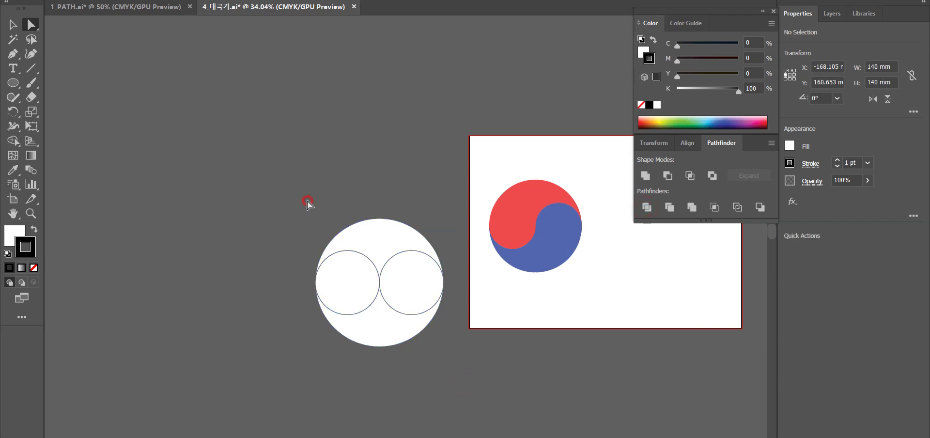
Try Trim on the upper piece and left circle, undo it, and combine them with Unite instead
{"action": "left_click_drag", "start_coordinate": [316, 193], "coordinate": [373, 292]}
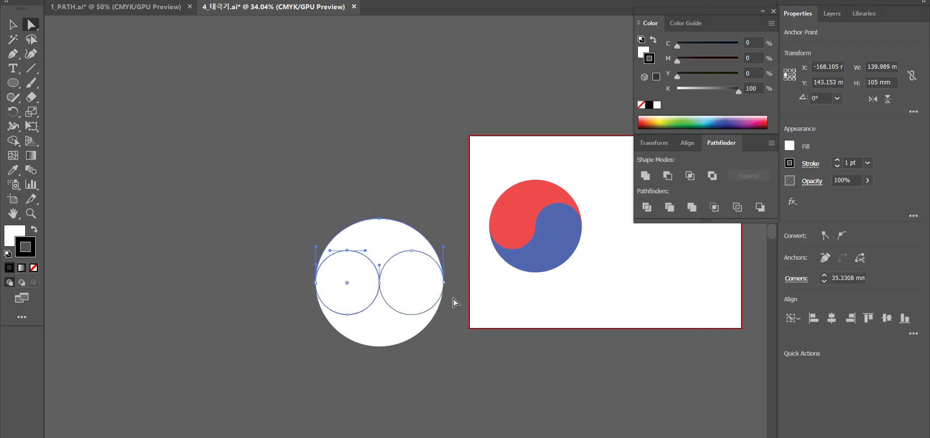
{"action": "left_click", "coordinate": [668, 206]}
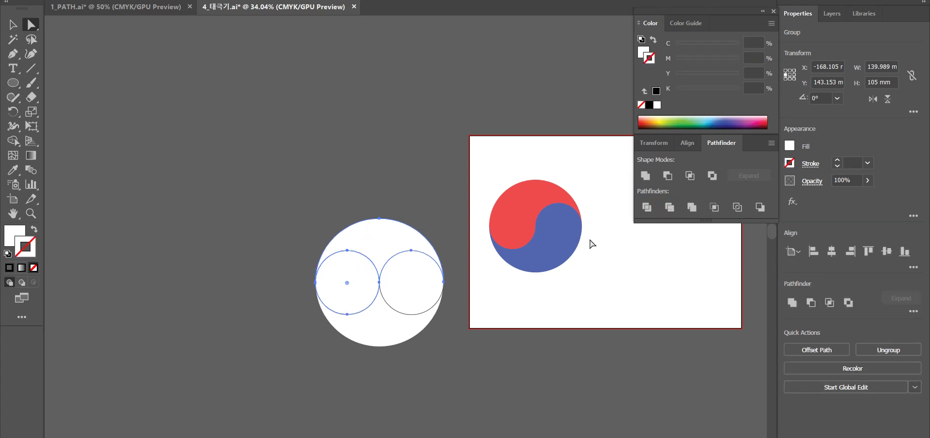
{"action": "key", "text": "ctrl+z"}
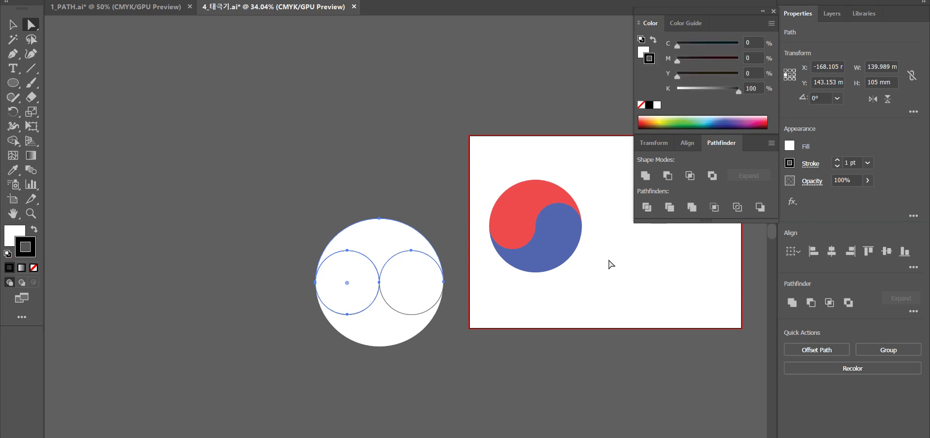
{"action": "left_click", "coordinate": [647, 177]}
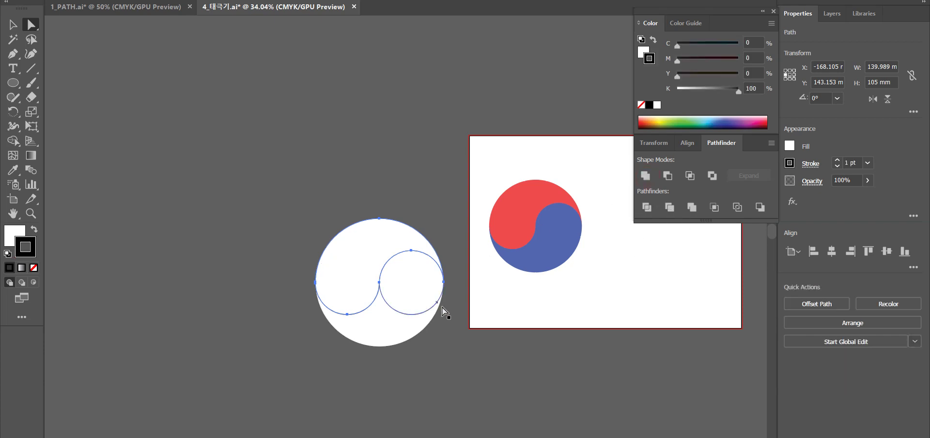
Unite the lower piece of the large circle with the right circle to form the symbol's lower half
{"action": "left_click", "coordinate": [462, 393]}
{"action": "left_click_drag", "start_coordinate": [444, 350], "coordinate": [388, 303]}
{"action": "key", "text": "Delete"}
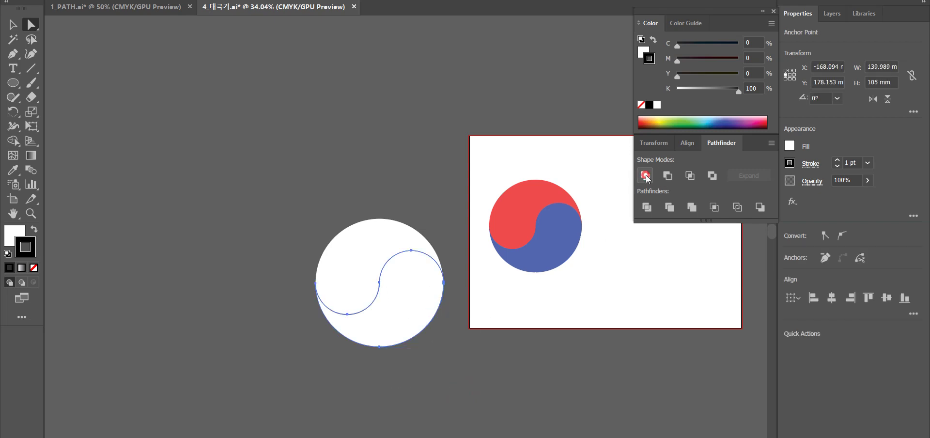
Apply the reference symbol's red fill without stroke to the upper half, sampling it with the Eyedropper
{"action": "left_click", "coordinate": [361, 252]}
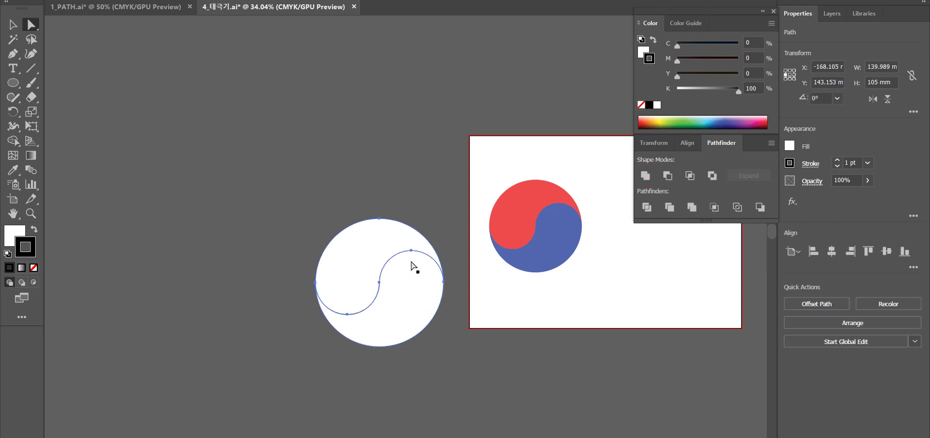
{"action": "key", "text": "i"}
{"action": "left_click", "coordinate": [515, 216]}
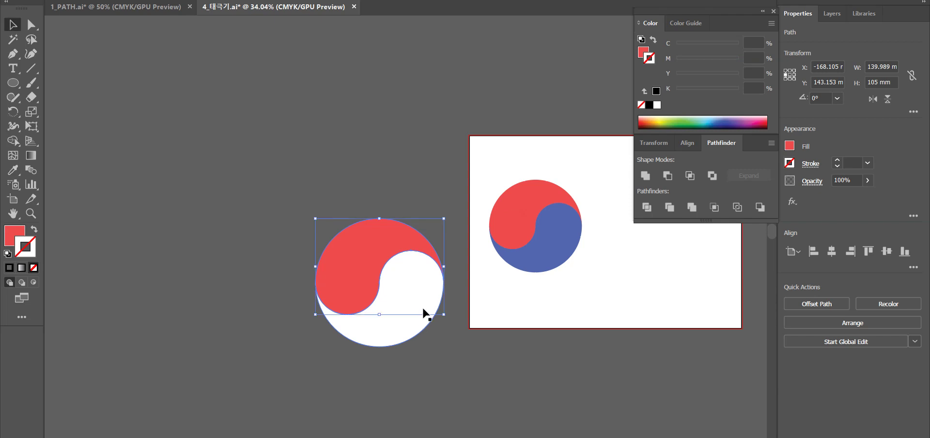
Apply the reference symbol's blue fill without stroke to the lower half, sampling it with the Eyedropper
{"action": "left_click", "coordinate": [421, 297], "text": "ctrl"}
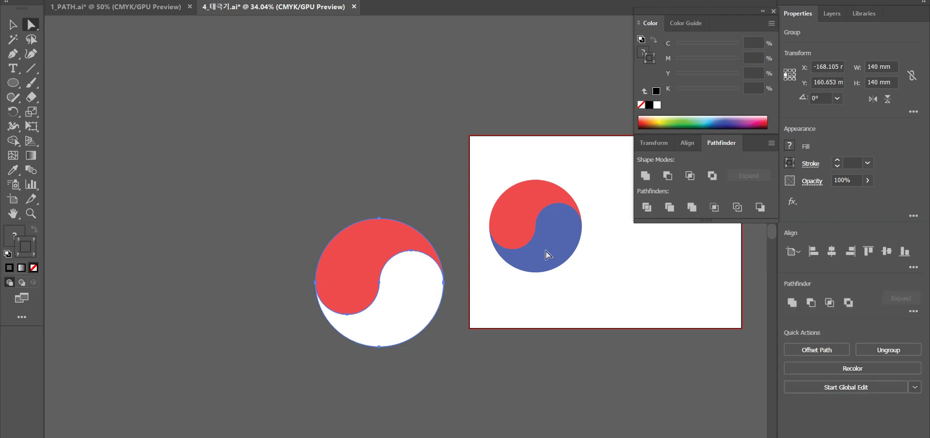
{"action": "left_click", "coordinate": [461, 382]}
{"action": "left_click", "coordinate": [427, 306]}
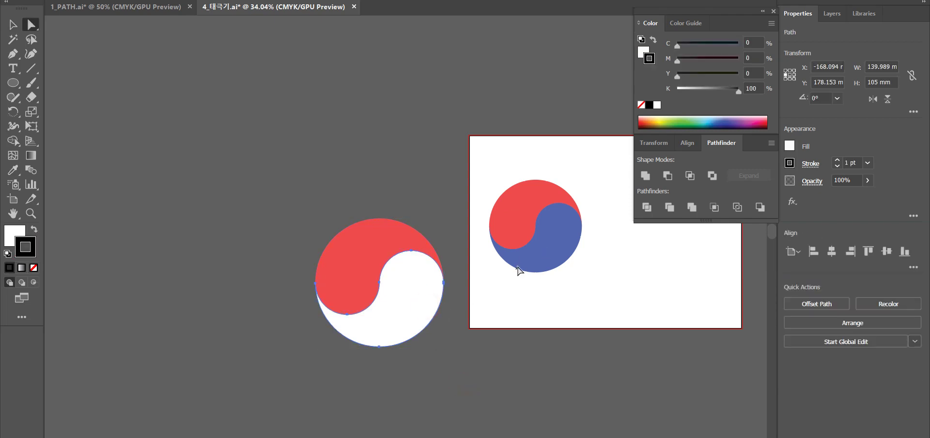
{"action": "key", "text": "i"}
{"action": "left_click", "coordinate": [543, 239]}
{"action": "key", "text": "v"}
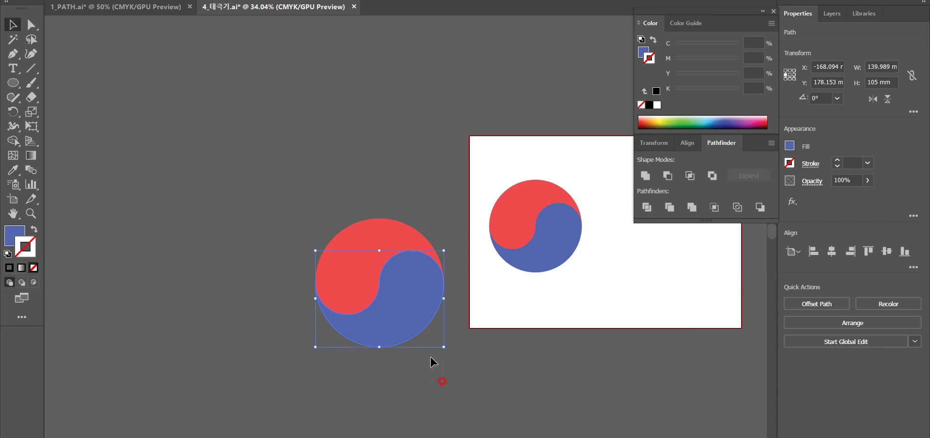
Scale the finished taegeuk symbol down to about 84.6 mm across and place it on the artboard, right of the reference symbol
{"action": "left_click", "coordinate": [373, 299]}
{"action": "left_click_drag", "start_coordinate": [358, 266], "coordinate": [289, 262]}
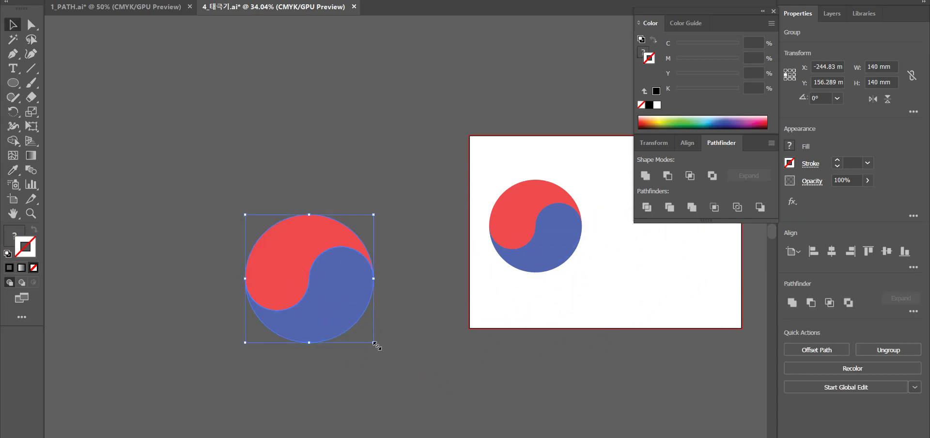
{"action": "left_click_drag", "start_coordinate": [373, 343], "coordinate": [348, 318]}
{"action": "left_click_drag", "start_coordinate": [470, 369], "coordinate": [314, 363]}
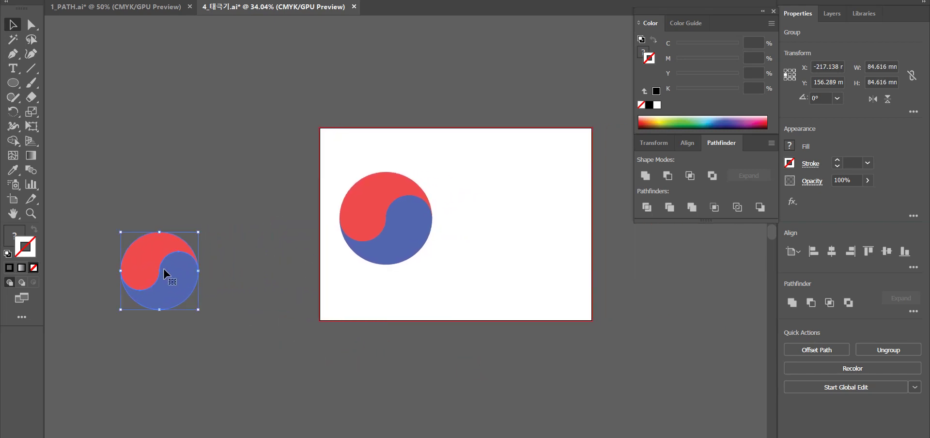
{"action": "left_click_drag", "start_coordinate": [166, 269], "coordinate": [524, 223]}
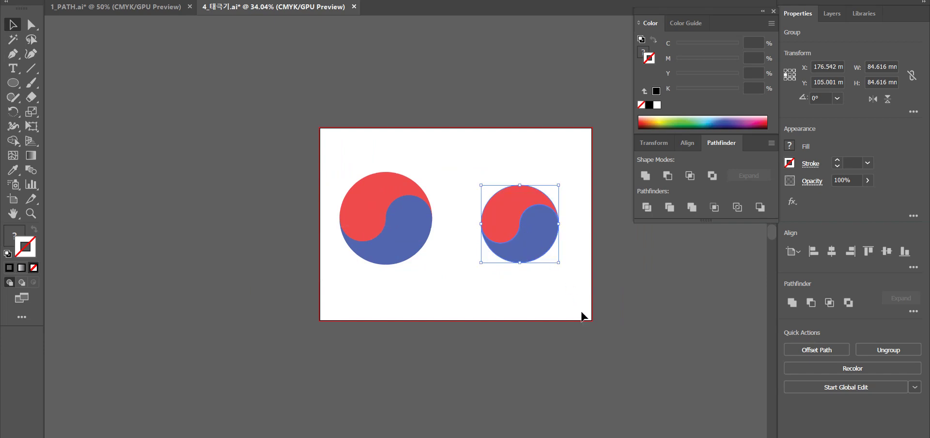
{"action": "left_click", "coordinate": [614, 336]}
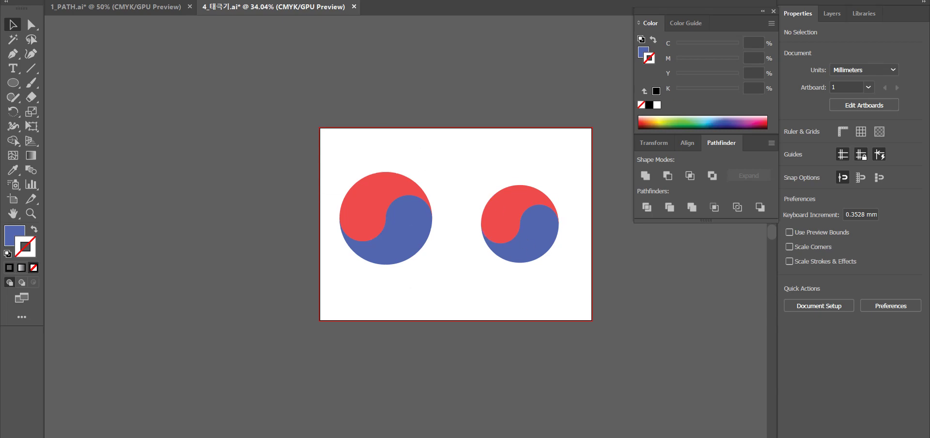
Open the exercise file 5_아디다스 from the Lesson6 folder in File Explorer
{"action": "left_click", "coordinate": [344, 436]}
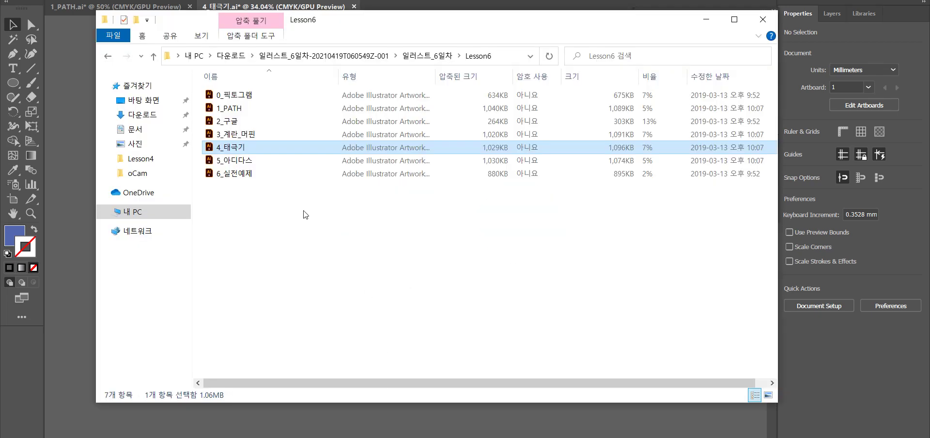
{"action": "left_click", "coordinate": [234, 168]}
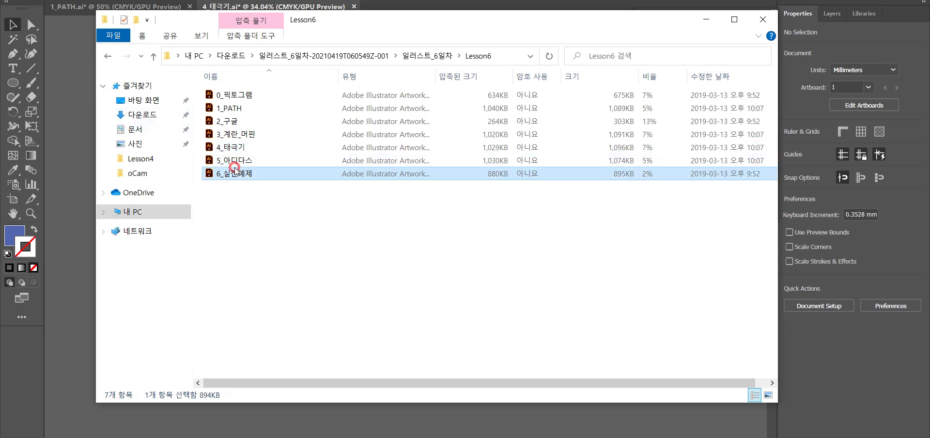
{"action": "double_click", "coordinate": [236, 159]}
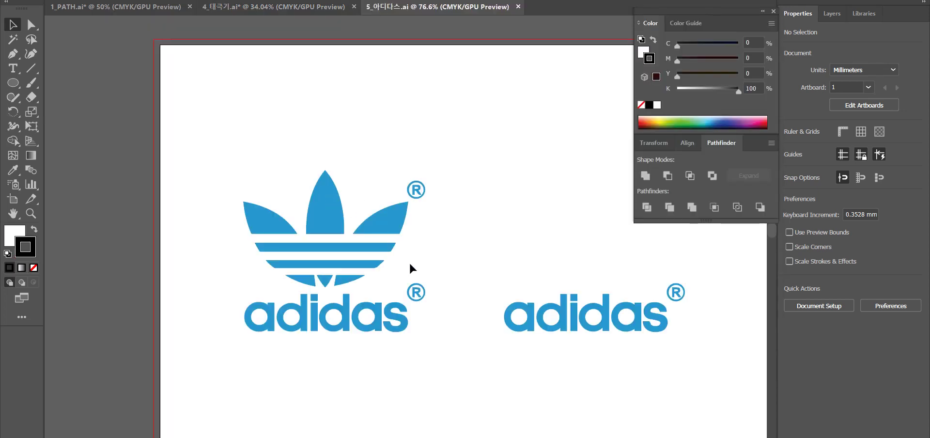
Draw a tall, narrow ellipse about 20.2 mm wide and 54.1 mm high on the pasteboard beside the reference logo
{"action": "left_click_drag", "start_coordinate": [467, 396], "coordinate": [608, 345]}
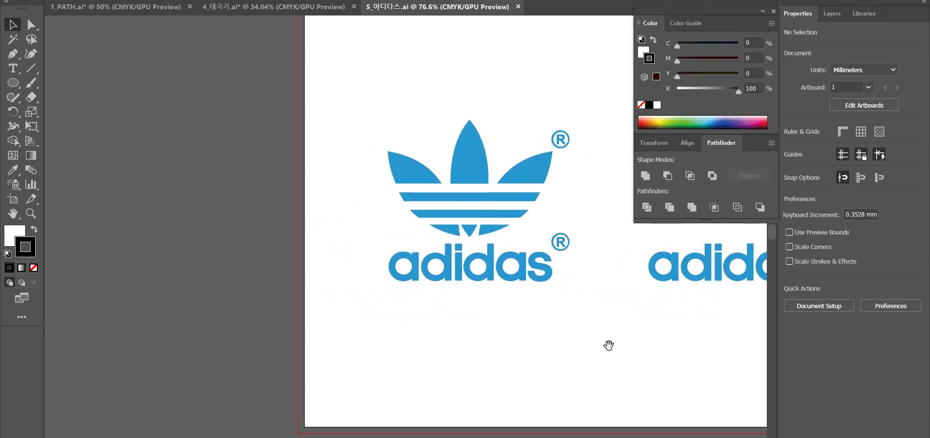
{"action": "left_click_drag", "start_coordinate": [409, 334], "coordinate": [443, 367]}
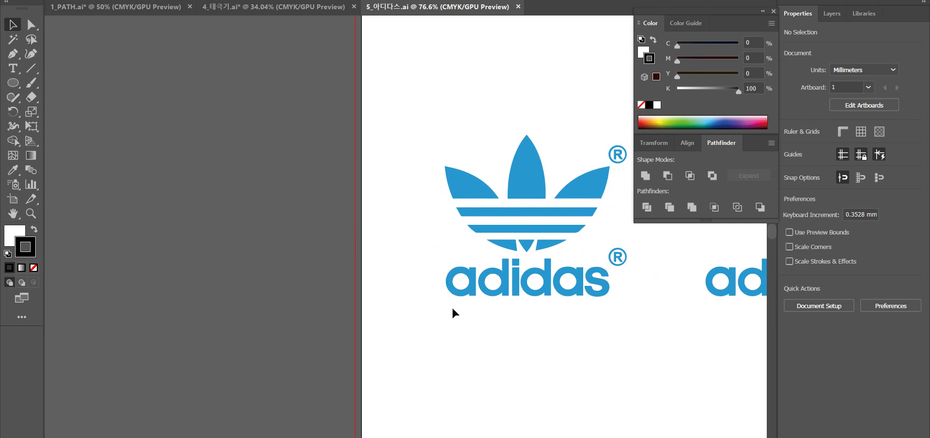
{"action": "key", "text": "l"}
{"action": "left_click_drag", "start_coordinate": [141, 139], "coordinate": [182, 250]}
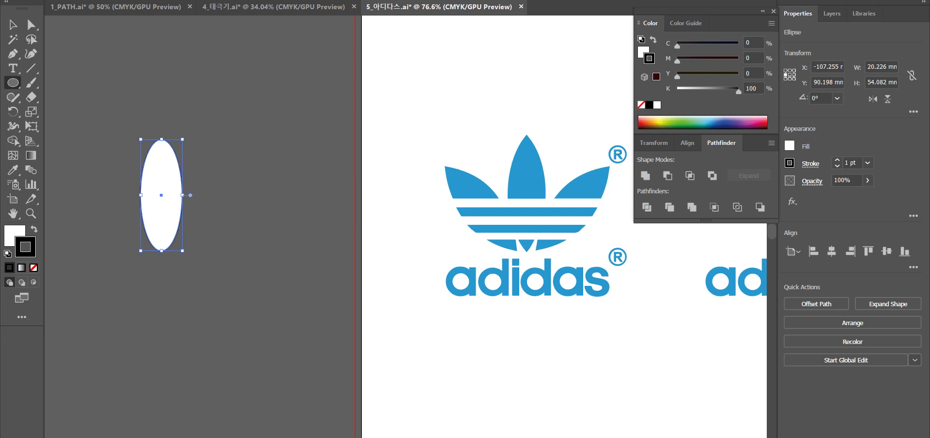
Add anchor points midway between the ellipse's existing anchors
{"action": "key", "text": "alt+o"}
{"action": "mouse_move", "coordinate": [155, 227]}
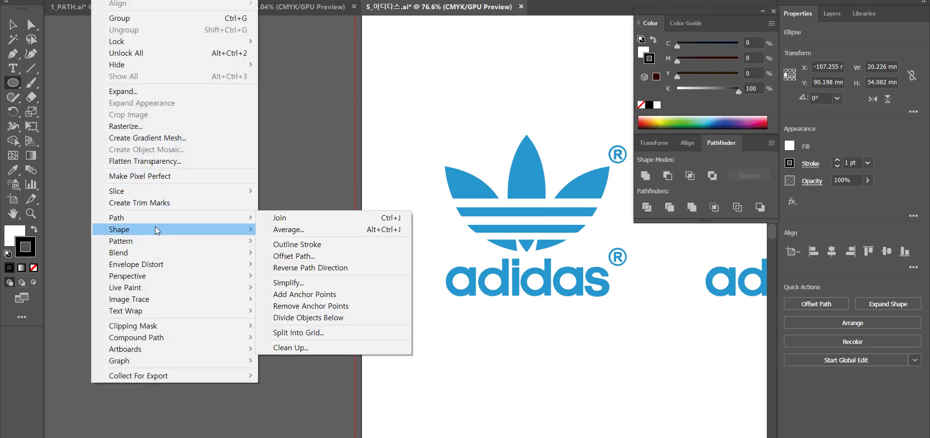
{"action": "left_click", "coordinate": [296, 293]}
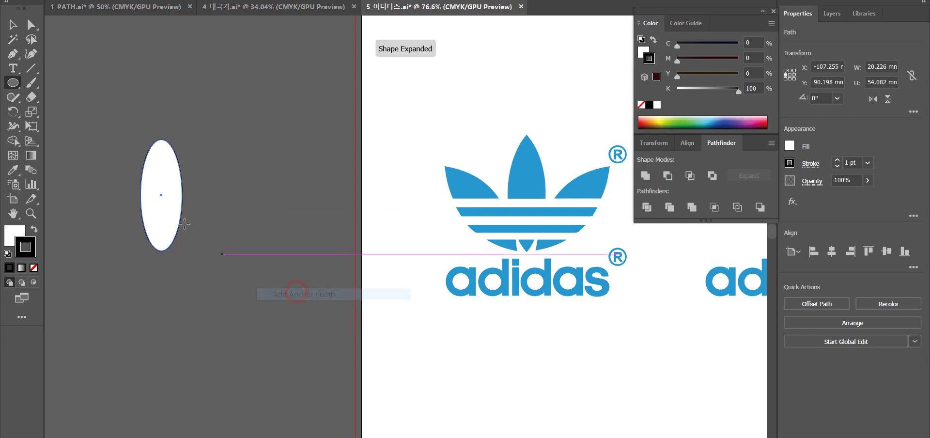
{"action": "left_click", "coordinate": [143, 162]}
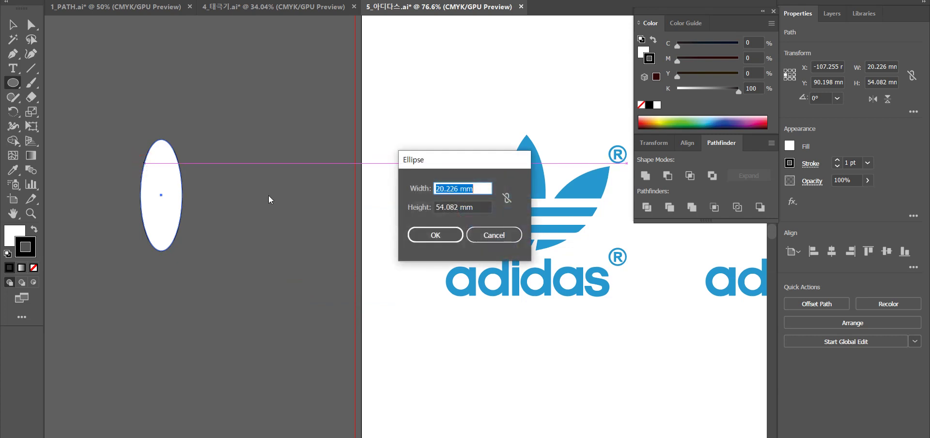
{"action": "left_click", "coordinate": [492, 234]}
Try to form a pointed petal tip by moving the ellipse's two upper side anchors onto its top point
{"action": "key", "text": "a"}
{"action": "left_click_drag", "start_coordinate": [148, 158], "coordinate": [203, 163]}
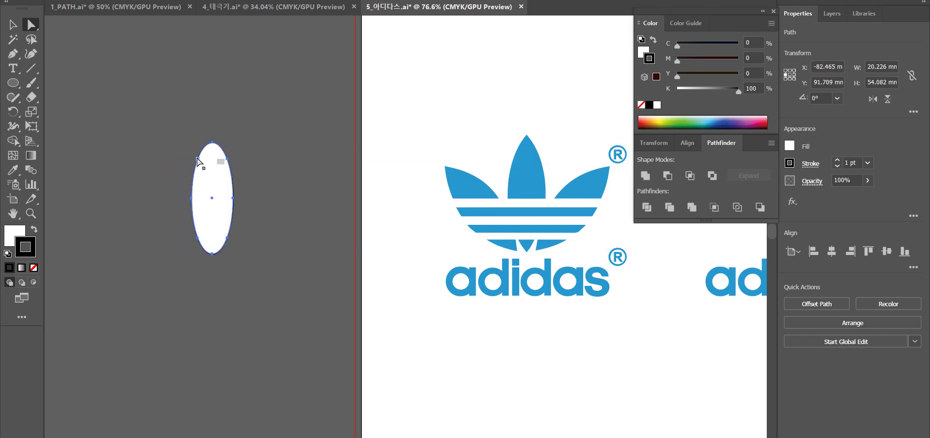
{"action": "left_click", "coordinate": [270, 166]}
{"action": "left_click_drag", "start_coordinate": [200, 160], "coordinate": [213, 145]}
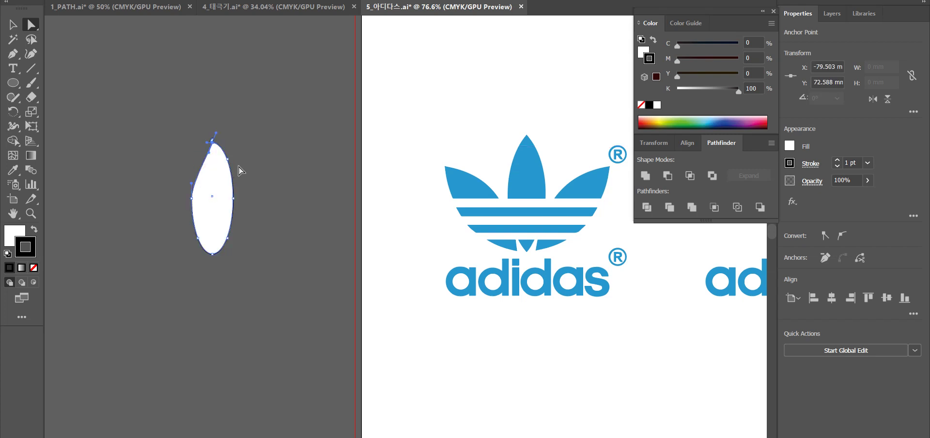
{"action": "left_click", "coordinate": [285, 194]}
{"action": "left_click", "coordinate": [216, 175]}
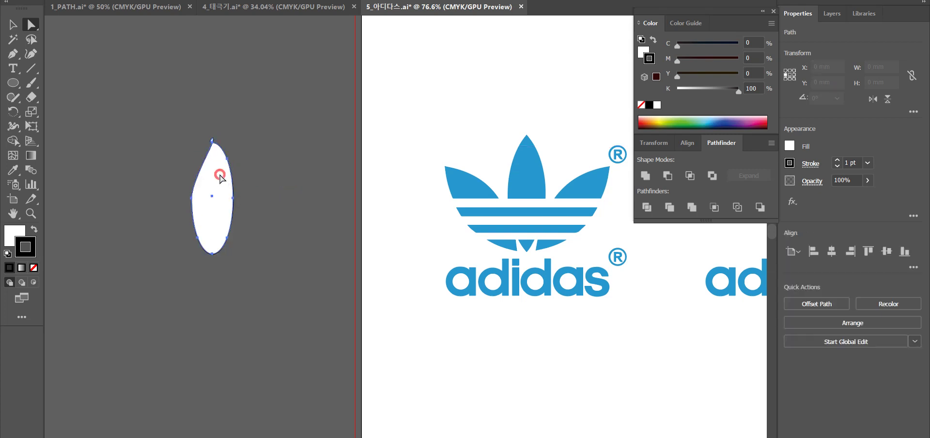
{"action": "mouse_move", "coordinate": [227, 158]}
{"action": "left_mouse_down"}
{"action": "mouse_move", "coordinate": [215, 154]}
{"action": "mouse_move", "coordinate": [227, 173]}
{"action": "mouse_move", "coordinate": [212, 151]}
{"action": "left_mouse_up"}
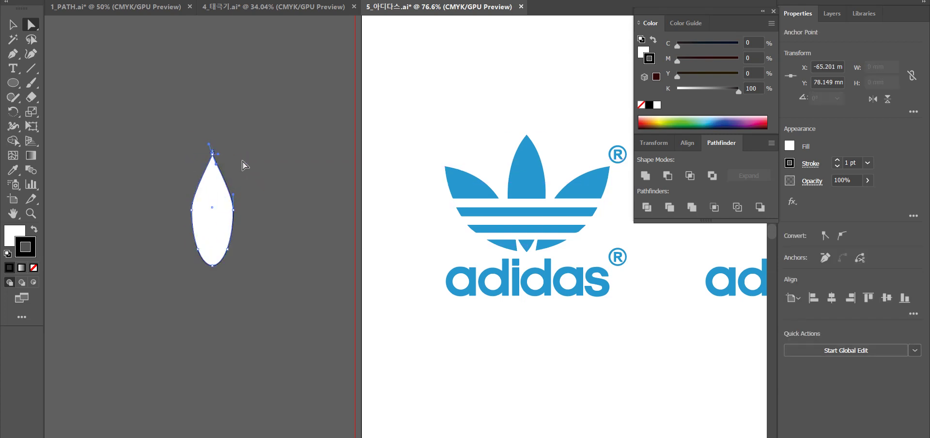
{"action": "left_click", "coordinate": [276, 192]}
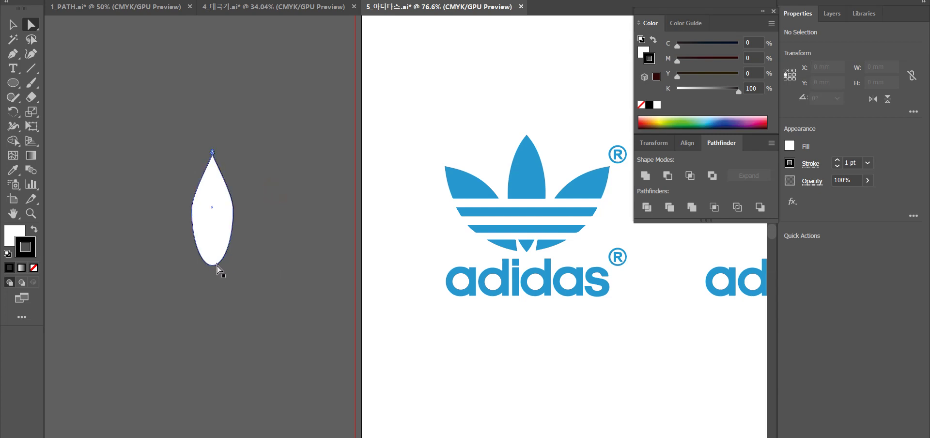
Reposition the petal shape on the pasteboard, then undo the moves and the anchor edits back to the plain ellipse
{"action": "key", "text": "v"}
{"action": "left_click_drag", "start_coordinate": [229, 228], "coordinate": [257, 265]}
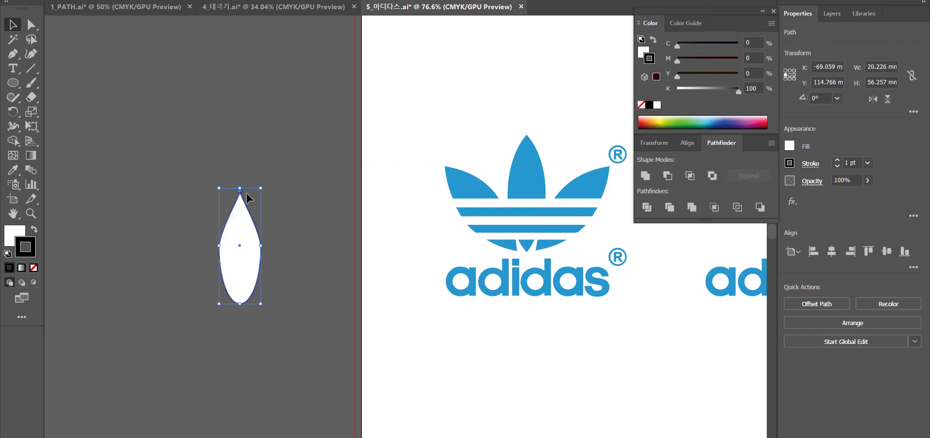
{"action": "left_click_drag", "start_coordinate": [239, 197], "coordinate": [248, 191]}
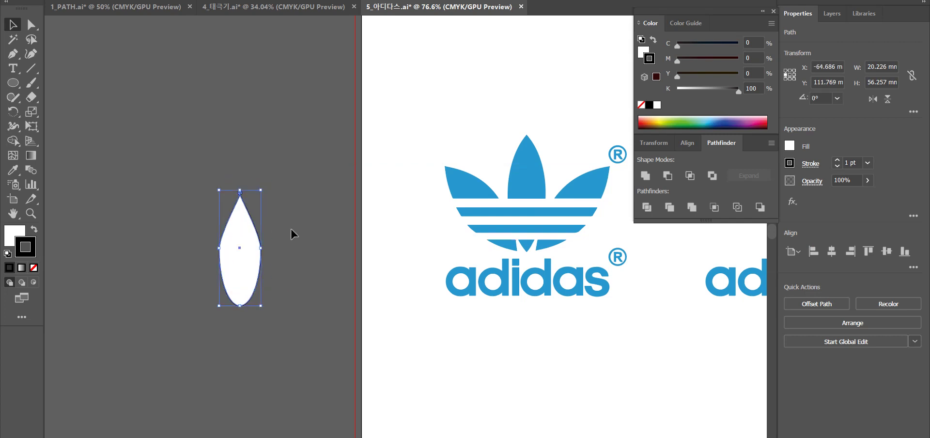
{"action": "key", "text": "ctrl+z"}
{"action": "key", "text": "ctrl+z"}
{"action": "key", "text": "ctrl+z"}
{"action": "key", "text": "ctrl+z"}
{"action": "key", "text": "ctrl+z"}
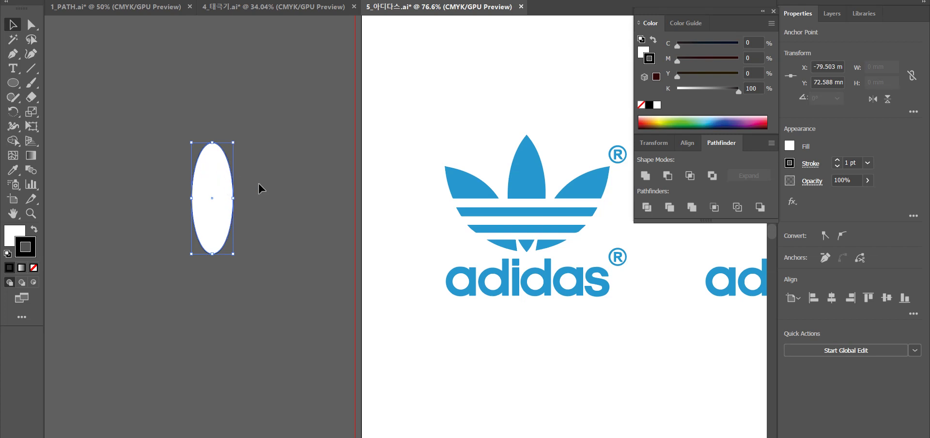
Try to pull the ellipse's upper-left anchor and curve up to its top point, undoing each attempt
{"action": "key", "text": "a"}
{"action": "left_click", "coordinate": [199, 157]}
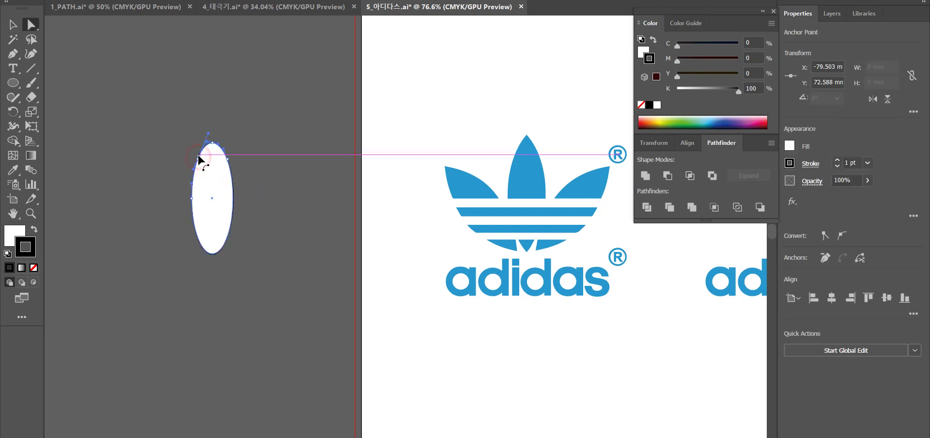
{"action": "left_click_drag", "start_coordinate": [198, 157], "coordinate": [213, 144]}
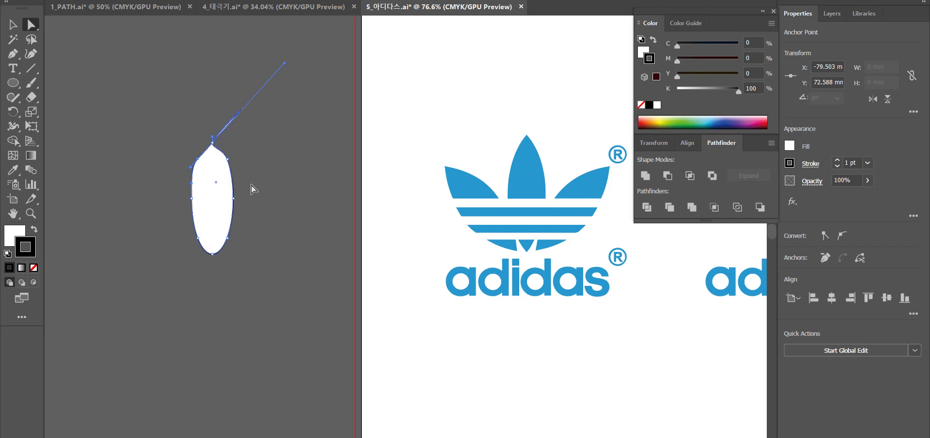
{"action": "key", "text": "ctrl+z"}
{"action": "left_click_drag", "start_coordinate": [194, 170], "coordinate": [212, 146]}
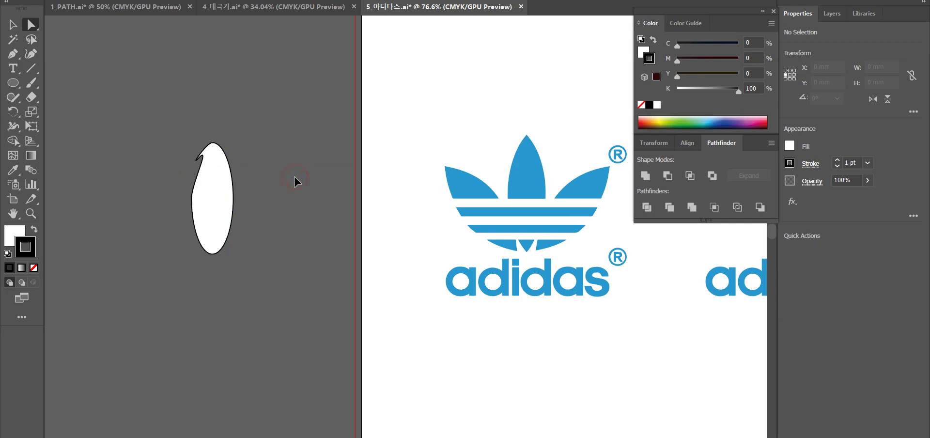
{"action": "key", "text": "ctrl+z"}
{"action": "left_click_drag", "start_coordinate": [199, 159], "coordinate": [211, 144]}
{"action": "left_click", "coordinate": [262, 185]}
{"action": "key", "text": "ctrl+z"}
Try to bring both upper side anchors together at the ellipse's top point, then undo the edits
{"action": "left_click_drag", "start_coordinate": [199, 160], "coordinate": [211, 142]}
{"action": "left_click", "coordinate": [271, 179]}
{"action": "key", "text": "ctrl+z"}
{"action": "left_click", "coordinate": [284, 216]}
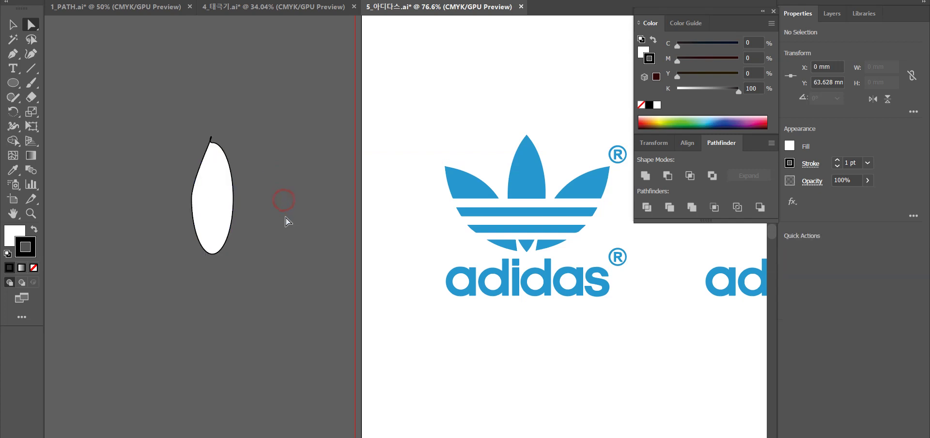
{"action": "left_click", "coordinate": [227, 160]}
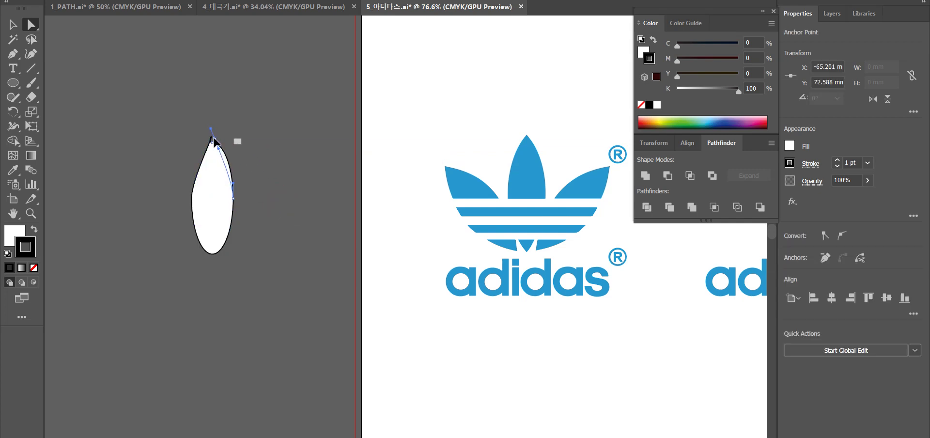
{"action": "left_click", "coordinate": [213, 141]}
{"action": "left_click", "coordinate": [290, 200]}
{"action": "key", "text": "ctrl+z"}
{"action": "key", "text": "ctrl+z"}
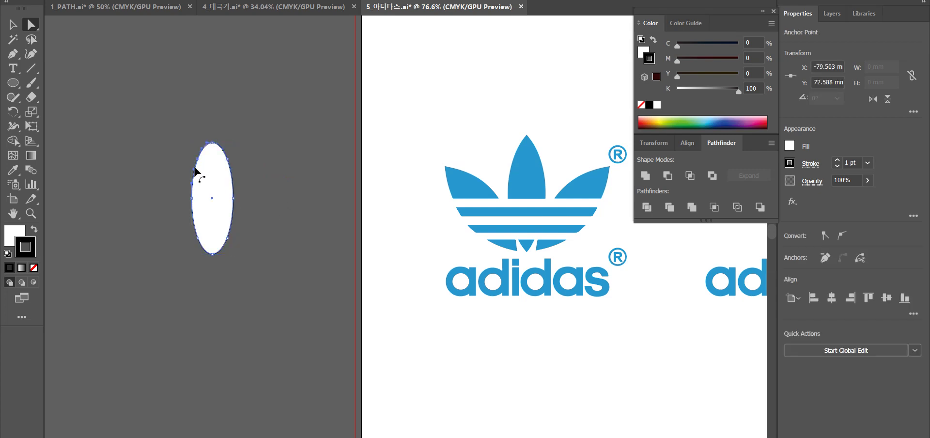
Move the ellipse lower on the pasteboard, try its upper-left anchor at the top point, and undo that anchor edit
{"action": "left_click_drag", "start_coordinate": [208, 174], "coordinate": [239, 230]}
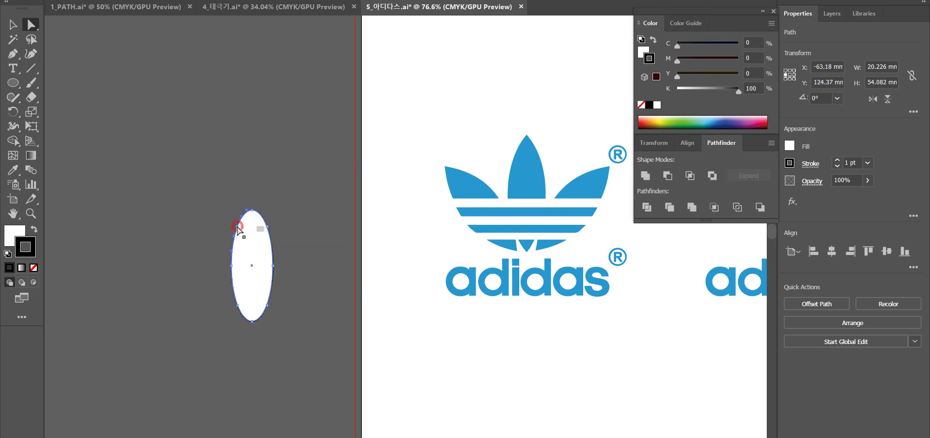
{"action": "left_click", "coordinate": [251, 211]}
{"action": "left_click_drag", "start_coordinate": [252, 209], "coordinate": [251, 210]}
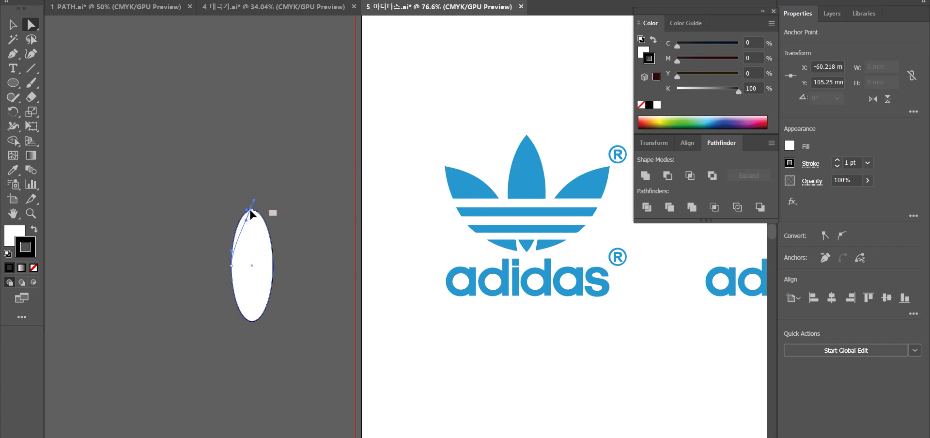
{"action": "key", "text": "ctrl+z"}
{"action": "key", "text": "ctrl+z"}
Try to narrow the ellipse's top into a symmetrical tip by moving anchors on both sides, then undo the edits
{"action": "mouse_move", "coordinate": [251, 209]}
{"action": "left_mouse_down"}
{"action": "mouse_move", "coordinate": [237, 232]}
{"action": "mouse_move", "coordinate": [251, 218]}
{"action": "mouse_move", "coordinate": [239, 218]}
{"action": "mouse_move", "coordinate": [248, 223]}
{"action": "left_mouse_up"}
{"action": "left_click", "coordinate": [284, 223]}
{"action": "key", "text": "ctrl+z"}
{"action": "left_click", "coordinate": [303, 243]}
{"action": "key", "text": "ctrl+z"}
{"action": "left_click", "coordinate": [286, 232]}
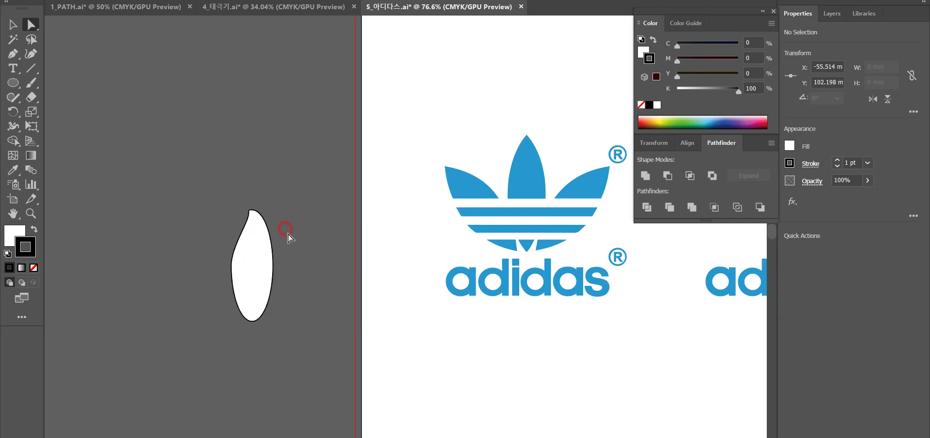
{"action": "left_click", "coordinate": [255, 214]}
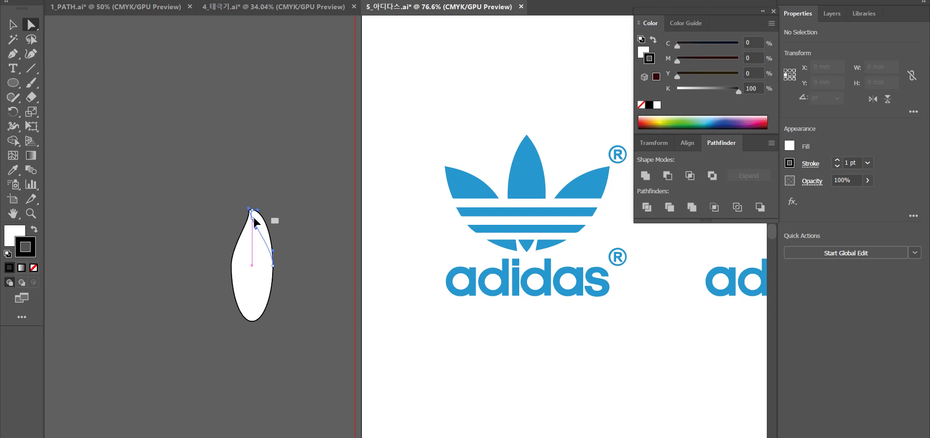
{"action": "left_click_drag", "start_coordinate": [255, 222], "coordinate": [257, 213]}
{"action": "left_click", "coordinate": [297, 236]}
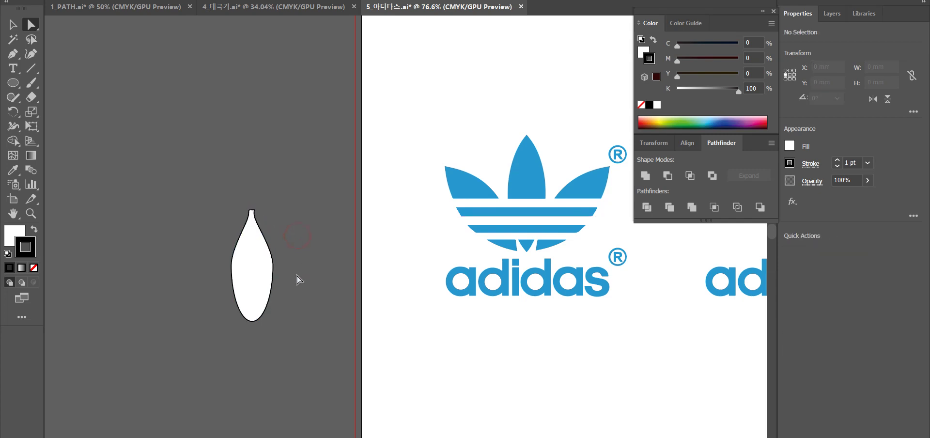
{"action": "key", "text": "ctrl+z"}
{"action": "key", "text": "ctrl+z"}
{"action": "key", "text": "ctrl+z"}
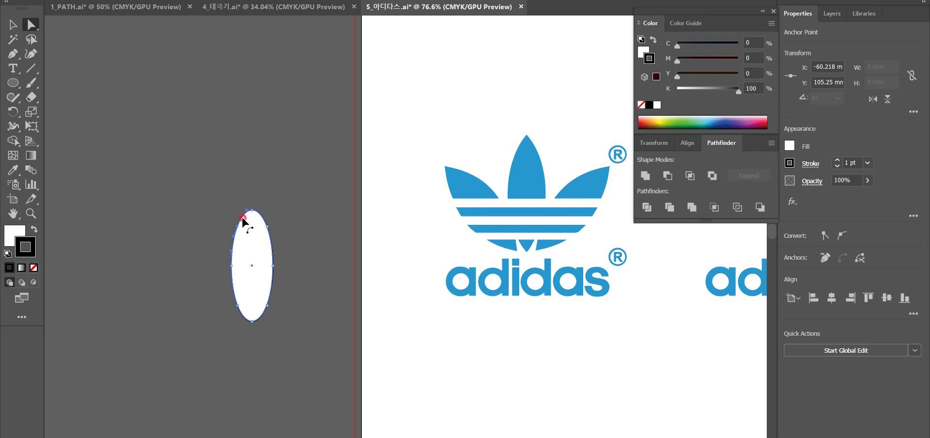
Try to reshape the ellipse's tip and bend its left curve inward, undoing both edits
{"action": "left_click_drag", "start_coordinate": [242, 218], "coordinate": [252, 209]}
{"action": "left_click", "coordinate": [322, 235]}
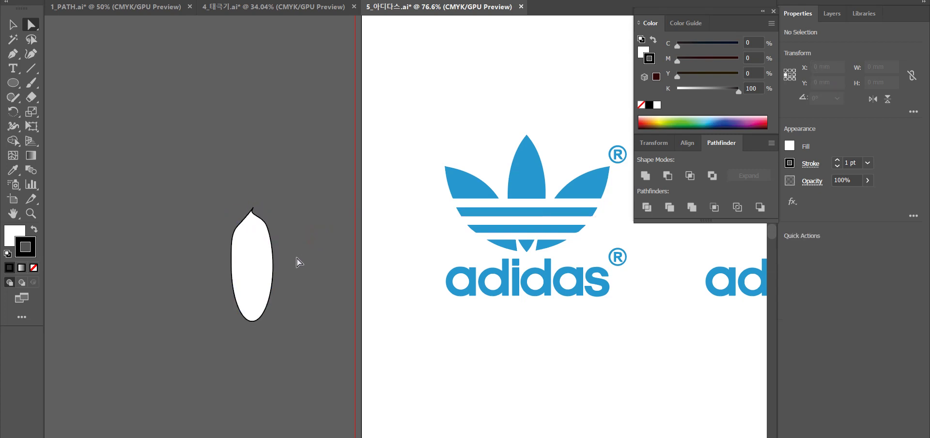
{"action": "key", "text": "ctrl+z"}
{"action": "key", "text": "ctrl+z"}
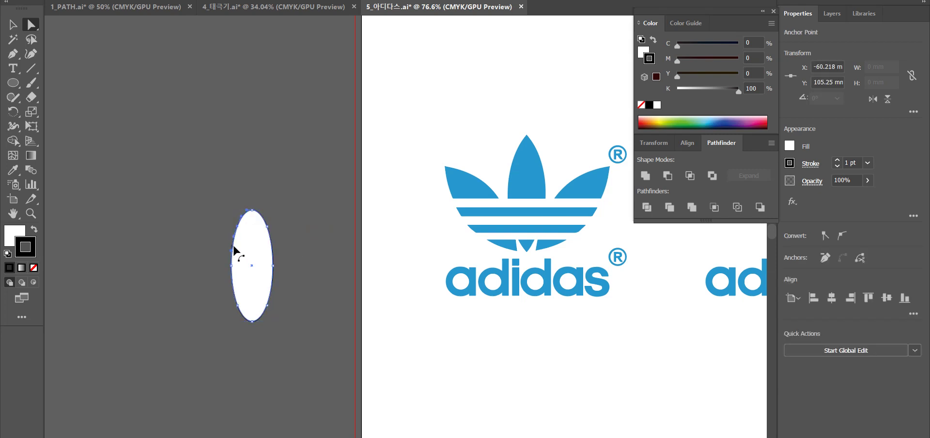
{"action": "mouse_move", "coordinate": [233, 242]}
{"action": "left_mouse_down"}
{"action": "mouse_move", "coordinate": [247, 221]}
{"action": "mouse_move", "coordinate": [245, 245]}
{"action": "left_mouse_up"}
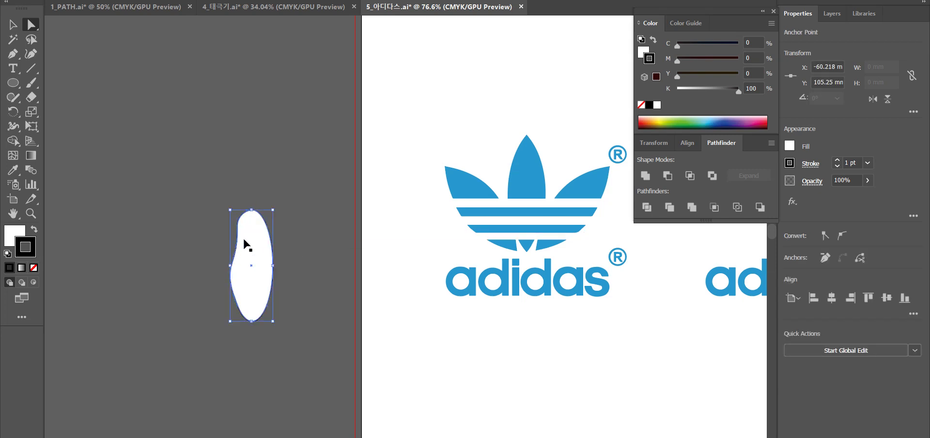
{"action": "key", "text": "ctrl+z"}
{"action": "key", "text": "ctrl+z"}
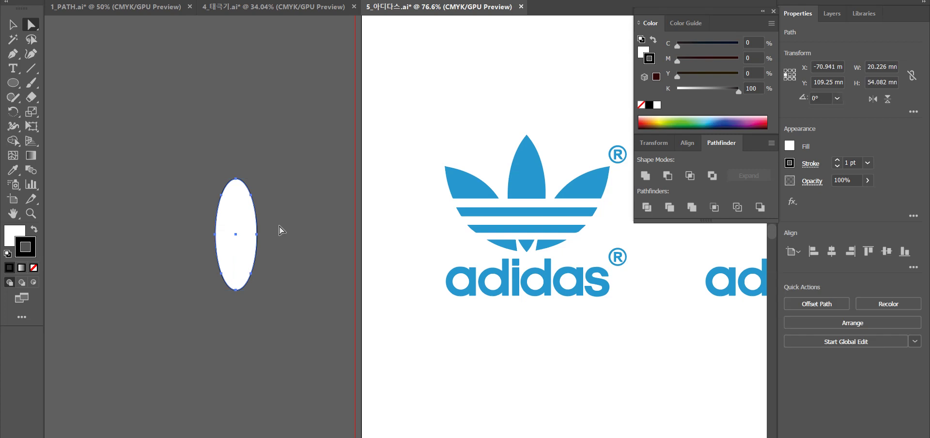
Move the plain ellipse up and left into the open pasteboard area beside the artboard
{"action": "left_click_drag", "start_coordinate": [241, 216], "coordinate": [264, 223]}
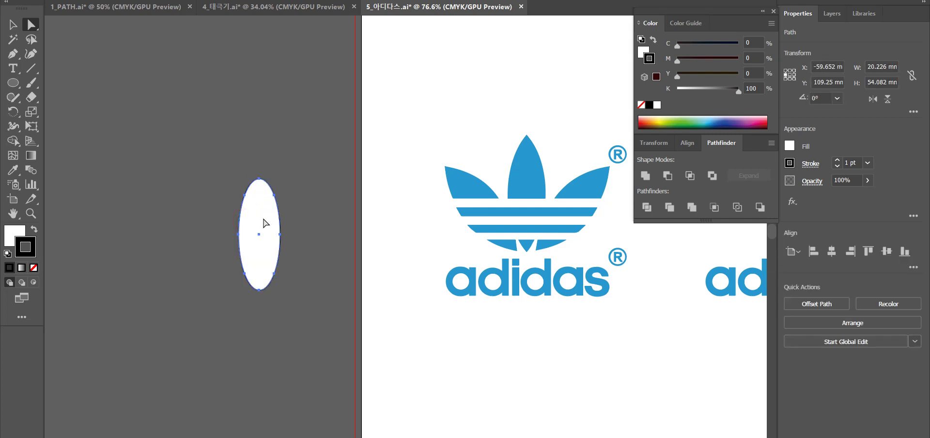
{"action": "left_click_drag", "start_coordinate": [245, 197], "coordinate": [151, 165]}
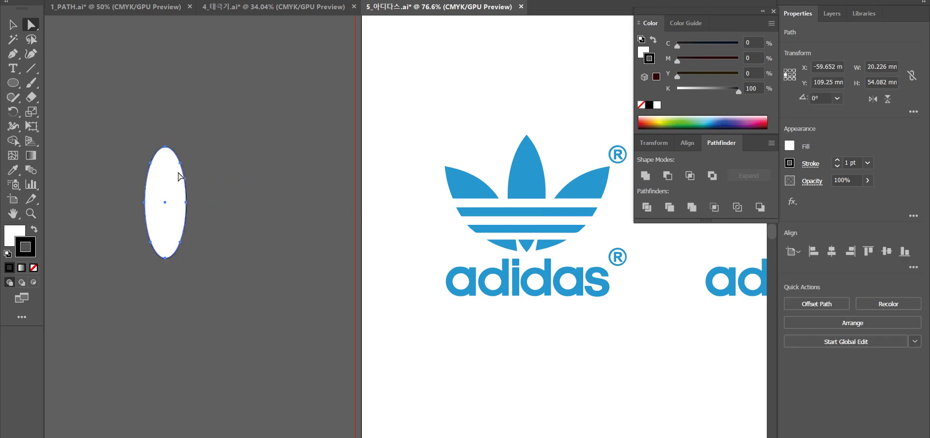
Try to move the ellipse up and left and drag its upper-left anchor to the tip, then undo both edits
{"action": "key", "text": "v"}
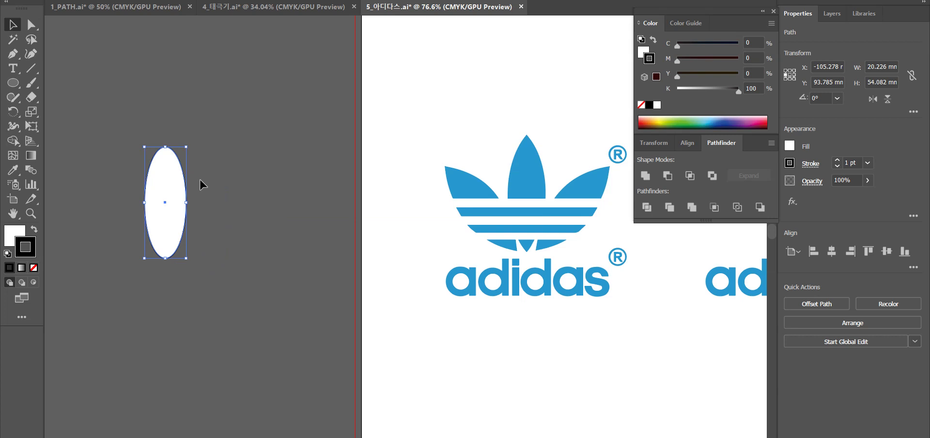
{"action": "left_click", "coordinate": [152, 162]}
{"action": "left_click_drag", "start_coordinate": [154, 166], "coordinate": [160, 132]}
{"action": "key", "text": "a"}
{"action": "left_click", "coordinate": [125, 141]}
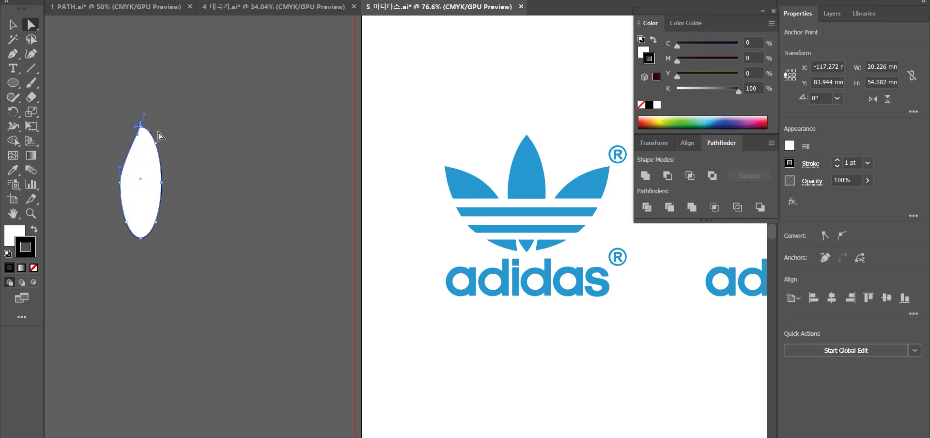
{"action": "left_click", "coordinate": [188, 159]}
{"action": "key", "text": "v"}
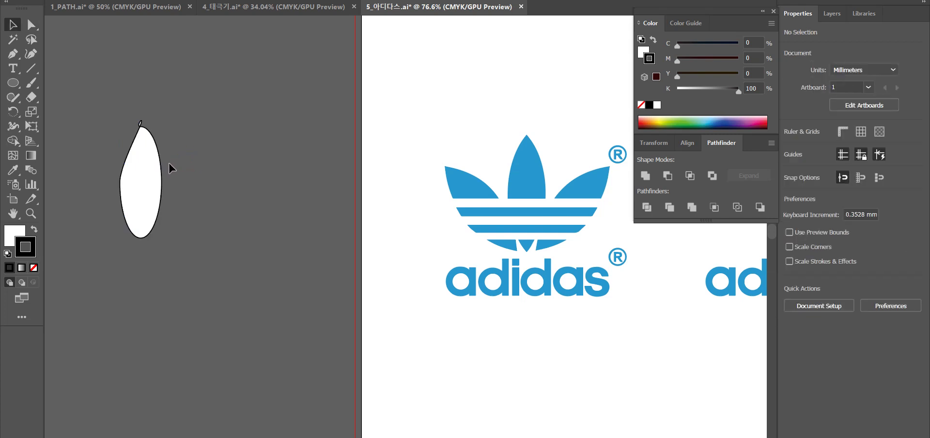
{"action": "key", "text": "ctrl+z"}
{"action": "key", "text": "ctrl+z"}
{"action": "left_click", "coordinate": [127, 150]}
{"action": "left_click_drag", "start_coordinate": [130, 153], "coordinate": [155, 173]}
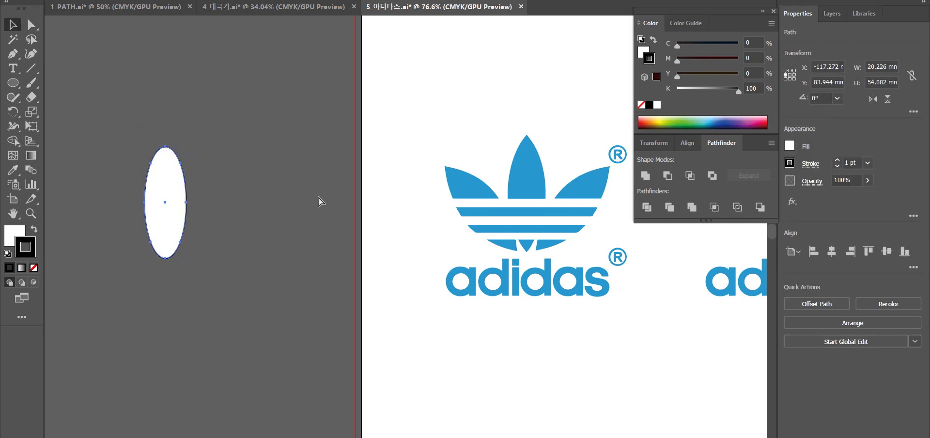
Close 5_아디다스.ai, 4_태극기.ai and 1_PATH.ai without saving, and quit Illustrator while keeping the clipboard data
{"action": "left_click", "coordinate": [521, 6]}
{"action": "left_click", "coordinate": [534, 230]}
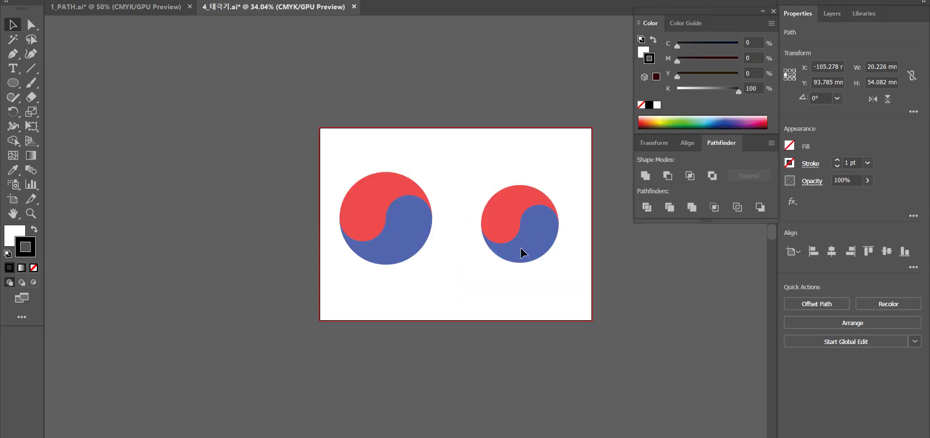
{"action": "left_click", "coordinate": [443, 318]}
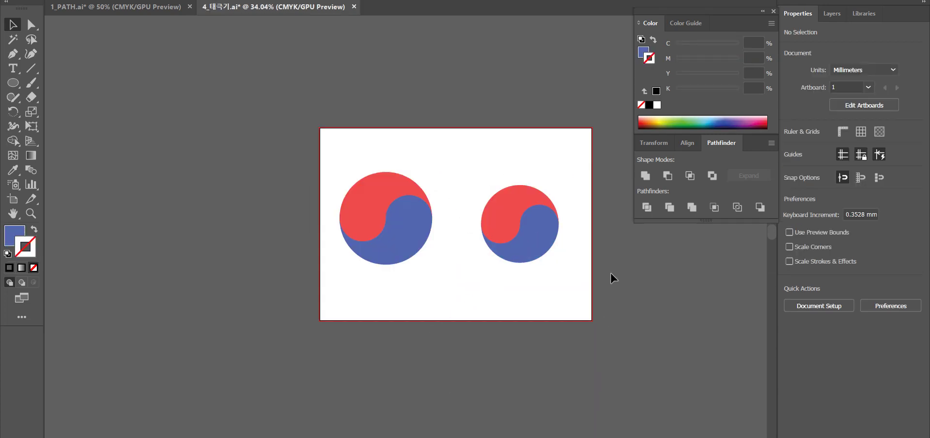
{"action": "left_click", "coordinate": [354, 6]}
{"action": "left_click", "coordinate": [532, 230]}
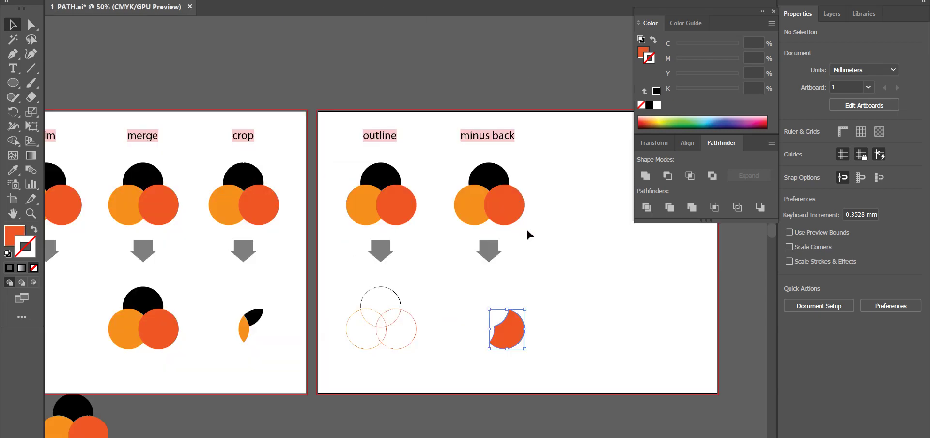
{"action": "left_click", "coordinate": [190, 7]}
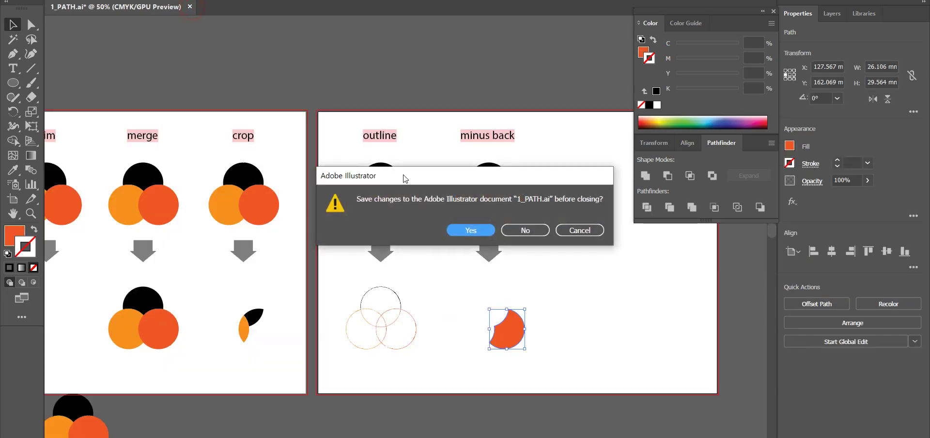
{"action": "left_click", "coordinate": [532, 231]}
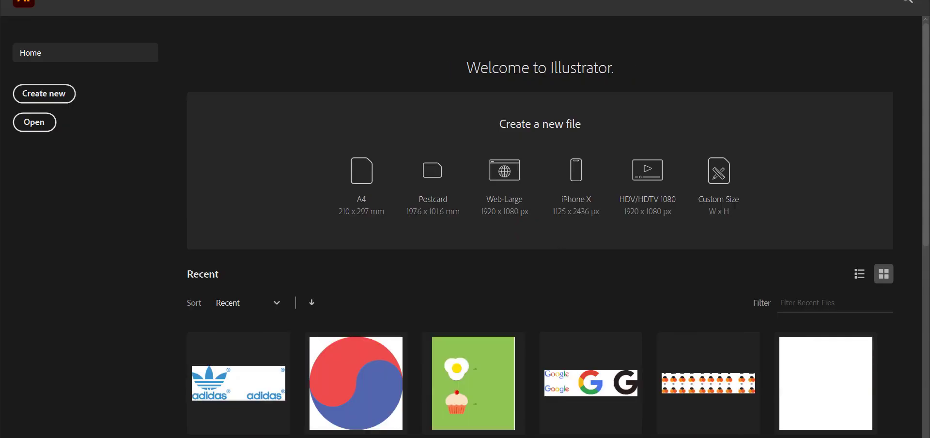
{"action": "key", "text": "ctrl+q"}
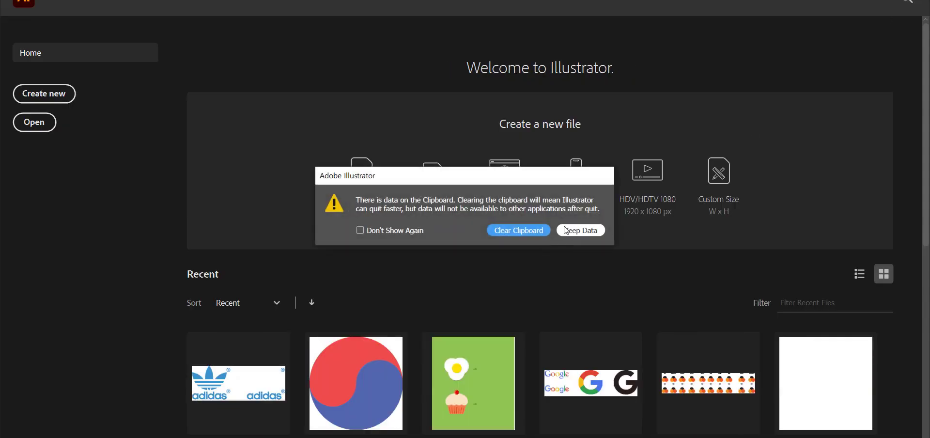
{"action": "left_click", "coordinate": [566, 231]}
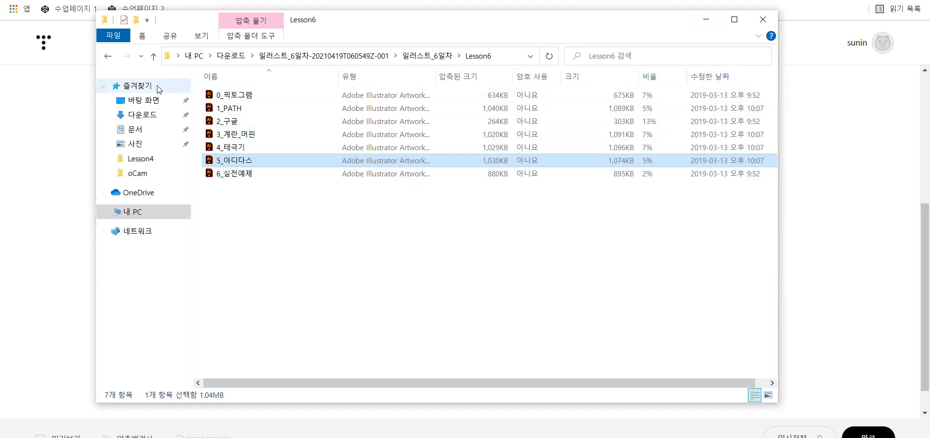
Open the 6일차_일러스트 text file from the parent folder and examine its Pathfinder, gradient and 학습목표 notes
{"action": "left_click", "coordinate": [110, 55]}
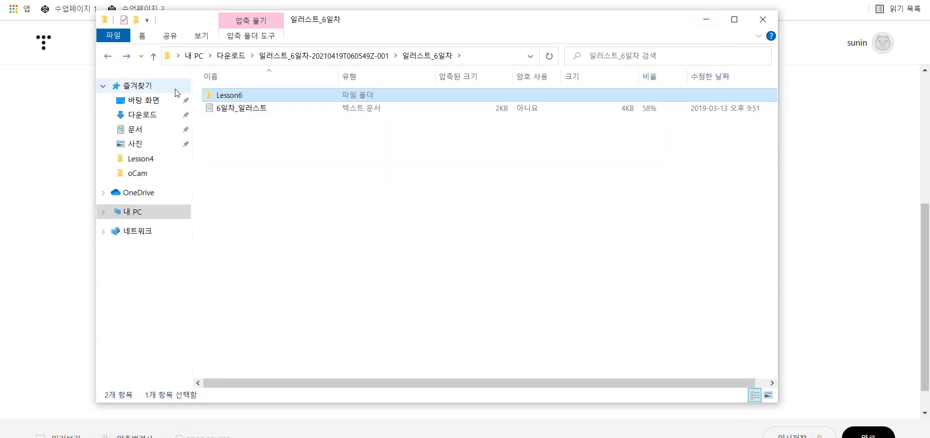
{"action": "double_click", "coordinate": [239, 111]}
{"action": "scroll", "coordinate": [687, 213], "scroll_direction": "down", "scroll_amount": 10}
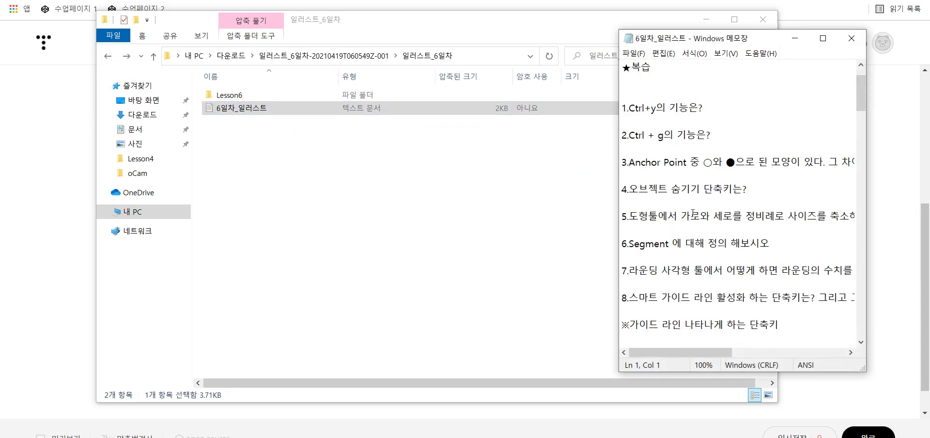
{"action": "scroll", "coordinate": [681, 230], "scroll_direction": "down", "scroll_amount": 18}
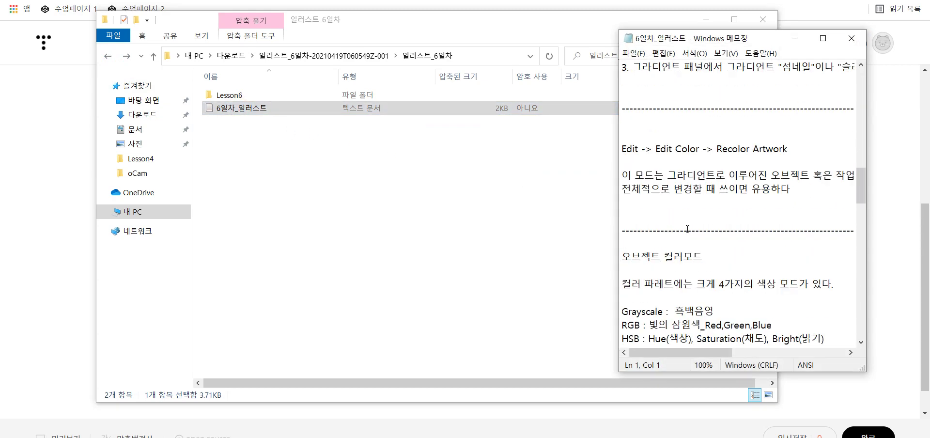
{"action": "scroll", "coordinate": [692, 249], "scroll_direction": "down", "scroll_amount": 12}
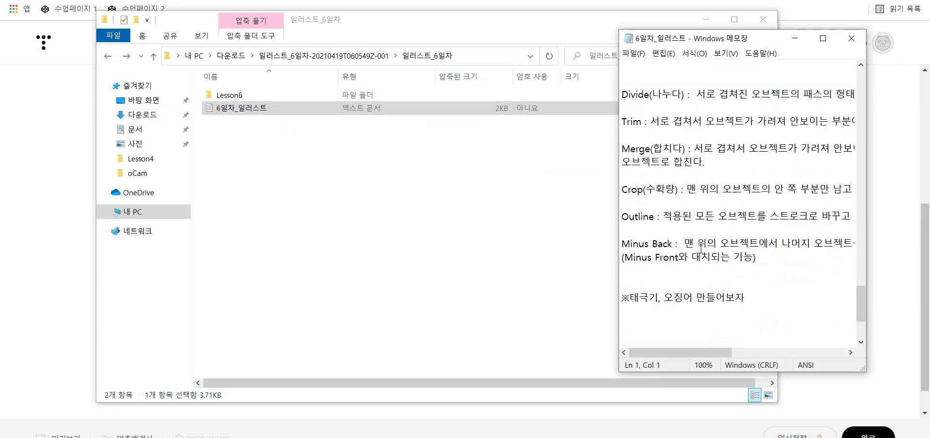
{"action": "scroll", "coordinate": [698, 250], "scroll_direction": "up", "scroll_amount": 3}
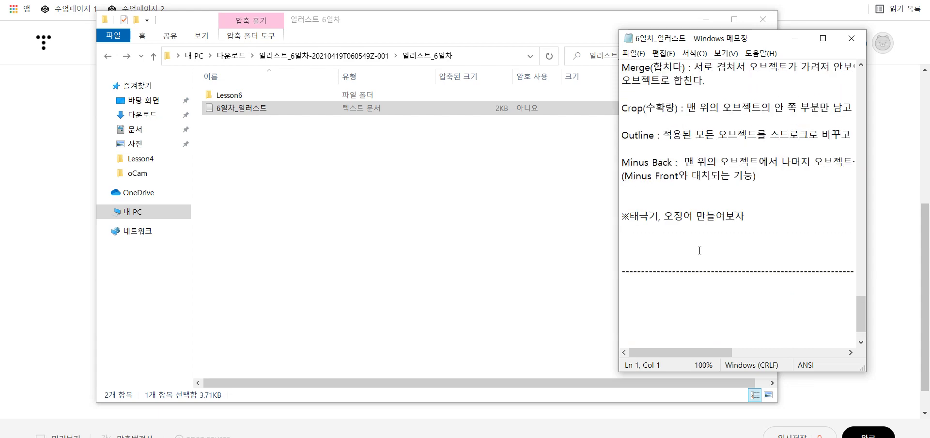
{"action": "scroll", "coordinate": [700, 251], "scroll_direction": "up", "scroll_amount": 2}
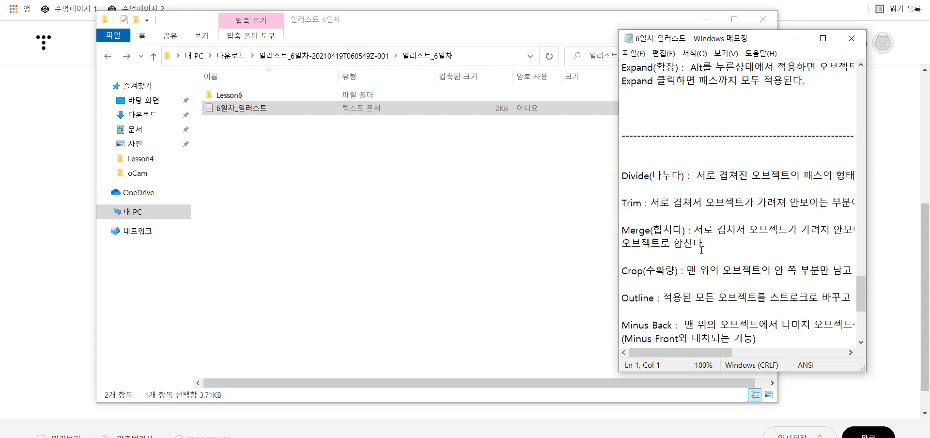
{"action": "scroll", "coordinate": [700, 250], "scroll_direction": "up", "scroll_amount": 6}
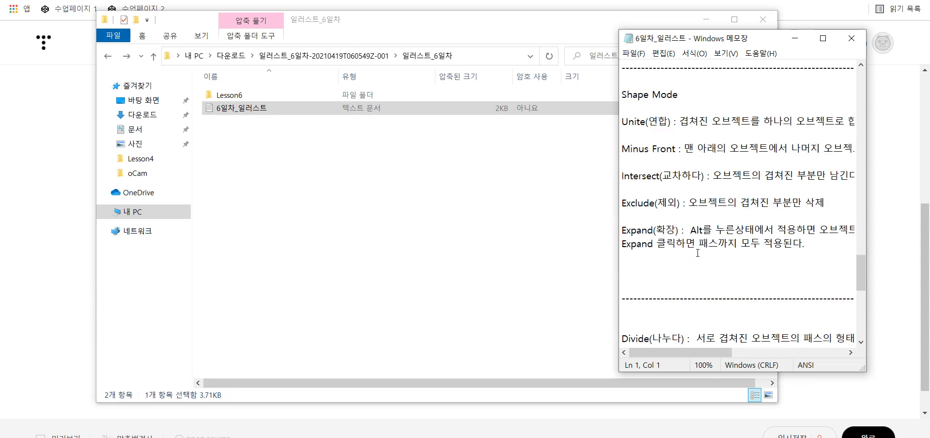
{"action": "scroll", "coordinate": [697, 253], "scroll_direction": "up", "scroll_amount": 1}
{"action": "scroll", "coordinate": [697, 252], "scroll_direction": "up", "scroll_amount": 1}
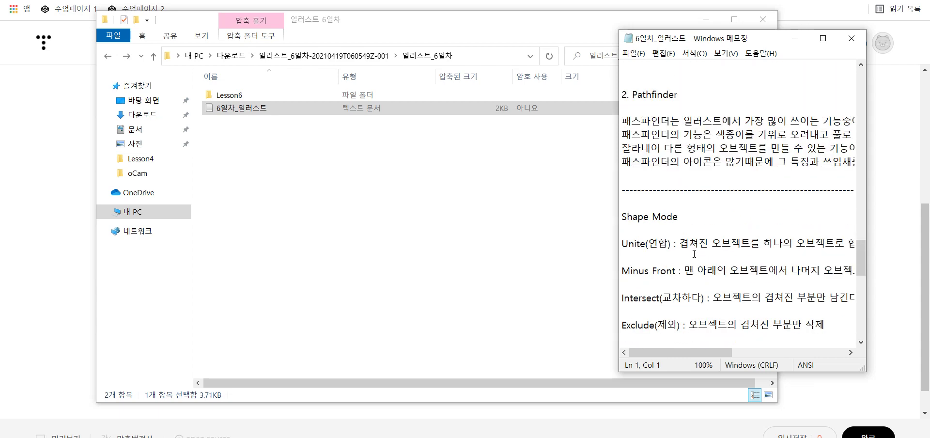
{"action": "scroll", "coordinate": [688, 256], "scroll_direction": "down", "scroll_amount": 1}
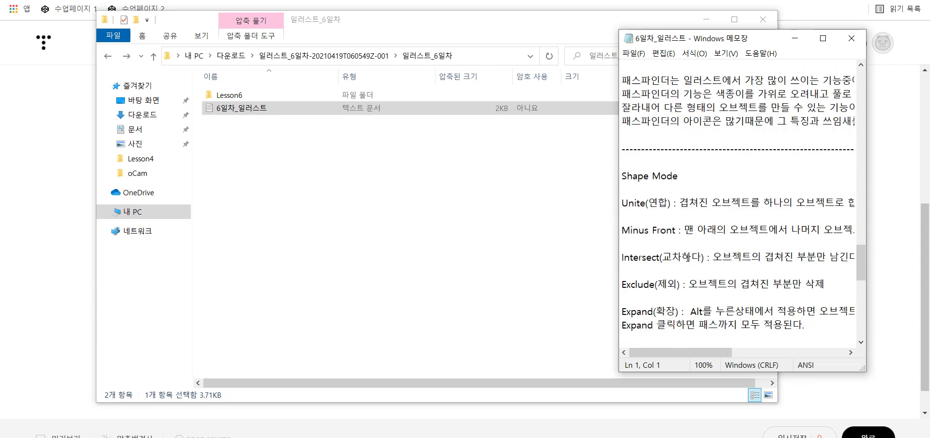
{"action": "scroll", "coordinate": [685, 258], "scroll_direction": "up", "scroll_amount": 7}
{"action": "scroll", "coordinate": [684, 258], "scroll_direction": "up", "scroll_amount": 5}
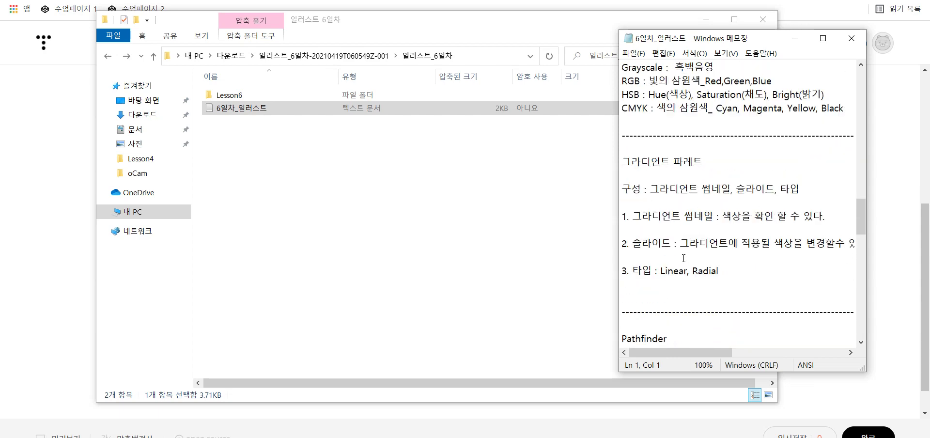
{"action": "scroll", "coordinate": [680, 254], "scroll_direction": "up", "scroll_amount": 8}
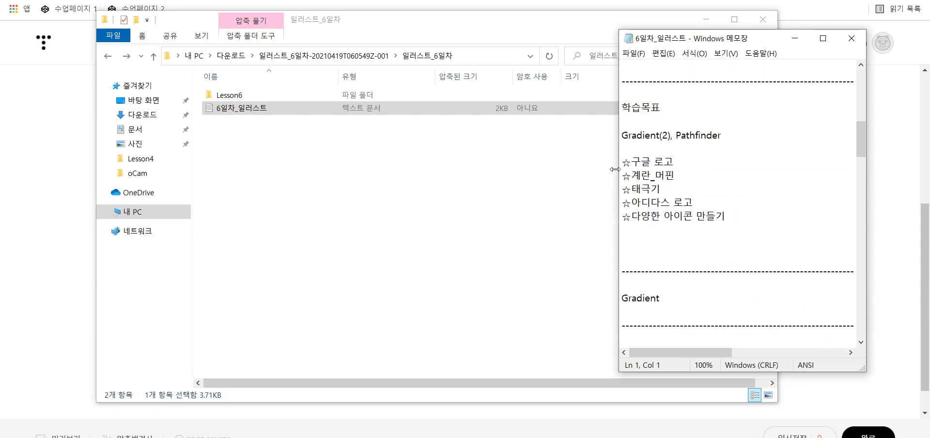
{"action": "scroll", "coordinate": [656, 175], "scroll_direction": "up", "scroll_amount": 8}
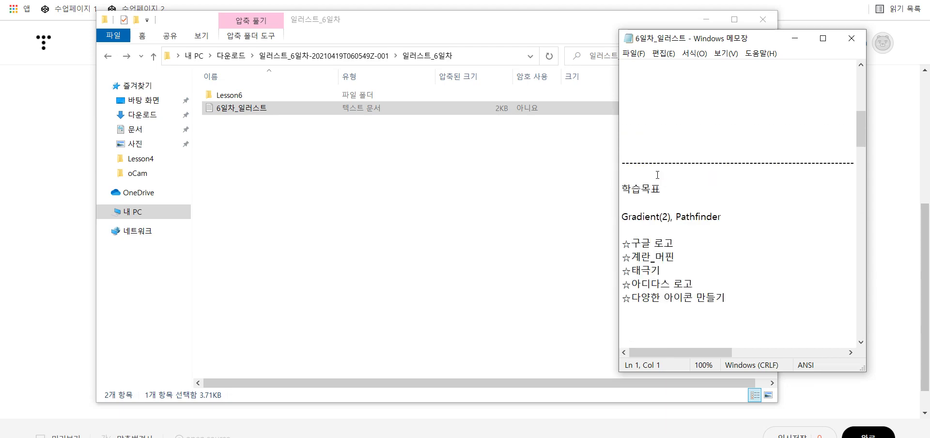
Take the file window back to the 다운로드 folder and minimize it, and close the 6일차_일러스트 notes
{"action": "left_click", "coordinate": [107, 57]}
{"action": "left_click", "coordinate": [108, 56]}
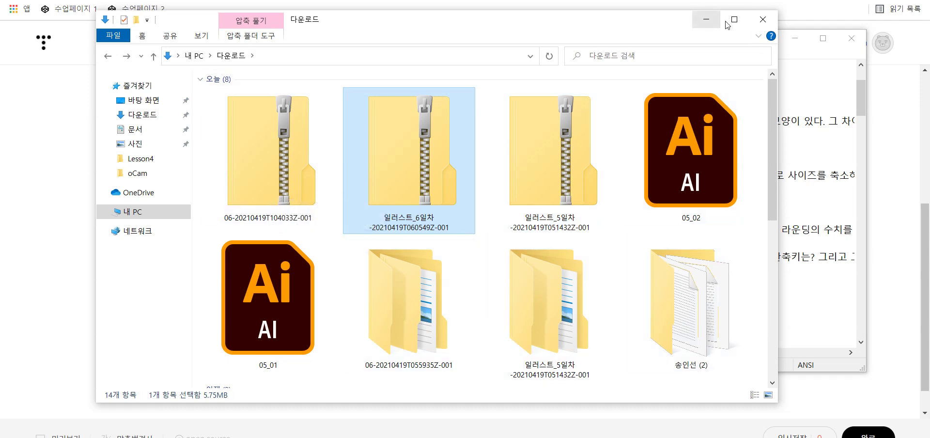
{"action": "left_click", "coordinate": [705, 19]}
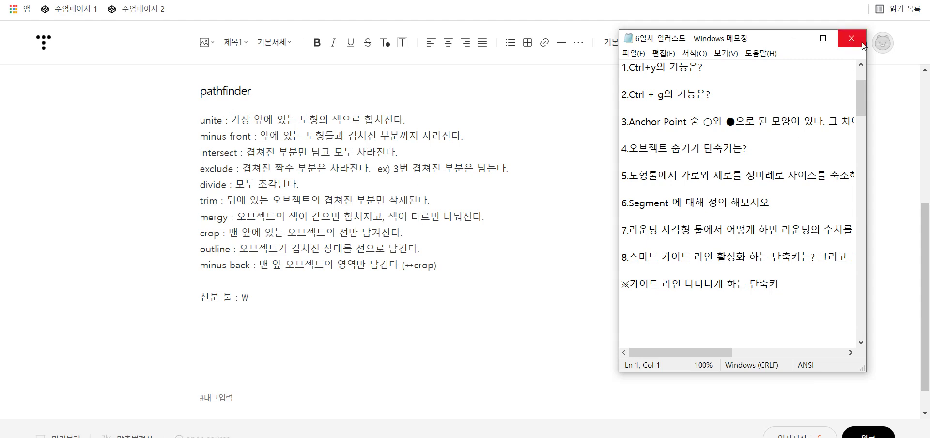
{"action": "left_click", "coordinate": [861, 42]}
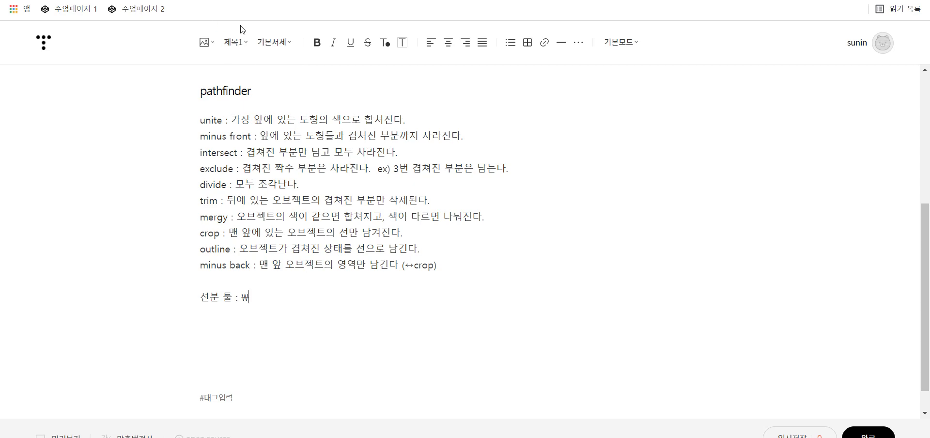
Look over the align and pathfinder notes in the blog draft, and switch to the class pages in the browser
{"action": "scroll", "coordinate": [307, 141], "scroll_direction": "up", "scroll_amount": 5}
{"action": "scroll", "coordinate": [304, 67], "scroll_direction": "down", "scroll_amount": 2}
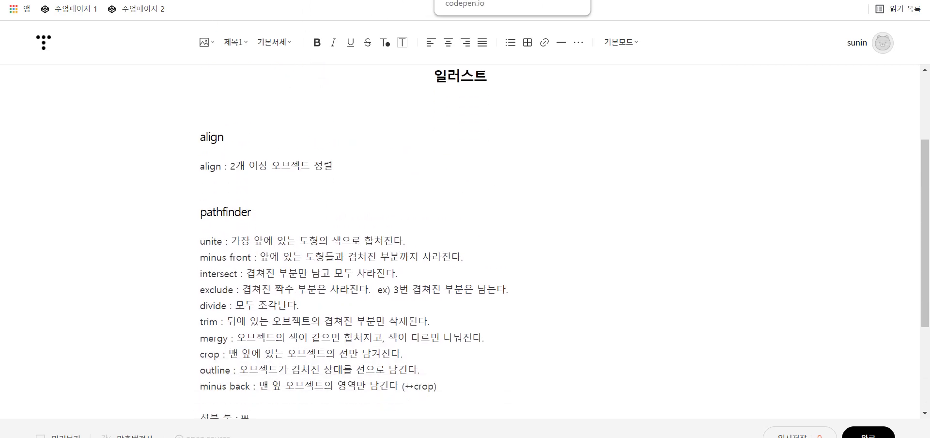
{"action": "key", "text": "ctrl+Tab"}
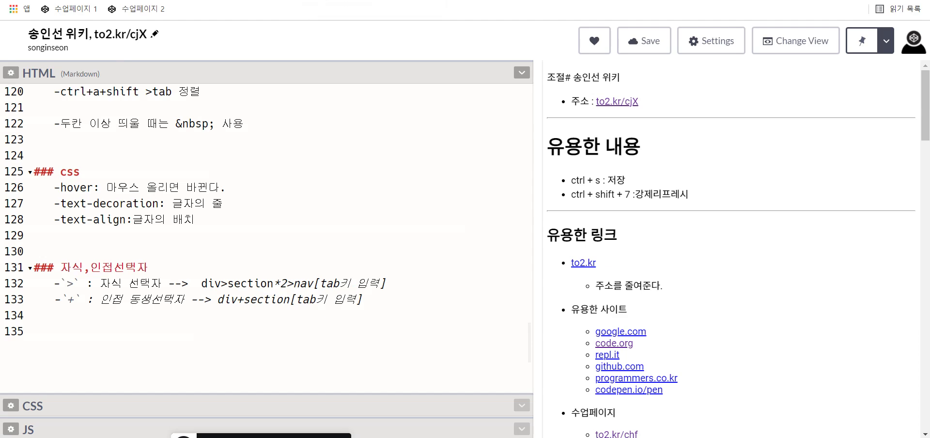
{"action": "key", "text": "ctrl+Tab"}
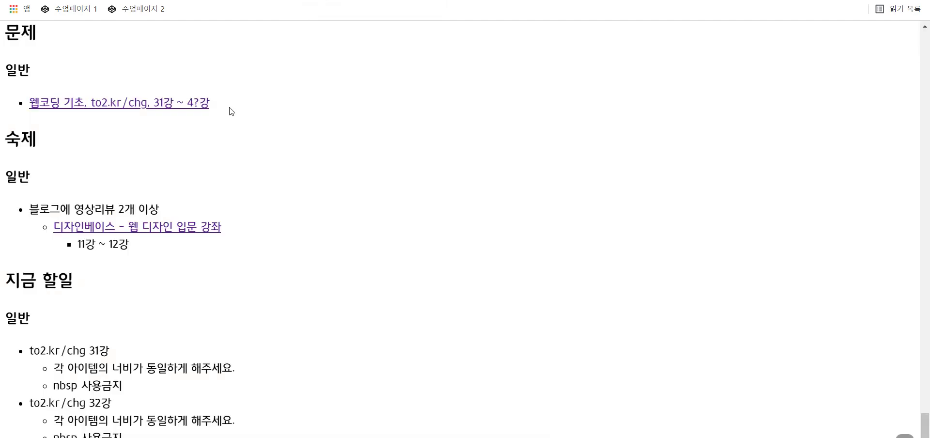
Examine the class pages for the 2021-04-19 homework, current tasks, and web coding exercises from 29강 to 33강
{"action": "scroll", "coordinate": [465, 228], "scroll_direction": "down", "scroll_amount": 10}
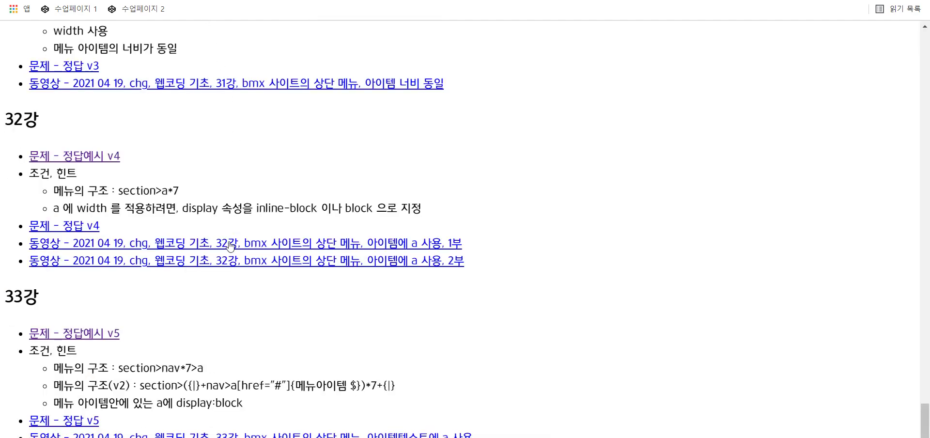
{"action": "scroll", "coordinate": [465, 228], "scroll_direction": "down", "scroll_amount": 10}
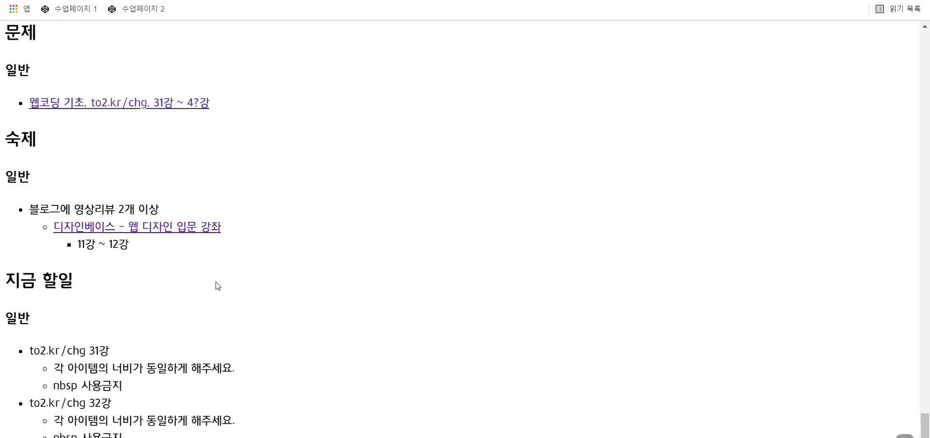
{"action": "scroll", "coordinate": [218, 285], "scroll_direction": "up", "scroll_amount": 5}
{"action": "scroll", "coordinate": [202, 271], "scroll_direction": "down", "scroll_amount": 2}
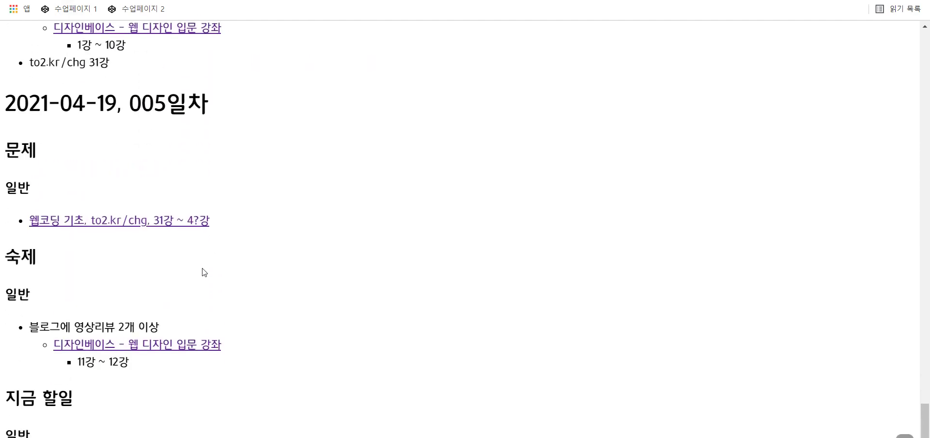
{"action": "scroll", "coordinate": [204, 272], "scroll_direction": "down", "scroll_amount": 10}
{"action": "scroll", "coordinate": [187, 160], "scroll_direction": "up", "scroll_amount": 5}
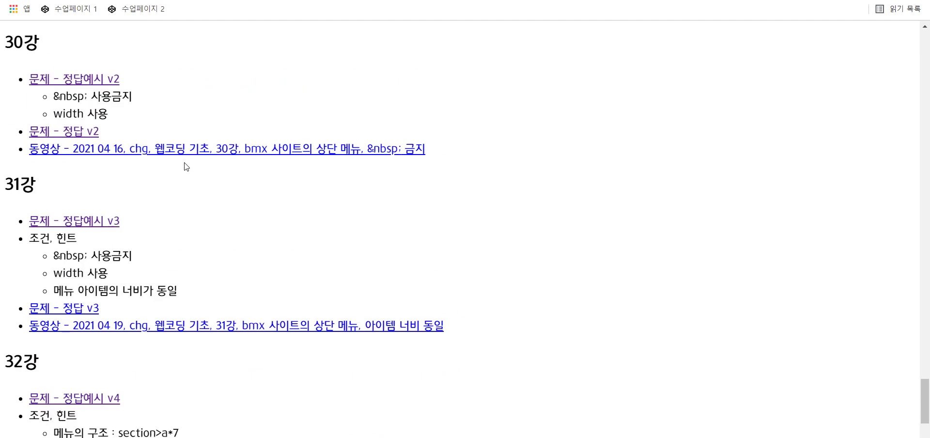
{"action": "scroll", "coordinate": [85, 168], "scroll_direction": "up", "scroll_amount": 3}
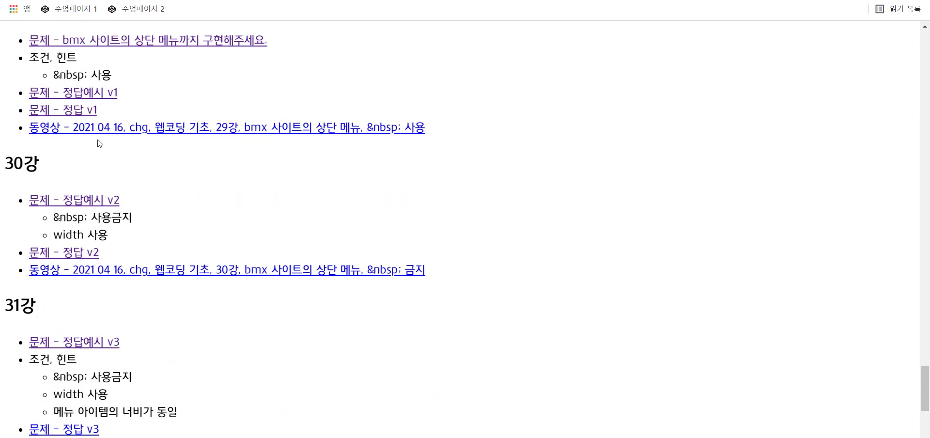
{"action": "scroll", "coordinate": [218, 146], "scroll_direction": "up", "scroll_amount": 1}
{"action": "scroll", "coordinate": [153, 136], "scroll_direction": "up", "scroll_amount": 3}
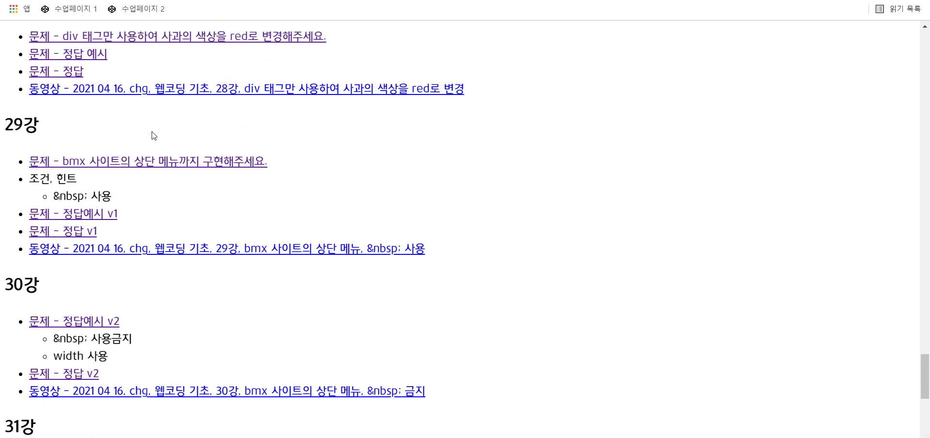
{"action": "scroll", "coordinate": [188, 330], "scroll_direction": "down", "scroll_amount": 3}
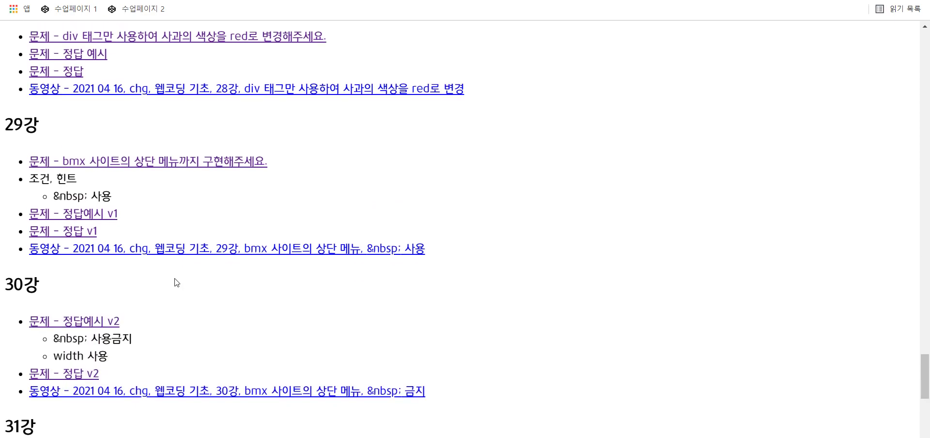